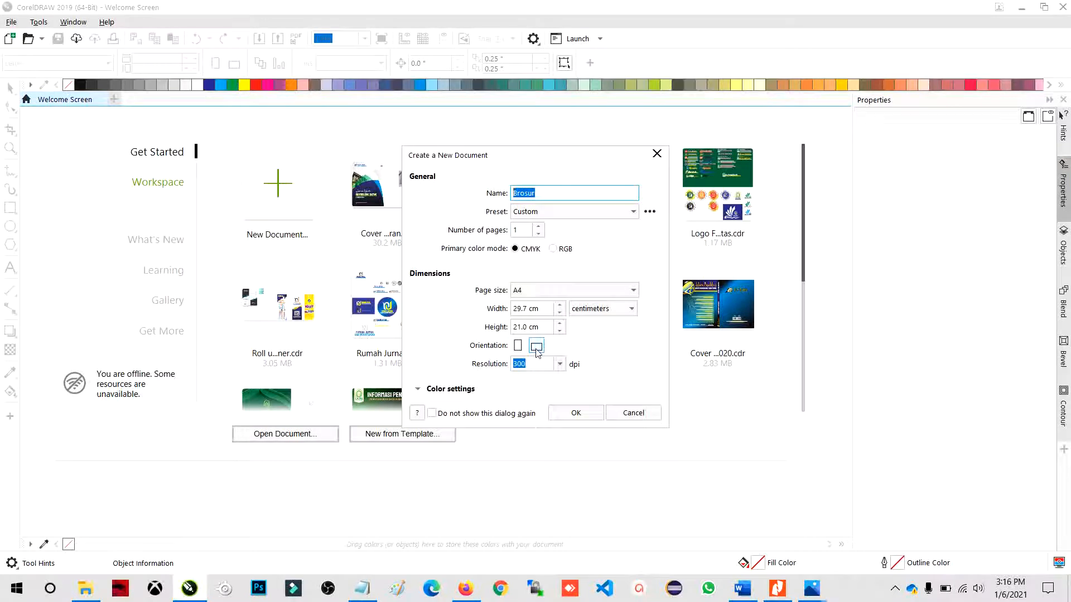
# Set the new document's page size to F4.
pyautogui.click(526, 295)
pyautogui.click(526, 295)
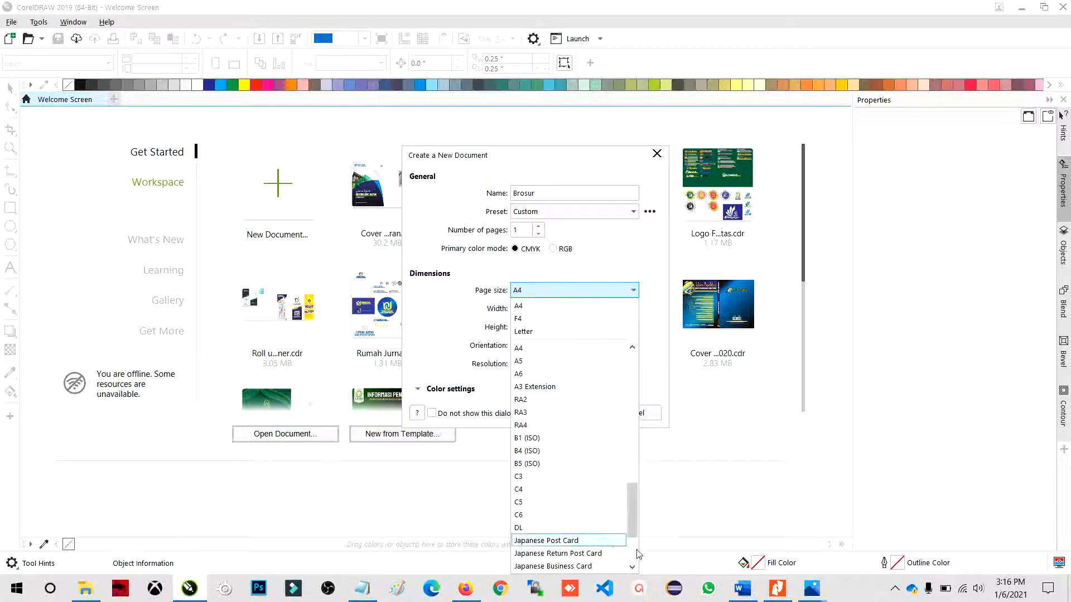
pyautogui.scroll(1, 637, 513)
pyautogui.moveTo(637, 513); pyautogui.dragTo(645, 559)
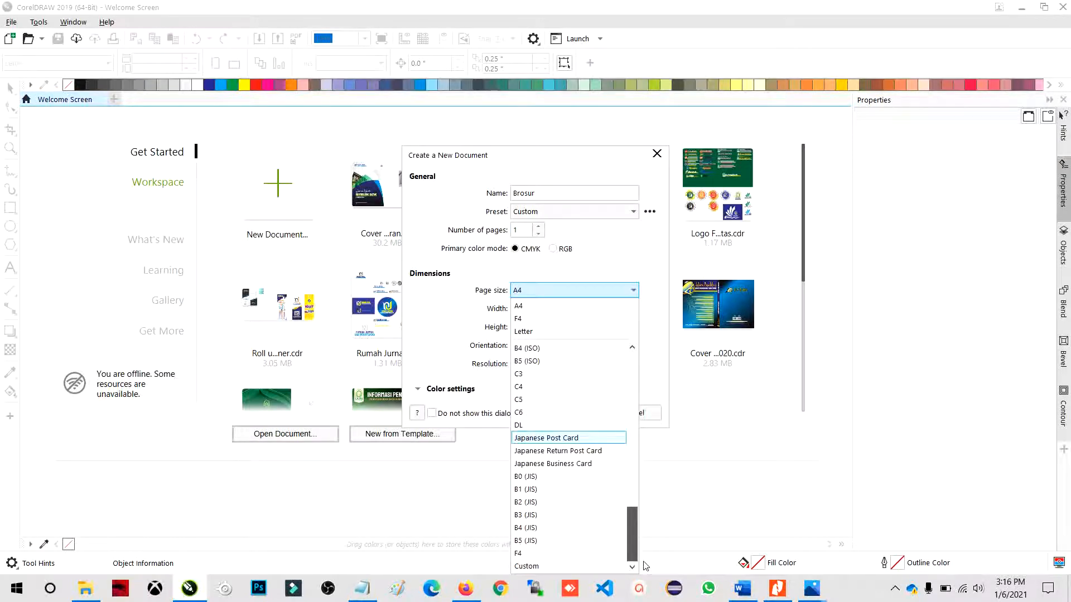
pyautogui.click(594, 553)
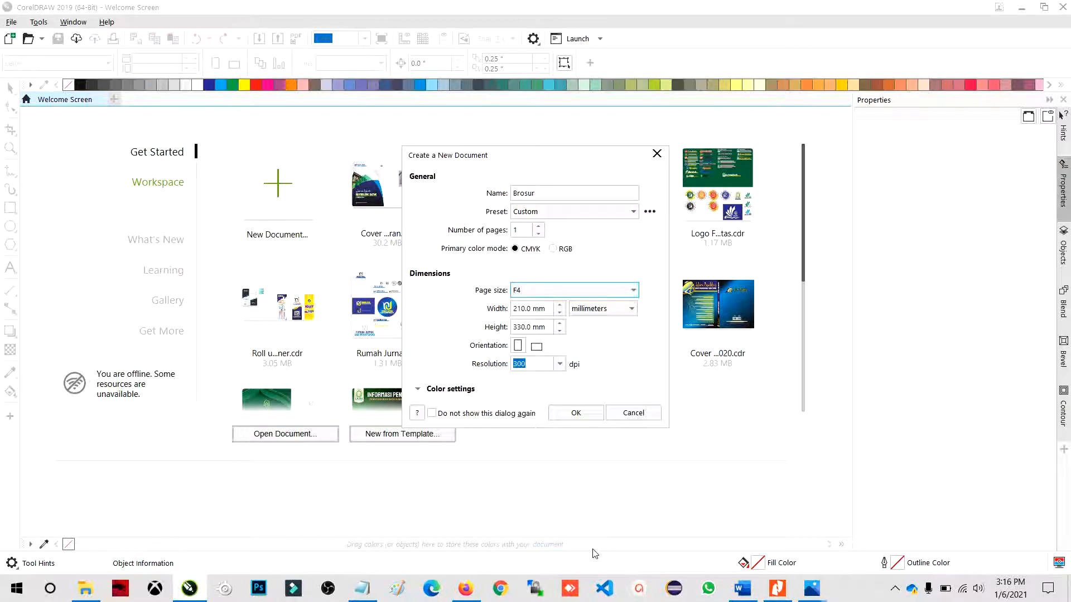
# Browse the other page size presets available for the new document.
pyautogui.click(582, 291)
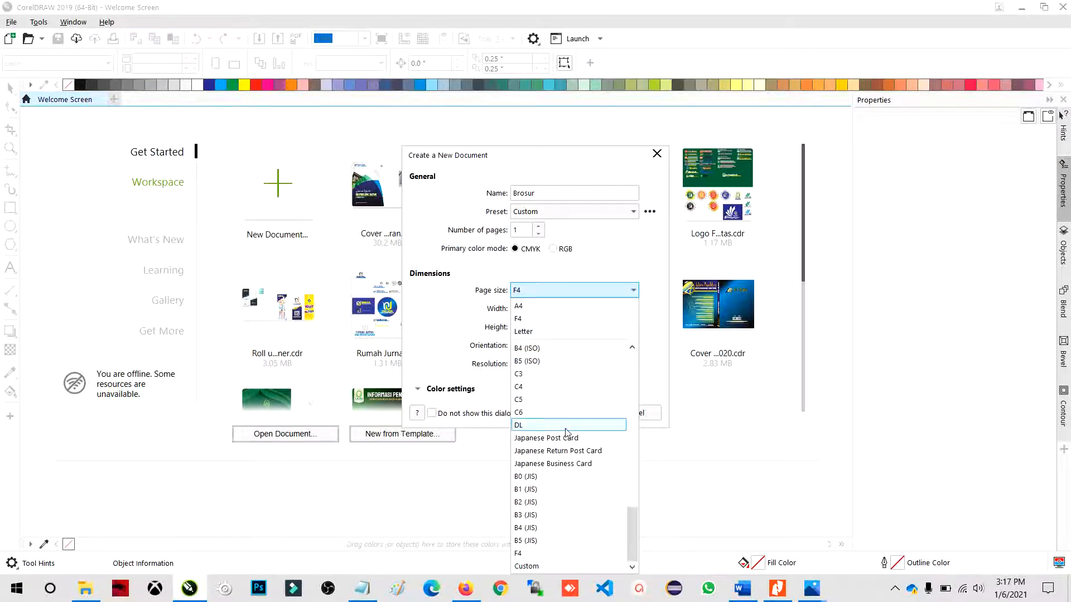
pyautogui.scroll(17, 566, 433)
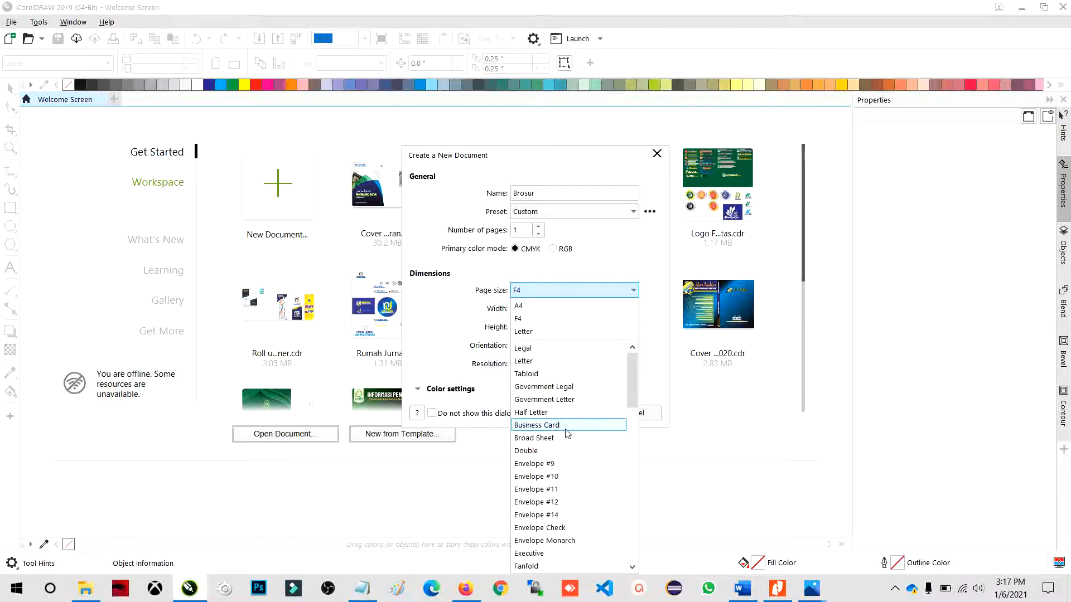
pyautogui.scroll(-4, 559, 457)
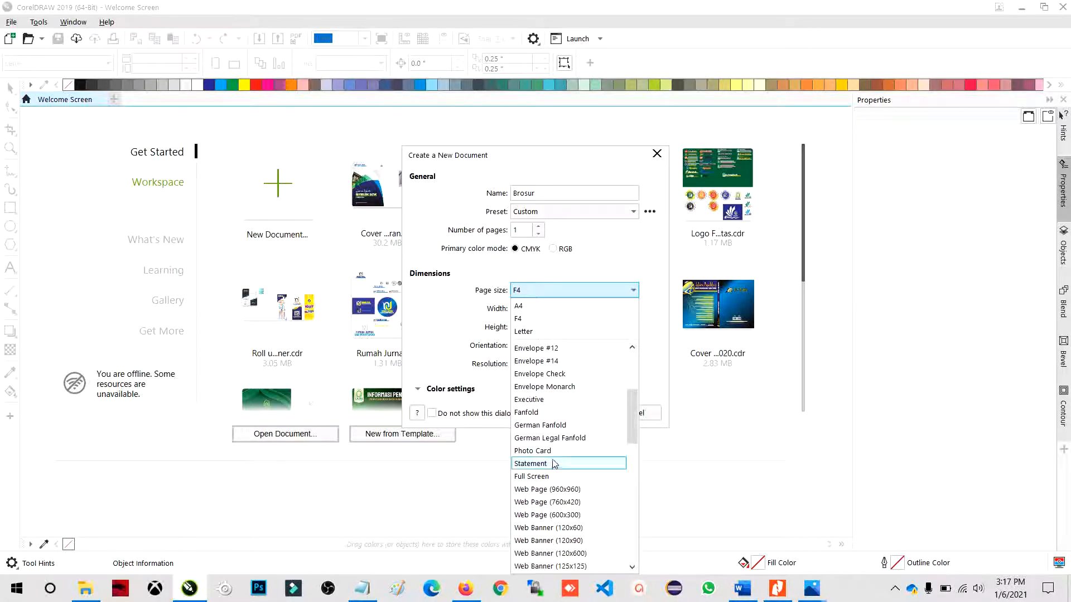
pyautogui.scroll(-7, 544, 452)
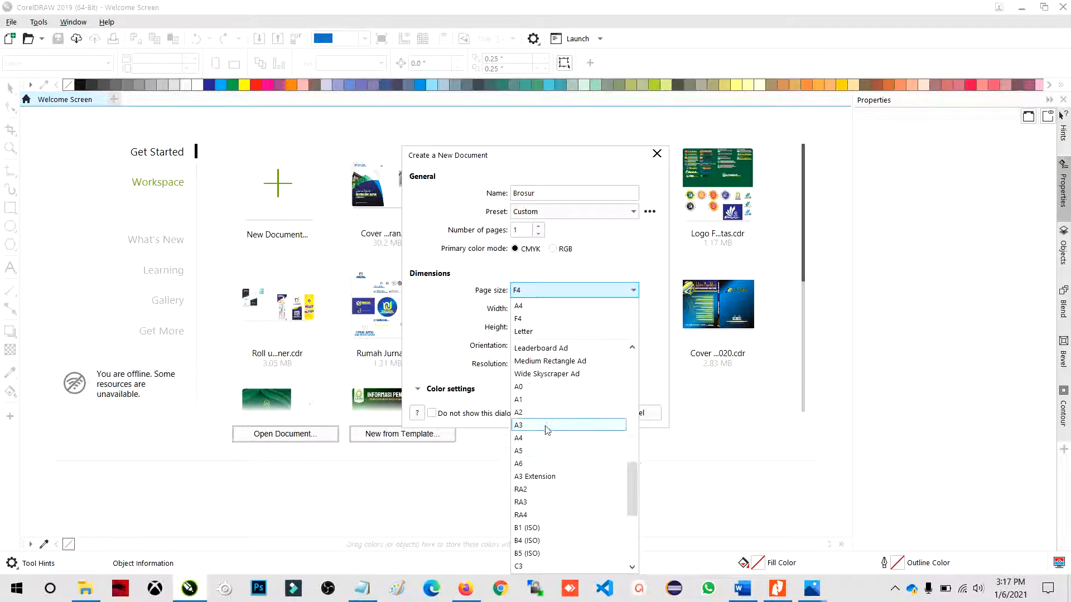
pyautogui.scroll(5, 543, 430)
pyautogui.click(485, 280)
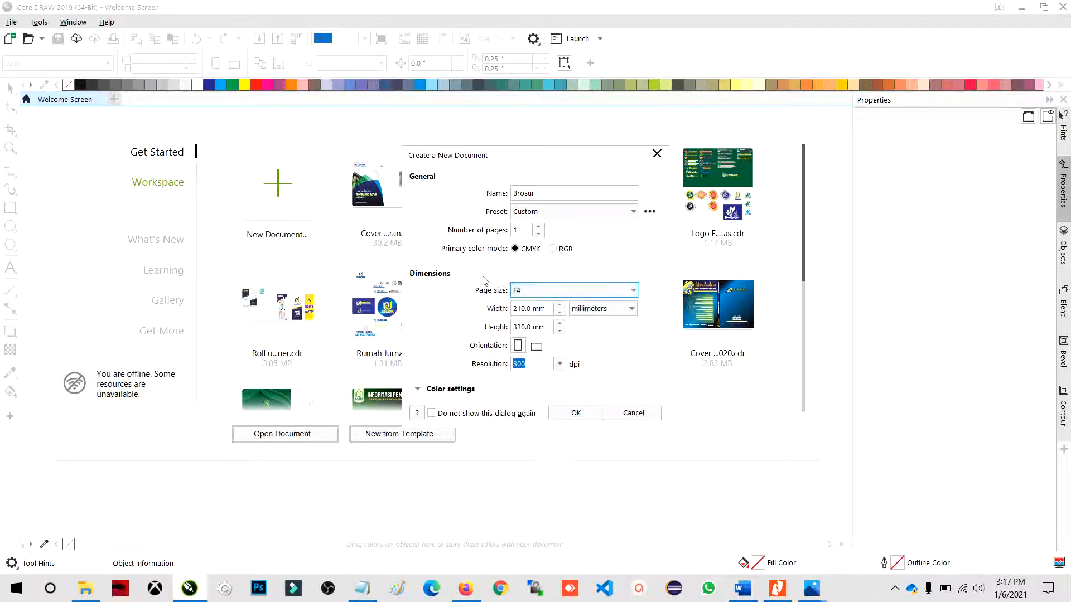
# Create the F4 document in landscape orientation with centimeters as the unit.
pyautogui.click(537, 349)
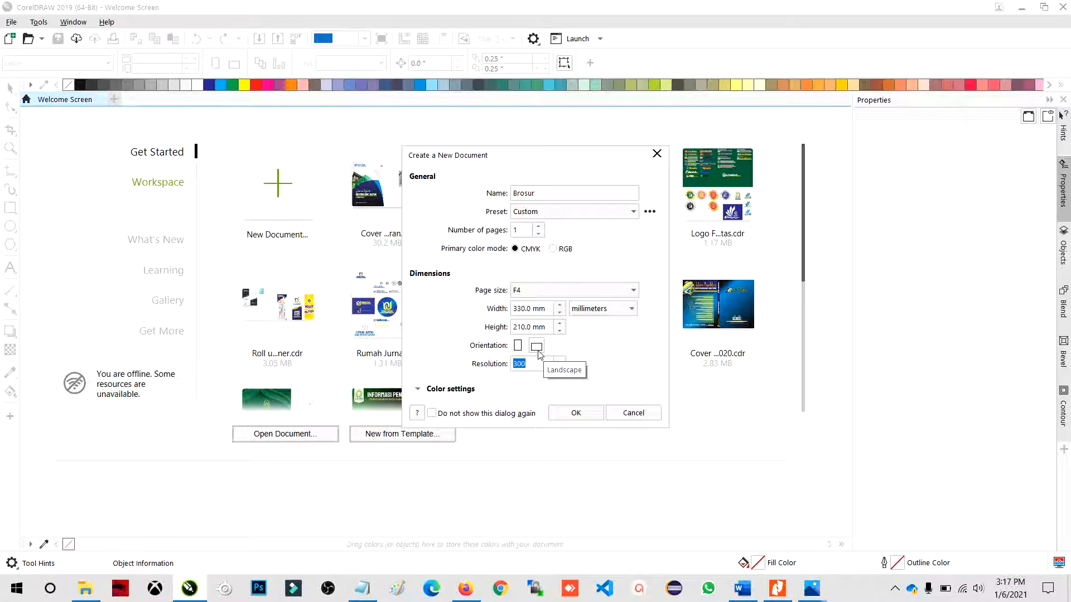
pyautogui.click(518, 345)
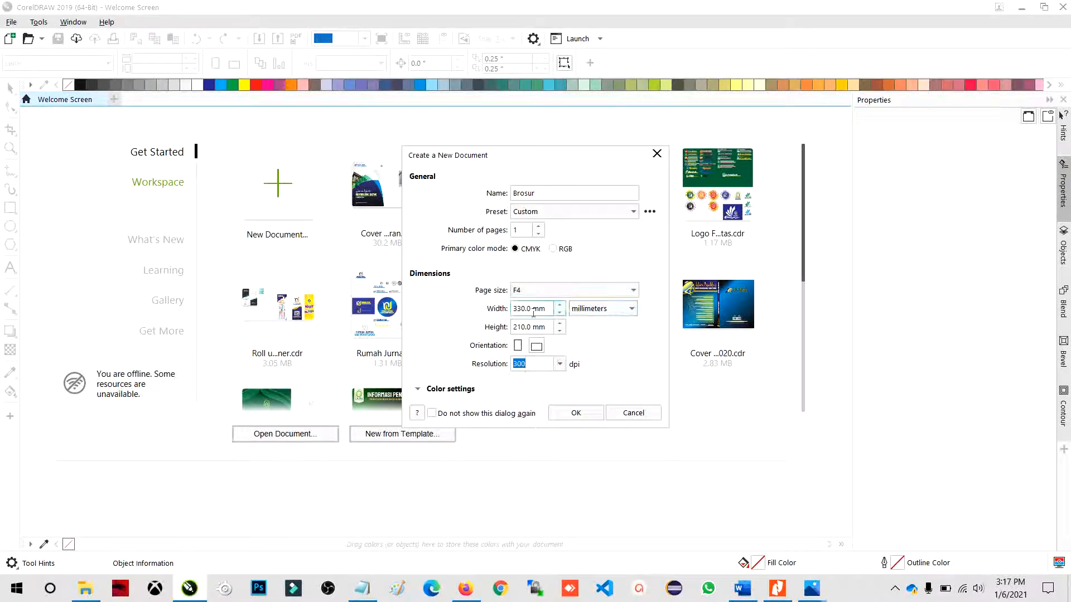
pyautogui.click(605, 308)
pyautogui.click(601, 413)
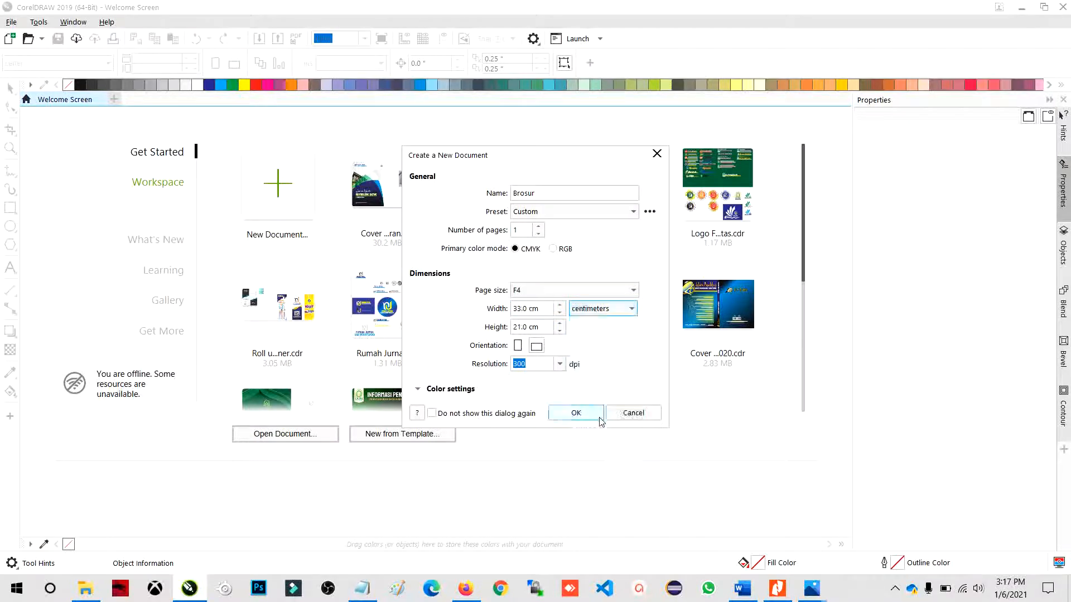
pyautogui.click(584, 418)
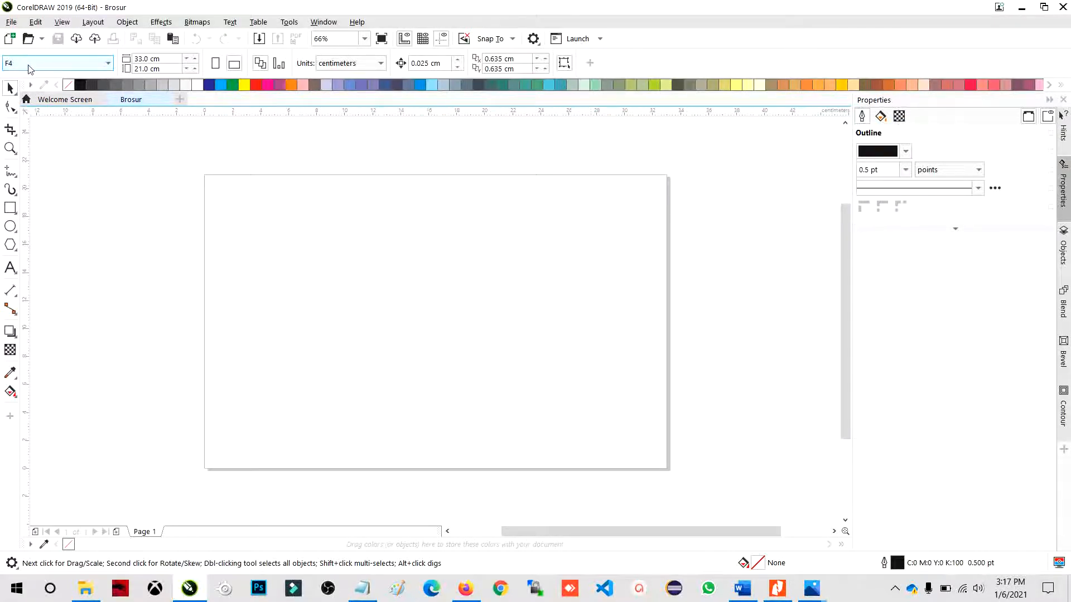
# Check the page's width and height against the F4 landscape format.
pyautogui.moveTo(176, 59); pyautogui.dragTo(107, 68)
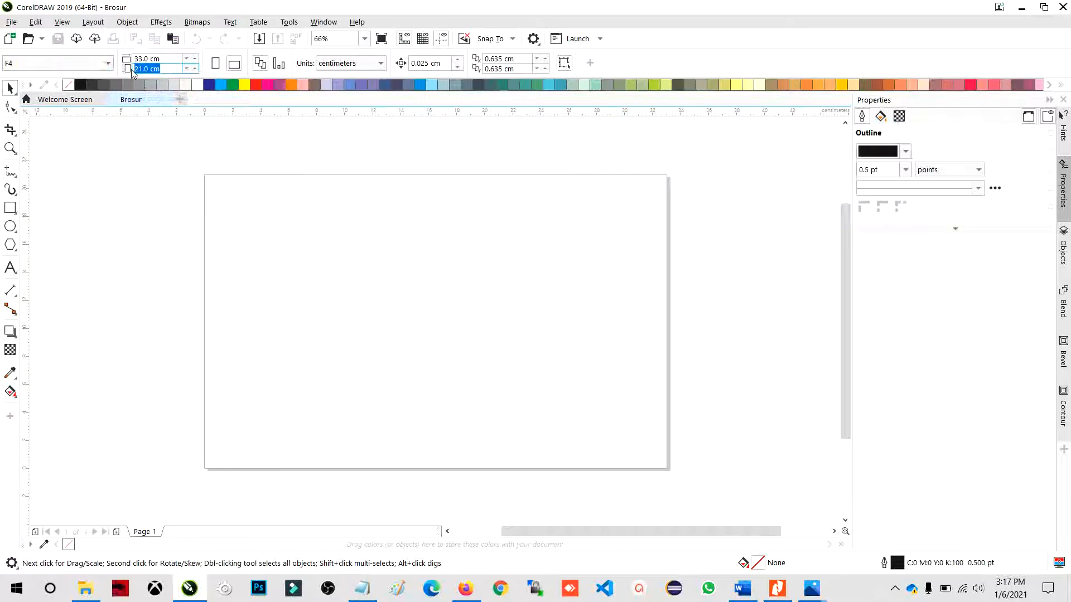
pyautogui.click(160, 59)
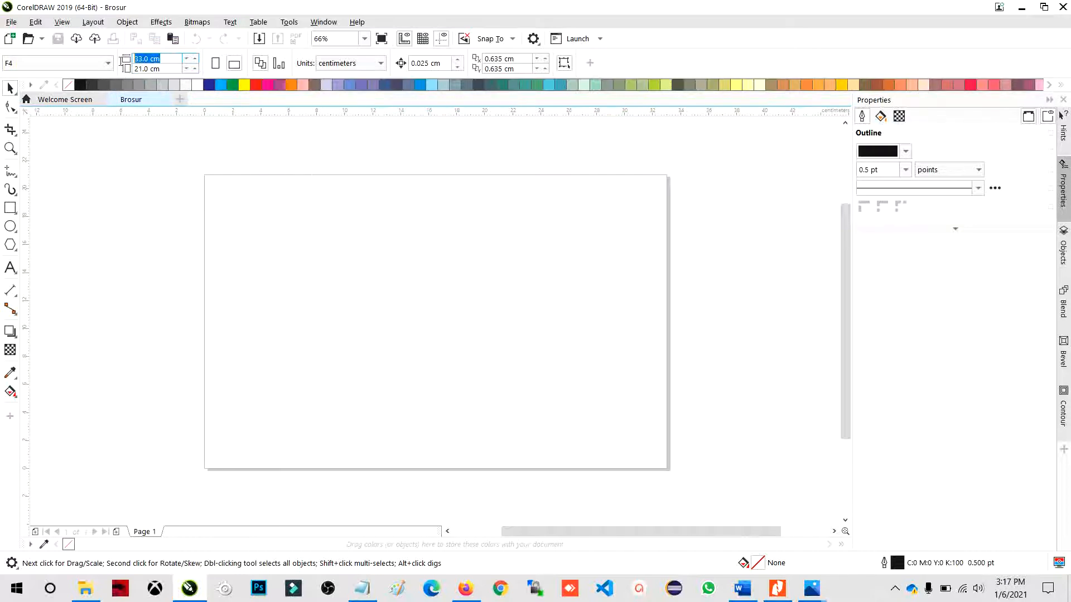
pyautogui.click(160, 59)
pyautogui.moveTo(160, 59); pyautogui.dragTo(133, 59)
pyautogui.click(146, 59)
pyautogui.doubleClick(148, 59)
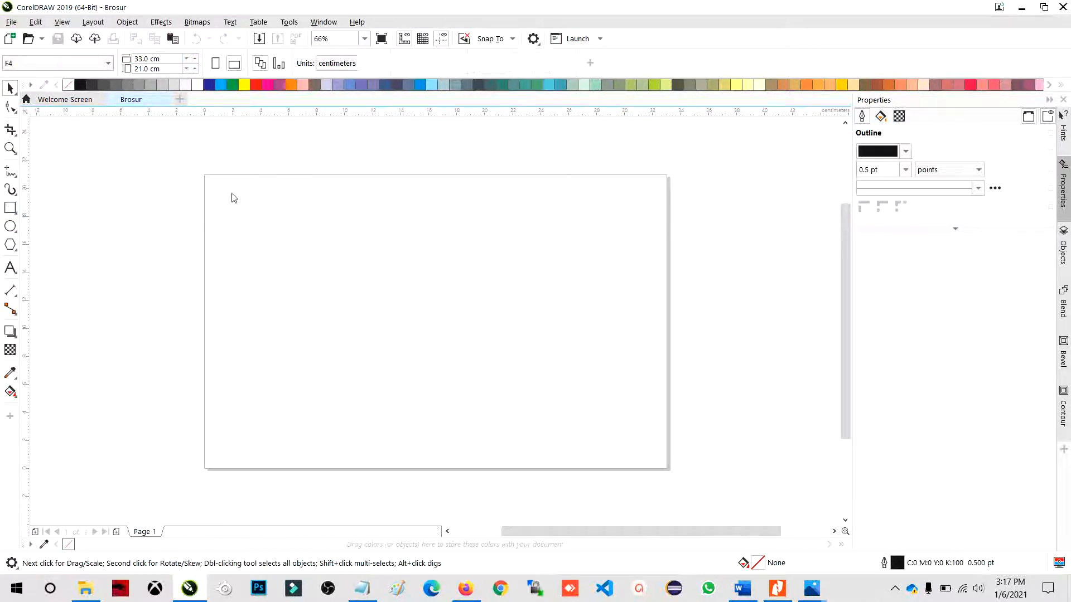
# Draw a rectangle on the page, set it to 33 cm wide by 21 cm high, and centre it on the page.
pyautogui.moveTo(225, 191); pyautogui.dragTo(663, 464)
pyautogui.click(10, 88)
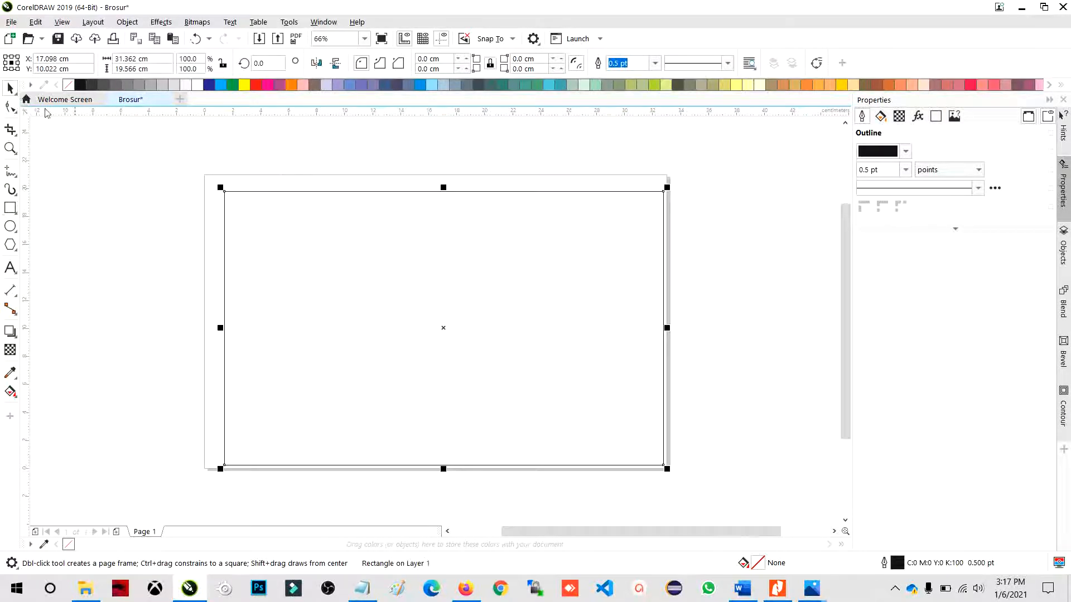
pyautogui.moveTo(167, 58); pyautogui.dragTo(1, 54)
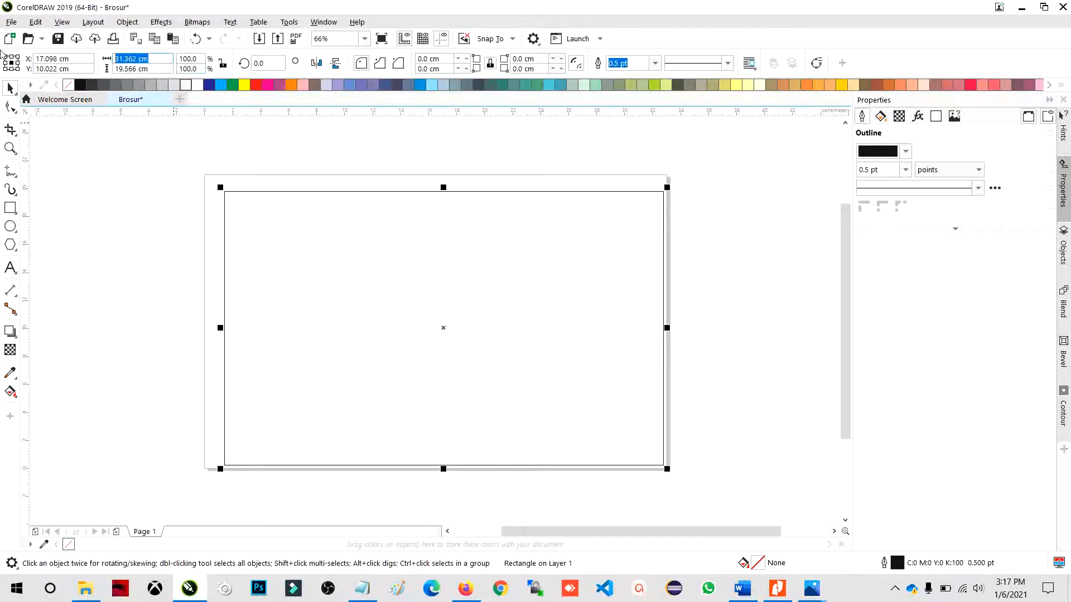
pyautogui.write('33')
pyautogui.press('Tab')
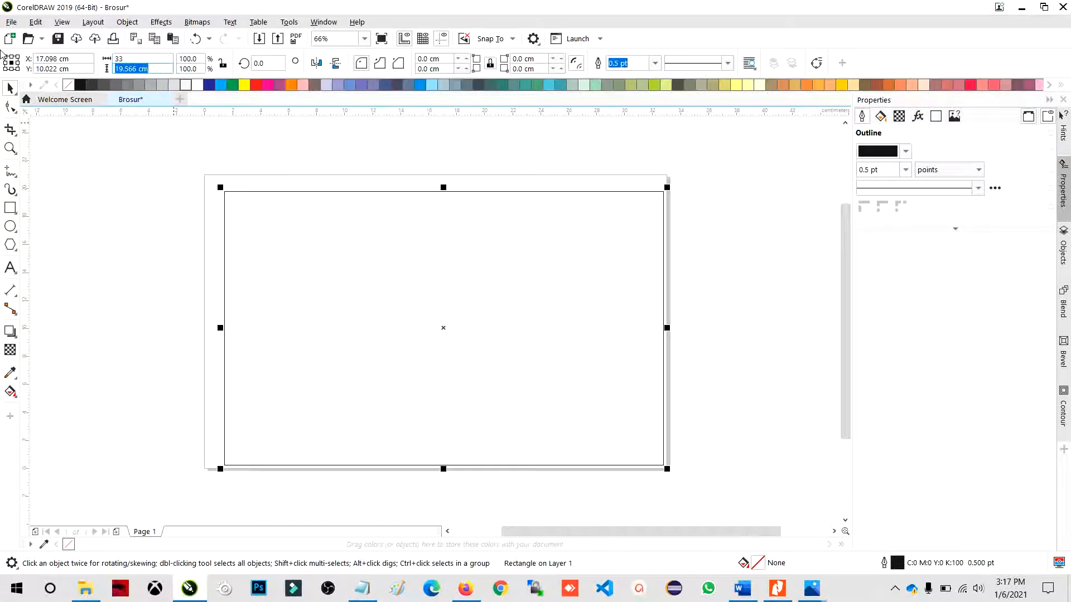
pyautogui.write('21')
pyautogui.press('Return')
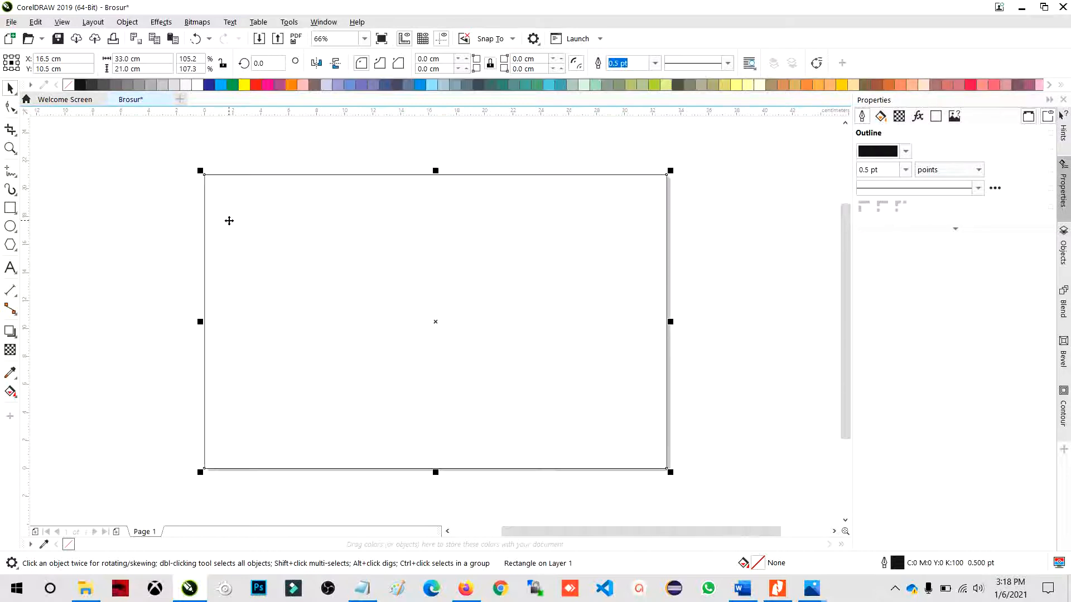
# Fill the page-sized rectangle with light green (C20 M0 Y20 K0).
pyautogui.press('Delete')
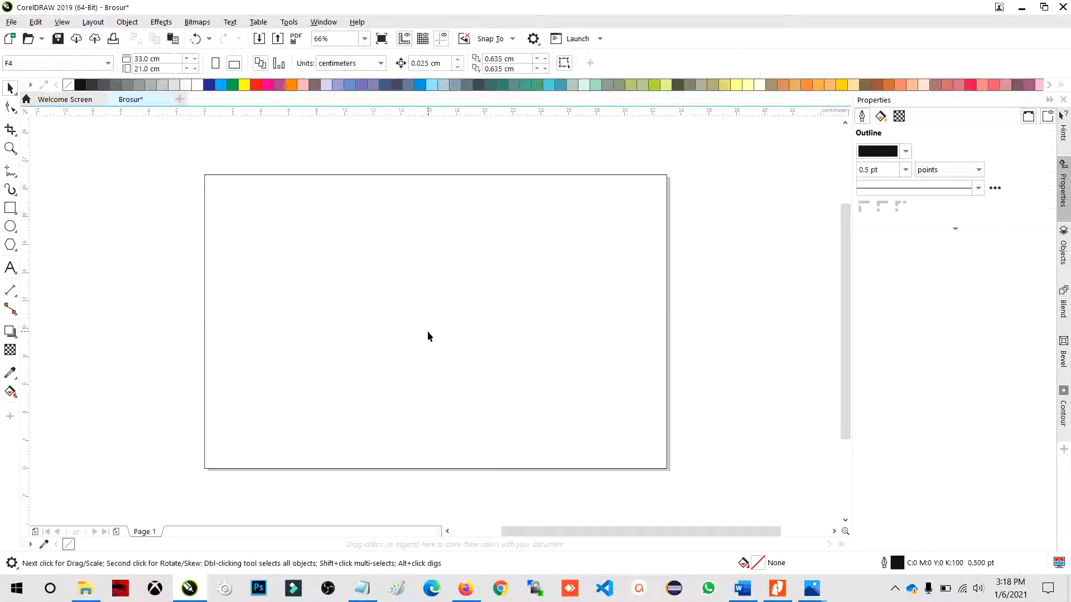
pyautogui.click(427, 330)
pyautogui.click(240, 152)
pyautogui.click(630, 287)
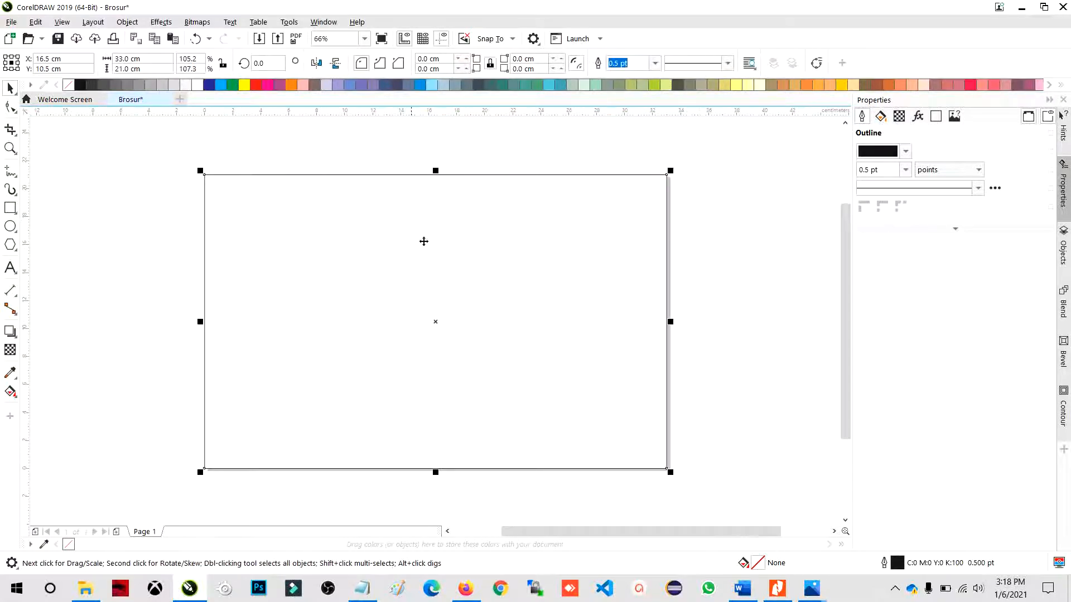
pyautogui.click(336, 134)
pyautogui.click(344, 211)
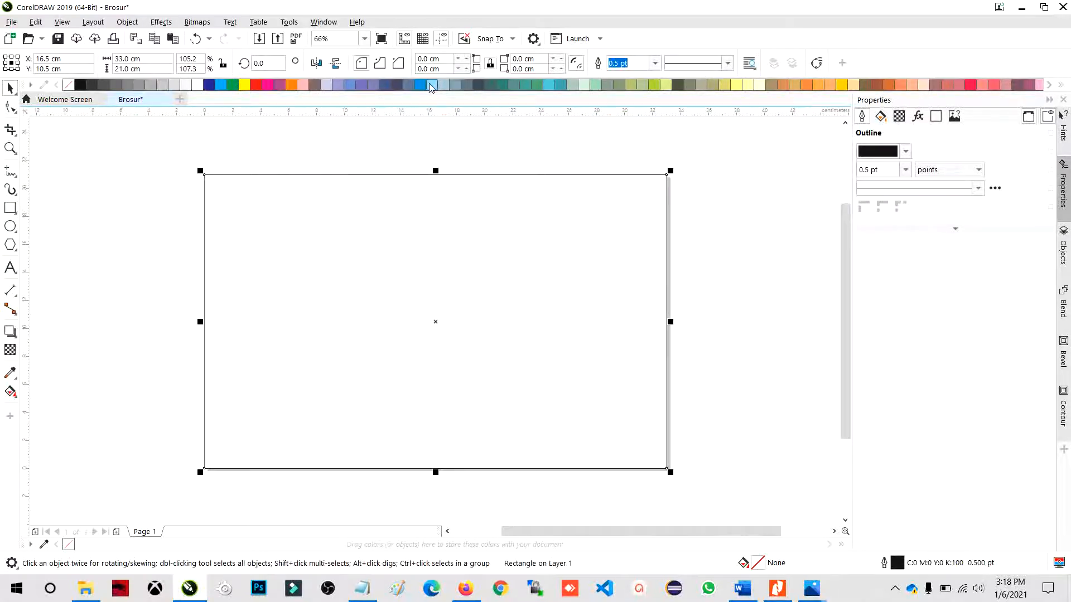
pyautogui.click(577, 85)
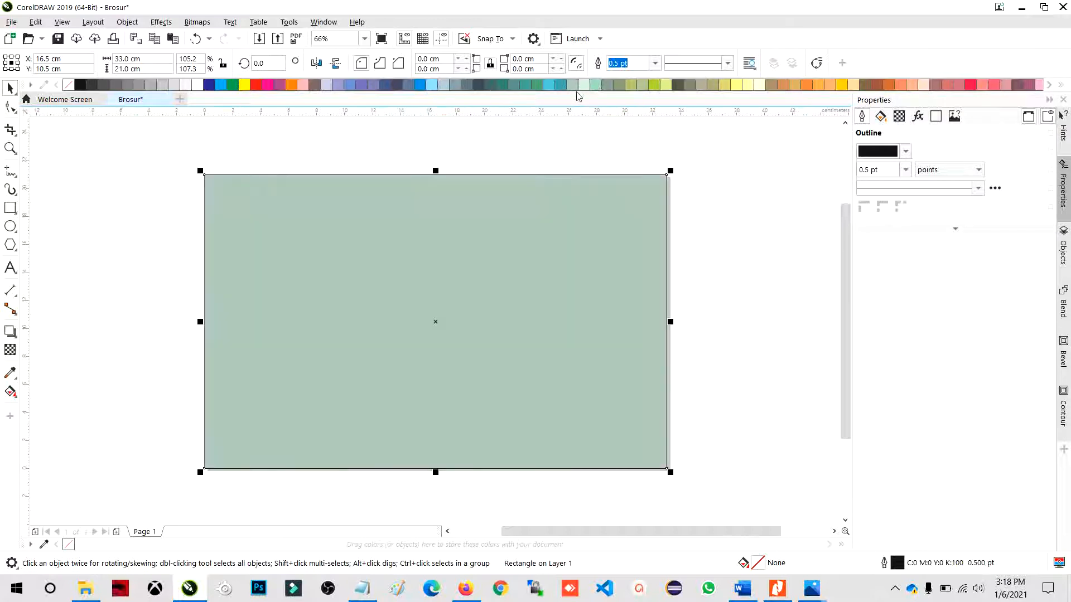
pyautogui.click(583, 85)
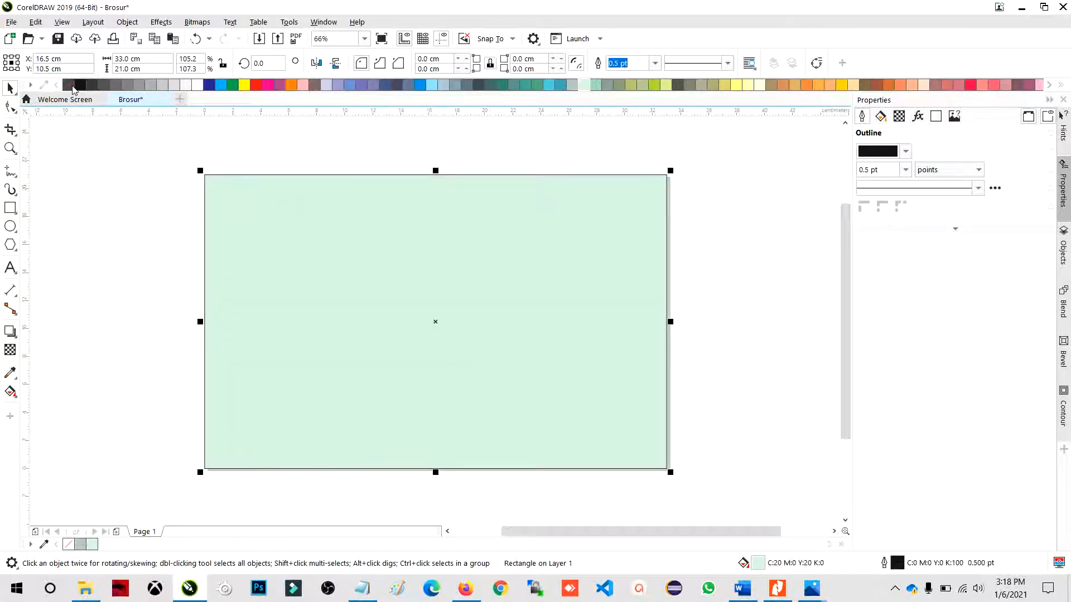
# Inspect how the edges of the green rectangle line up with the page border.
pyautogui.click(134, 238)
pyautogui.click(266, 245)
pyautogui.click(236, 140)
pyautogui.scroll(2, 236, 140)
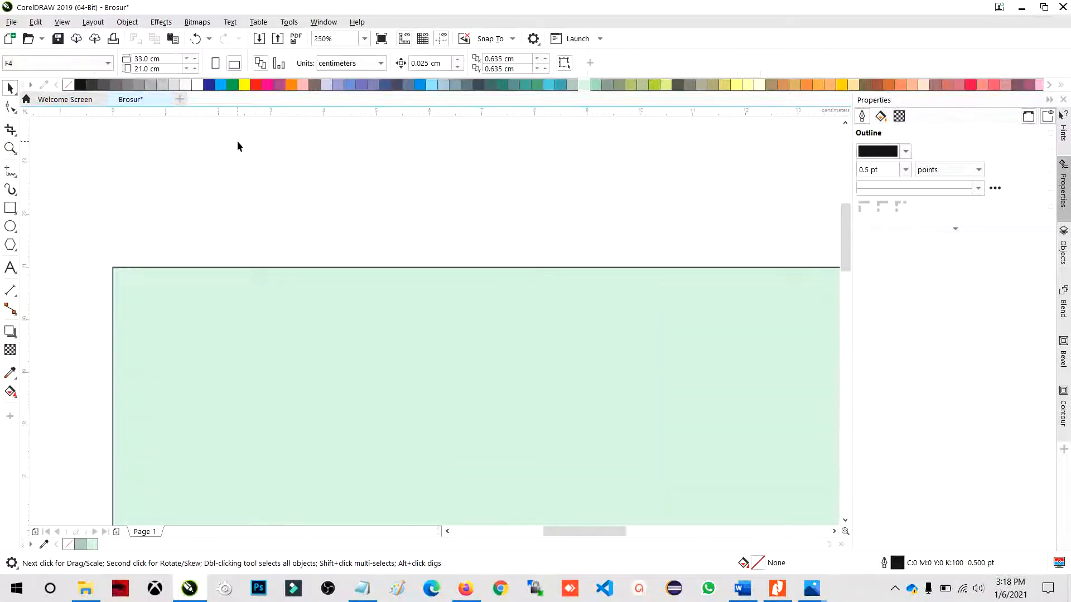
pyautogui.scroll(-2, 153, 231)
pyautogui.scroll(-2, 165, 304)
pyautogui.scroll(4, 165, 302)
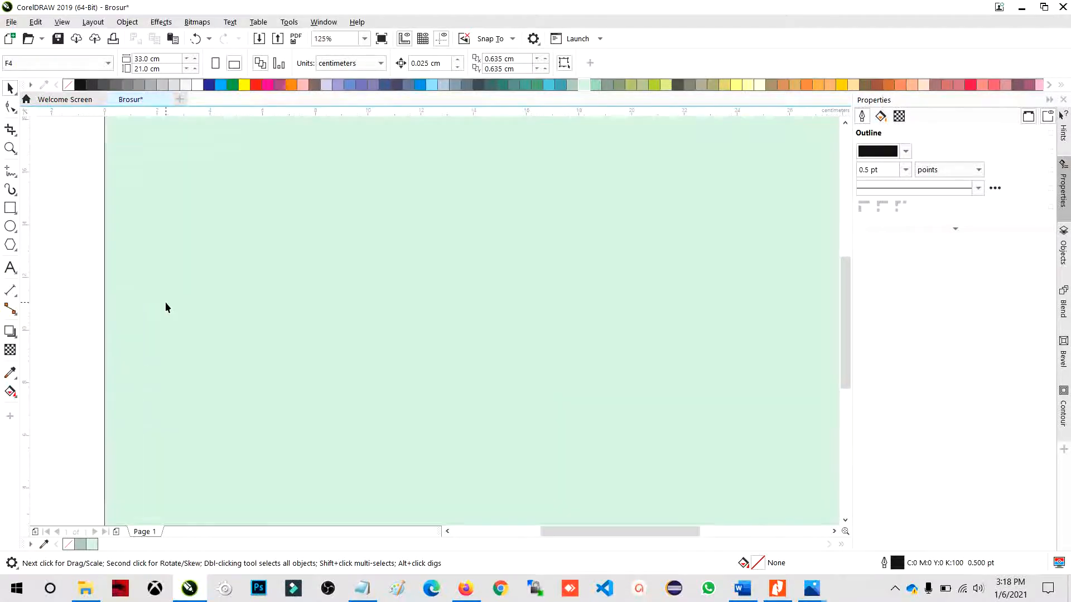
pyautogui.scroll(-2, 179, 301)
pyautogui.click(192, 273)
pyautogui.moveTo(192, 273); pyautogui.dragTo(234, 316)
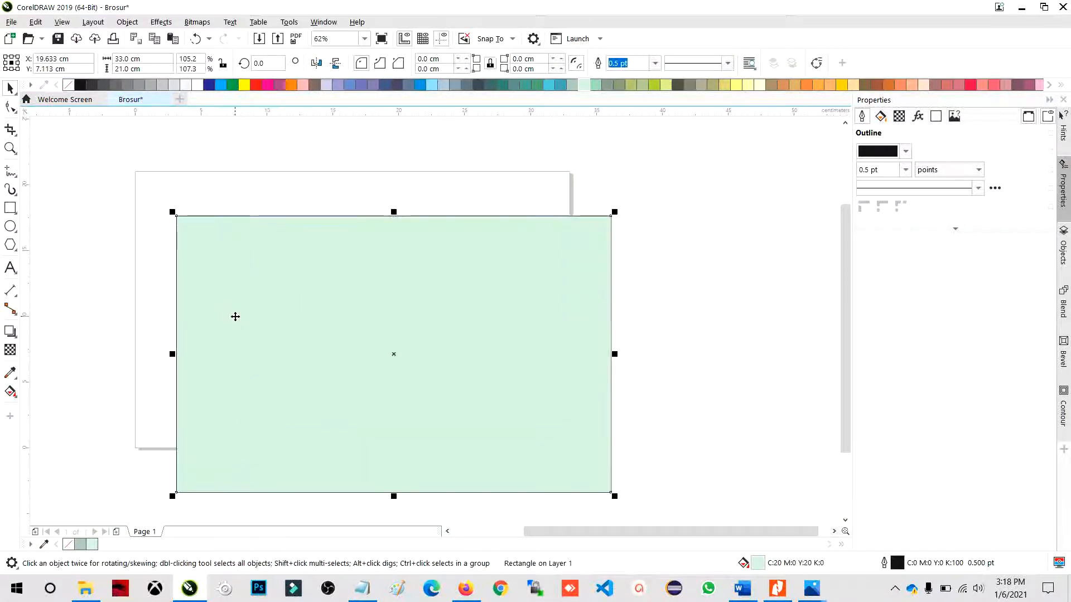
pyautogui.hotkey('ctrl', 'z')
pyautogui.click(123, 145)
pyautogui.click(150, 203)
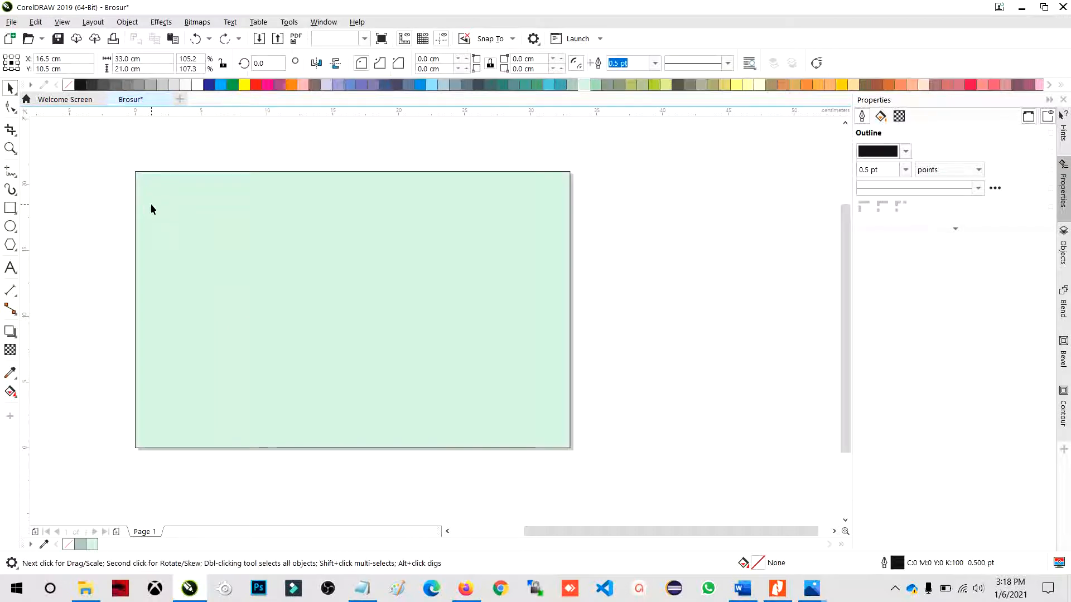
pyautogui.click(120, 58)
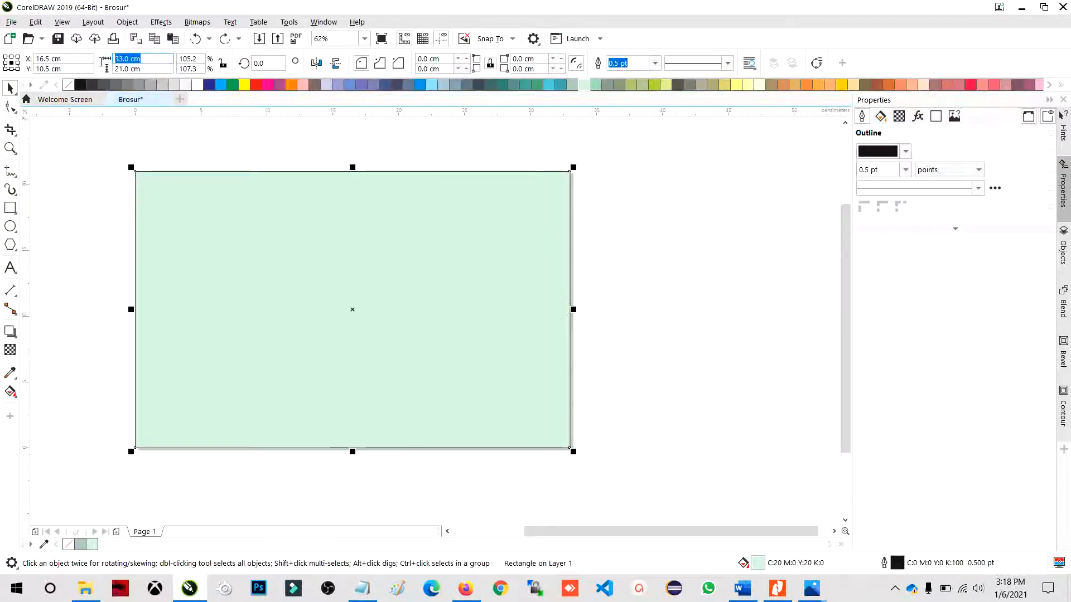
pyautogui.click(116, 175)
pyautogui.click(167, 189)
pyautogui.moveTo(493, 299); pyautogui.dragTo(600, 349)
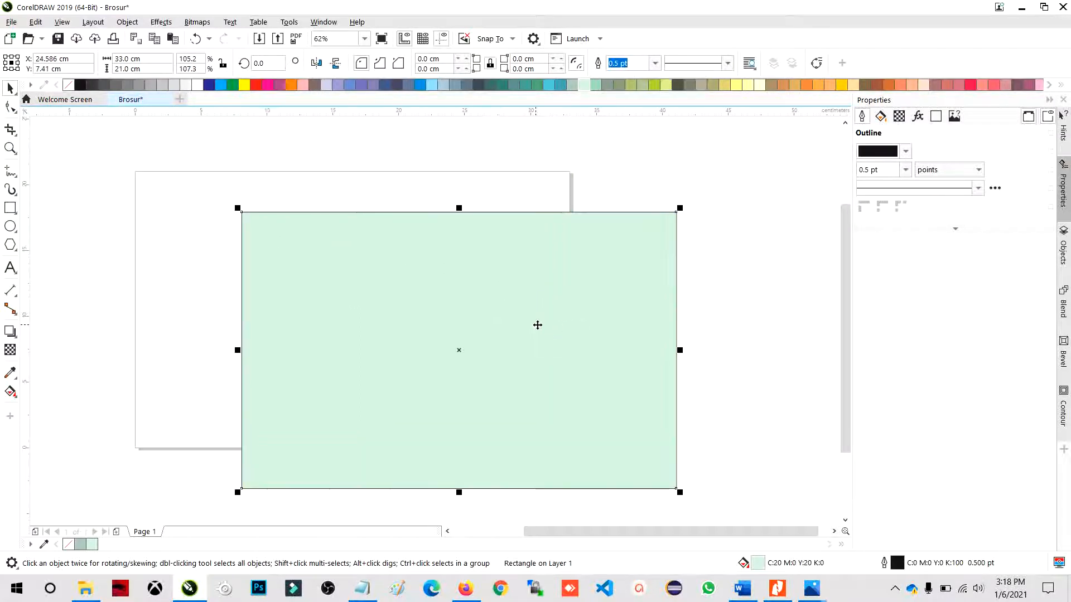
pyautogui.hotkey('ctrl', 'z')
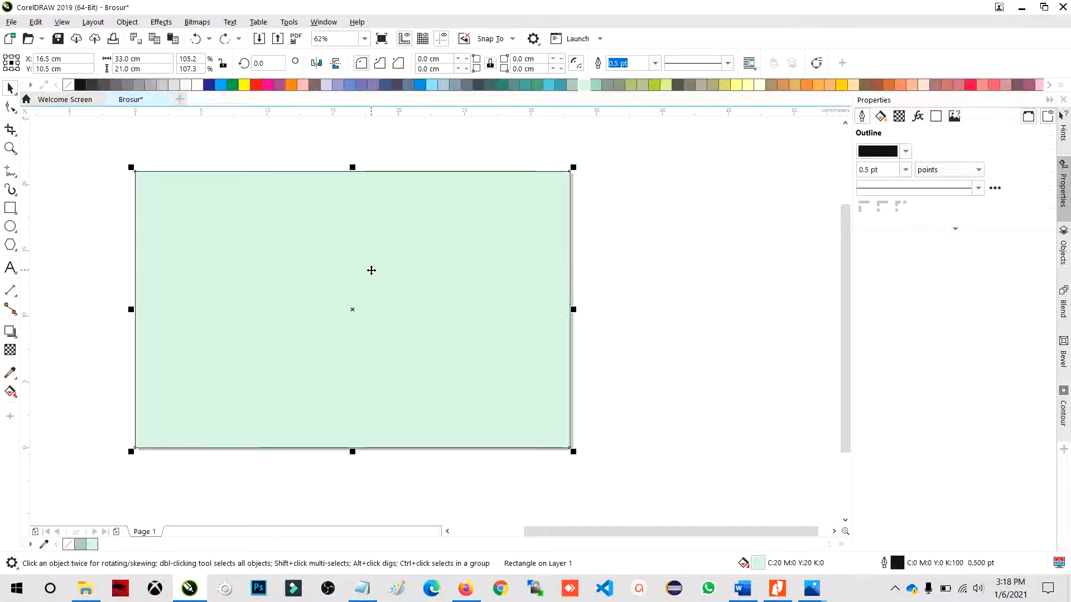
pyautogui.moveTo(330, 266); pyautogui.dragTo(449, 341)
pyautogui.hotkey('ctrl', 'z')
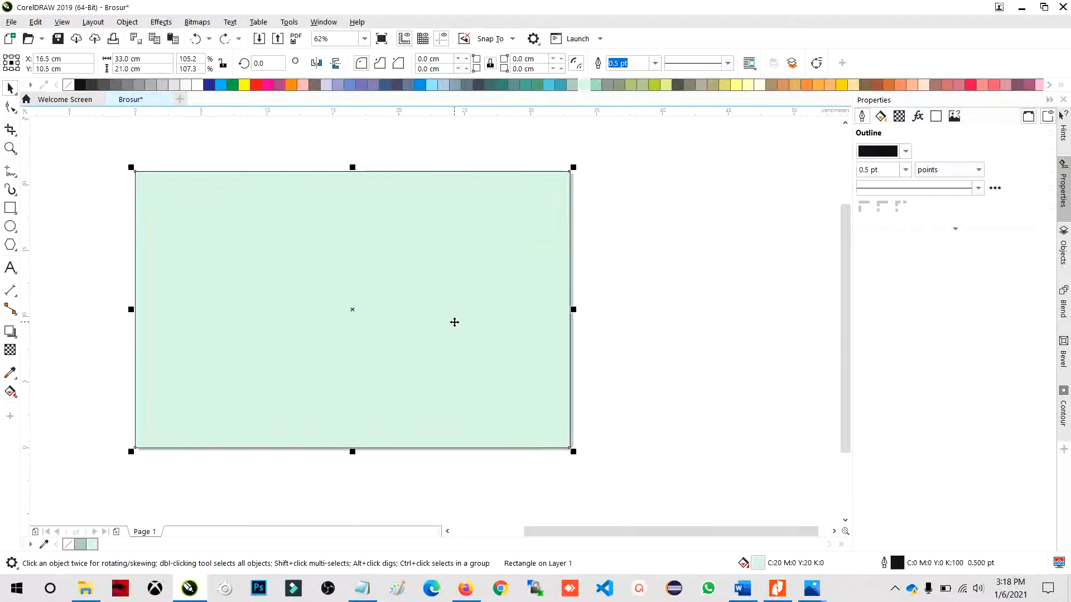
# Make a narrower copy of the page-sized rectangle at the page's left edge and set the copy's width to 11 cm.
pyautogui.moveTo(575, 310); pyautogui.dragTo(274, 298)
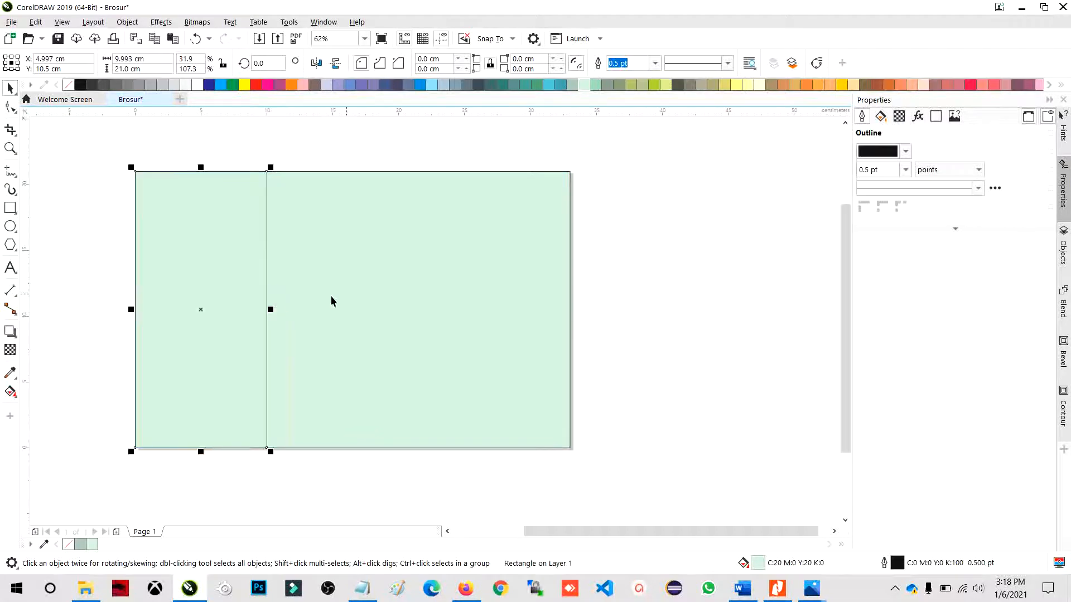
pyautogui.click(187, 151)
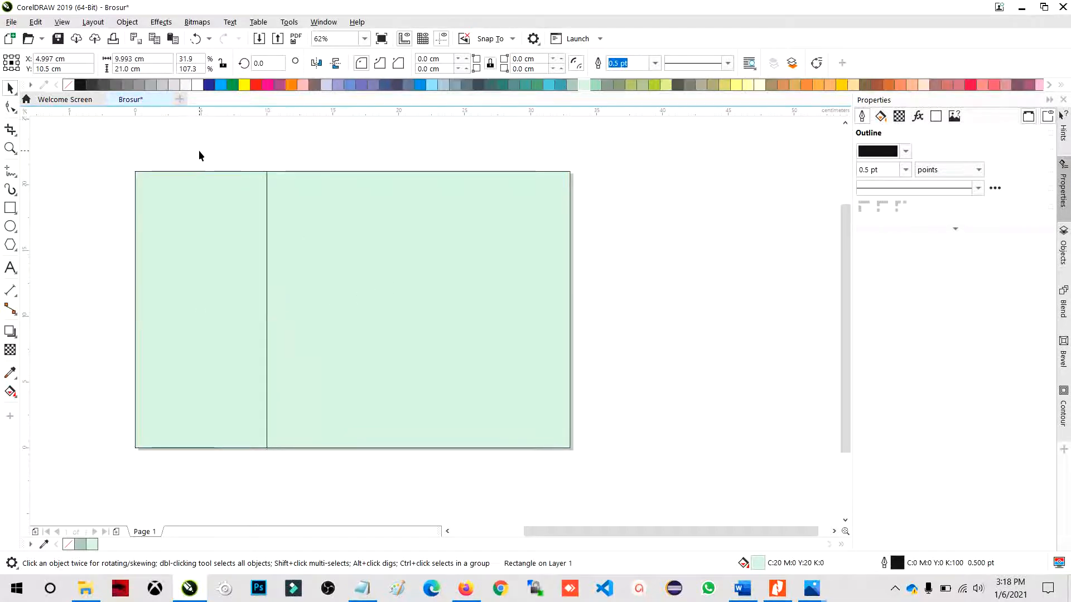
pyautogui.click(208, 197)
pyautogui.click(154, 58)
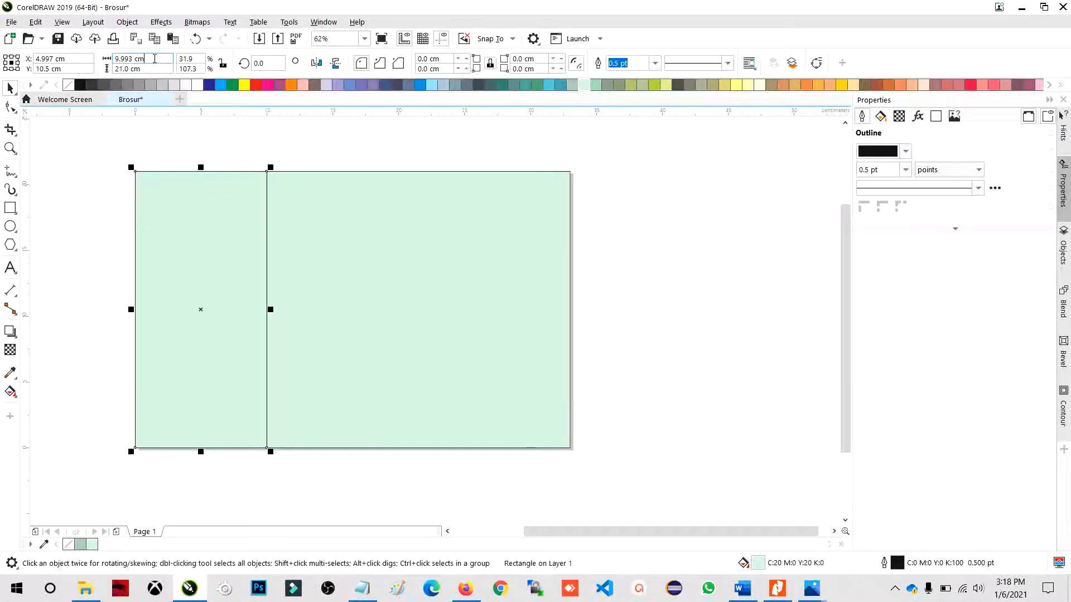
pyautogui.click(143, 144)
pyautogui.click(177, 193)
pyautogui.moveTo(177, 193); pyautogui.dragTo(125, 261)
pyautogui.hotkey('ctrl', 'z')
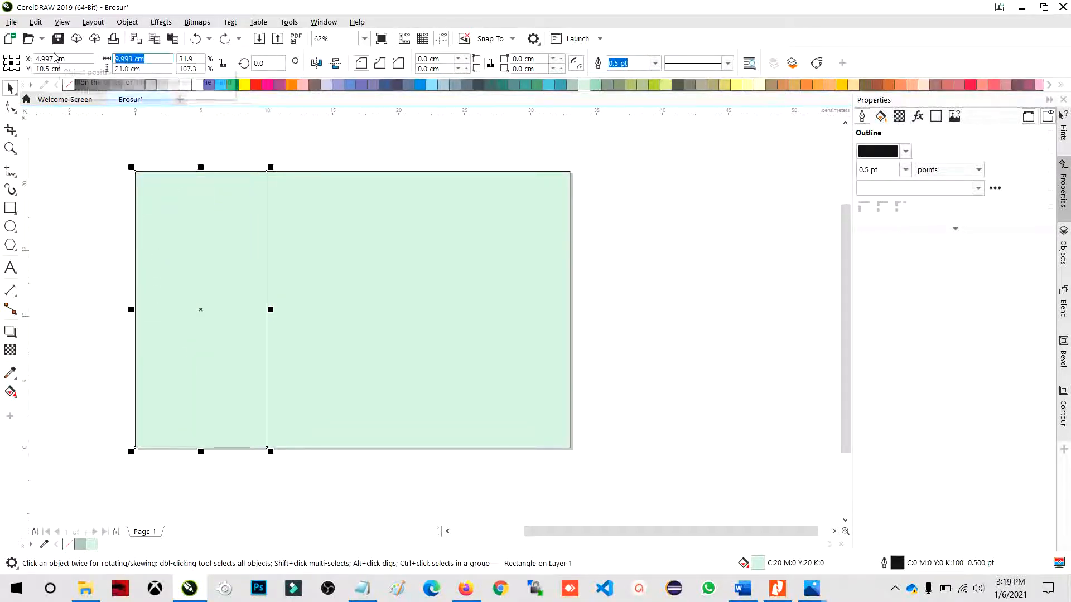
pyautogui.write('11')
pyautogui.press('Return')
# Move the 11 cm panel freely, and align it with the page-sized rectangle by their top and left edges.
pyautogui.moveTo(233, 215); pyautogui.dragTo(272, 294)
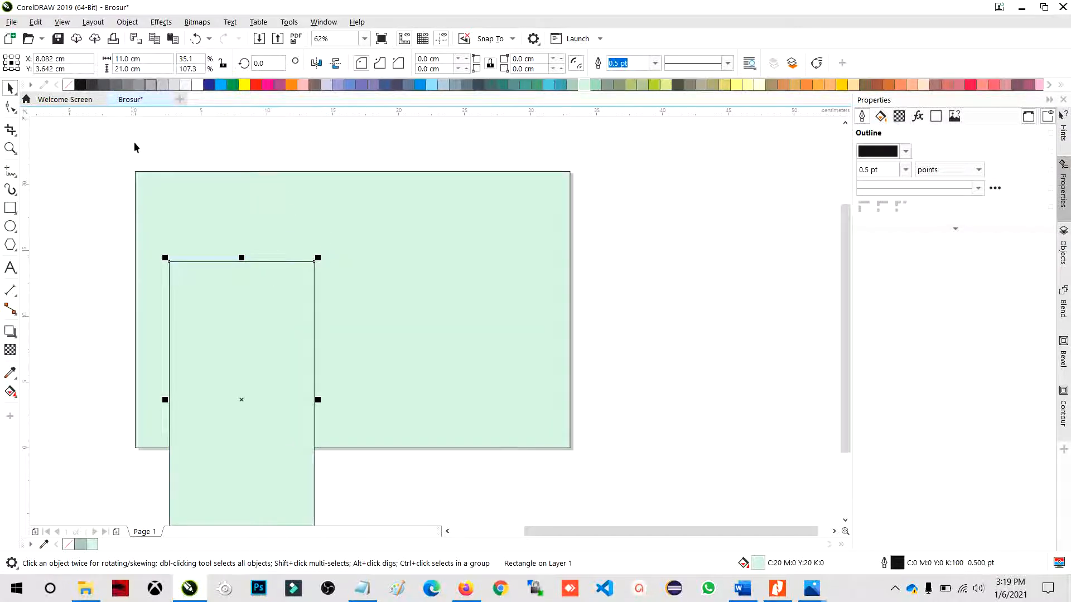
pyautogui.scroll(-2, 135, 147)
pyautogui.moveTo(118, 144); pyautogui.dragTo(484, 433)
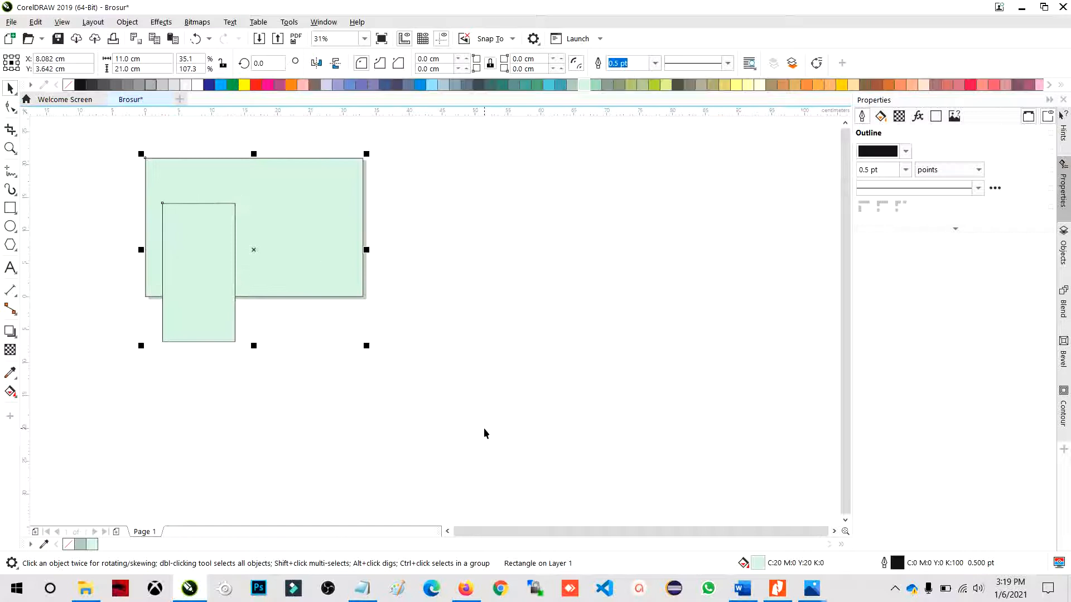
pyautogui.click(483, 399)
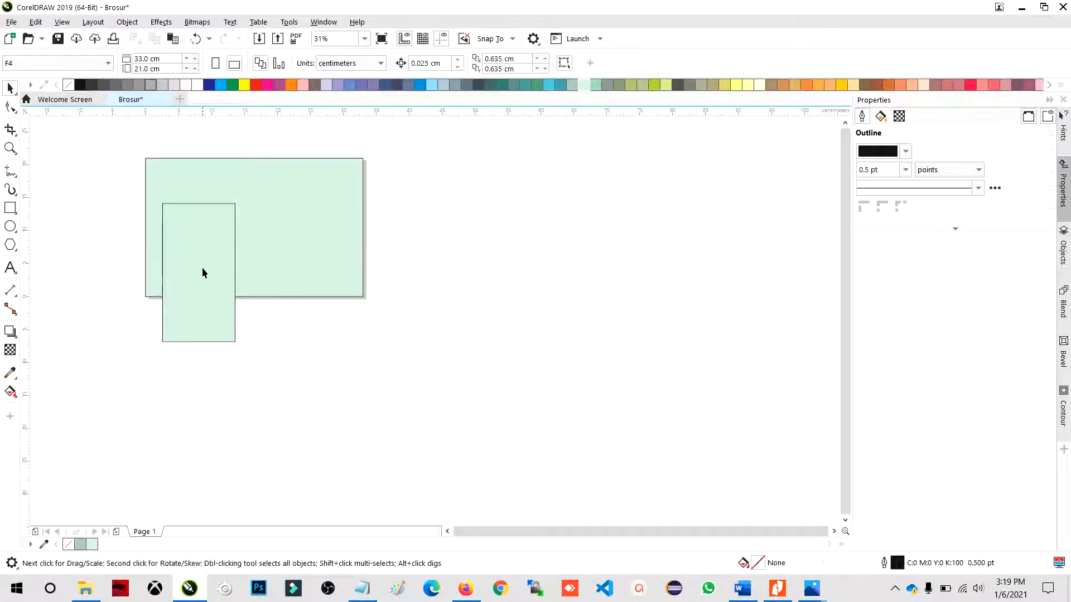
pyautogui.click(203, 273)
pyautogui.moveTo(102, 131); pyautogui.dragTo(497, 455)
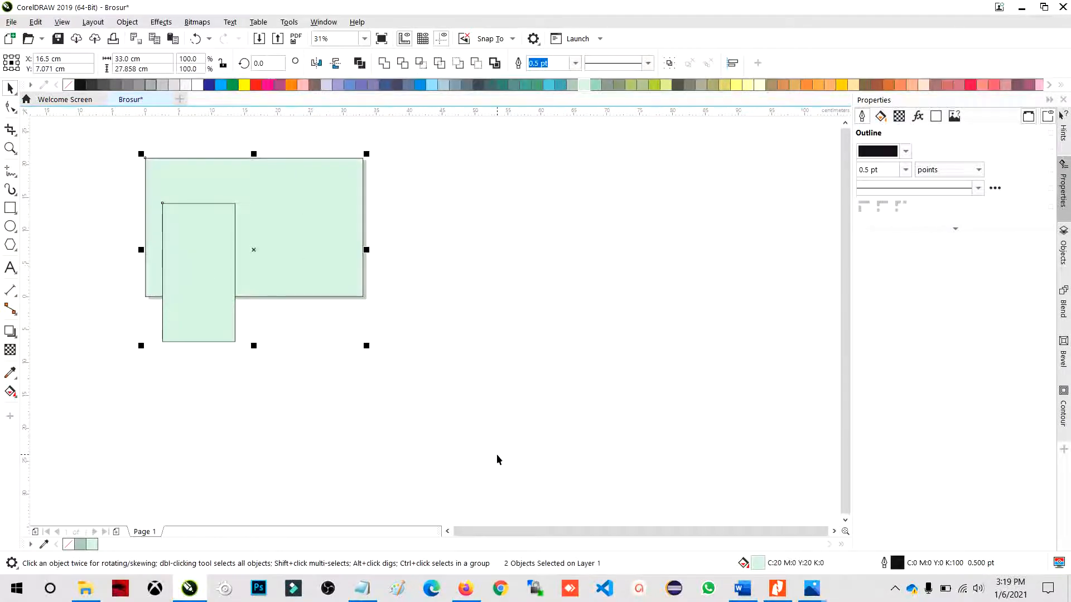
pyautogui.press('t')
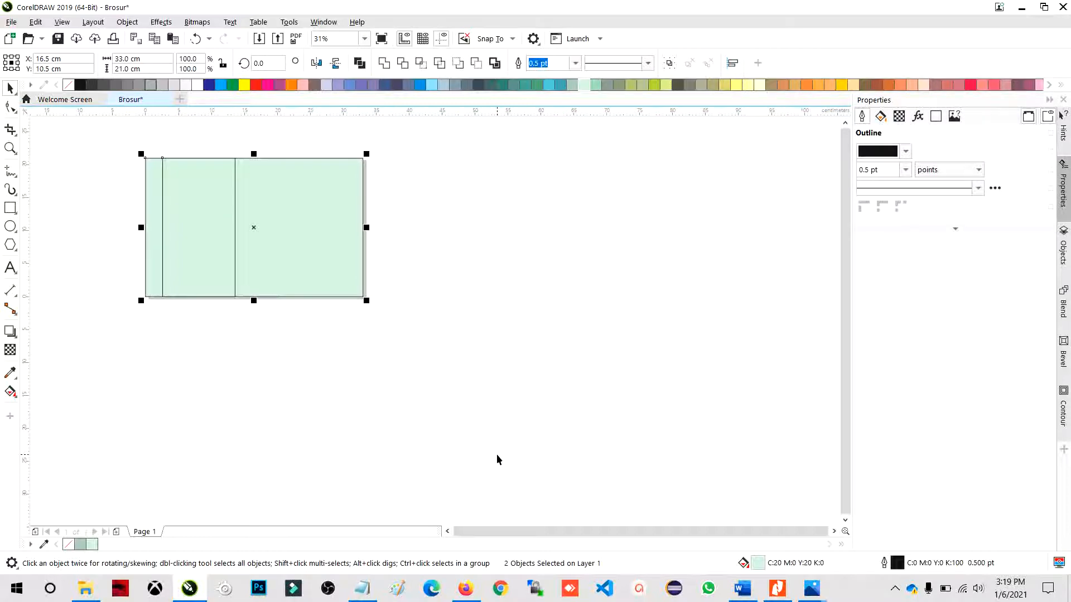
pyautogui.press('l')
pyautogui.click(349, 423)
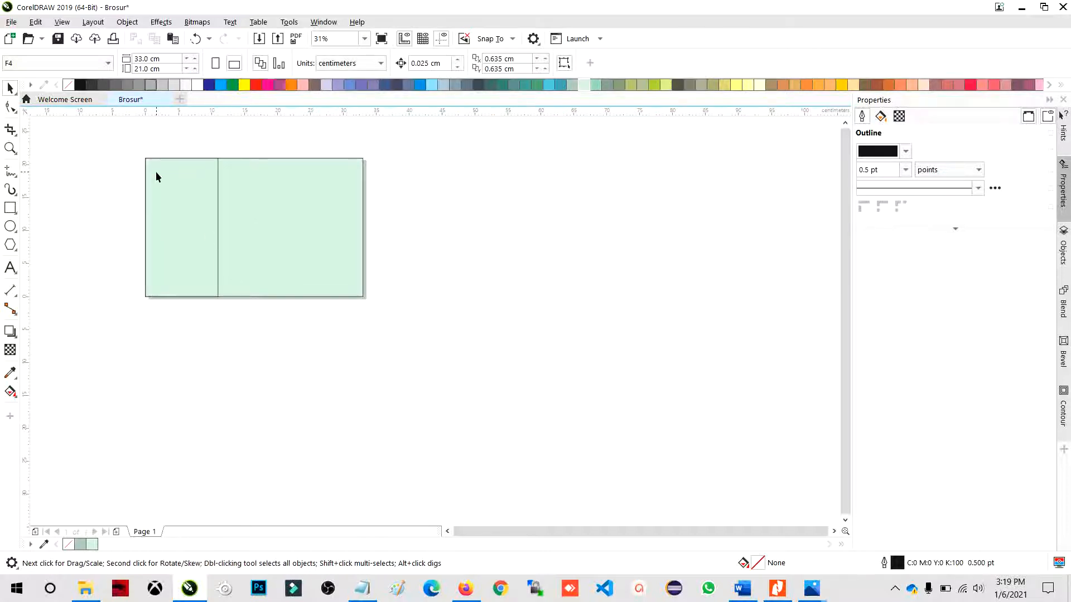
# Fill the 11 cm panel at the page's left edge with yellow (C0 M0 Y100 K0).
pyautogui.scroll(-2, 361, 381)
pyautogui.scroll(2, 275, 341)
pyautogui.click(276, 341)
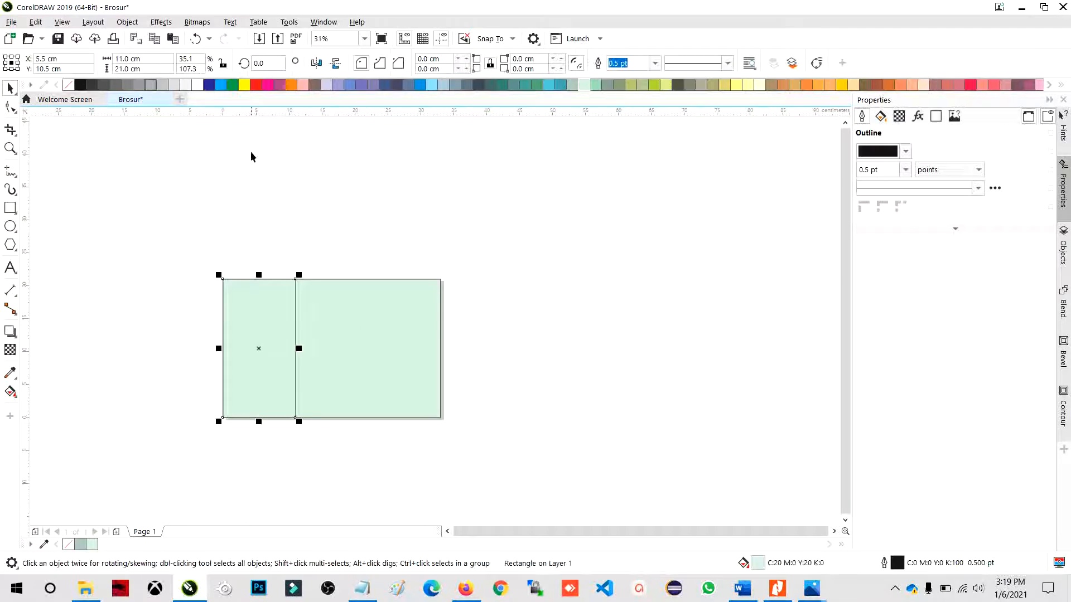
pyautogui.click(246, 87)
# Try moving the yellow panel away from the page's left edge, and undo the move.
pyautogui.click(354, 238)
pyautogui.scroll(1, 363, 335)
pyautogui.moveTo(179, 276); pyautogui.dragTo(266, 375)
pyautogui.click(235, 373)
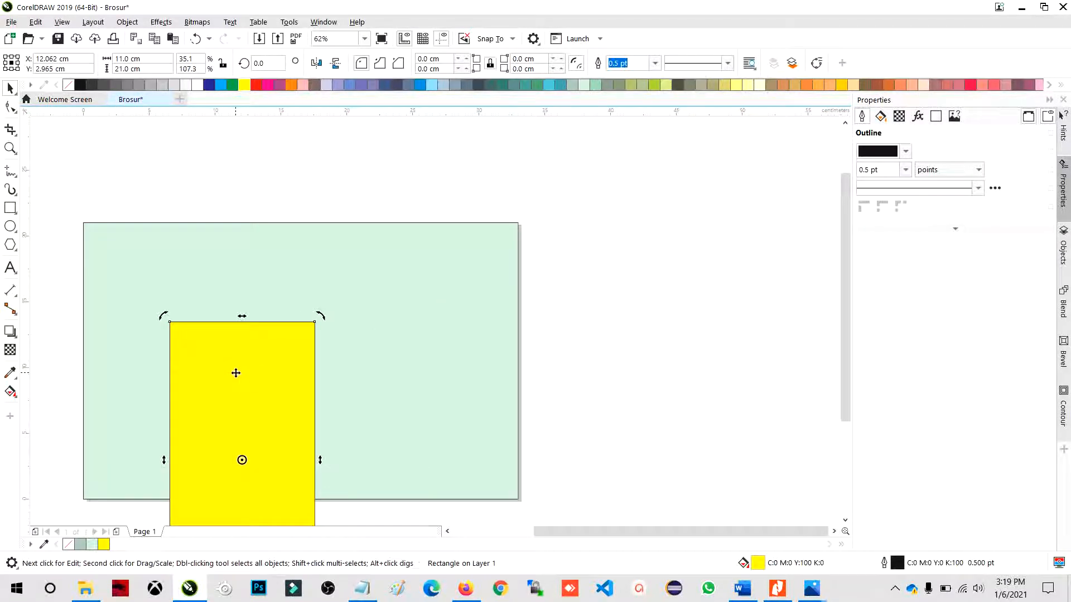
pyautogui.hotkey('ctrl', 'z')
pyautogui.click(230, 185)
# Try a horizontally mirrored copy of the yellow panel in the middle third of the page, and undo it.
pyautogui.click(184, 284)
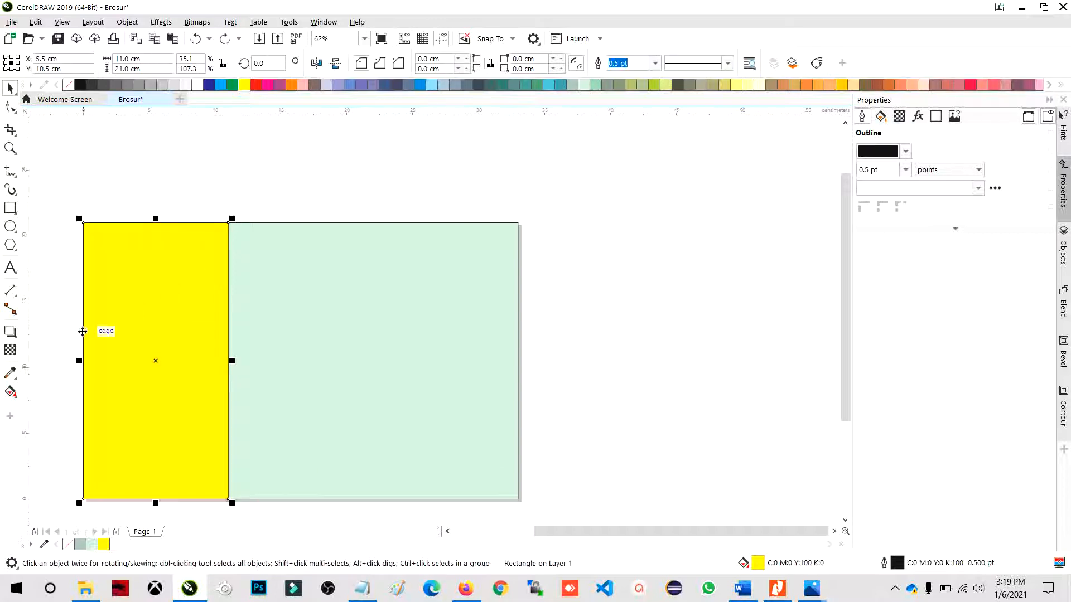
pyautogui.moveTo(79, 361); pyautogui.dragTo(330, 377)
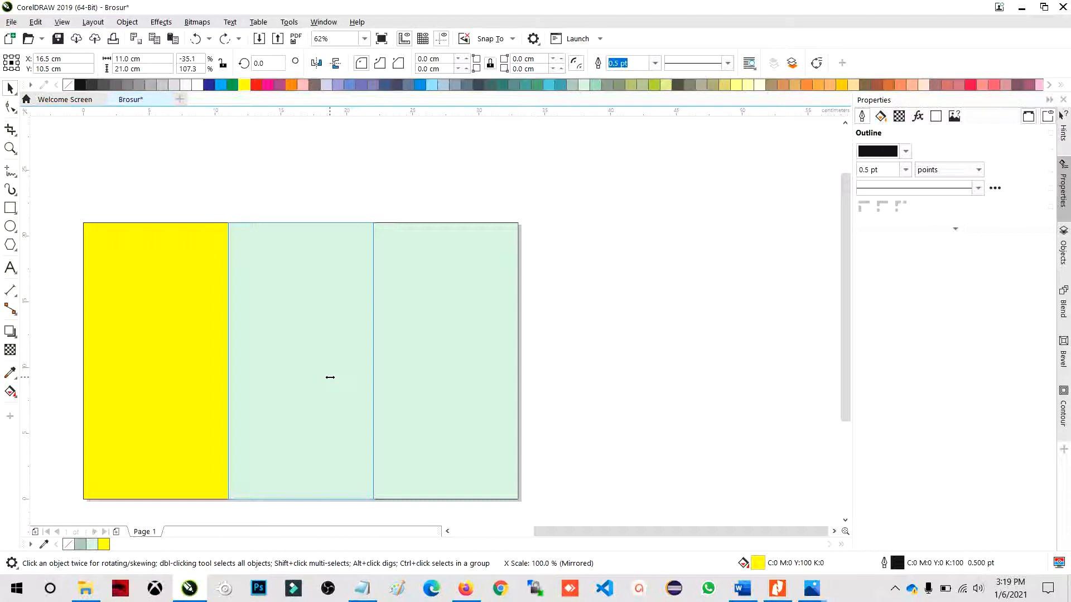
pyautogui.moveTo(330, 378); pyautogui.dragTo(330, 378)
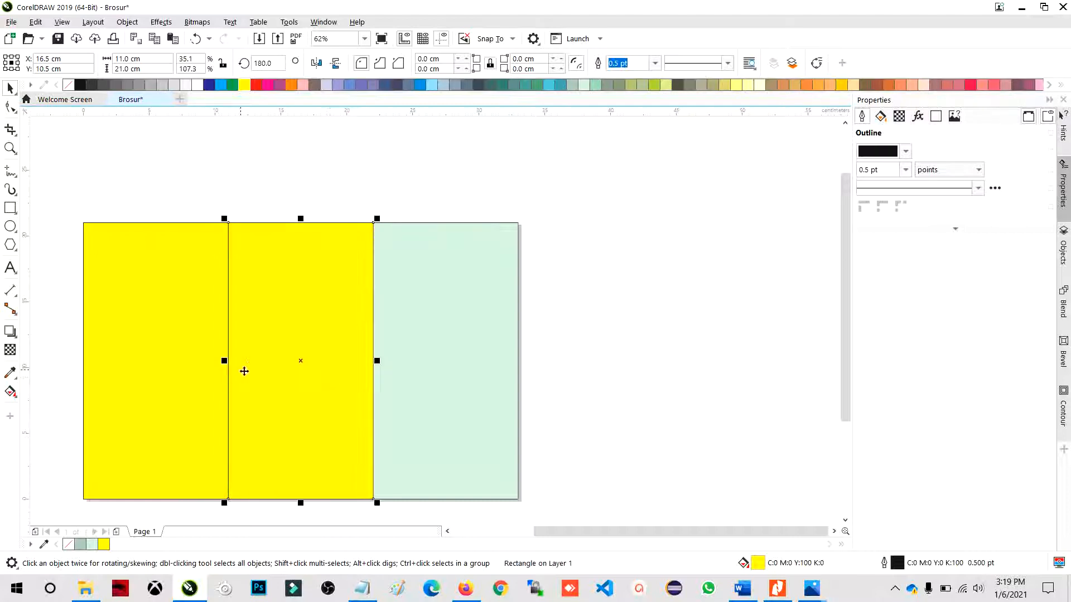
pyautogui.hotkey('ctrl', 'z')
pyautogui.click(194, 328)
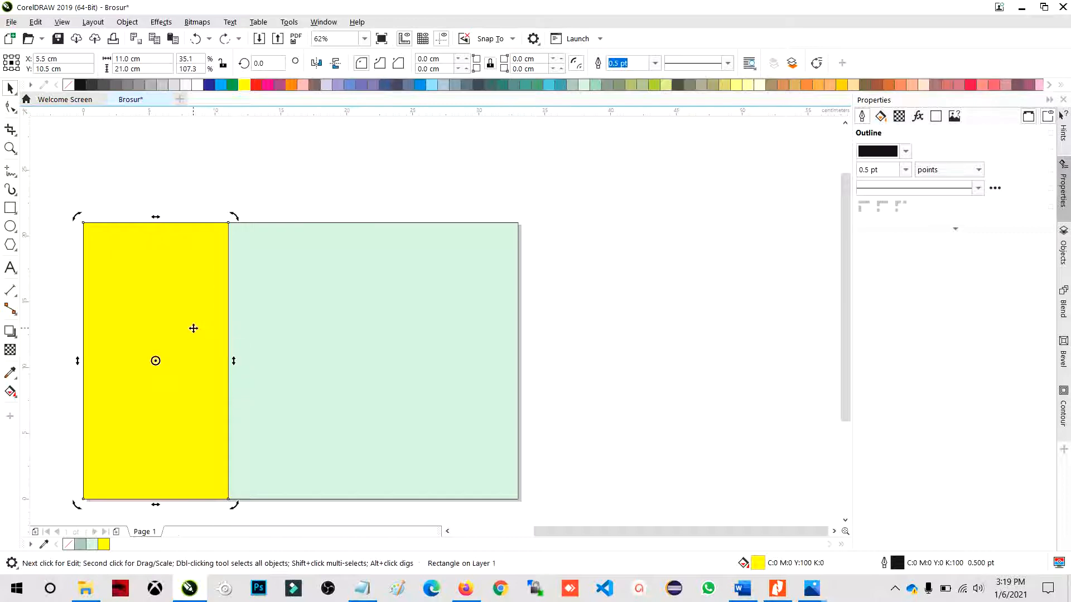
pyautogui.click(141, 201)
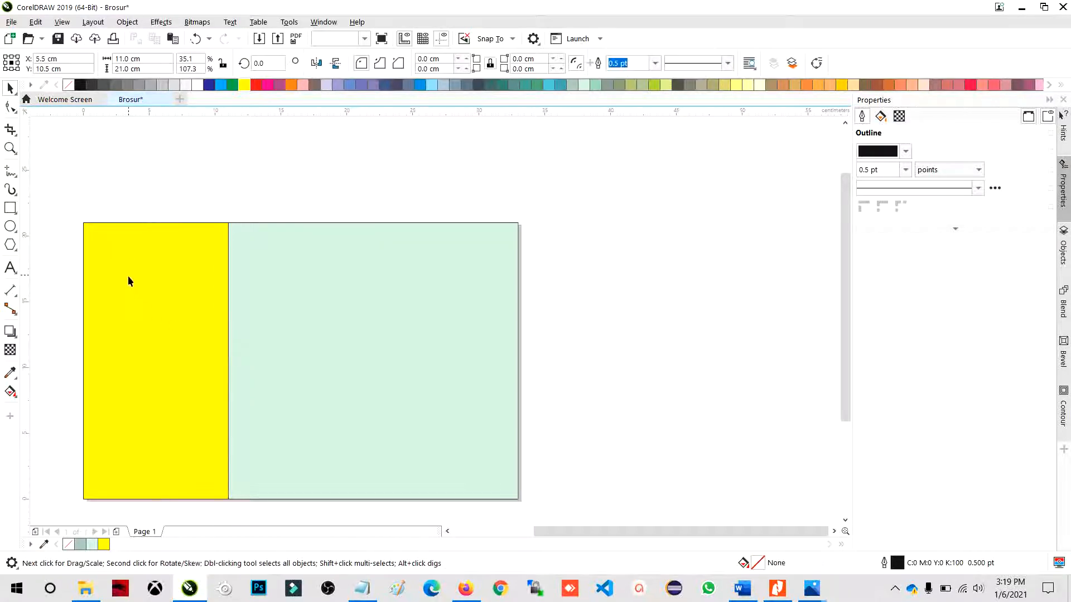
# Create two horizontally mirrored copies of the yellow panel, one in the middle third and one in the right third of the page.
pyautogui.click(129, 276)
pyautogui.moveTo(83, 363); pyautogui.dragTo(299, 379)
pyautogui.moveTo(306, 361); pyautogui.dragTo(379, 379)
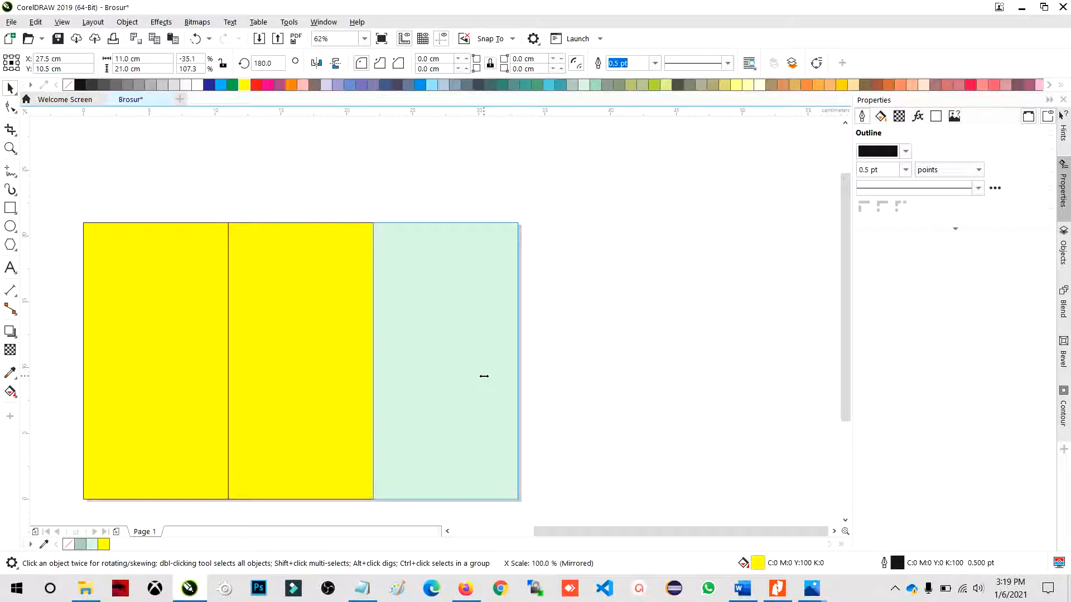
pyautogui.moveTo(484, 376); pyautogui.dragTo(484, 377)
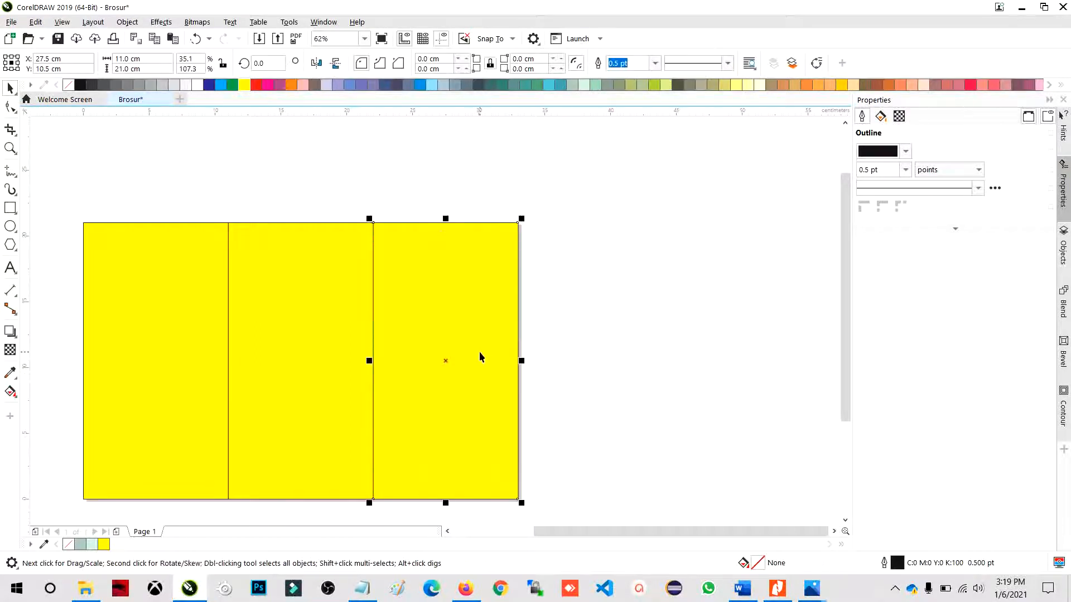
# Fill the page's right panel with light pink (C0 M40 Y20 K0) and the middle panel with green.
pyautogui.click(291, 85)
pyautogui.click(302, 85)
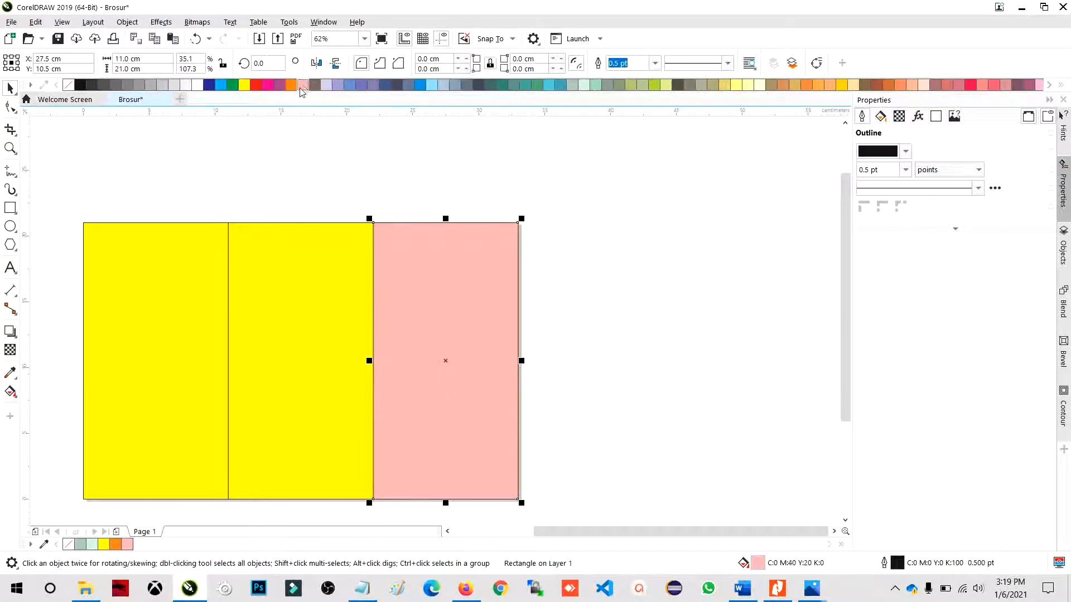
pyautogui.click(282, 231)
pyautogui.click(232, 85)
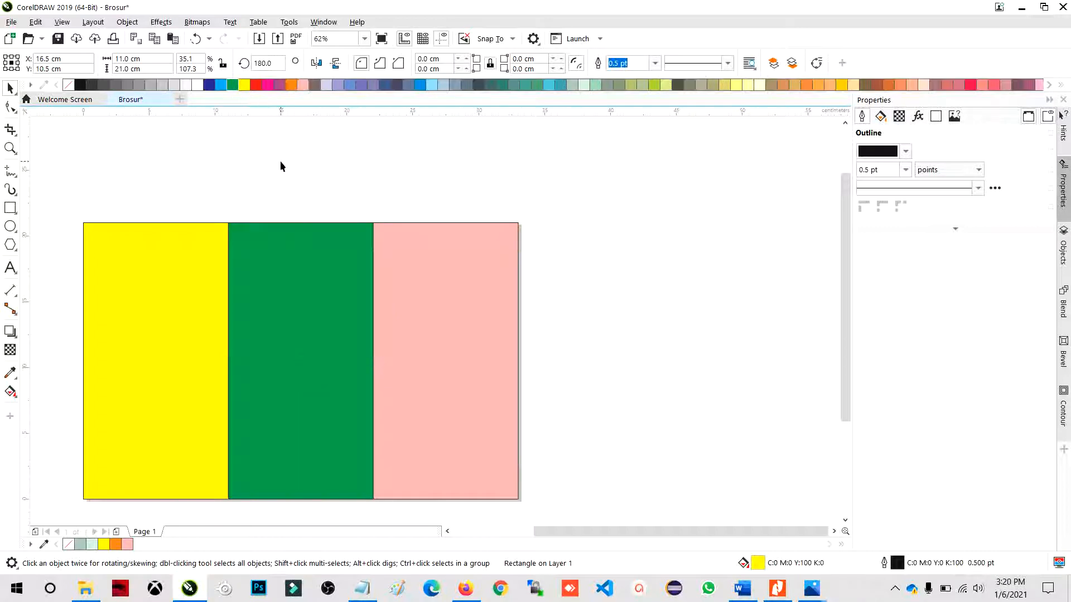
pyautogui.click(553, 413)
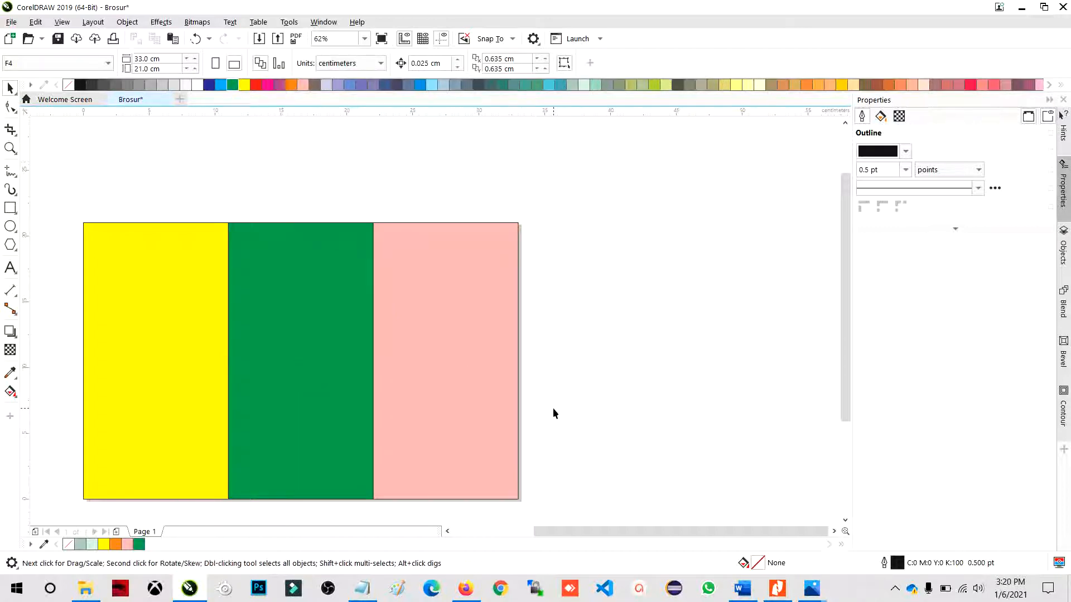
# Check the width of the pink panel.
pyautogui.click(358, 313)
pyautogui.click(461, 312)
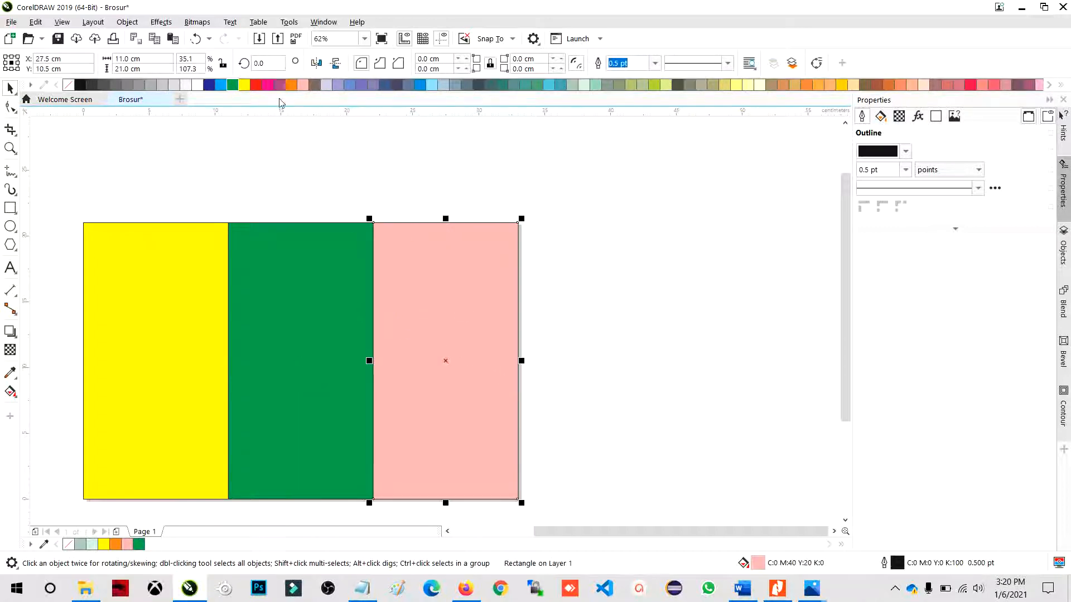
pyautogui.click(145, 61)
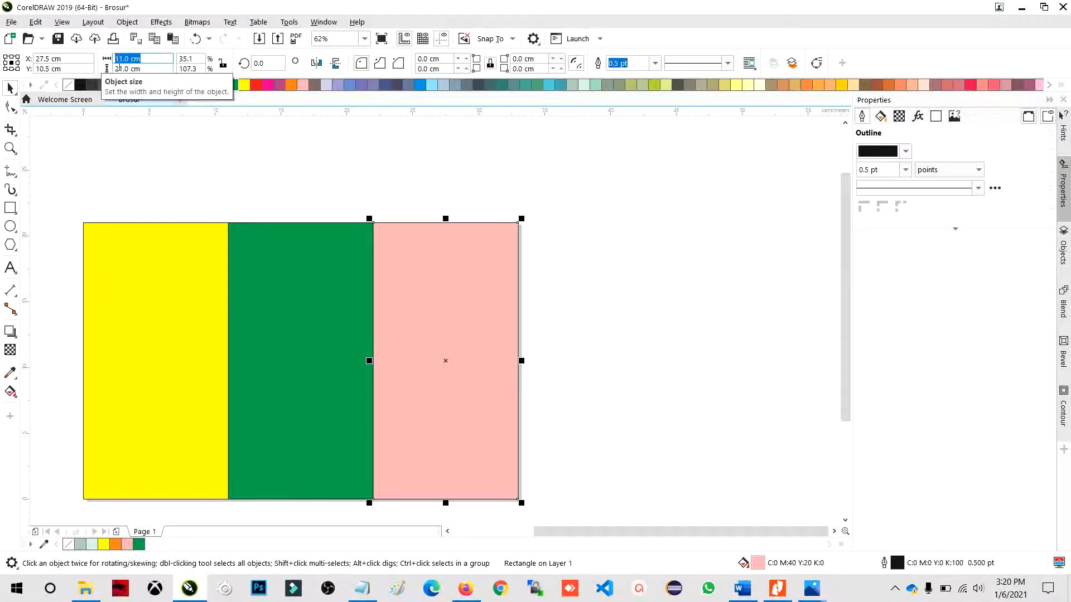
pyautogui.click(203, 184)
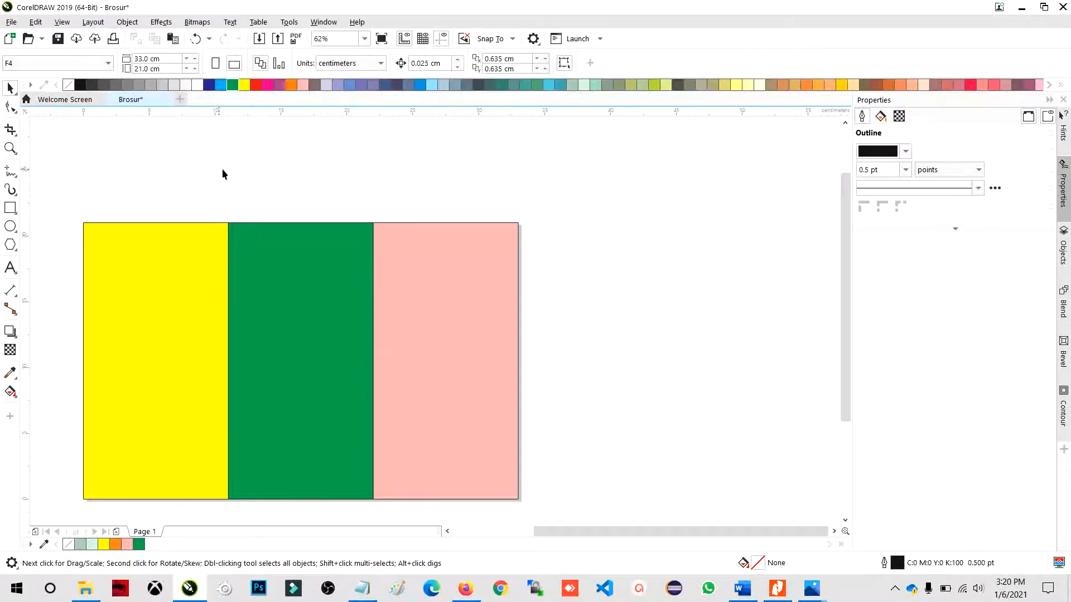
# Save the drawing as Brosur in CDR format in the Music folder Aplikasi Grafika > Lecturer - 13.
pyautogui.click(57, 39)
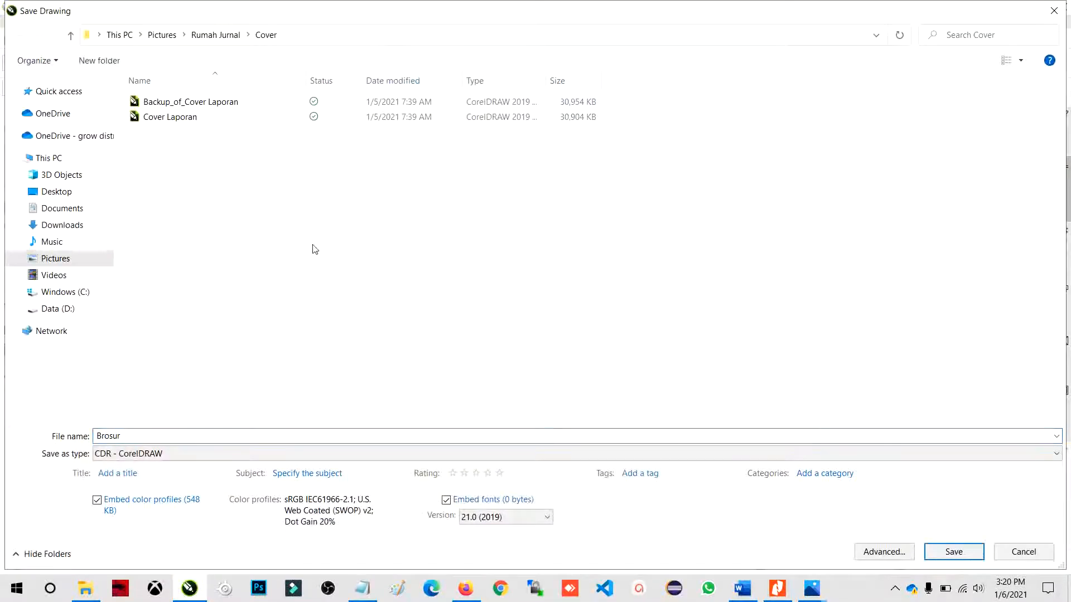
pyautogui.click(82, 247)
pyautogui.doubleClick(210, 115)
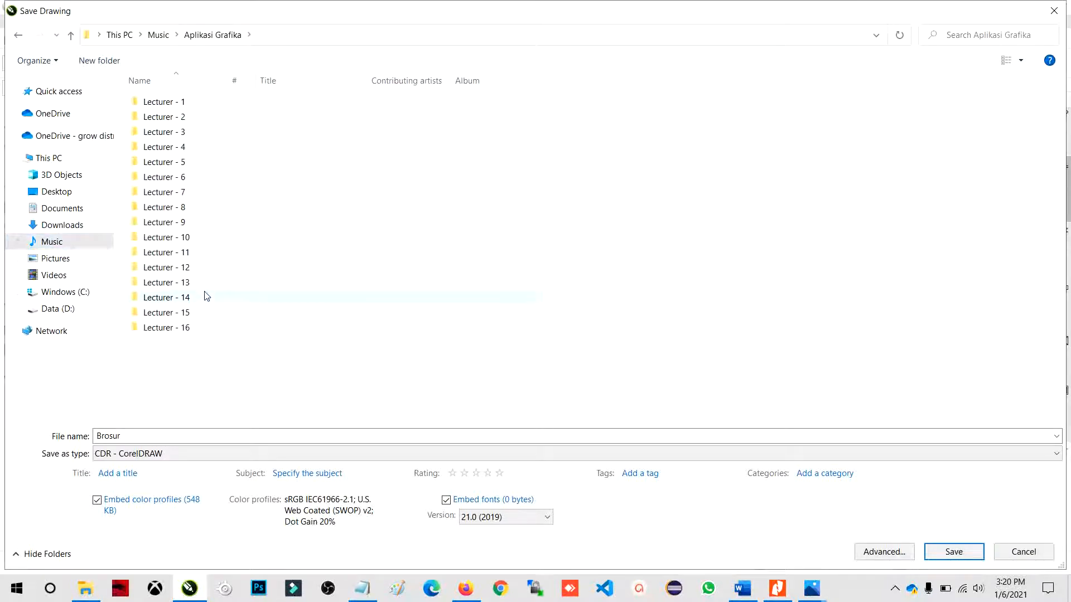
pyautogui.doubleClick(205, 282)
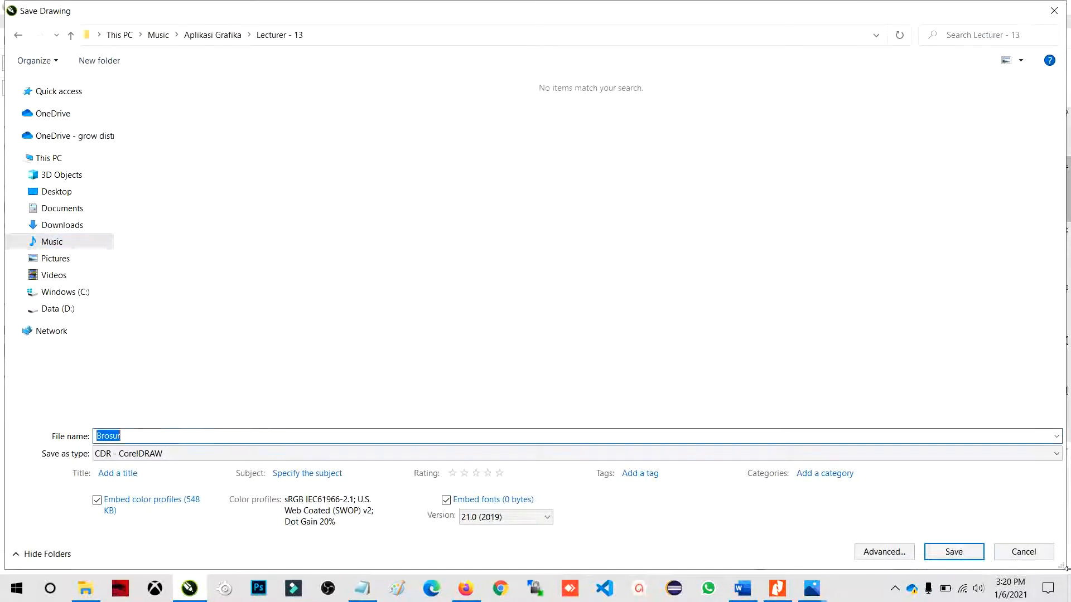
pyautogui.click(953, 551)
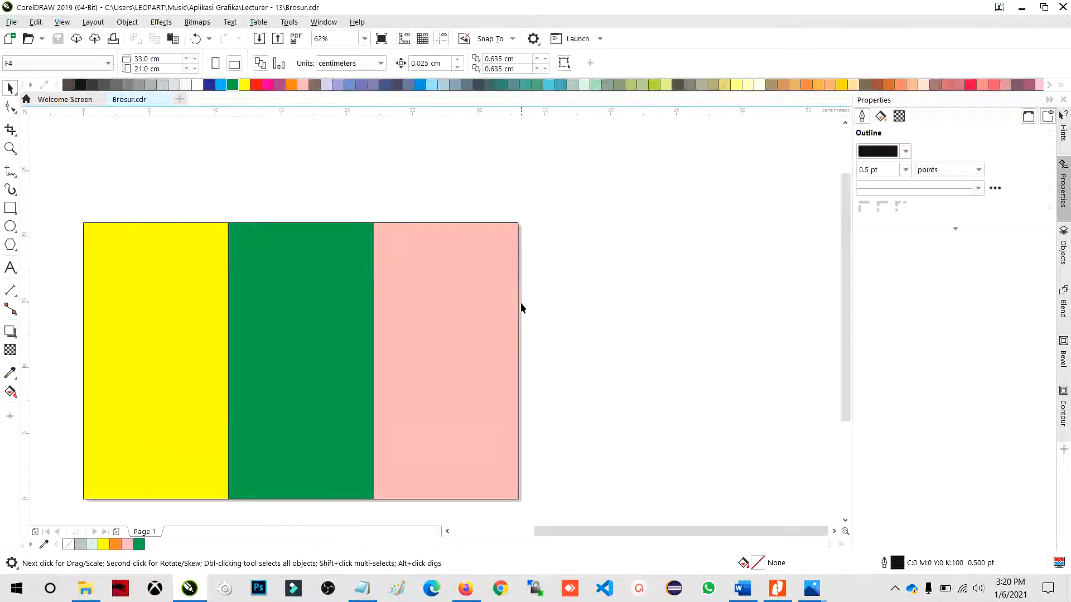
pyautogui.scroll(-1, 498, 273)
pyautogui.scroll(1, 407, 314)
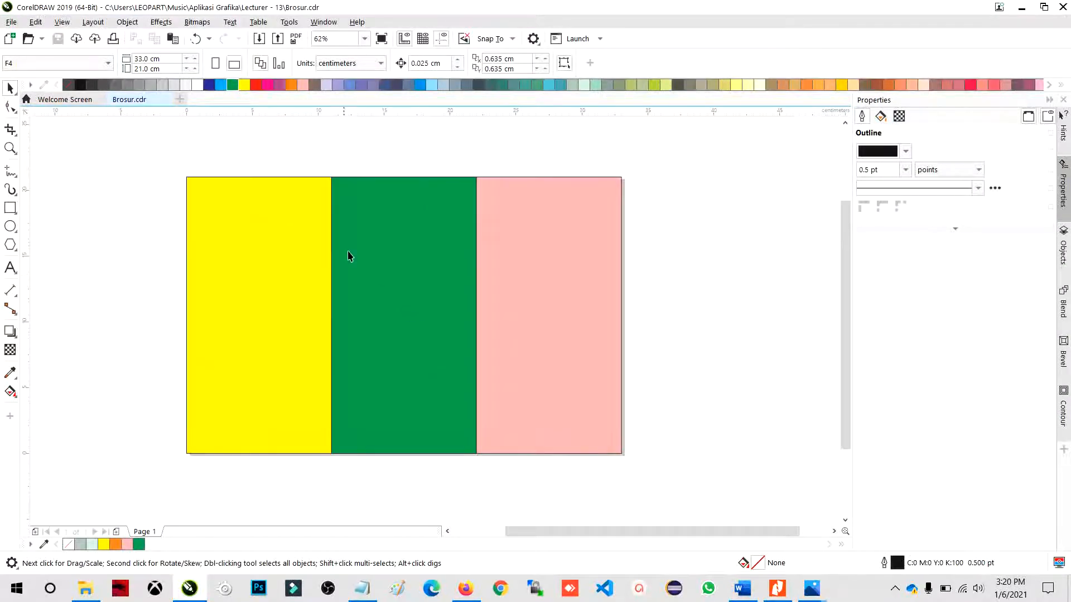
pyautogui.click(282, 216)
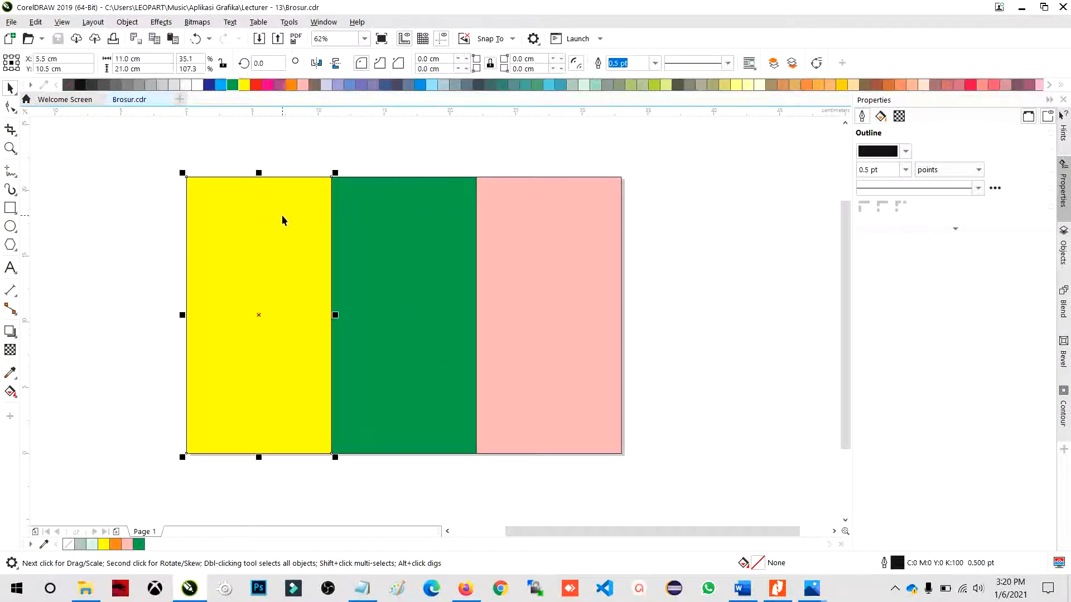
pyautogui.click(425, 215)
pyautogui.click(503, 210)
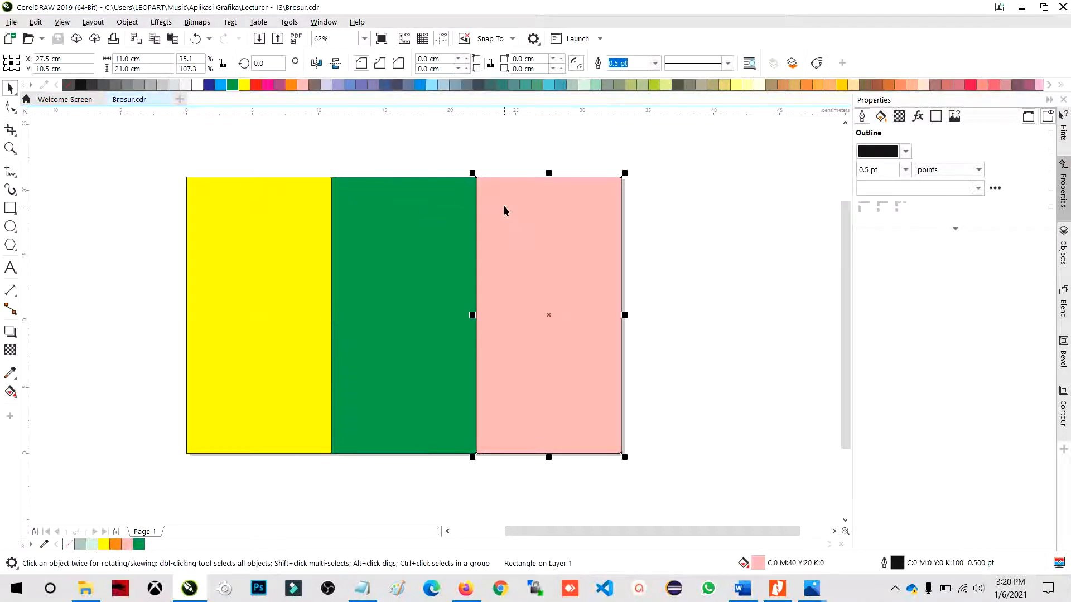
# Place vertical guidelines on the panel boundaries: yellow–green at about 11 cm and green–pink at 22 cm.
pyautogui.scroll(4, 352, 150)
pyautogui.click(336, 255)
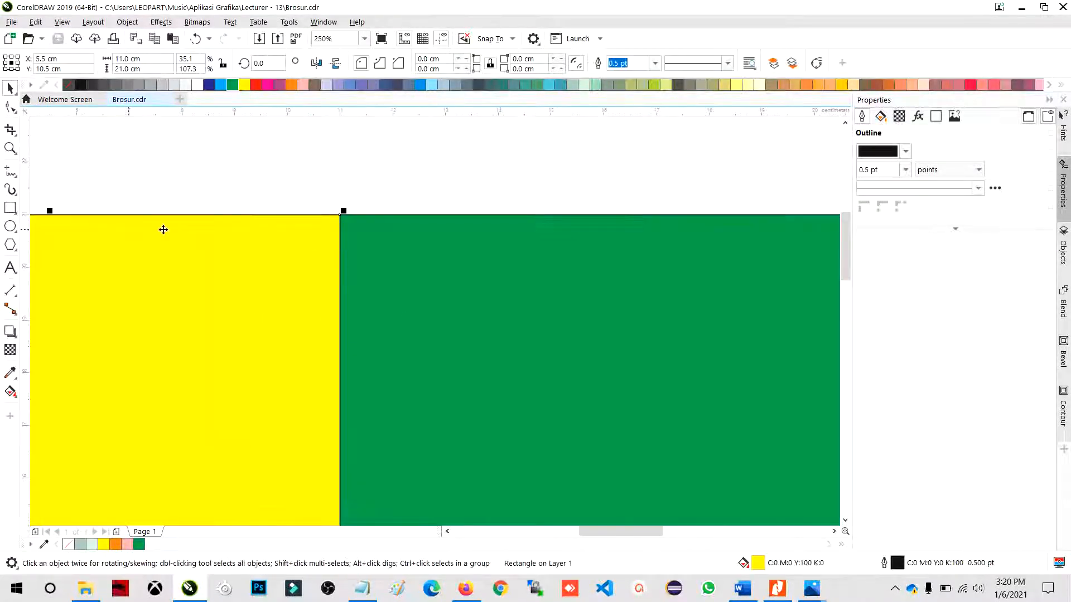
pyautogui.click(122, 178)
pyautogui.click(306, 244)
pyautogui.moveTo(289, 199); pyautogui.dragTo(343, 212)
pyautogui.scroll(-4, 201, 230)
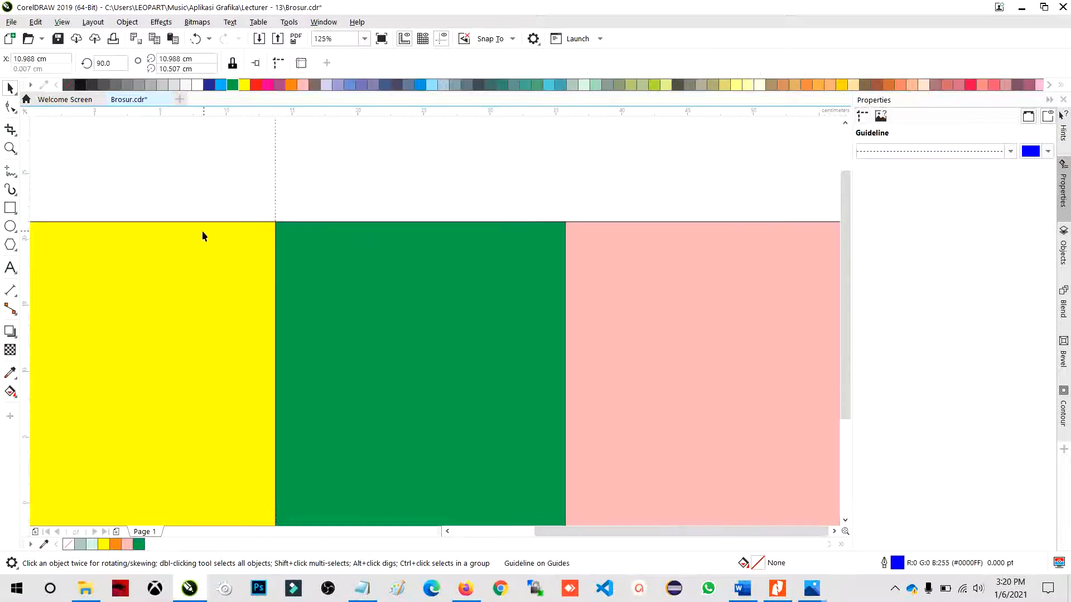
pyautogui.moveTo(48, 173); pyautogui.dragTo(430, 221)
pyautogui.scroll(8, 383, 218)
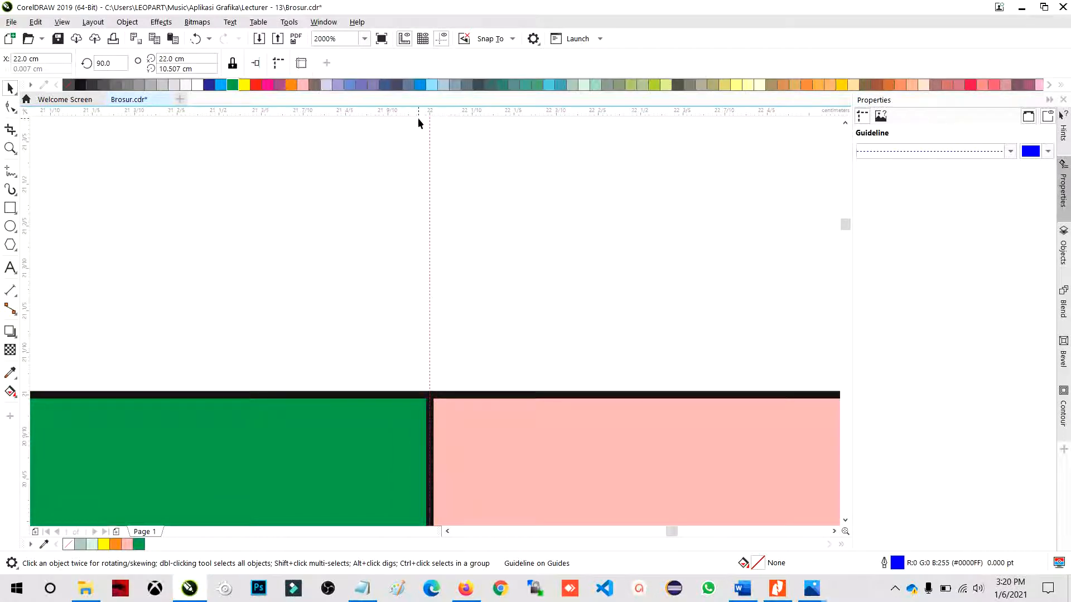
# Examine the yellow, green and pink panels against the guidelines on the full page.
pyautogui.scroll(-10, 387, 263)
pyautogui.click(391, 300)
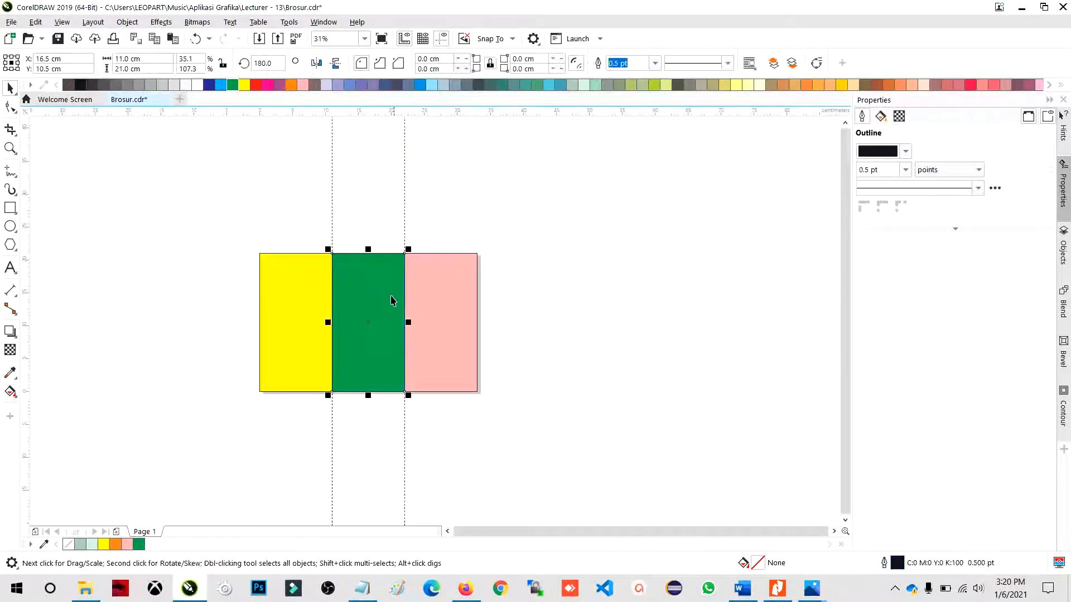
pyautogui.click(366, 301)
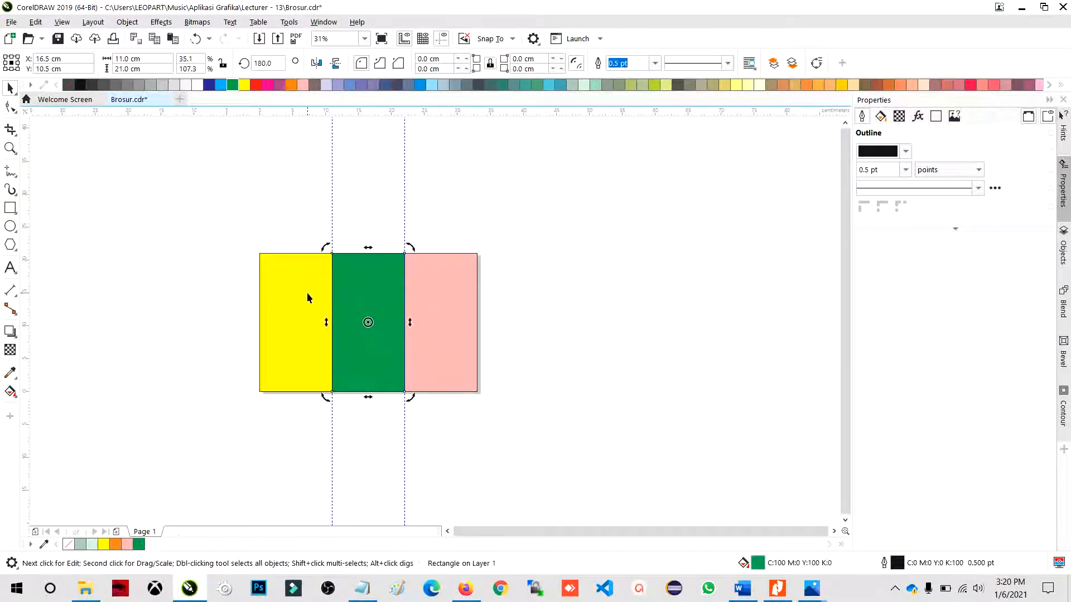
pyautogui.click(307, 298)
pyautogui.click(432, 287)
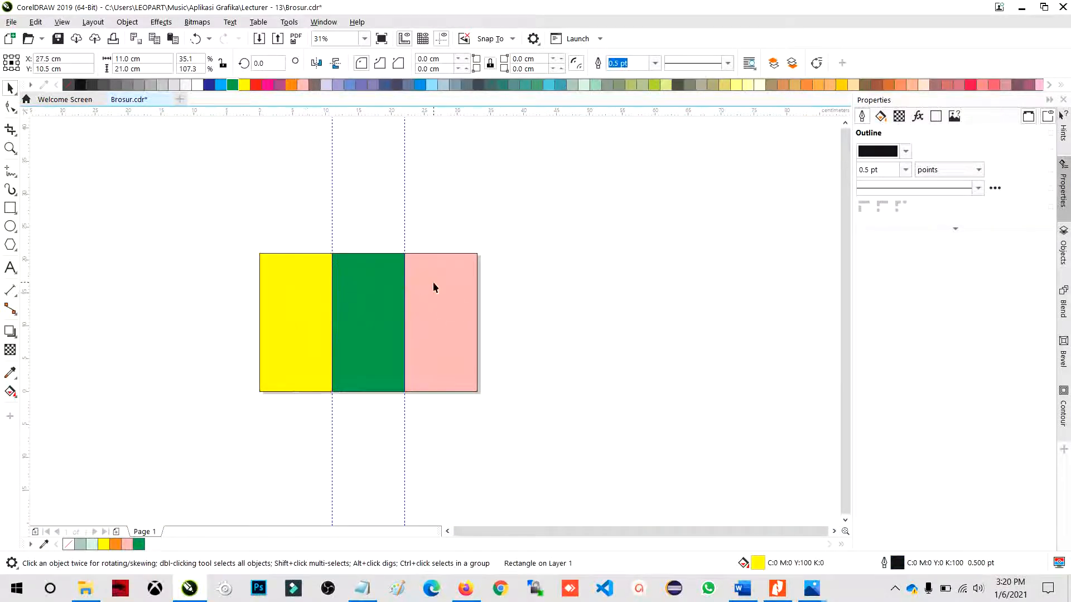
pyautogui.click(515, 288)
pyautogui.moveTo(229, 223); pyautogui.dragTo(567, 461)
pyautogui.click(544, 365)
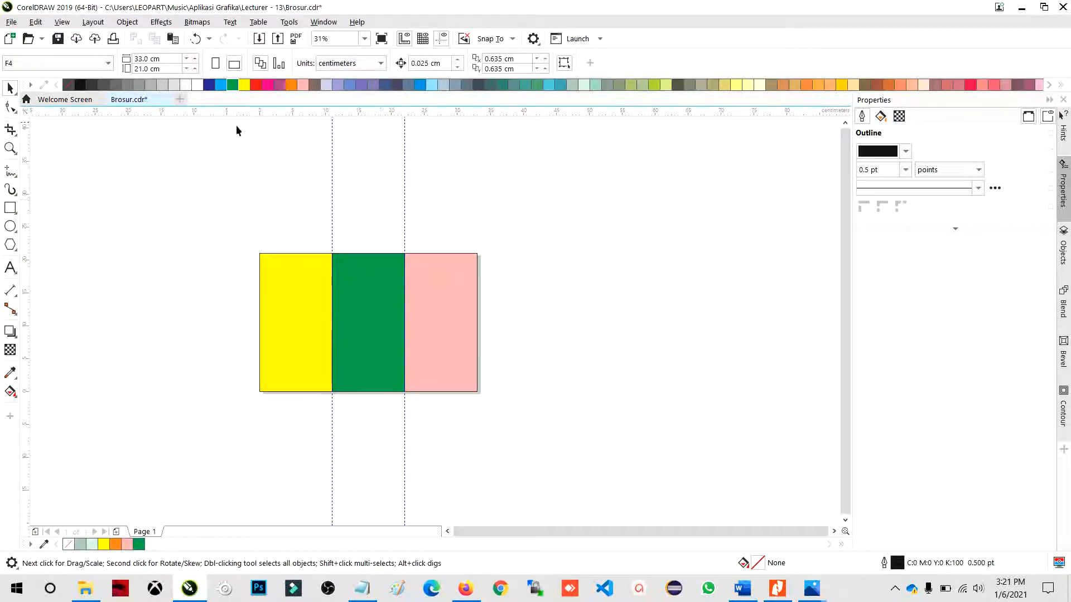
pyautogui.click(311, 280)
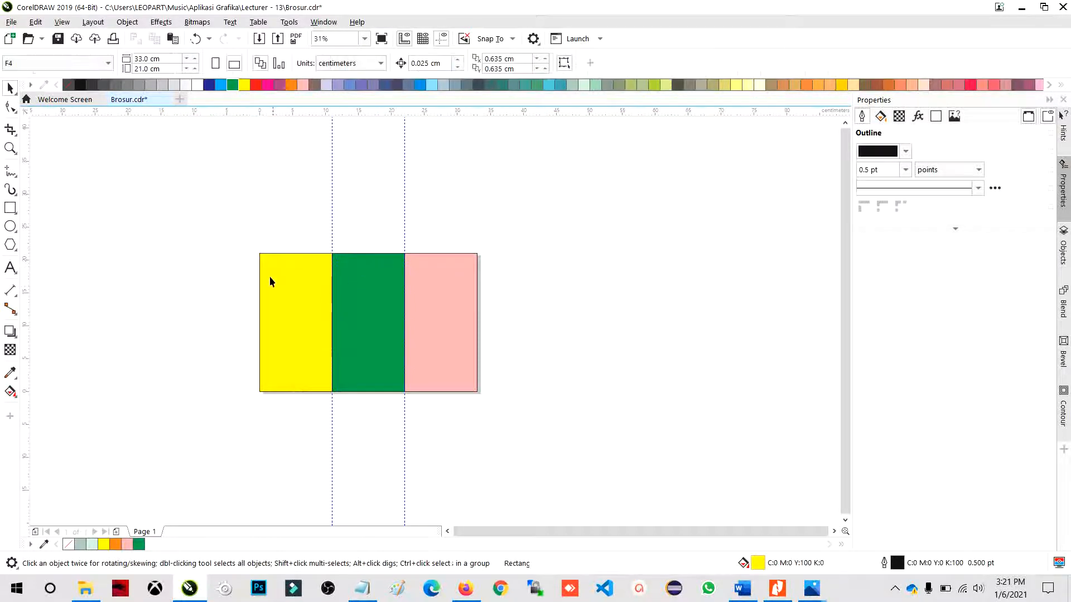
pyautogui.moveTo(287, 303); pyautogui.dragTo(218, 303)
pyautogui.hotkey('ctrl', 'z')
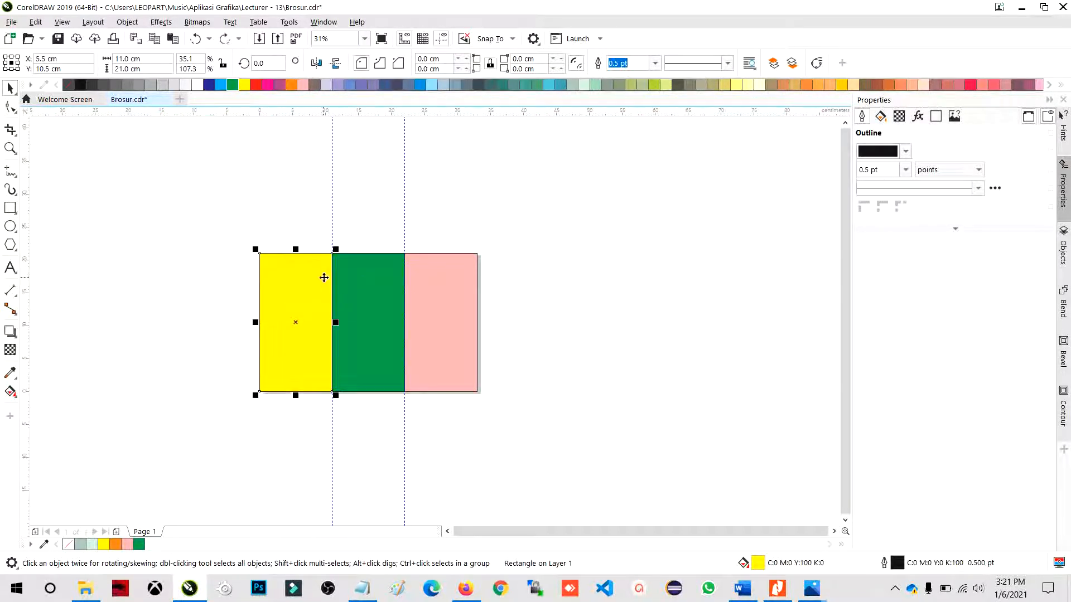
# Delete the yellow panel from the page.
pyautogui.scroll(2, 322, 277)
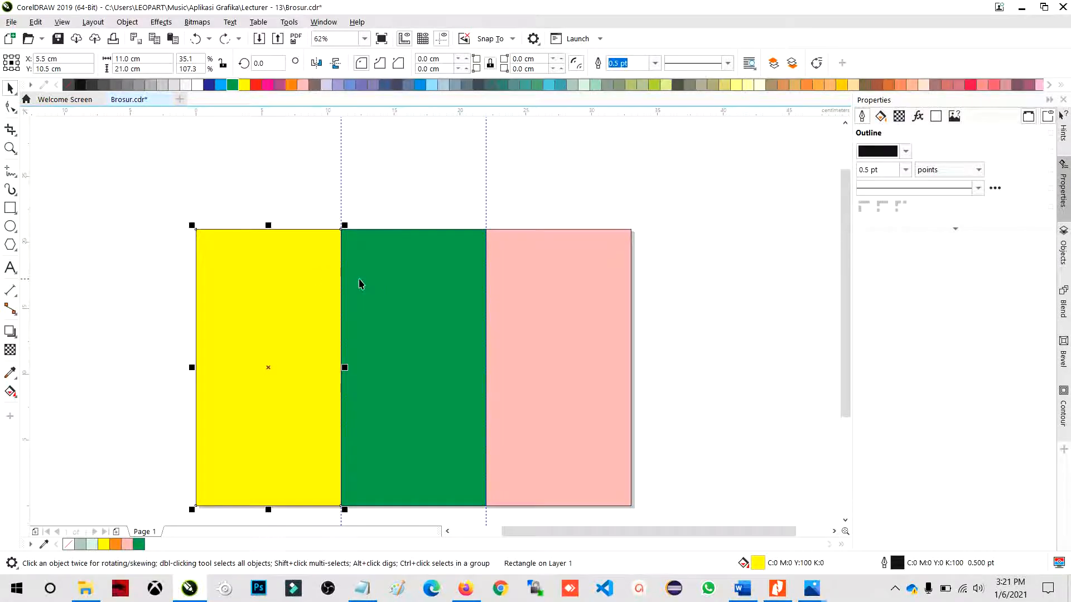
pyautogui.click(393, 276)
pyautogui.click(600, 277)
pyautogui.click(426, 307)
pyautogui.click(321, 297)
pyautogui.hotkey('ctrl', 'shift', 'z')
# PowerClip the green and pink panels inside the page-sized light green rectangle.
pyautogui.click(397, 301)
pyautogui.keyDown('shift'); pyautogui.click(523, 292); pyautogui.keyUp('shift')
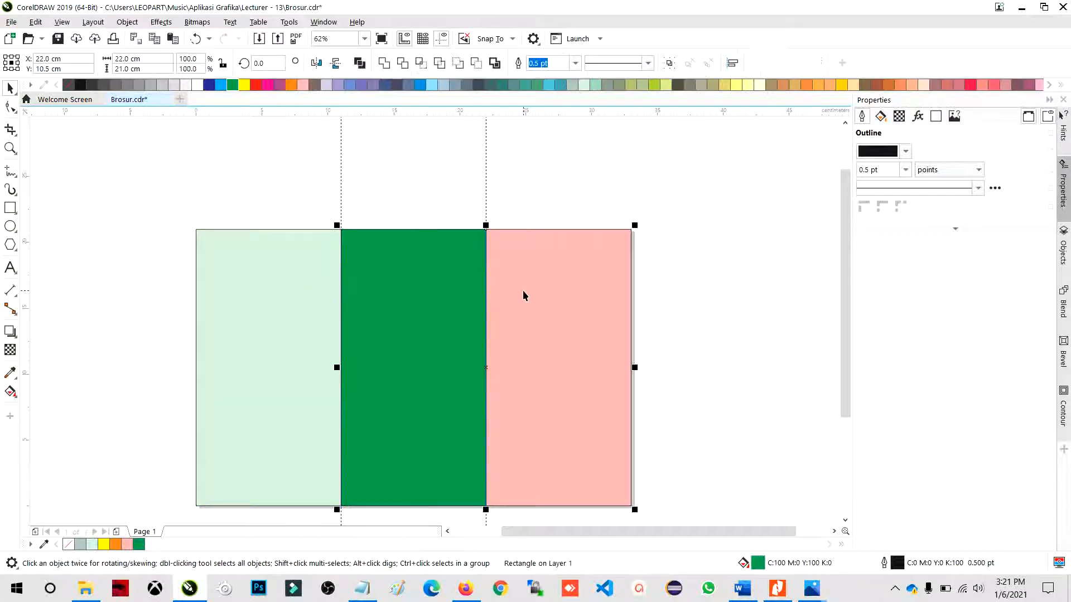
pyautogui.rightClick(523, 292)
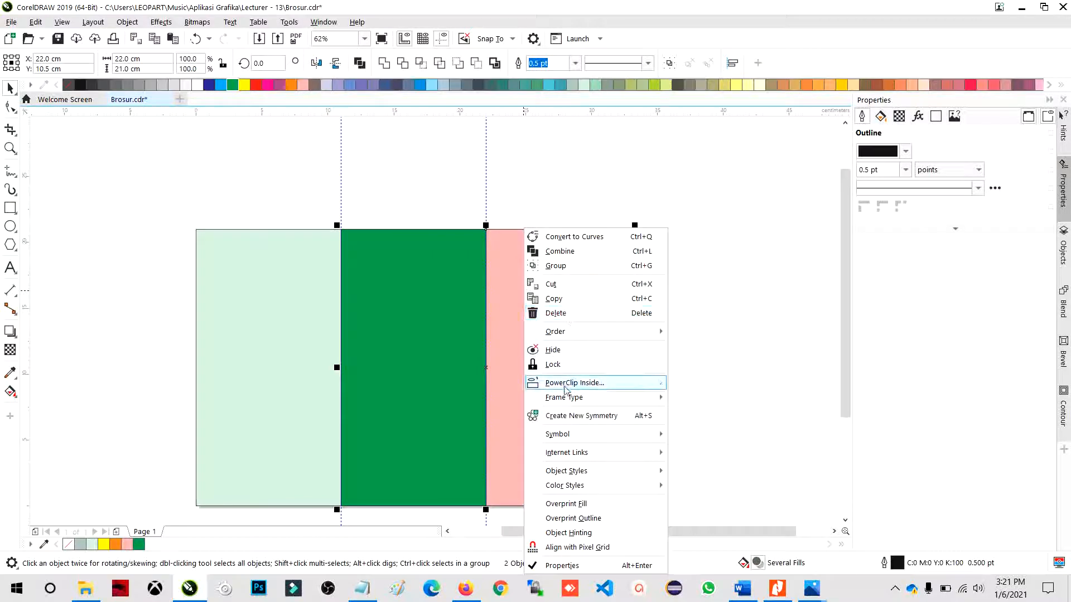
pyautogui.click(570, 381)
pyautogui.click(307, 383)
# Inside the PowerClip, mirror a copy of the green panel onto the page's empty left third and fill it white.
pyautogui.keyDown('ctrl'); pyautogui.click(304, 370); pyautogui.keyUp('ctrl')
pyautogui.click(418, 335)
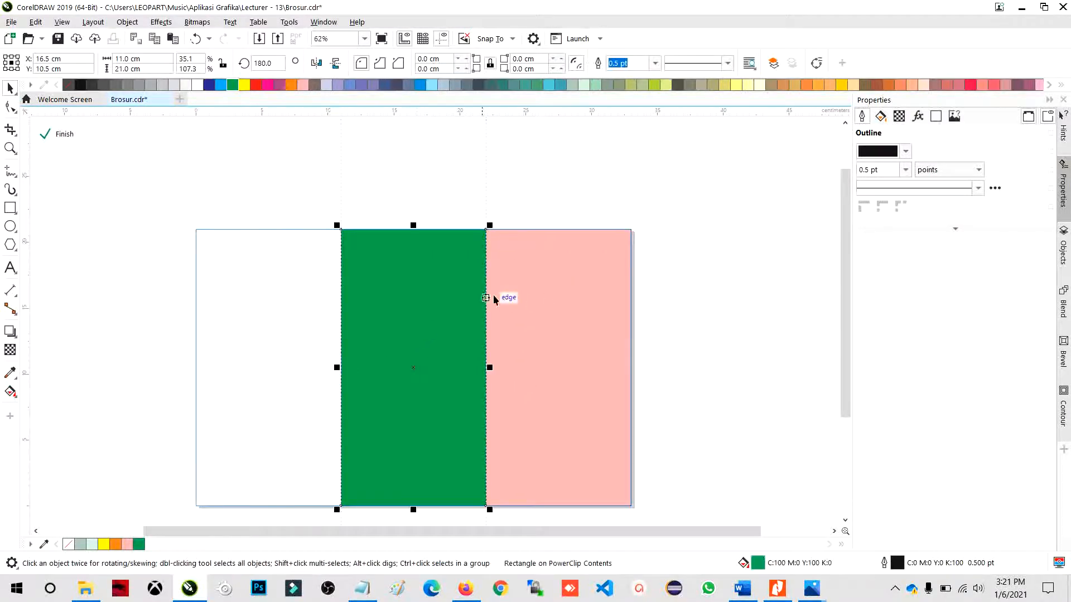
pyautogui.moveTo(490, 367); pyautogui.dragTo(175, 373)
pyautogui.click(196, 84)
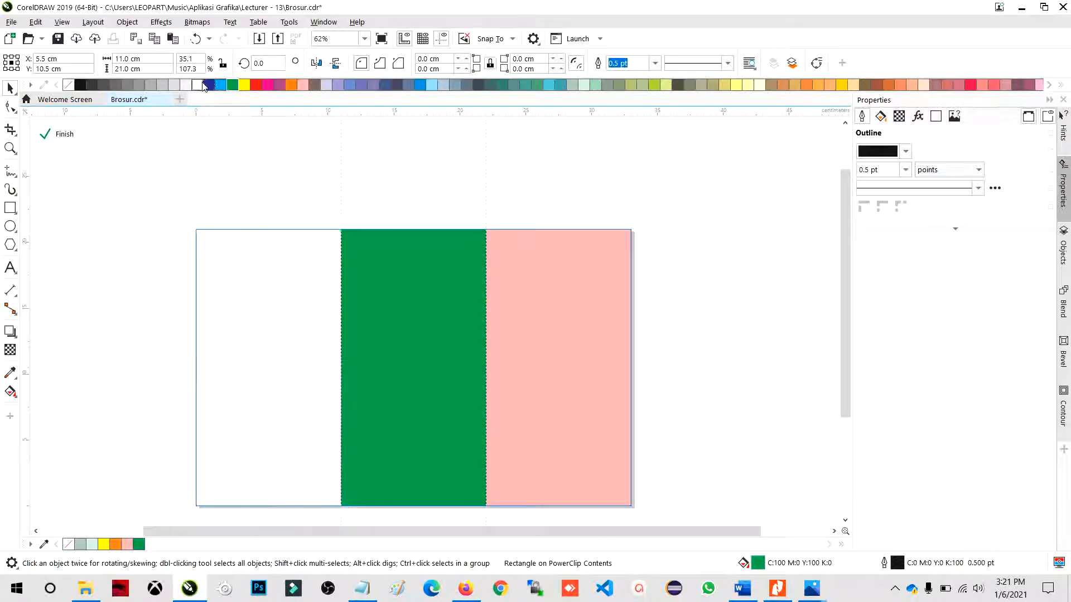
pyautogui.keyDown('ctrl'); pyautogui.click(155, 197); pyautogui.keyUp('ctrl')
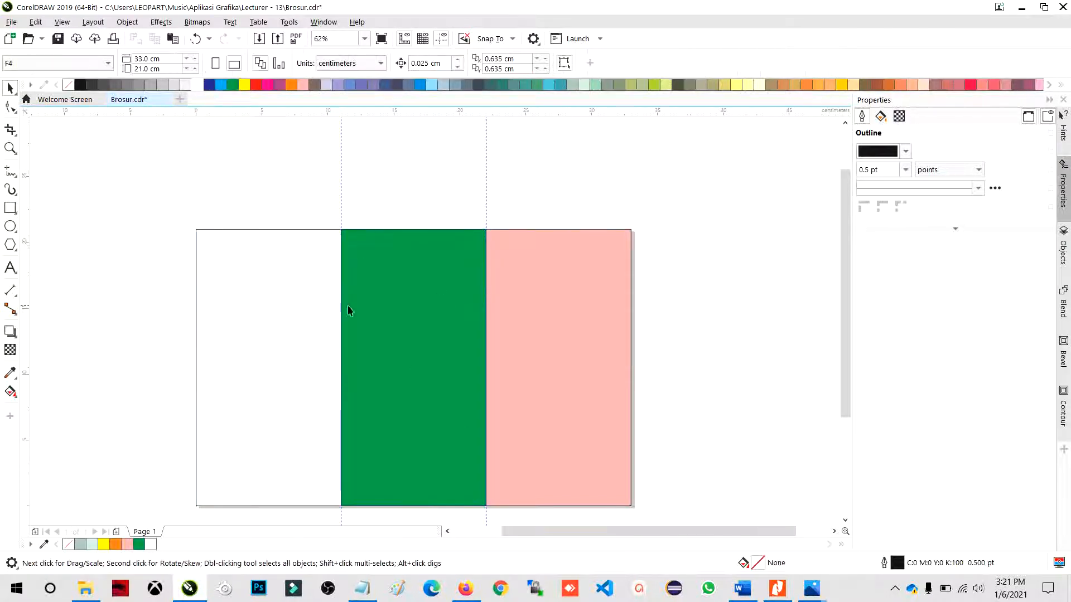
# Delete the green and pink panels from the PowerClip contents and finish editing it.
pyautogui.click(378, 307)
pyautogui.keyDown('ctrl'); pyautogui.click(497, 308); pyautogui.keyUp('ctrl')
pyautogui.click(413, 170)
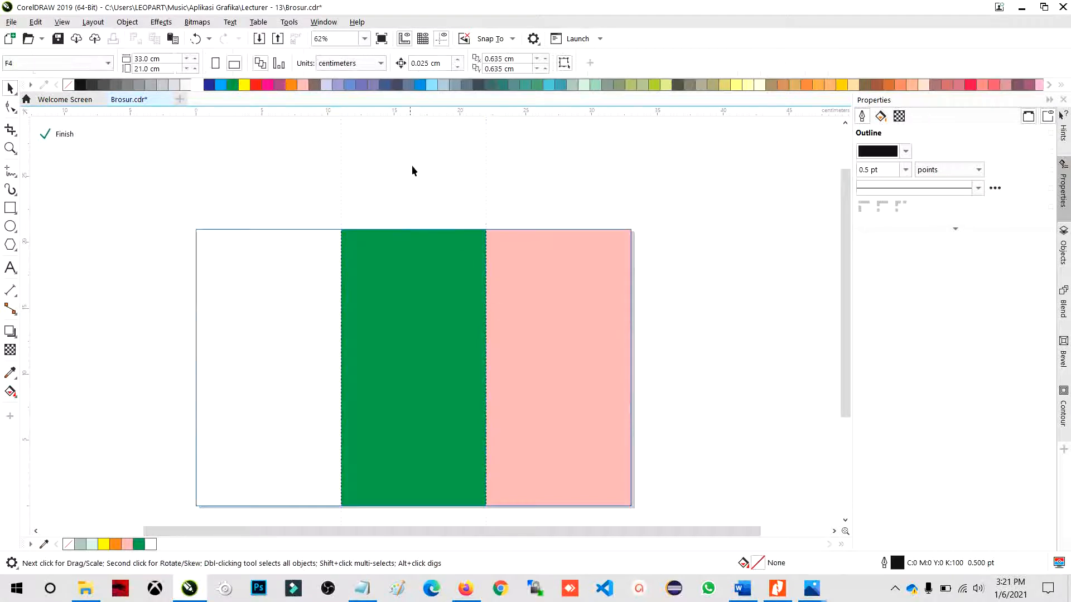
pyautogui.keyDown('ctrl'); pyautogui.click(271, 205); pyautogui.keyUp('ctrl')
pyautogui.keyDown('ctrl'); pyautogui.click(312, 267); pyautogui.keyUp('ctrl')
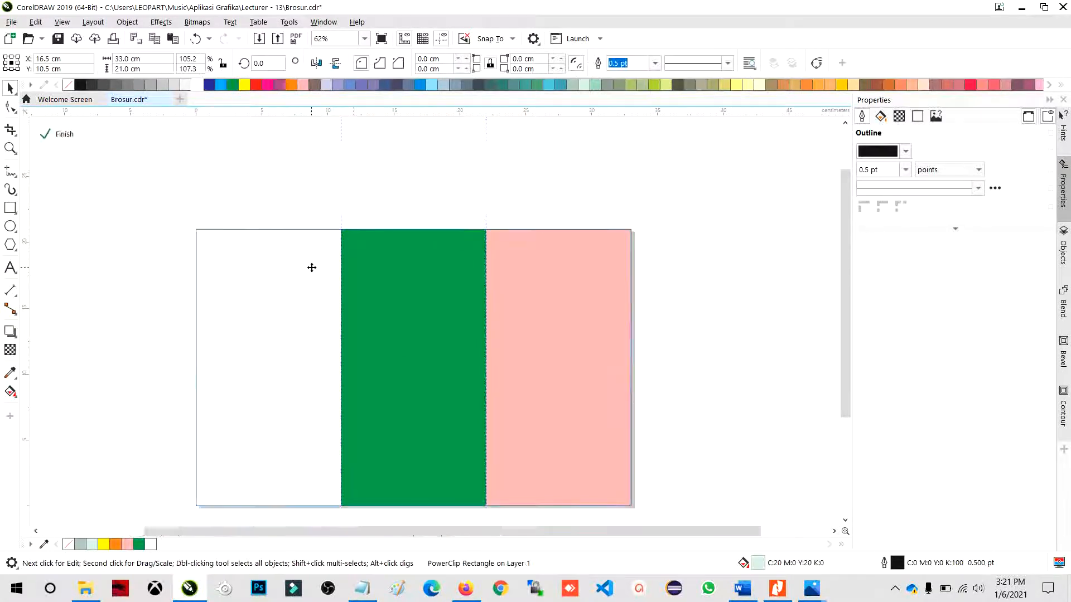
pyautogui.click(361, 280)
pyautogui.keyDown('shift'); pyautogui.click(551, 306); pyautogui.keyUp('shift')
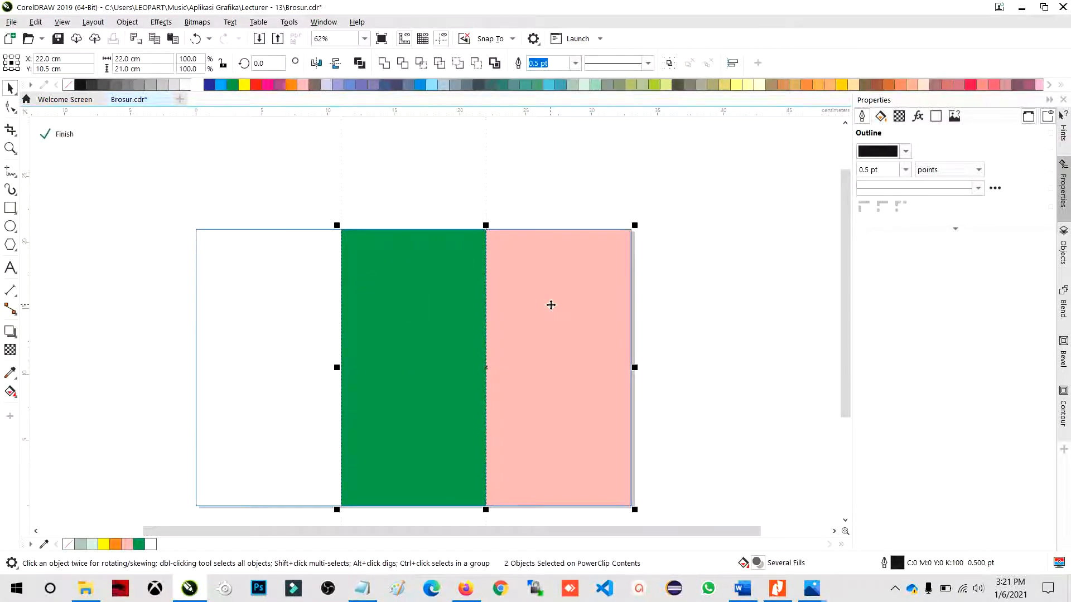
pyautogui.press('Delete')
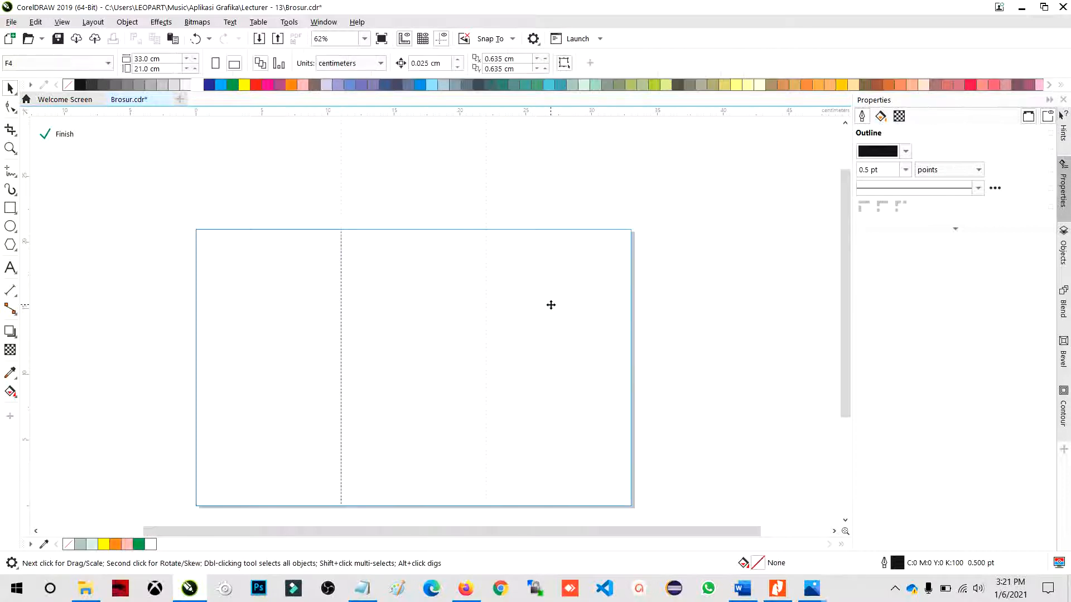
pyautogui.keyDown('ctrl'); pyautogui.click(674, 296); pyautogui.keyUp('ctrl')
pyautogui.click(234, 197)
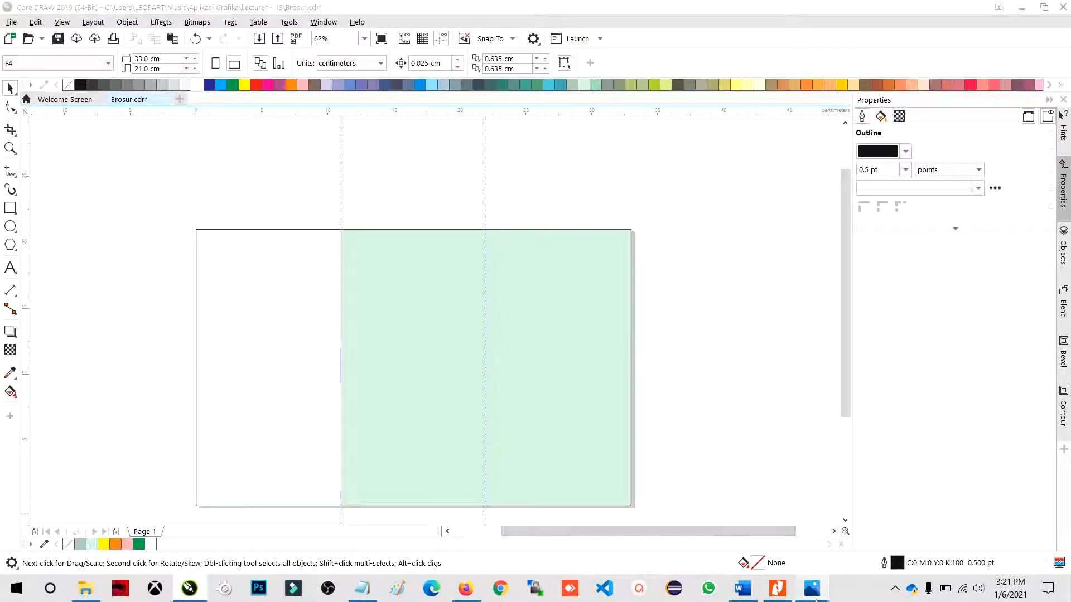
# Switch to Photos and Nitro Pro to examine the sample brochures Contoh Brosur-2.jpg and Contoh Brosur-1.pdf.
pyautogui.moveTo(812, 588)
pyautogui.moveTo(942, 525)
pyautogui.click(812, 533)
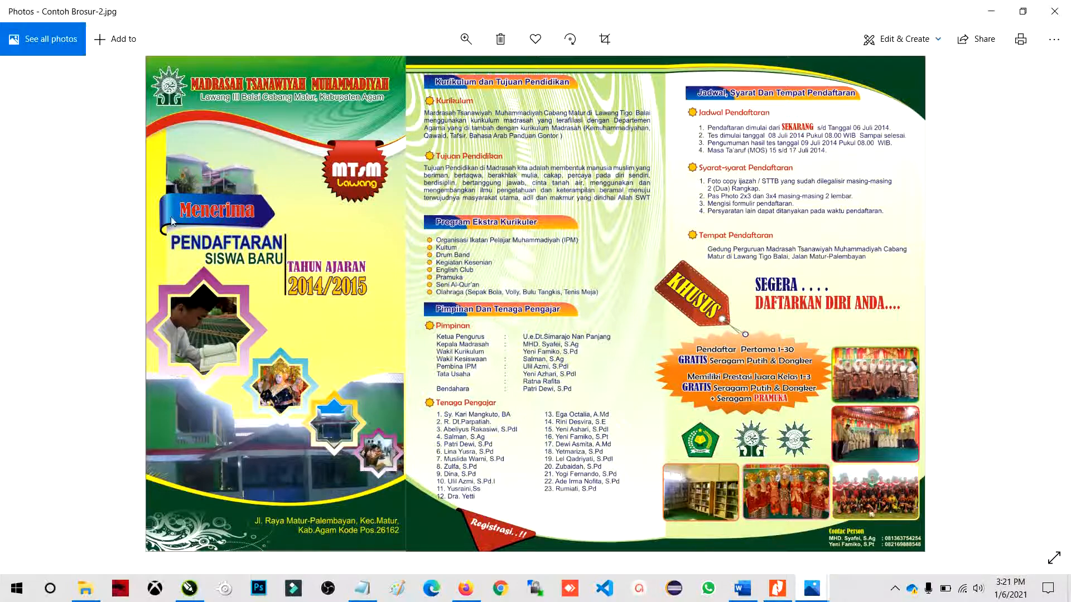
pyautogui.click(777, 587)
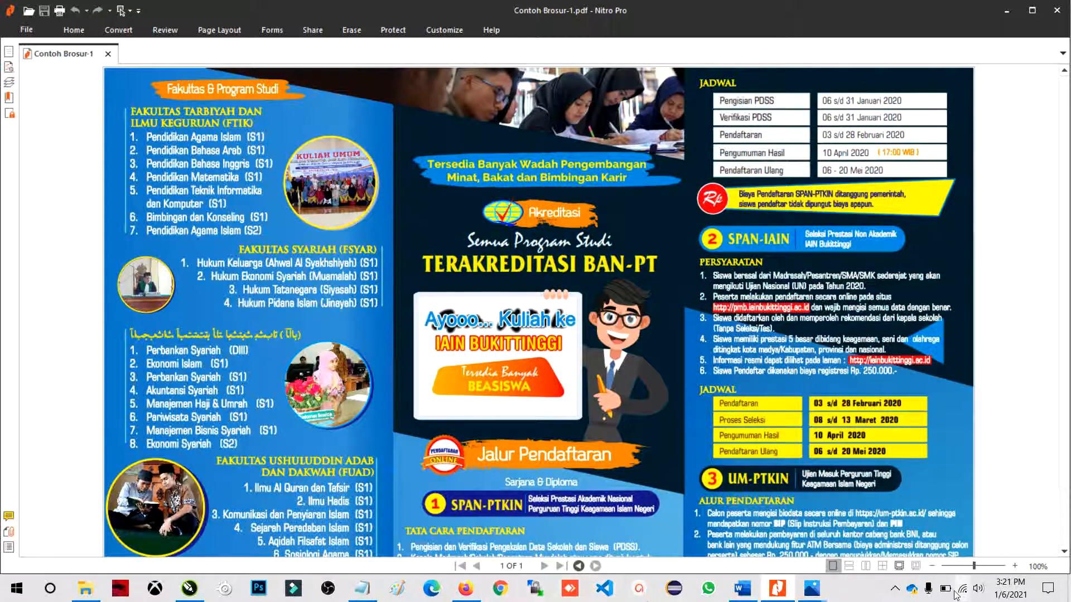
pyautogui.click(894, 587)
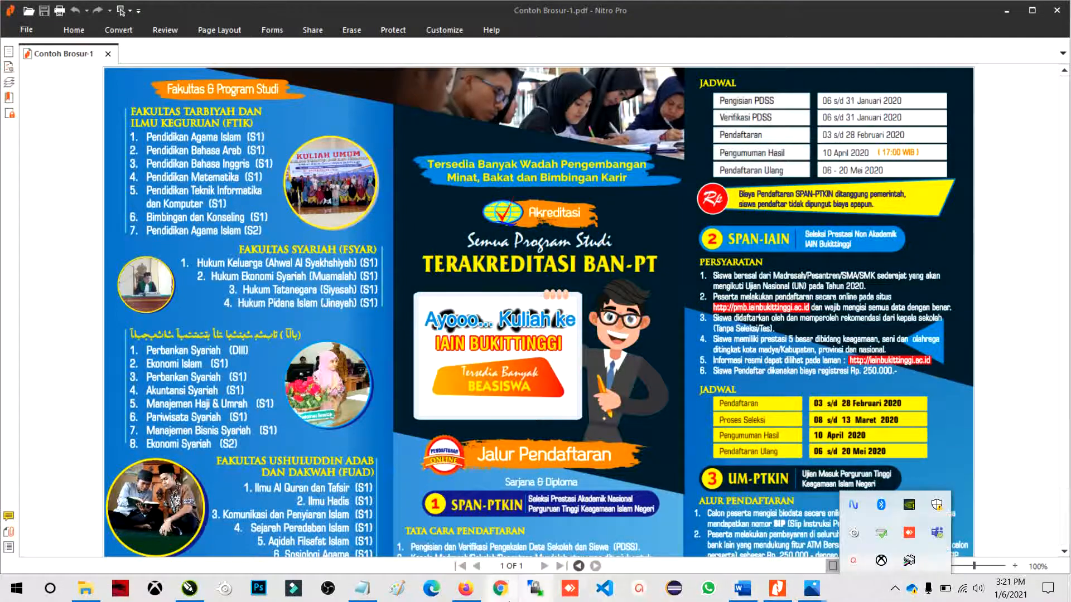
# Switch back to CorelDRAW and open the page-sized PowerClip for editing its contents.
pyautogui.click(179, 594)
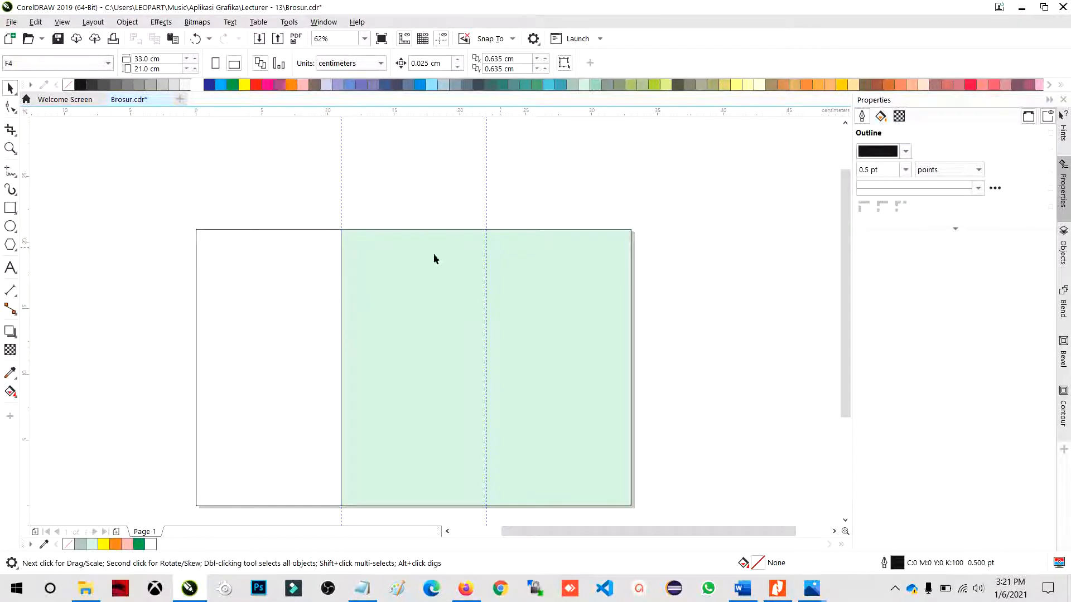
pyautogui.scroll(-2, 845, 296)
pyautogui.click(342, 261)
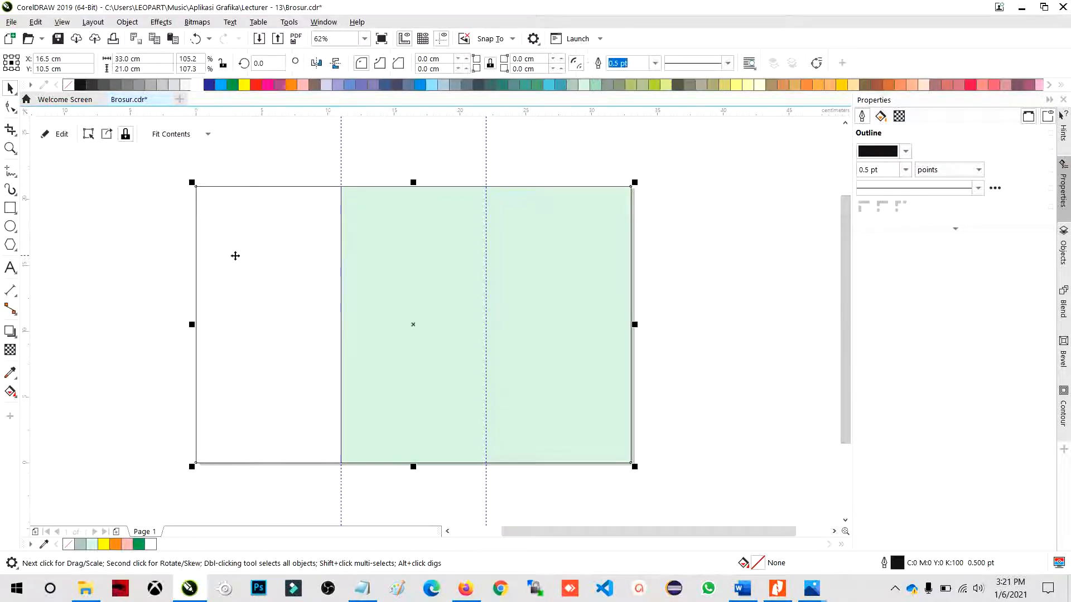
pyautogui.click(246, 235)
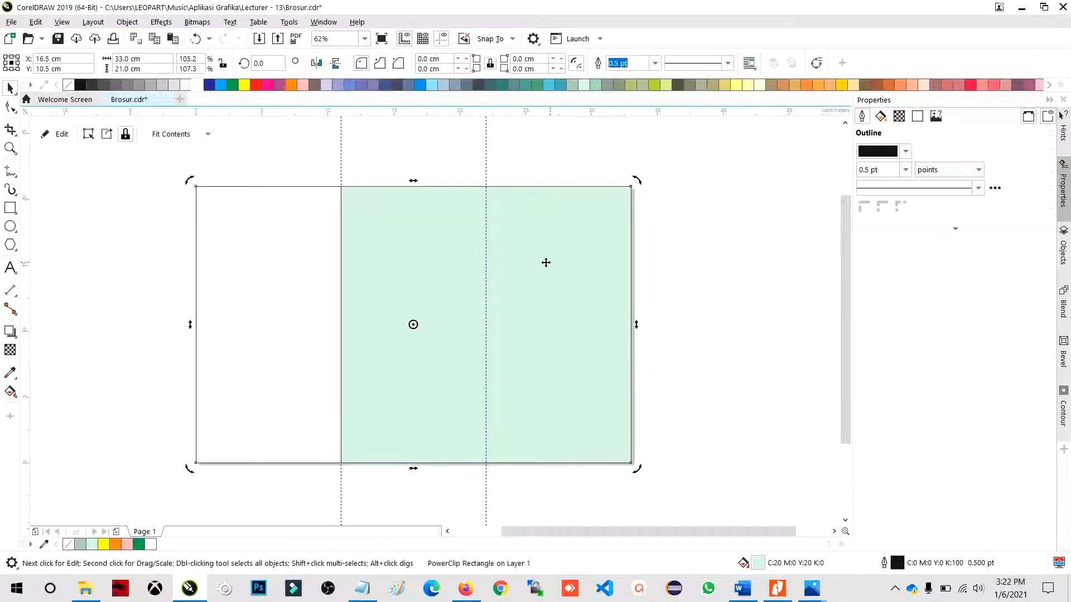
pyautogui.doubleClick(257, 256)
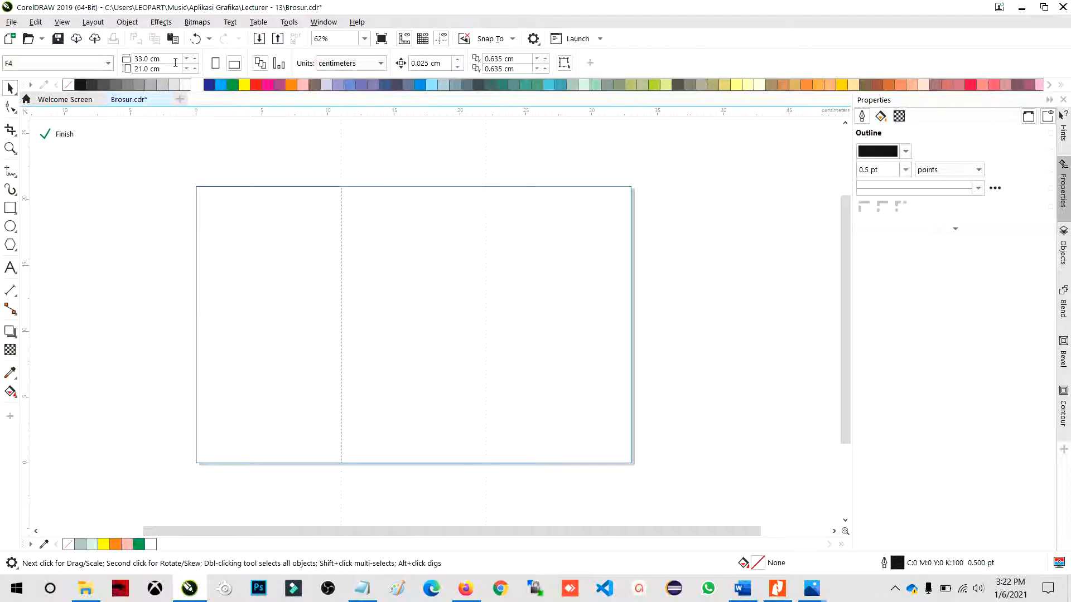
# Start an import and look through the Rektorat and Fakultas folders under 2. Ruang Perkantoran for a building photo.
pyautogui.click(258, 39)
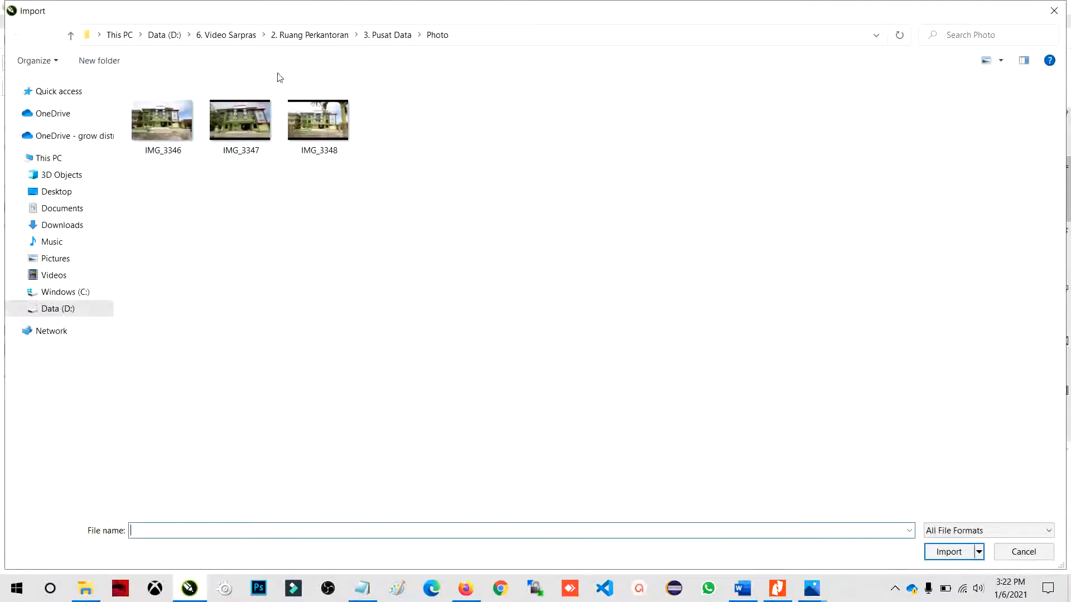
pyautogui.click(304, 35)
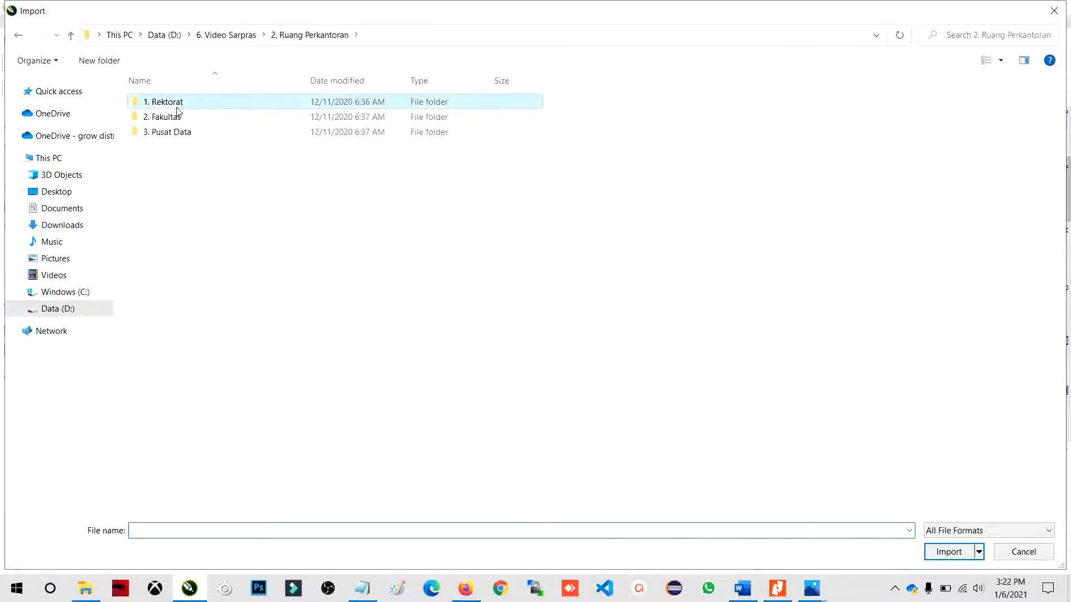
pyautogui.doubleClick(176, 105)
pyautogui.doubleClick(178, 127)
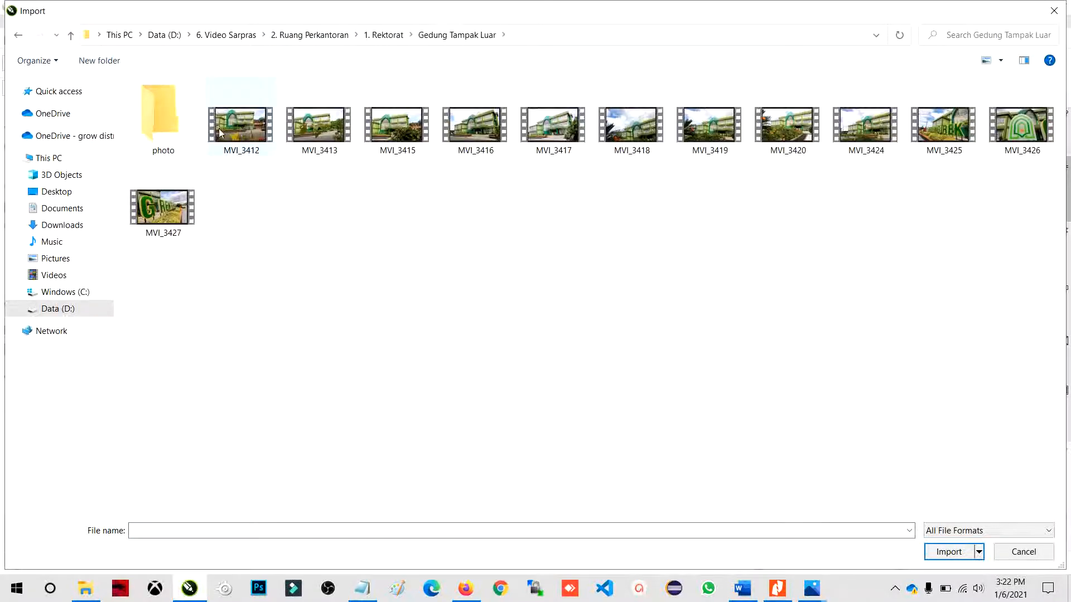
pyautogui.doubleClick(192, 137)
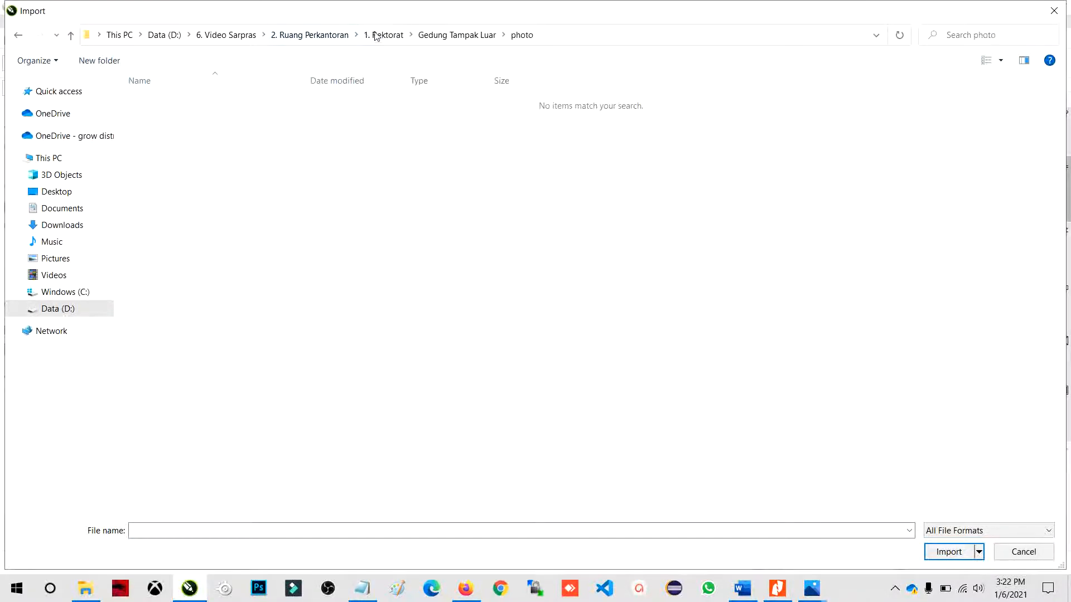
pyautogui.click(377, 35)
pyautogui.click(309, 35)
pyautogui.click(206, 120)
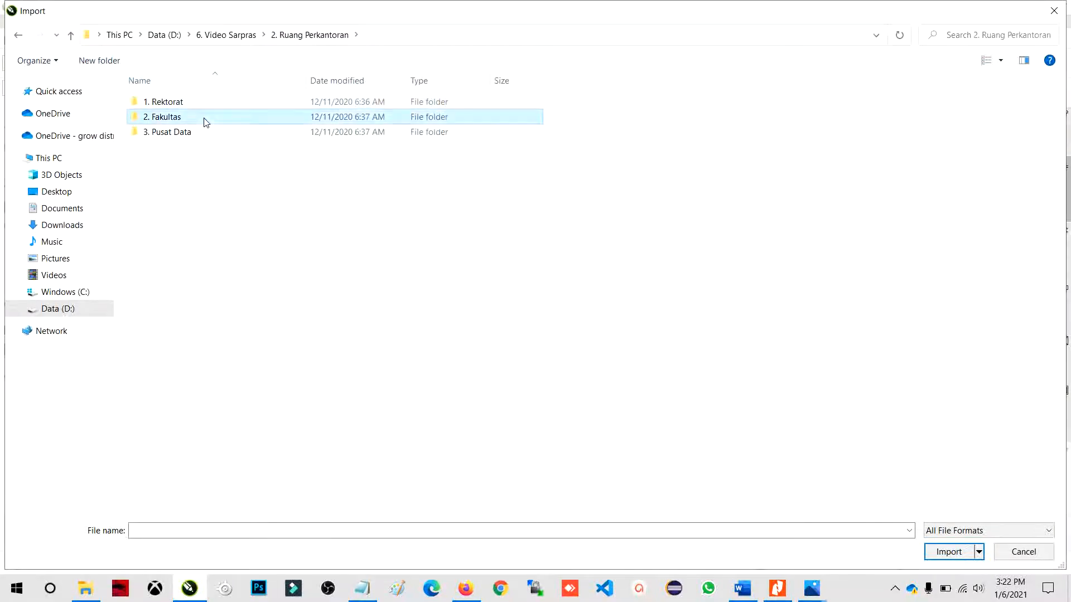
pyautogui.doubleClick(206, 122)
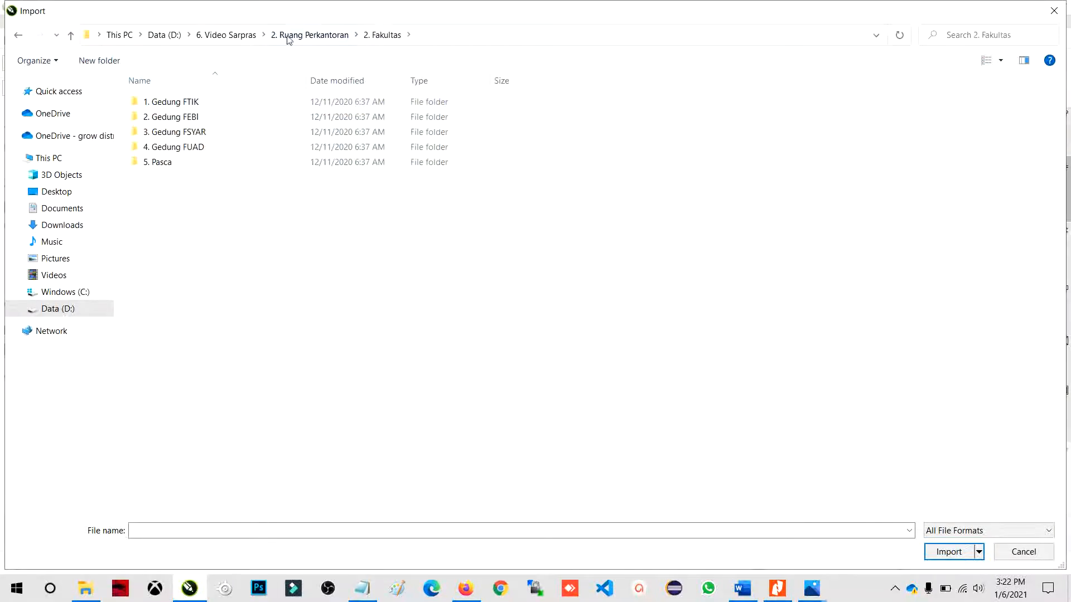
# Try to import MVI_2402 from the 4. Rektorat > 1. Gedung > Gedung Kuliah folder on drive D.
pyautogui.click(176, 37)
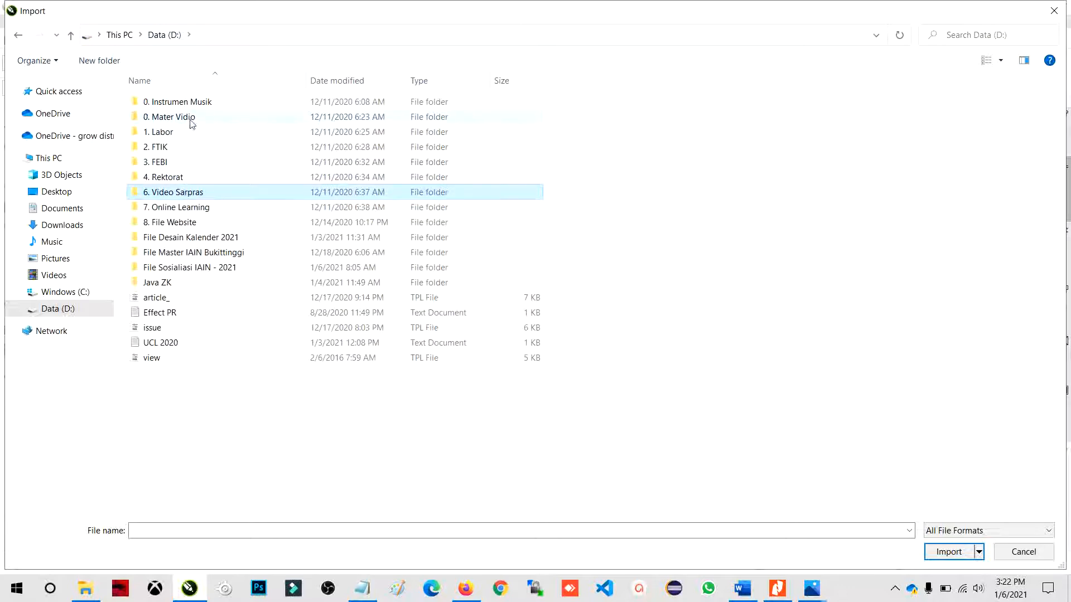
pyautogui.doubleClick(170, 177)
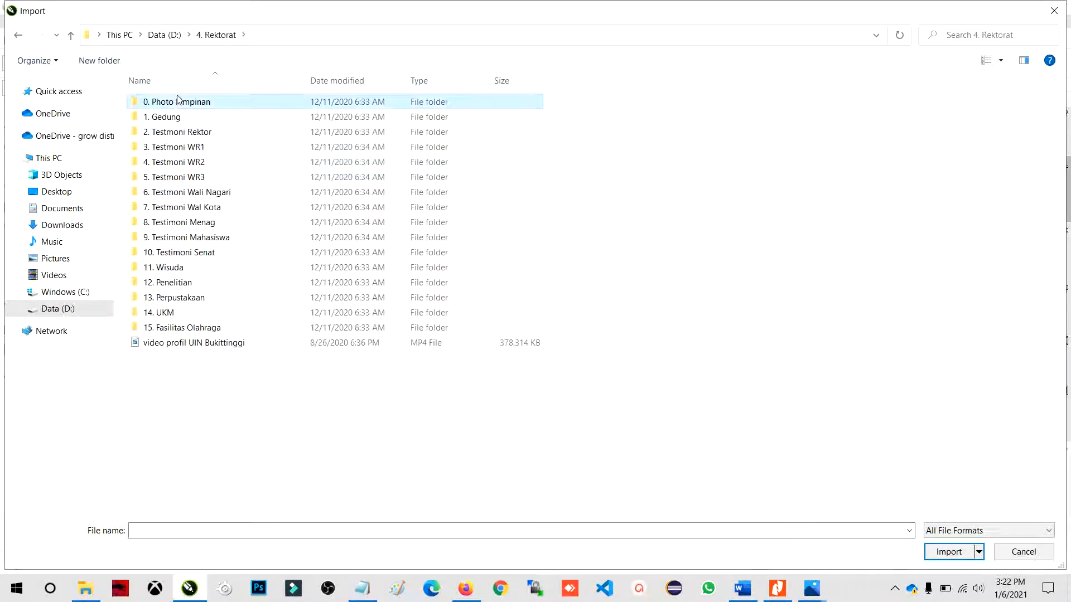
pyautogui.doubleClick(174, 121)
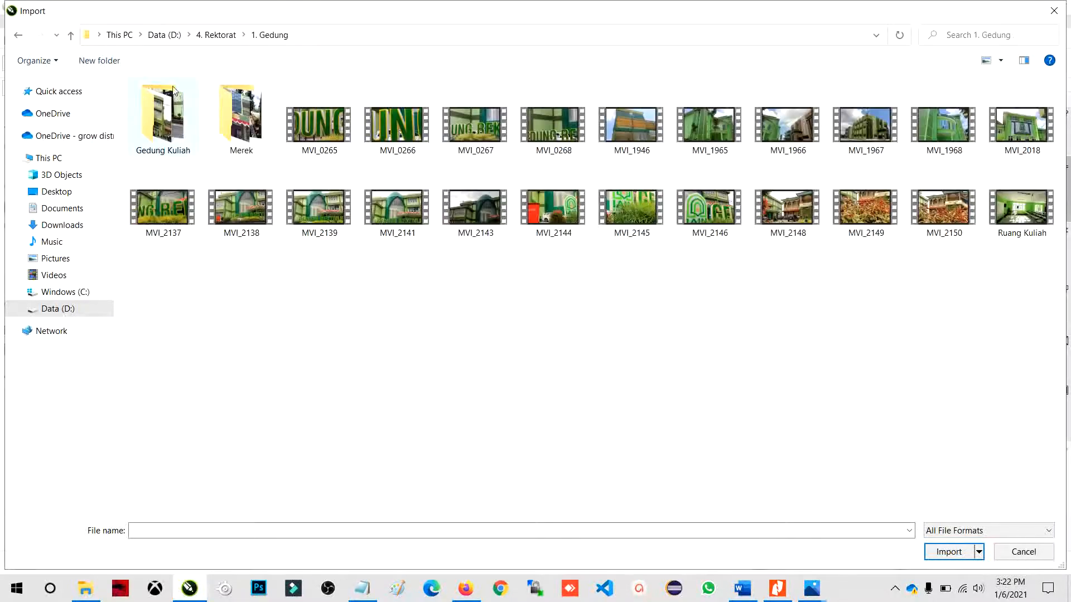
pyautogui.doubleClick(163, 119)
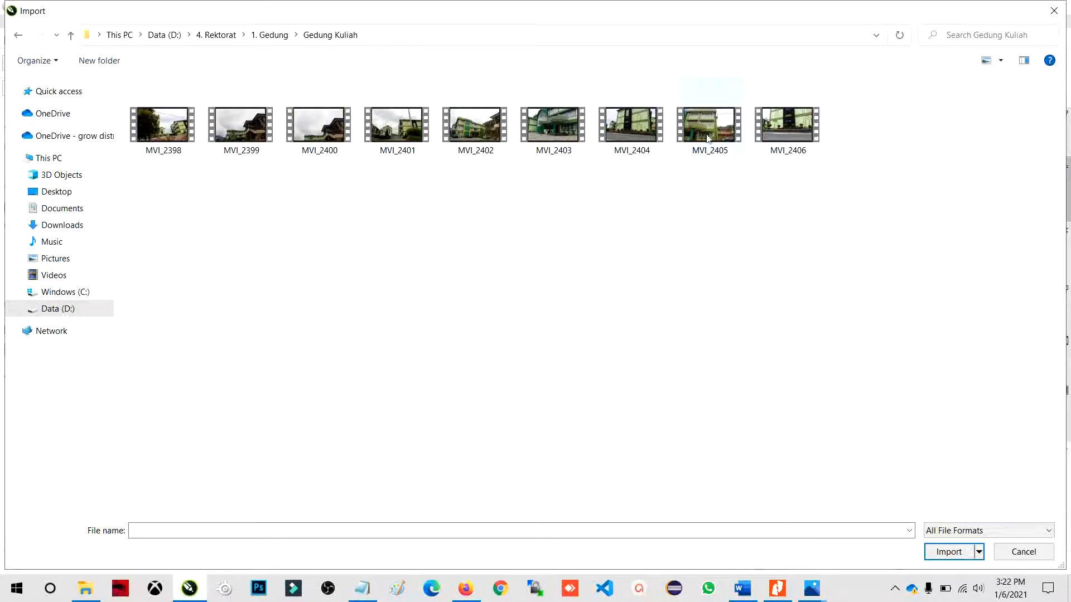
pyautogui.doubleClick(476, 129)
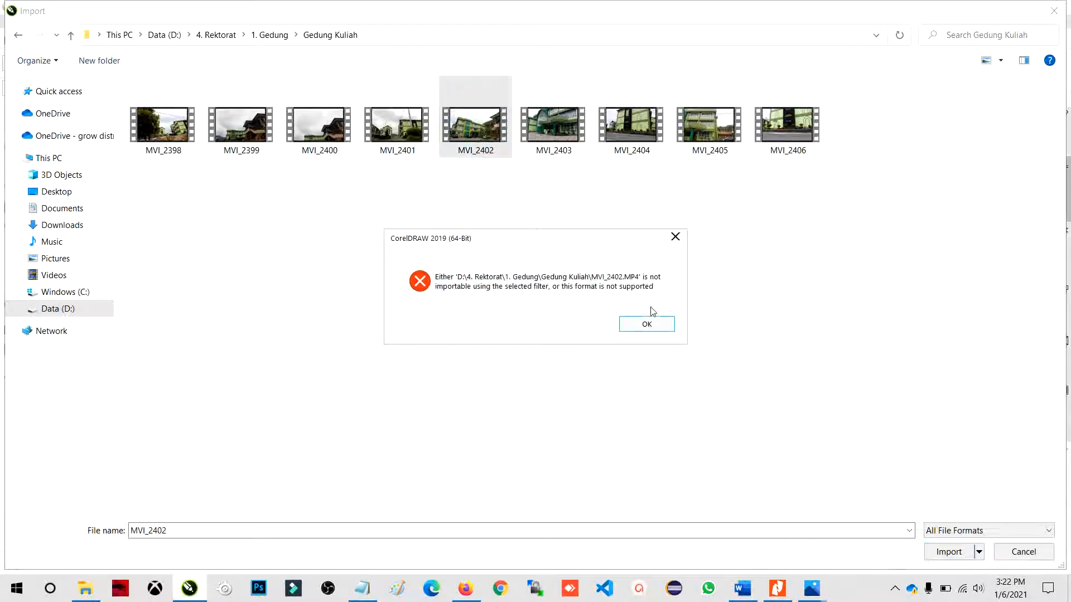
pyautogui.click(650, 323)
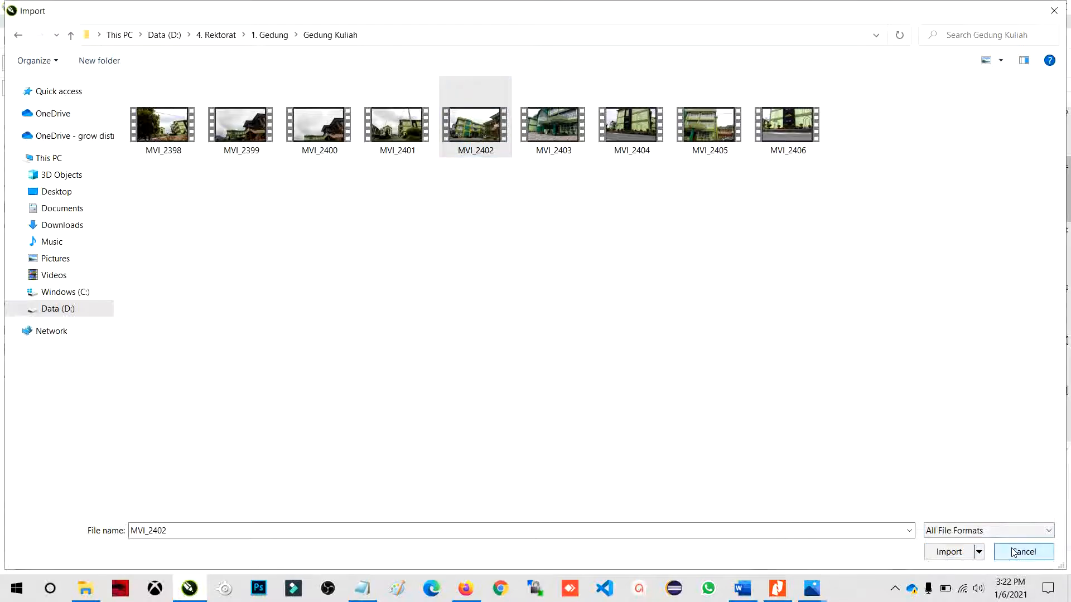
# Import IMG_2867 from the Photo folder of 3. Gedung FSYAR under 2. Ruang Perkantoran and place it in the PowerClip contents.
pyautogui.click(226, 36)
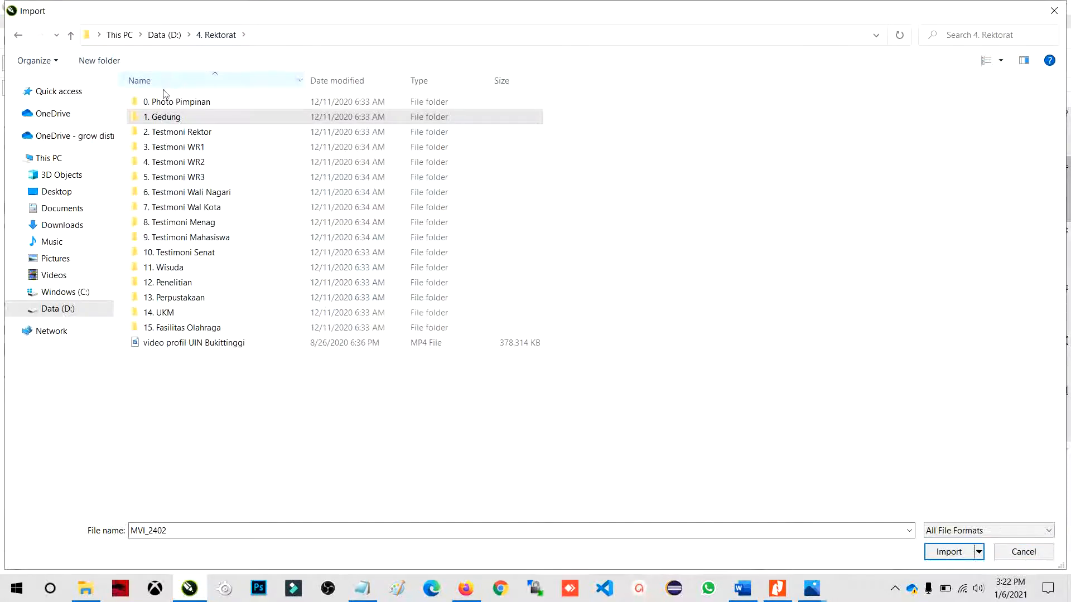
pyautogui.click(163, 35)
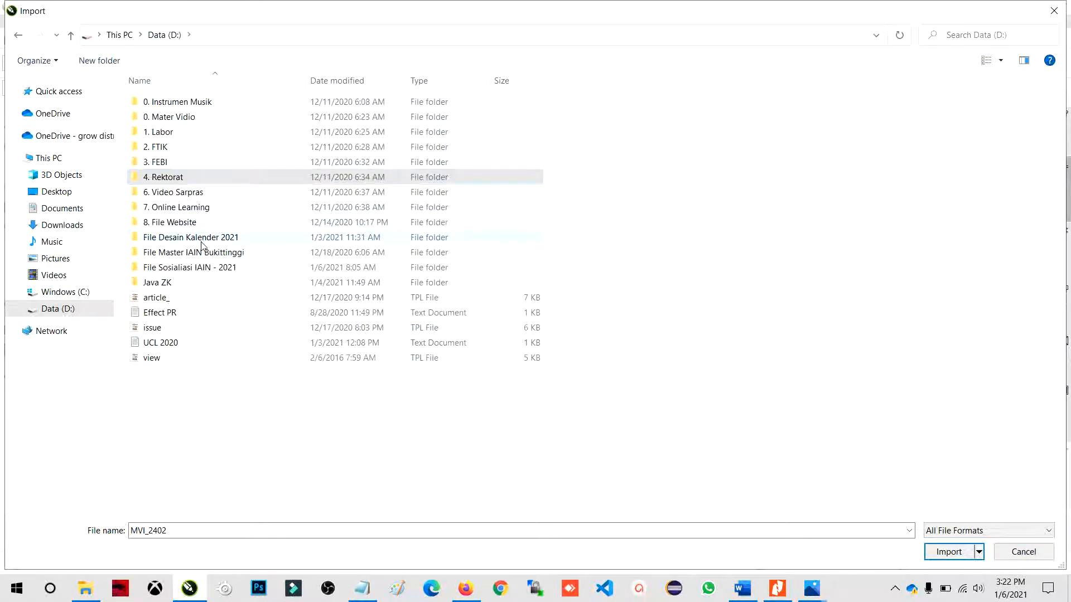
pyautogui.doubleClick(201, 192)
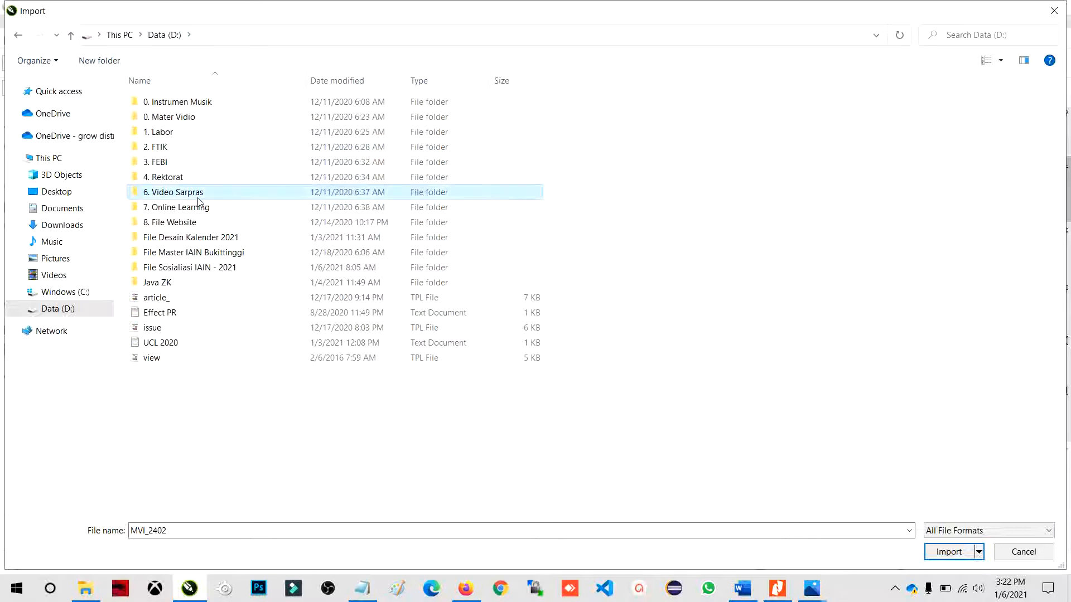
pyautogui.doubleClick(211, 117)
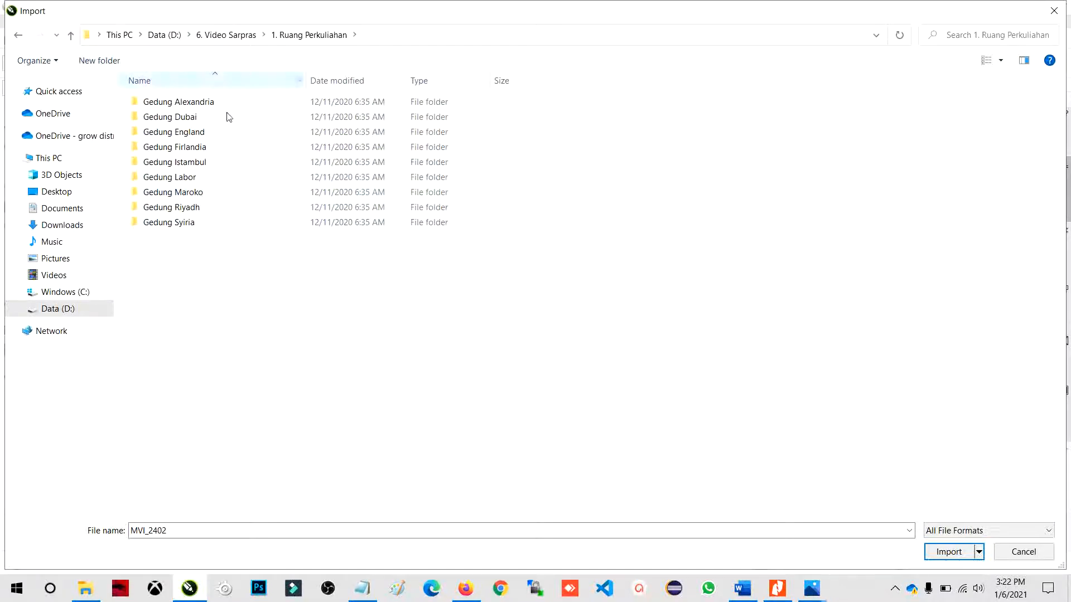
pyautogui.click(239, 34)
pyautogui.doubleClick(206, 134)
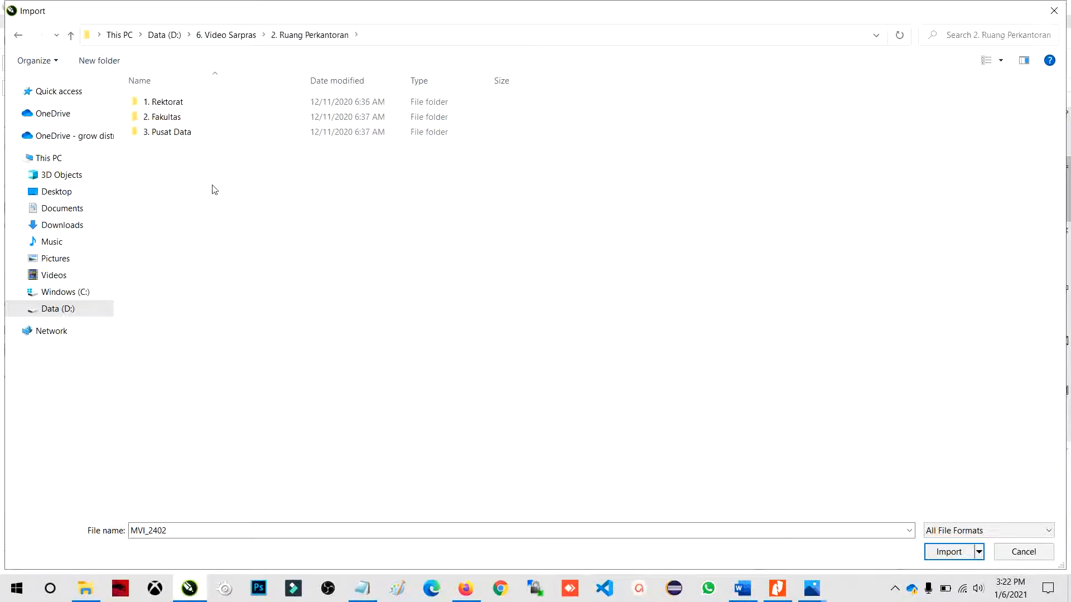
pyautogui.doubleClick(204, 118)
pyautogui.doubleClick(214, 134)
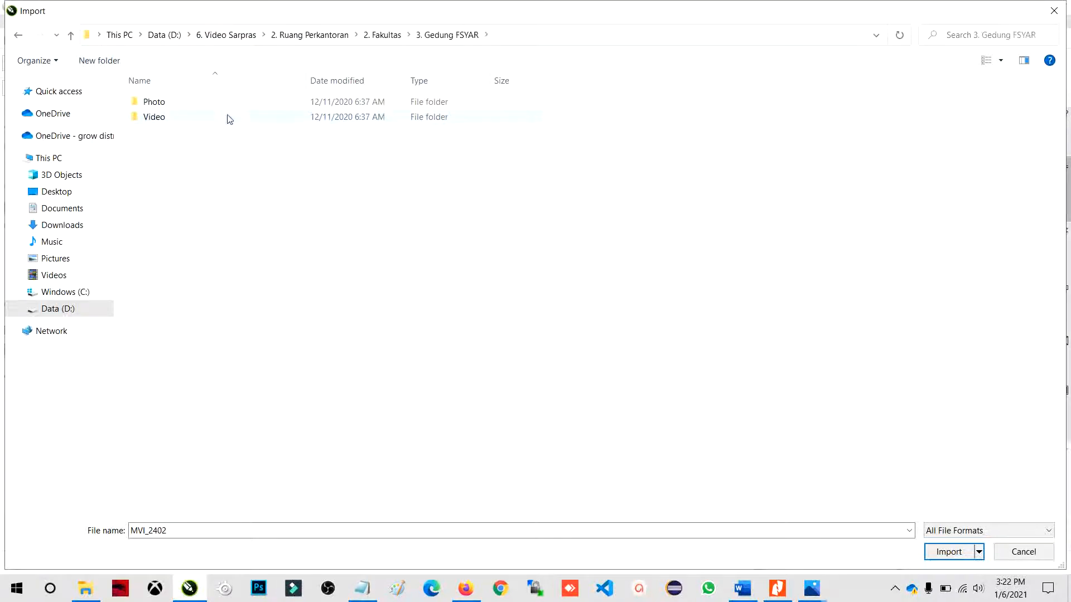
pyautogui.doubleClick(212, 100)
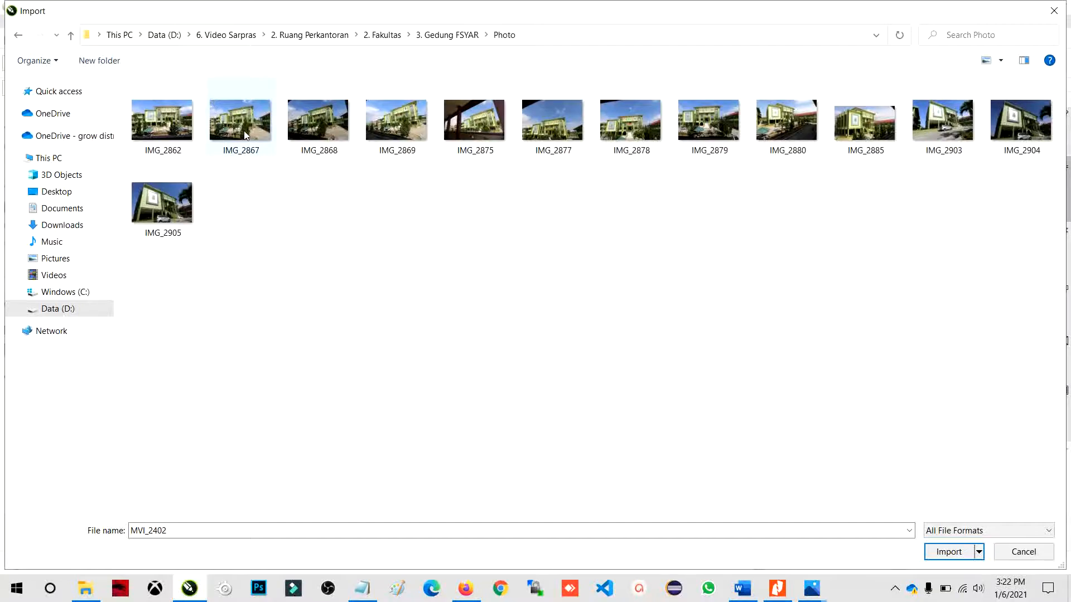
pyautogui.doubleClick(243, 130)
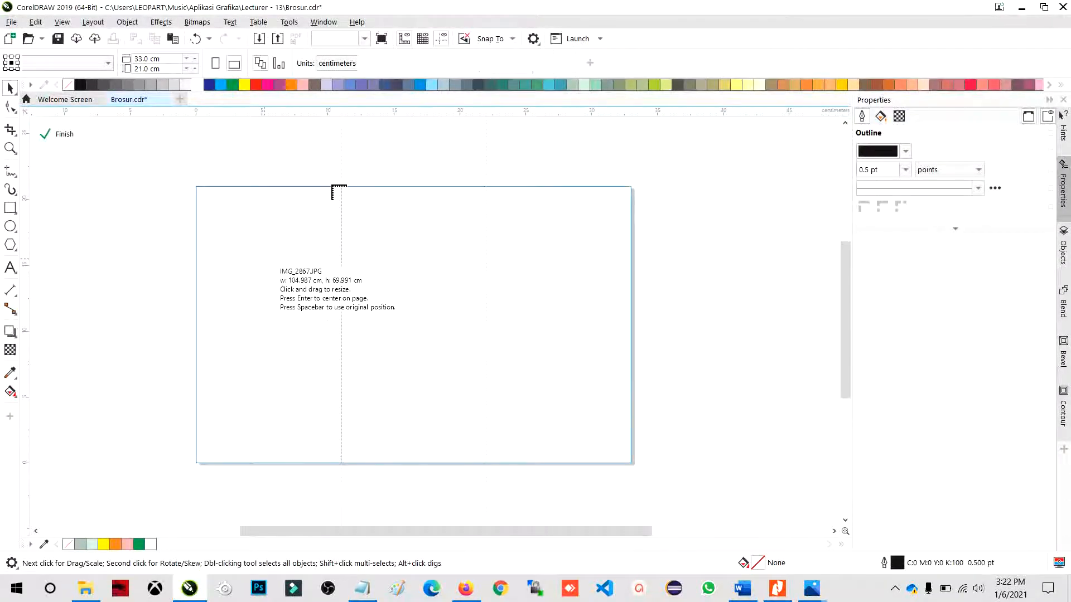
pyautogui.click(264, 259)
# Scale the building photo down proportionally until it just covers the page, with its upper-left corner at the page corner.
pyautogui.scroll(-3, 332, 187)
pyautogui.scroll(1, 397, 224)
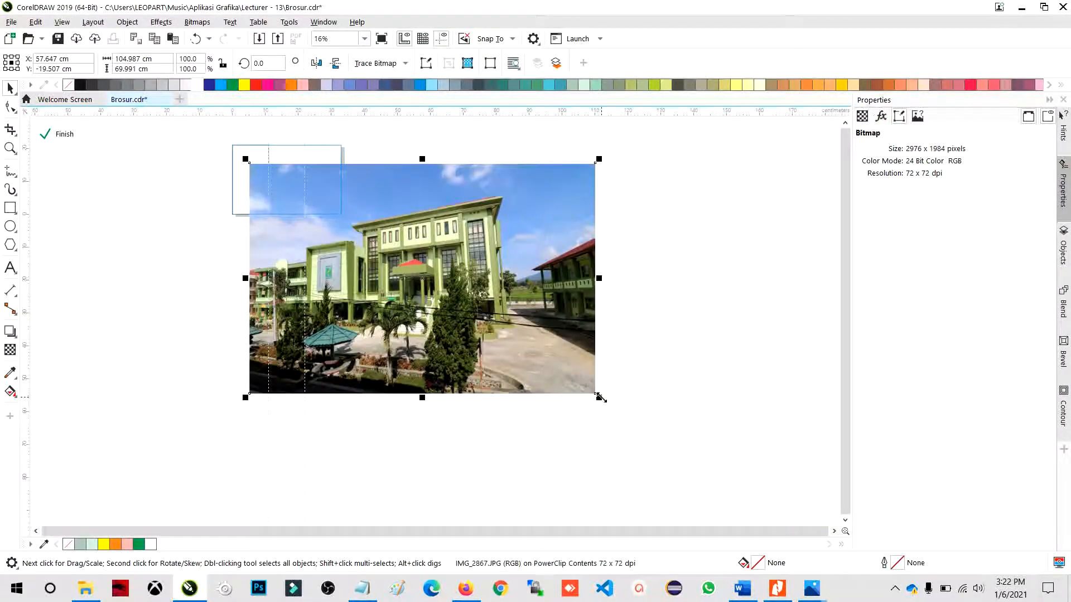
pyautogui.moveTo(600, 397); pyautogui.dragTo(350, 232)
pyautogui.scroll(2, 301, 238)
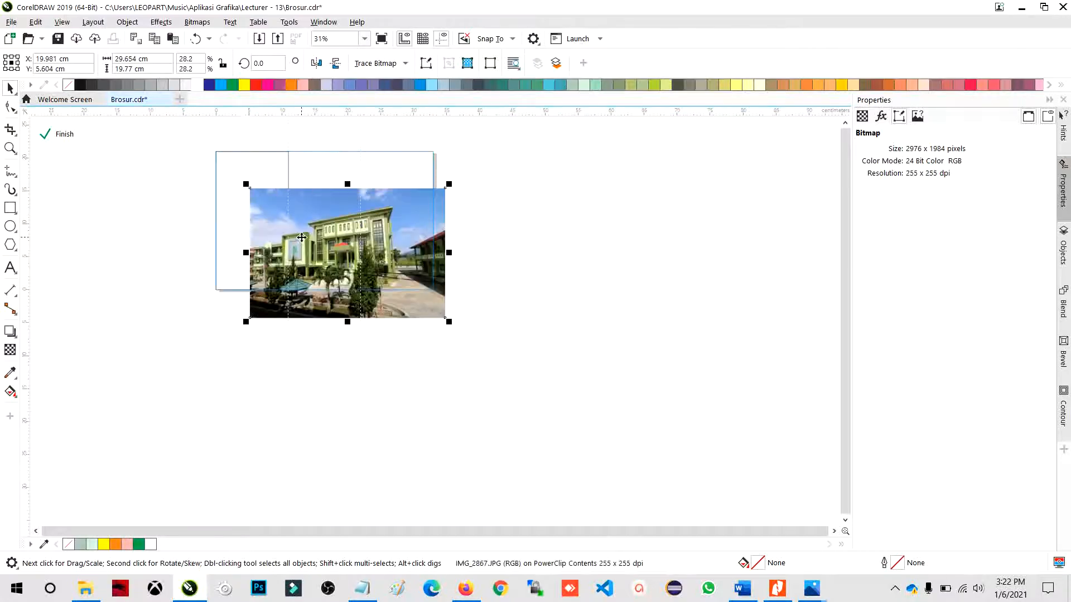
pyautogui.moveTo(246, 184); pyautogui.dragTo(210, 159)
pyautogui.moveTo(294, 204); pyautogui.dragTo(279, 160)
# Apply a vertical fountain transparency that fades the building photo out towards its bottom edge, and finish editing the PowerClip.
pyautogui.scroll(2, 280, 161)
pyautogui.click(10, 350)
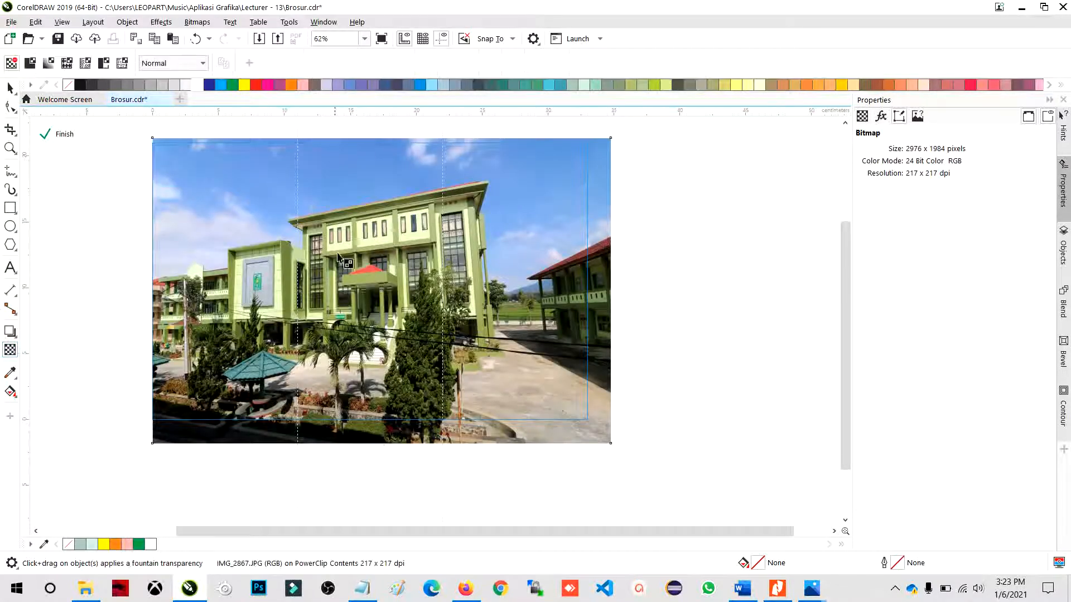
pyautogui.moveTo(331, 423); pyautogui.dragTo(333, 116)
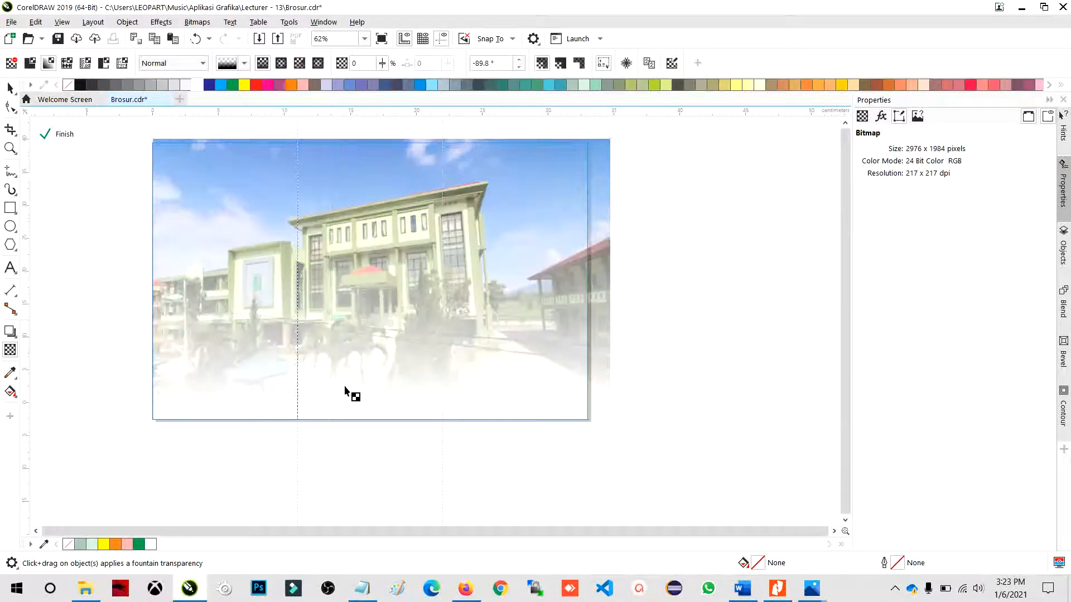
pyautogui.scroll(-1, 350, 390)
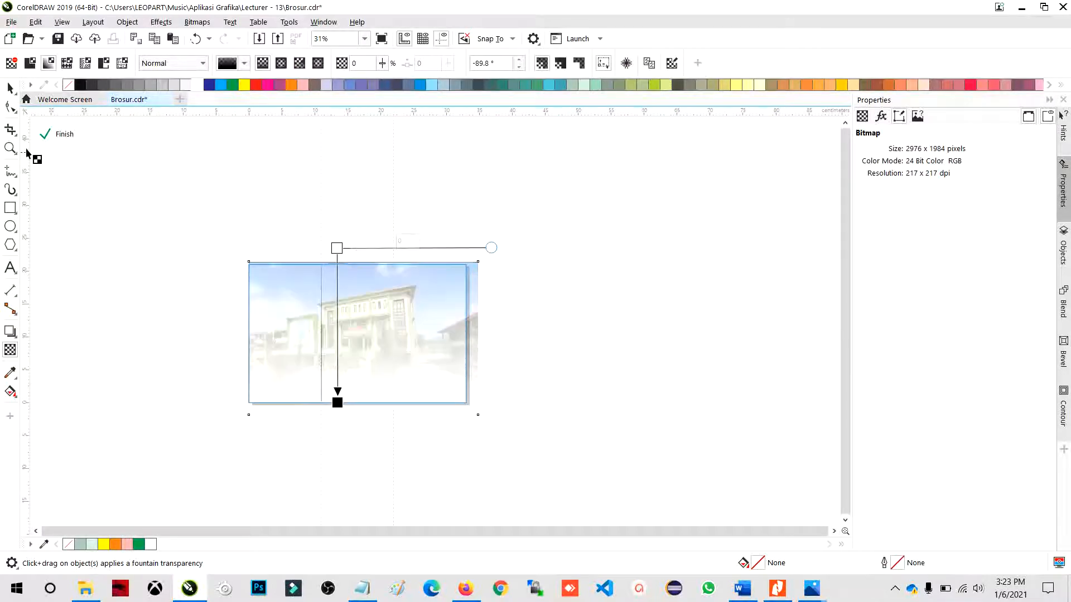
pyautogui.click(10, 89)
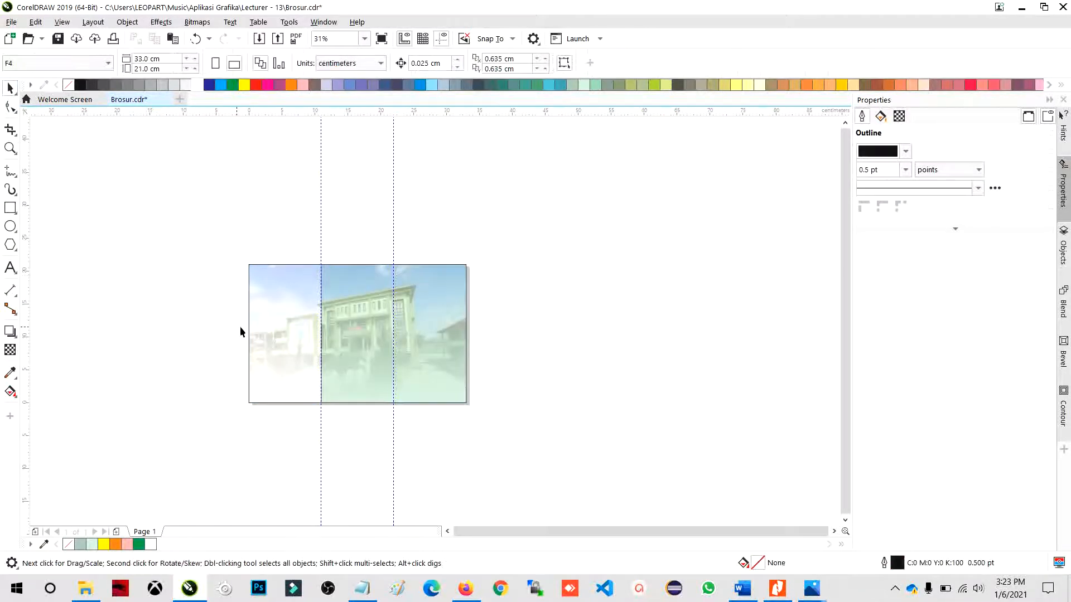
# Fill the page-sized PowerClip rectangle with white and remove its outline.
pyautogui.click(311, 335)
pyautogui.scroll(1, 348, 341)
pyautogui.click(198, 85)
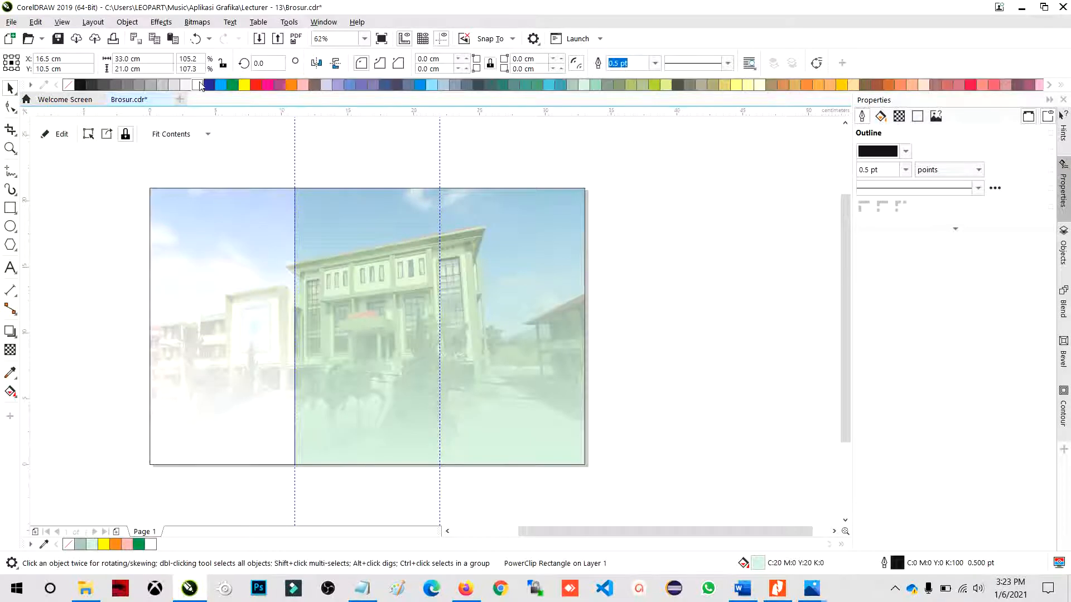
pyautogui.click(57, 278)
pyautogui.click(295, 312)
pyautogui.click(256, 302)
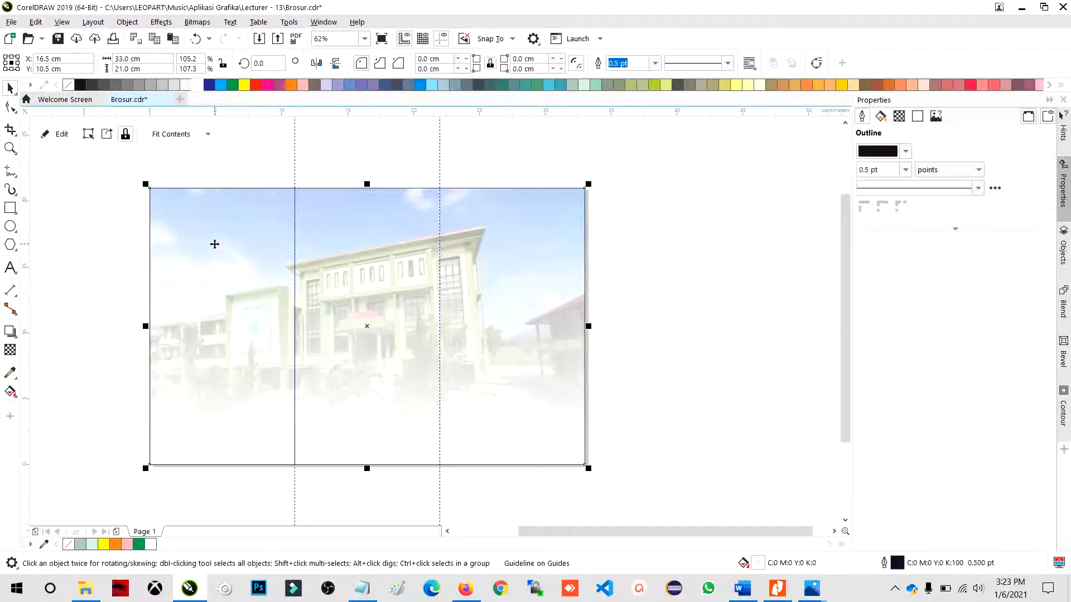
pyautogui.rightClick(68, 85)
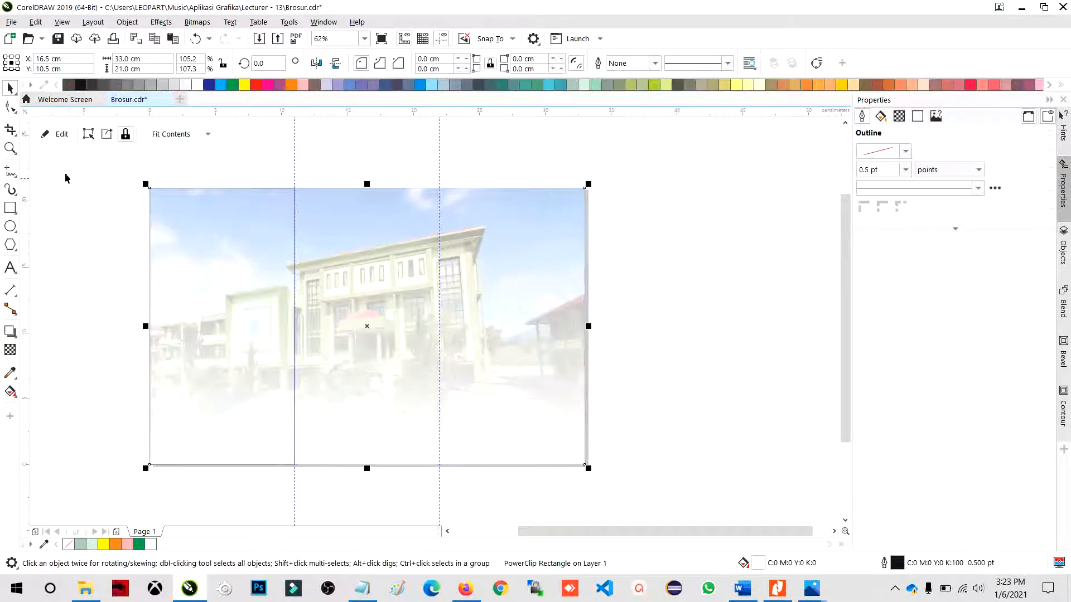
# Examine the faded photo background and the edges of the PowerClip rectangle across the three panels.
pyautogui.click(625, 300)
pyautogui.scroll(-1, 584, 324)
pyautogui.scroll(1, 577, 341)
pyautogui.click(605, 317)
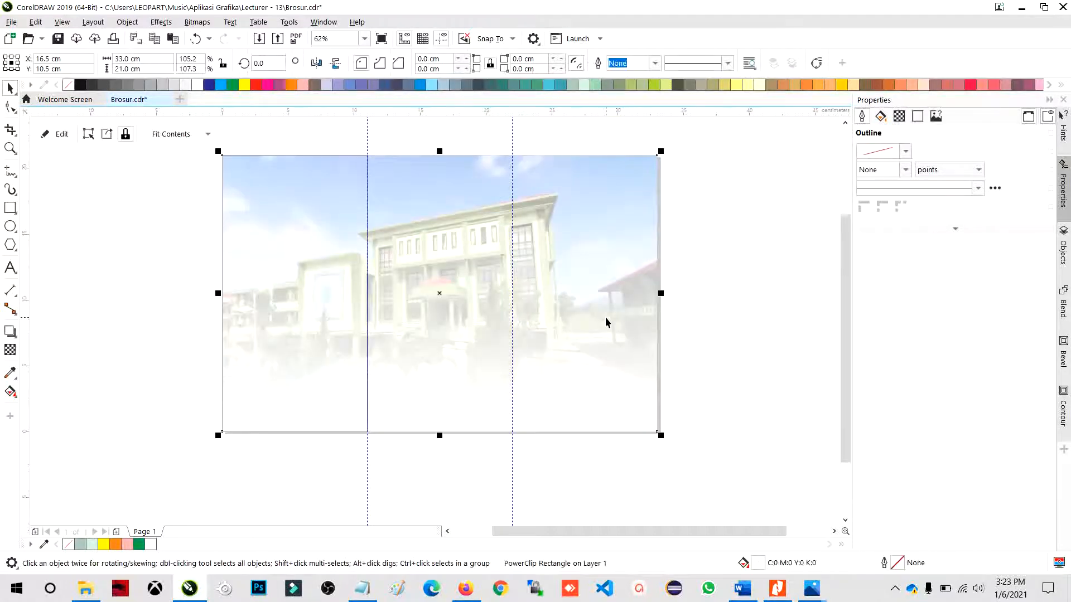
pyautogui.scroll(-1, 390, 269)
pyautogui.scroll(1, 386, 219)
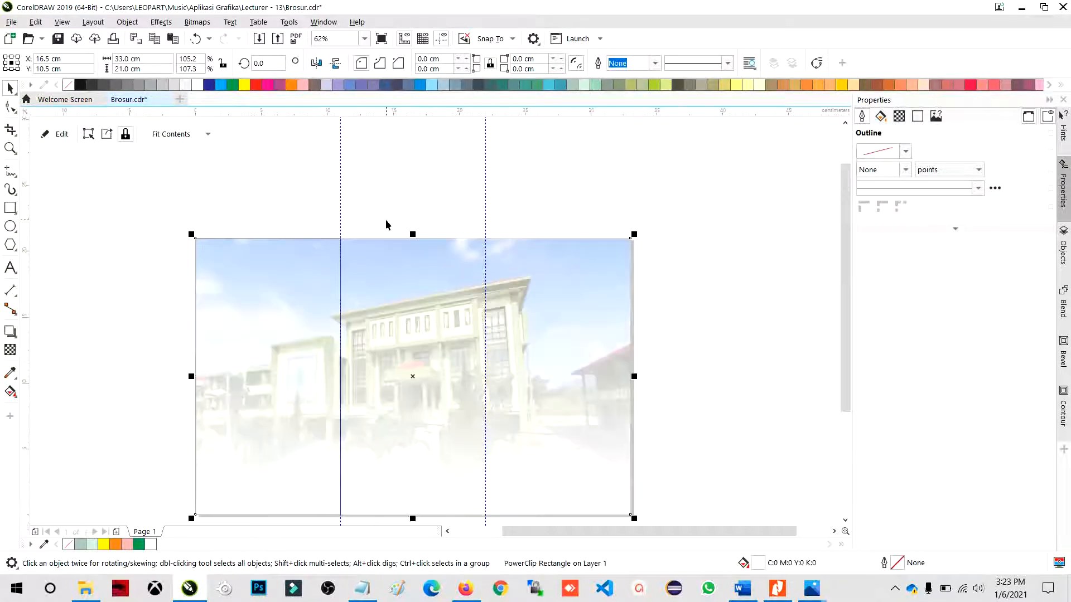
pyautogui.click(236, 157)
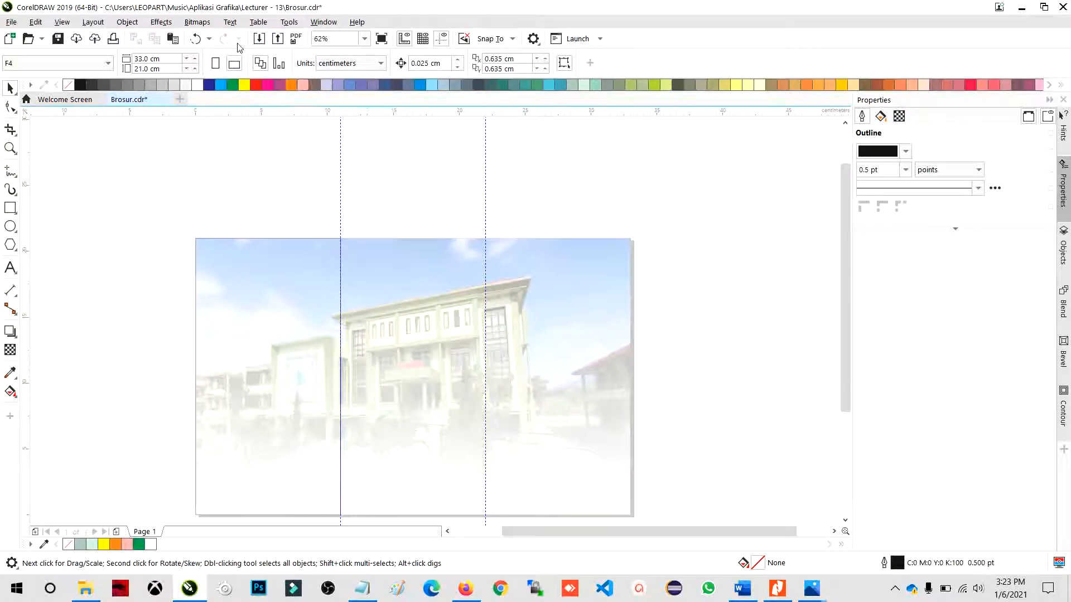
pyautogui.click(270, 304)
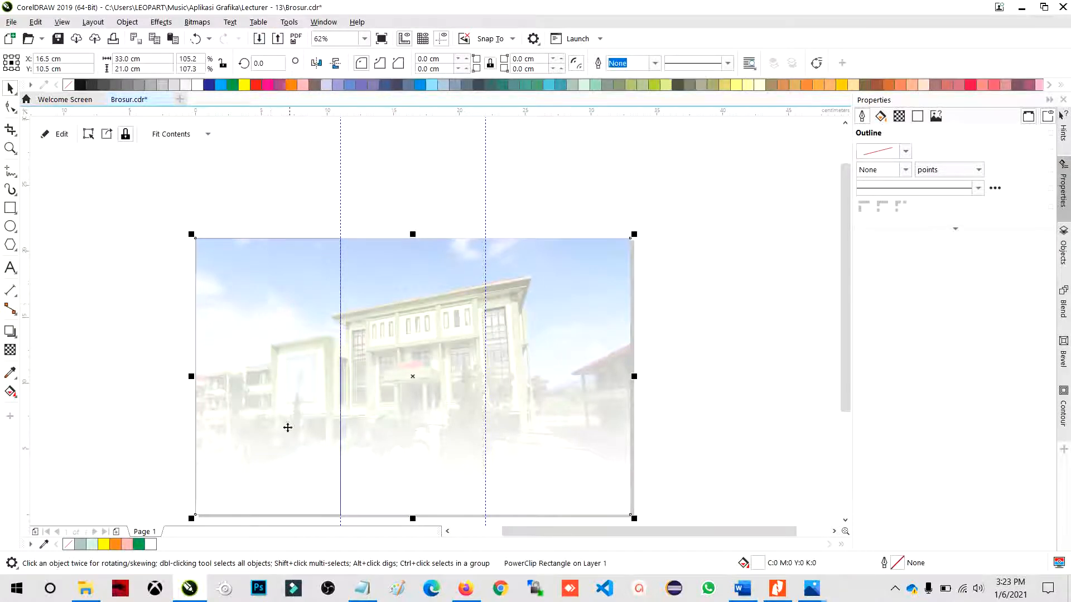
# Switch to Firefox and search the web for "ornamen islam" in a new tab.
pyautogui.click(466, 588)
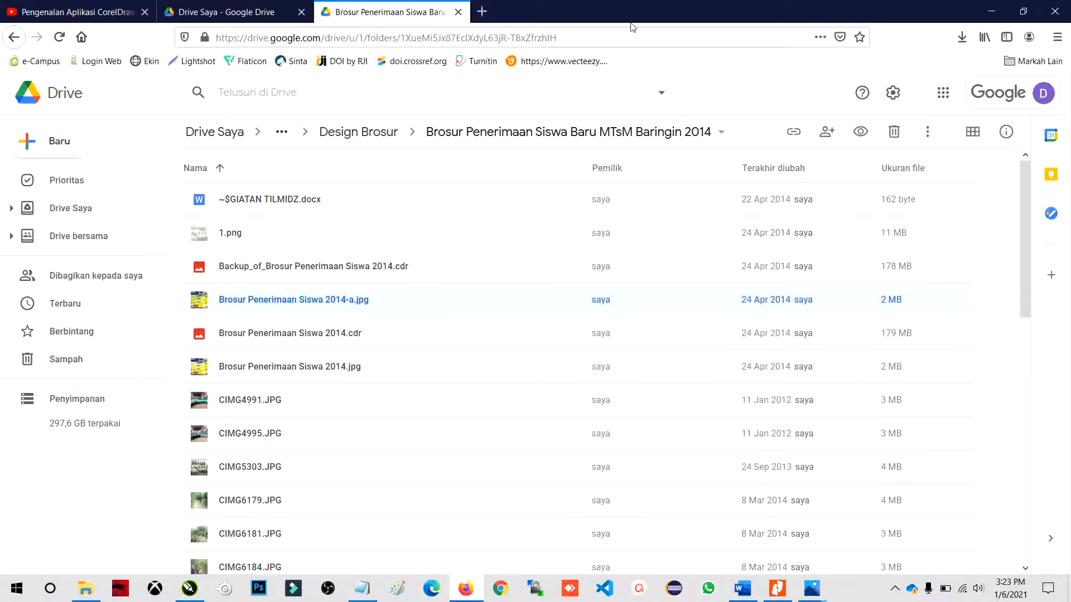
pyautogui.click(482, 11)
pyautogui.click(487, 43)
pyautogui.write('o')
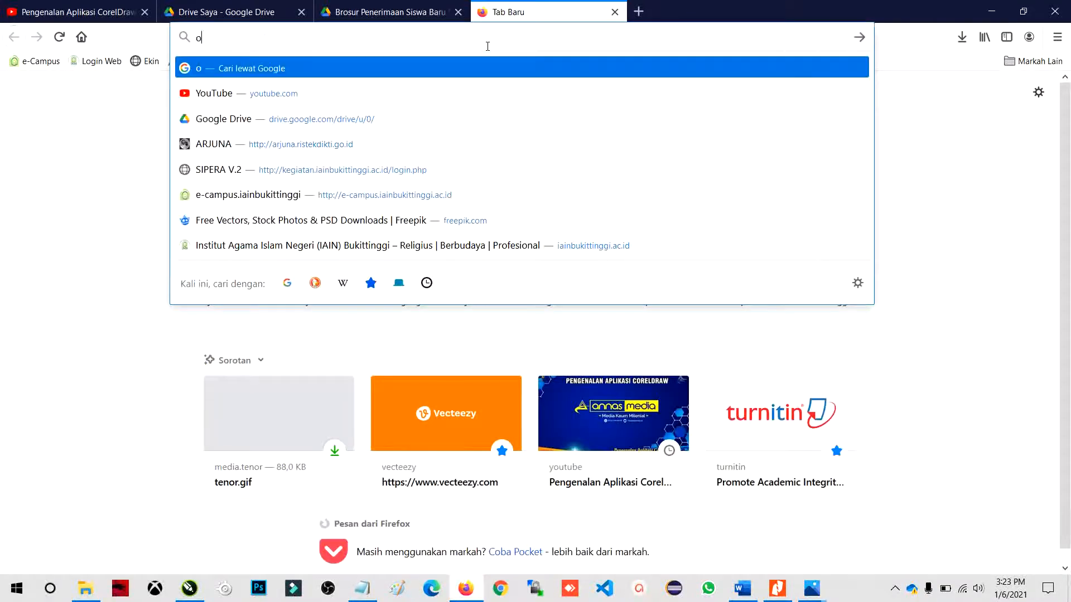
pyautogui.write('rnamen is')
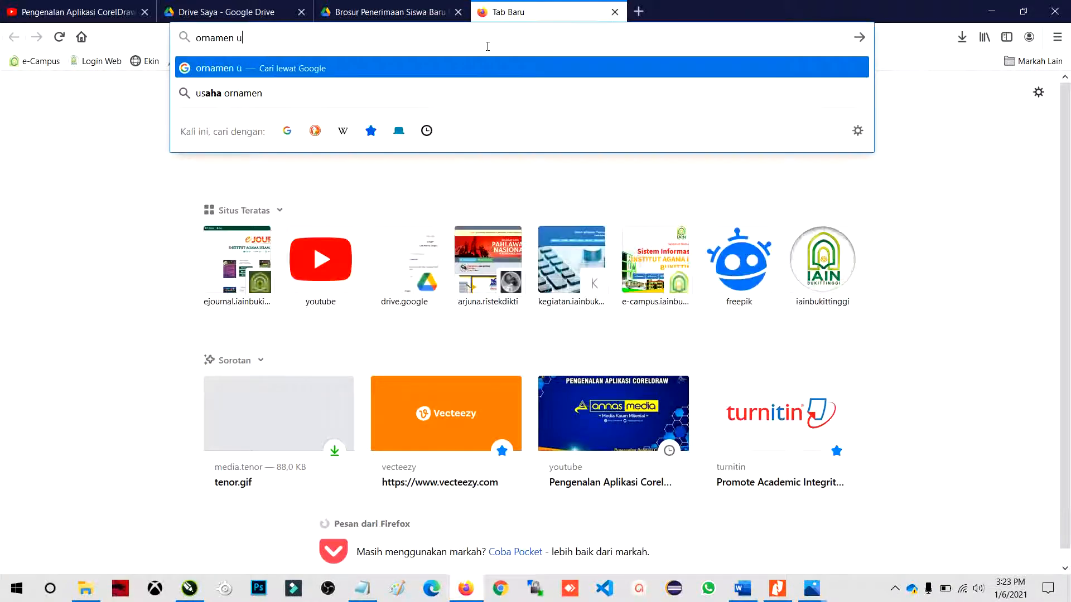
pyautogui.write('lami')
pyautogui.press('BackSpace')
pyautogui.press('Return')
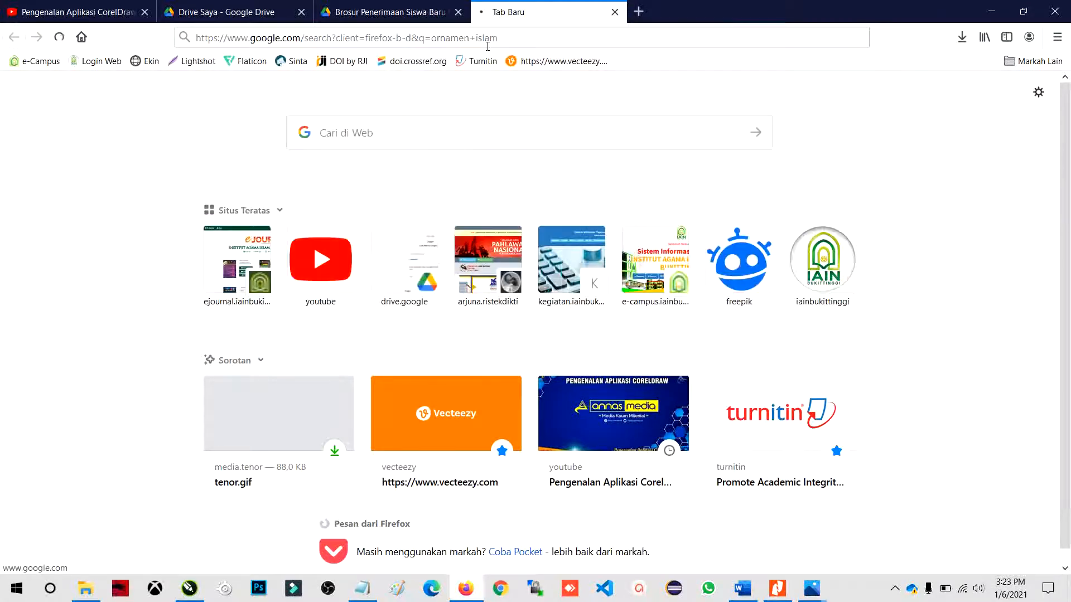
# Show the image results for the search and open the preview of "35+ Trends For Ornament Vector Ornamen Islami".
pyautogui.click(39, 145)
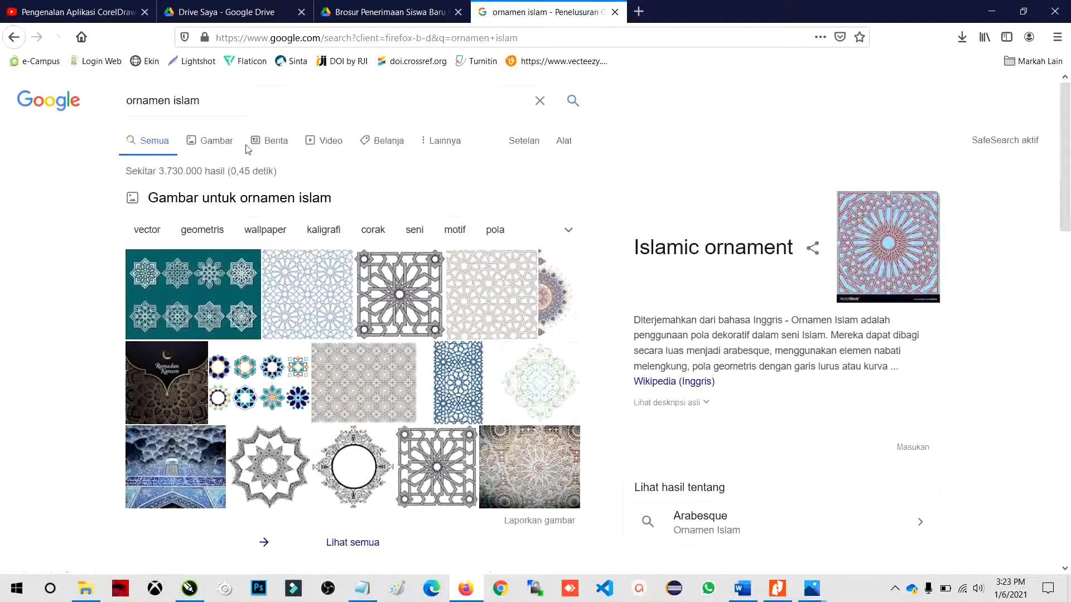
pyautogui.click(234, 139)
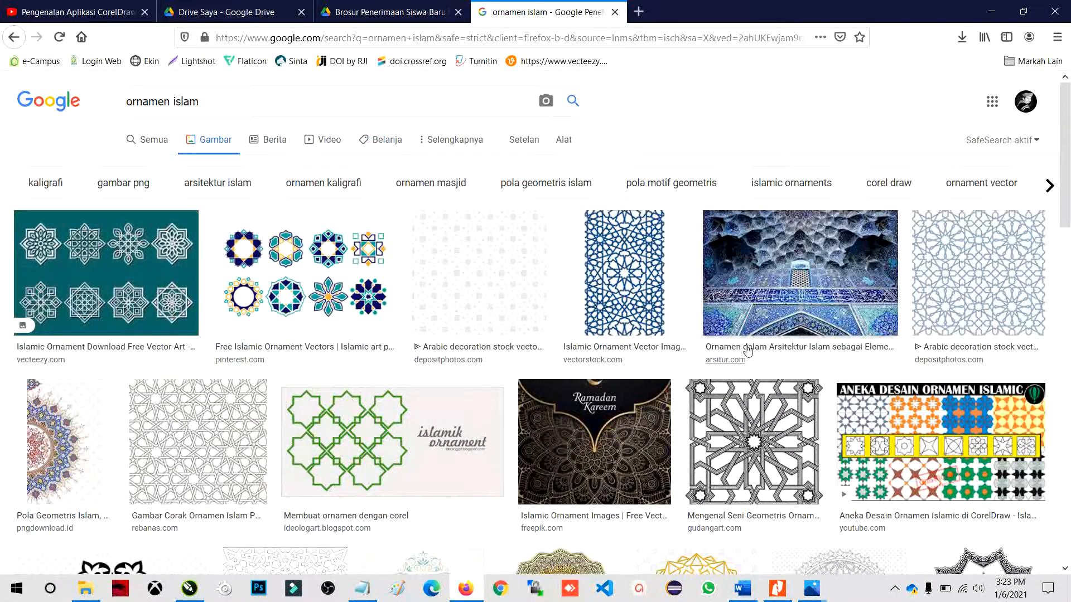
pyautogui.scroll(-4, 755, 378)
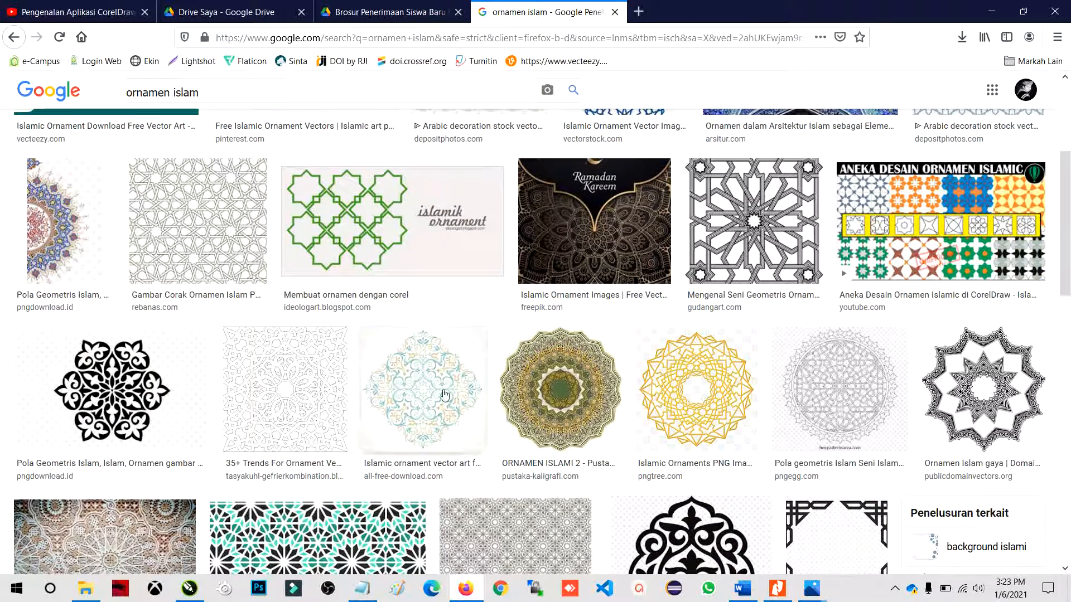
pyautogui.click(286, 387)
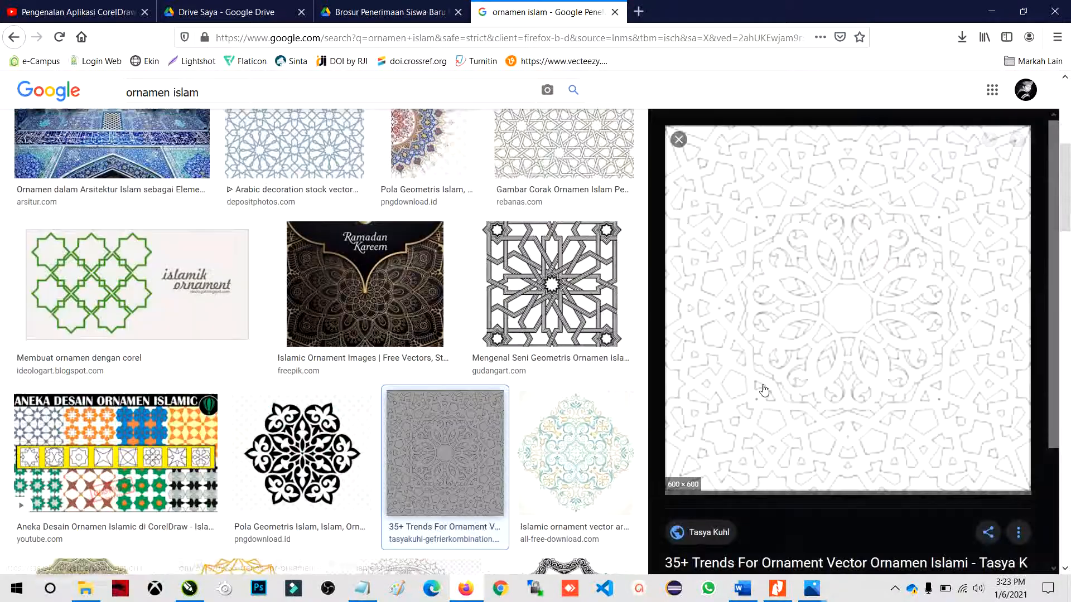
# Copy the previewed Islamic ornament image and switch back to CorelDRAW.
pyautogui.rightClick(773, 311)
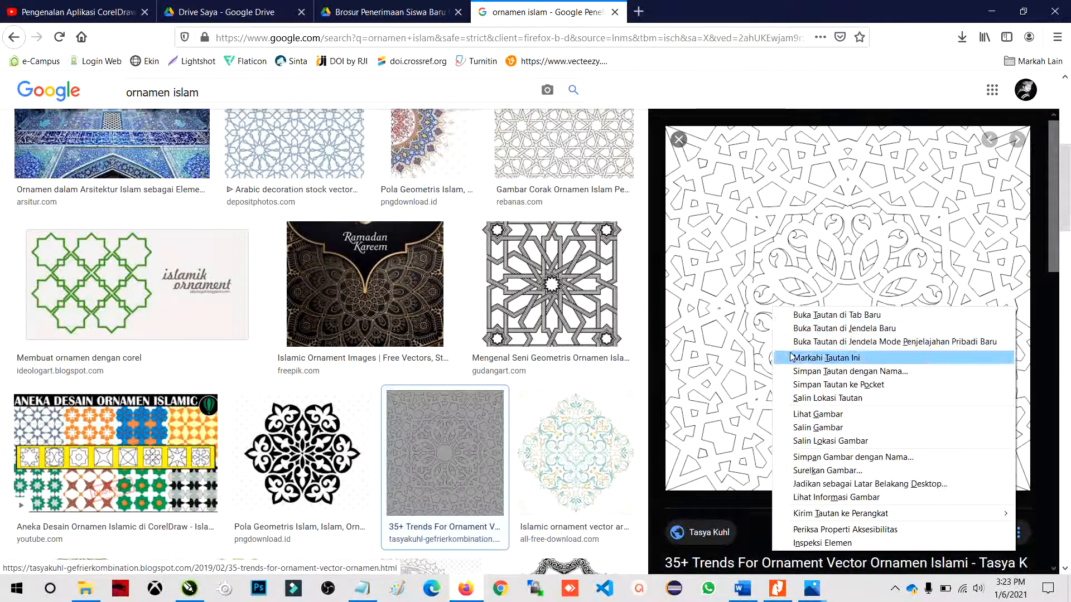
pyautogui.click(811, 430)
pyautogui.hotkey('alt', 'Tab')
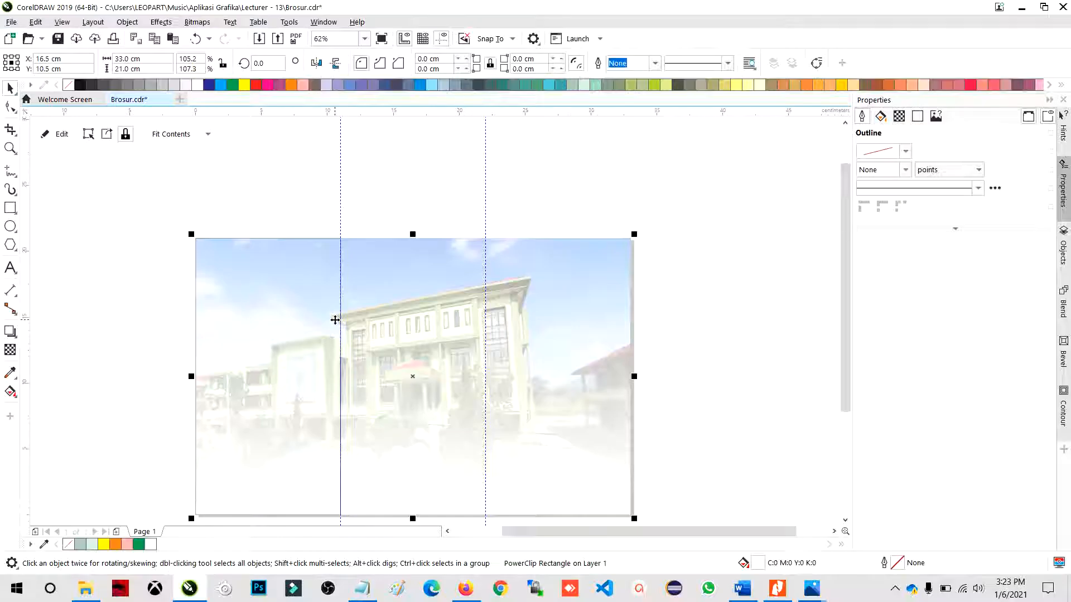
# Open the PowerClip contents for editing and move the faded building photo off the page to its right side.
pyautogui.doubleClick(235, 279)
pyautogui.scroll(-1, 276, 307)
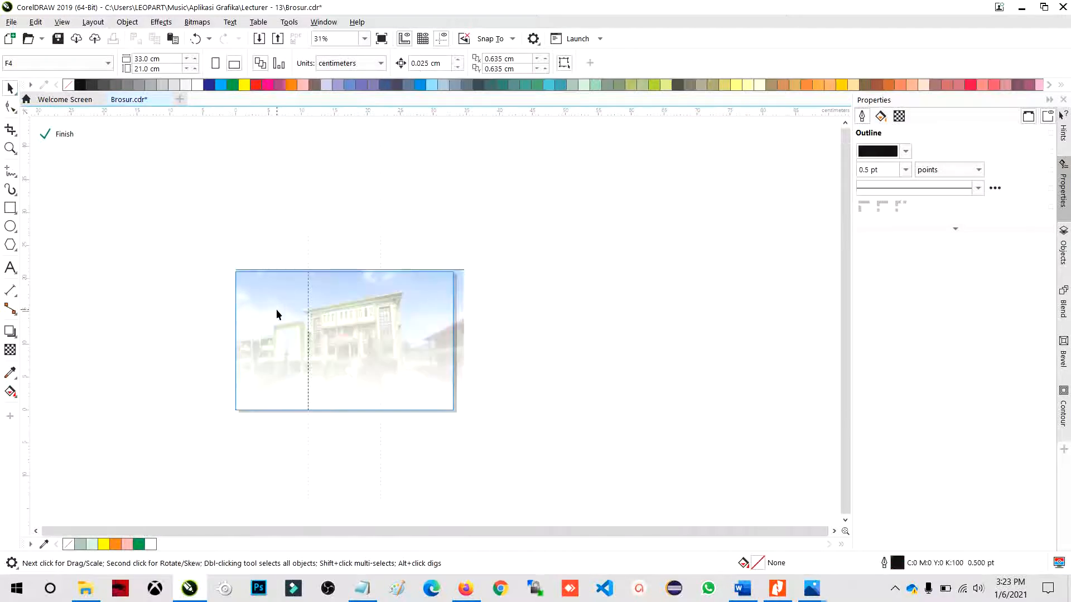
pyautogui.moveTo(327, 325); pyautogui.dragTo(612, 339)
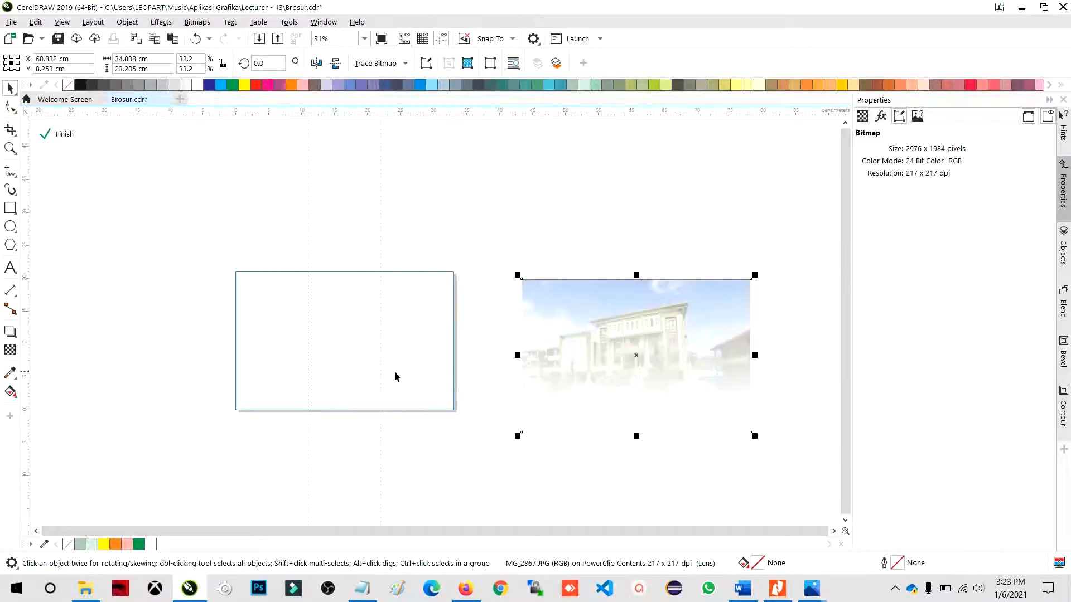
# Paste the ornament onto the page and enlarge it proportionally to about 9.8 cm square.
pyautogui.hotkey('ctrl', 'v')
pyautogui.scroll(1, 347, 340)
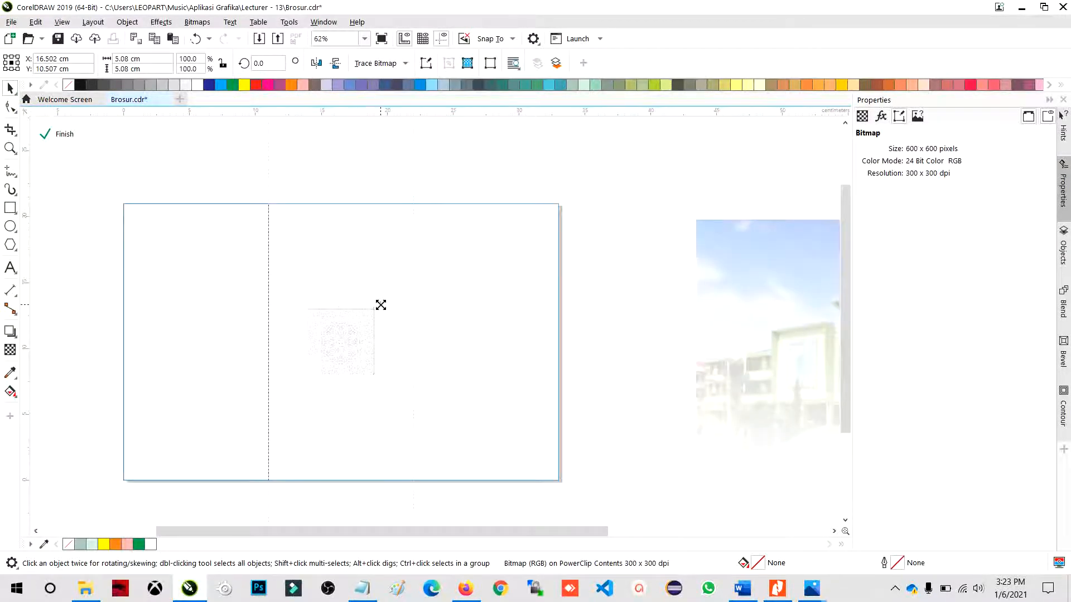
pyautogui.moveTo(379, 304); pyautogui.dragTo(409, 273)
pyautogui.scroll(1, 321, 355)
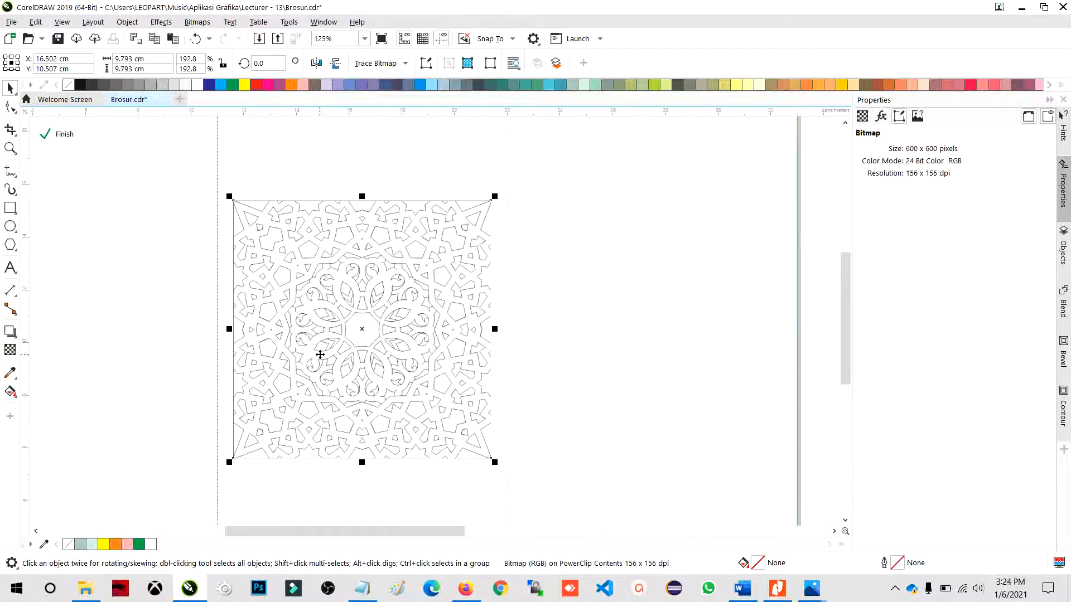
# Apply a linear fountain transparency to the ornament, running vertically so it fades out towards its lower edge.
pyautogui.scroll(-1, 320, 355)
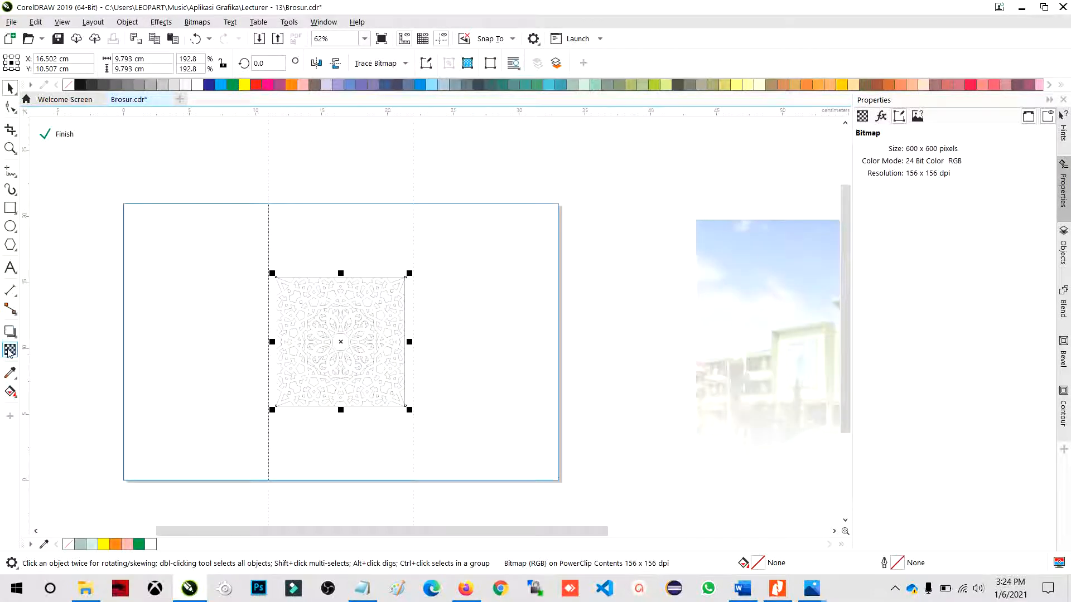
pyautogui.click(10, 350)
pyautogui.moveTo(340, 182); pyautogui.dragTo(337, 512)
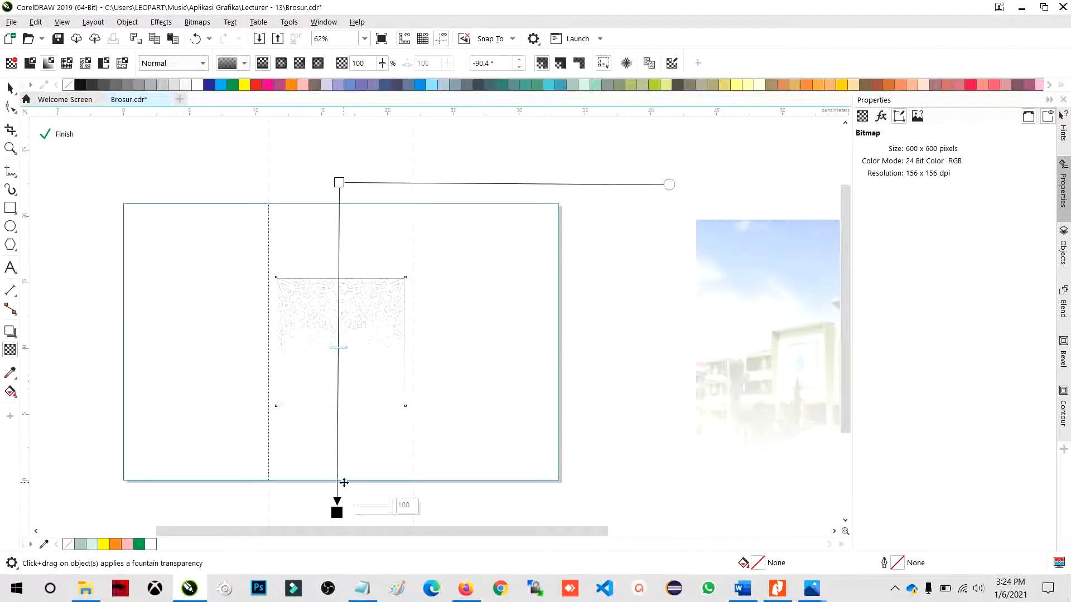
pyautogui.click(10, 88)
# Delete the 11 × 21 cm rectangle covering the left panel inside the PowerClip.
pyautogui.click(205, 316)
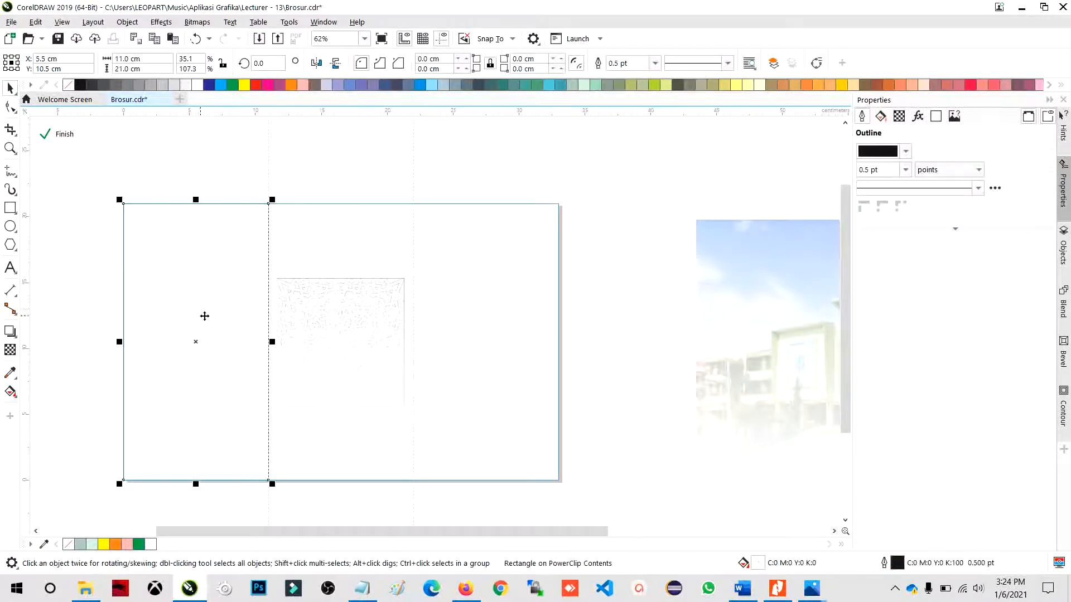
pyautogui.click(361, 334)
pyautogui.click(245, 327)
pyautogui.press('Delete')
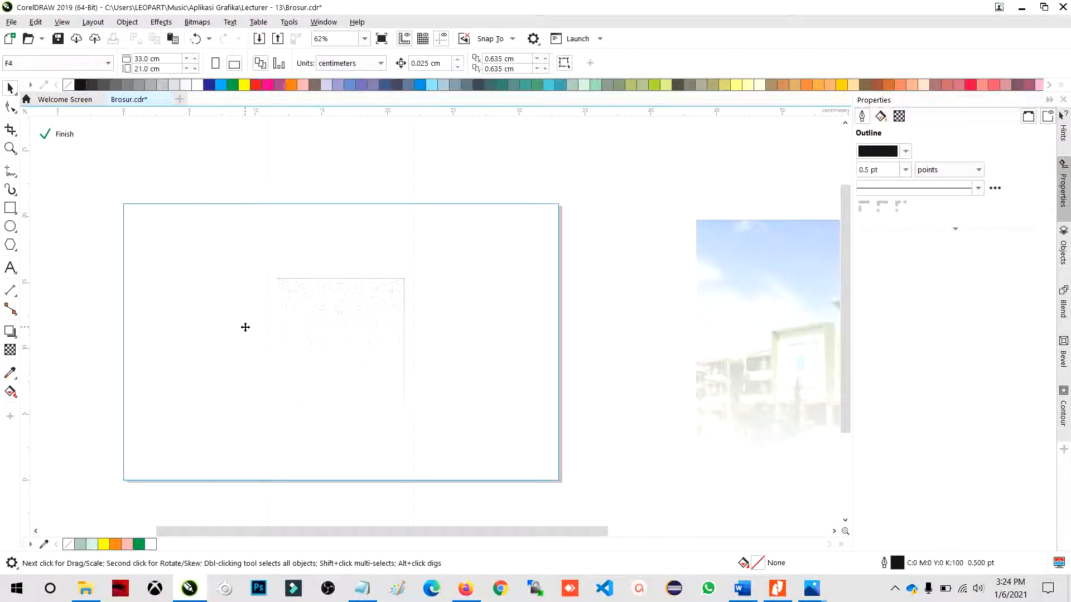
# Move the ornament to the top of the right panel, mirror a copy directly below it, and select both.
pyautogui.moveTo(314, 330); pyautogui.dragTo(491, 240)
pyautogui.moveTo(494, 200); pyautogui.dragTo(509, 326)
pyautogui.keyDown('shift'); pyautogui.click(508, 326); pyautogui.keyUp('shift')
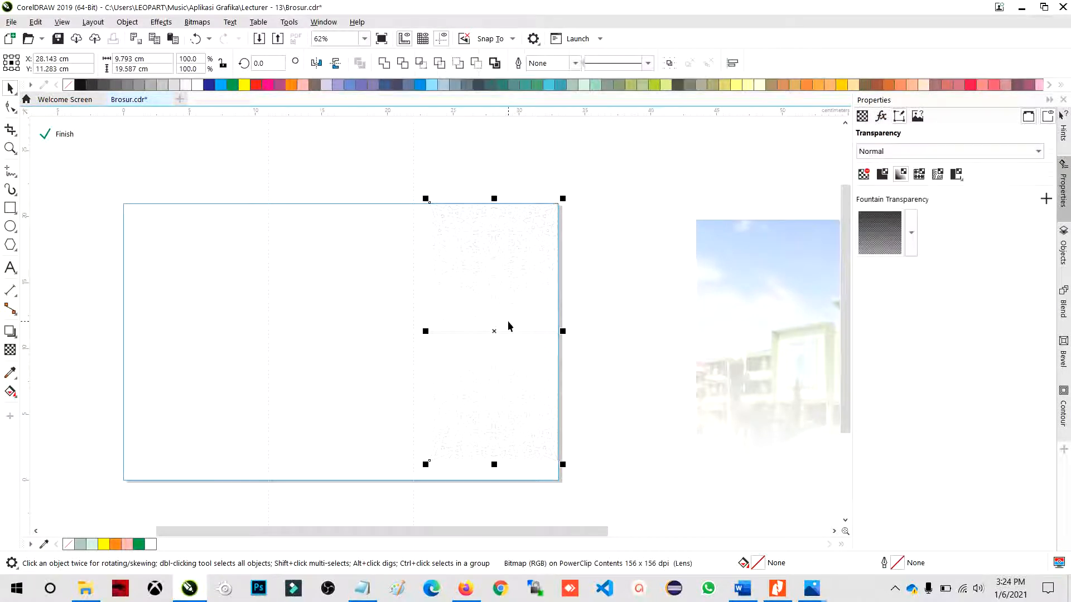
# Enlarge both ornaments together to about 11.9 × 23.7 cm so they cover the right panel from its fold line.
pyautogui.moveTo(566, 469); pyautogui.dragTo(573, 483)
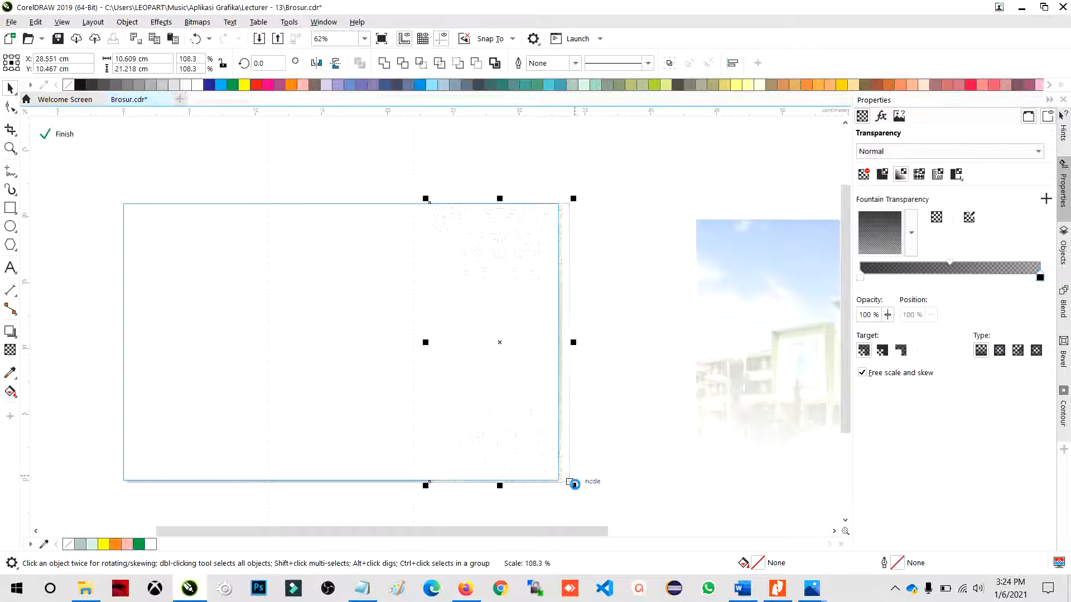
pyautogui.keyDown('ctrl'); pyautogui.click(549, 342); pyautogui.keyUp('ctrl')
pyautogui.click(483, 296)
pyautogui.keyDown('ctrl'); pyautogui.click(489, 281); pyautogui.keyUp('ctrl')
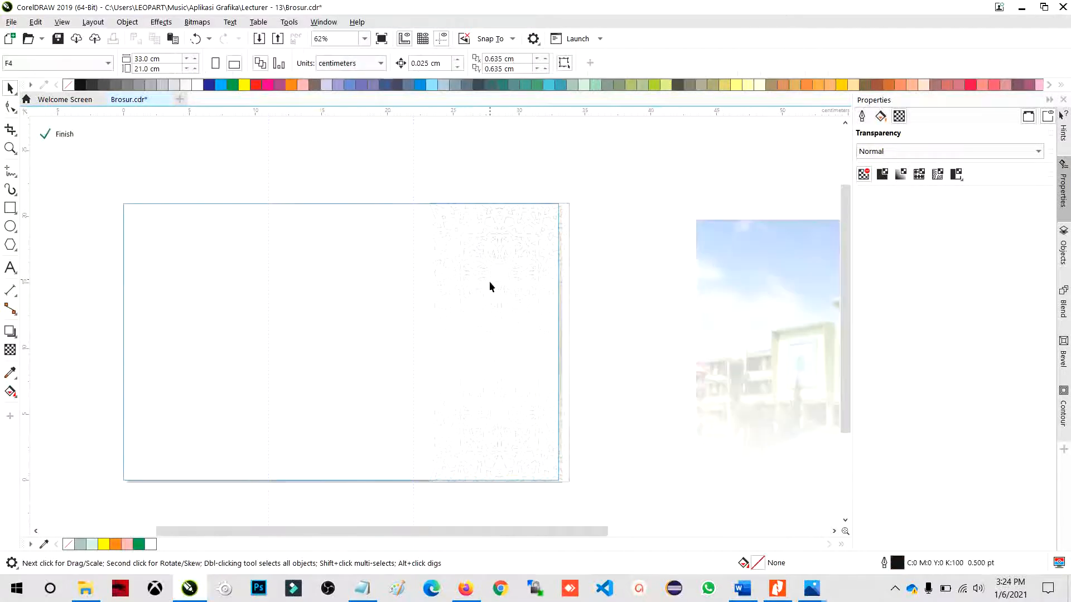
pyautogui.click(491, 275)
pyautogui.click(490, 394)
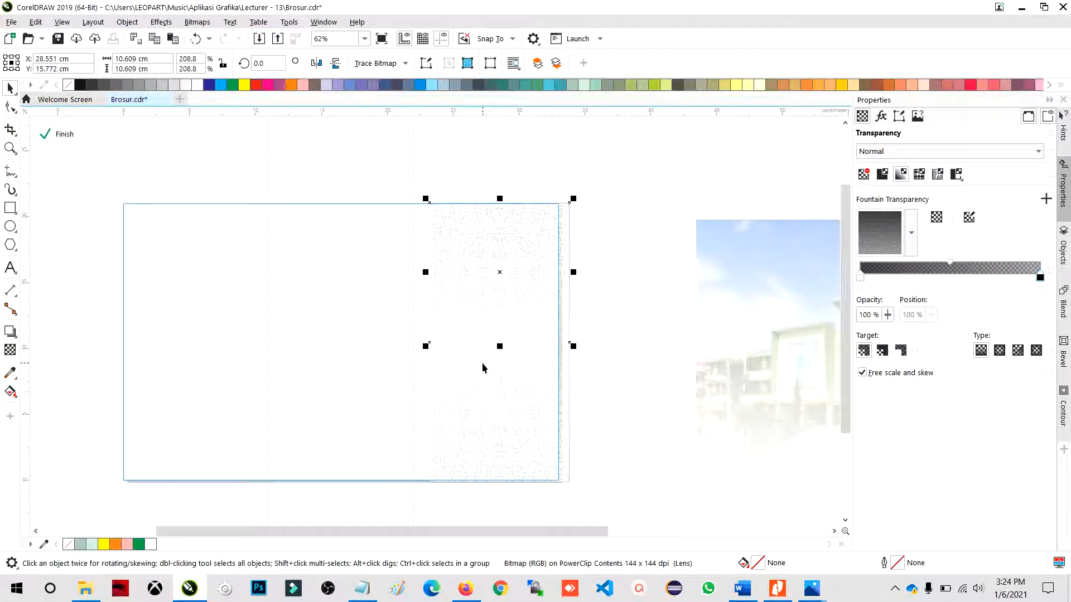
pyautogui.click(514, 279)
pyautogui.keyDown('shift'); pyautogui.click(452, 380); pyautogui.keyUp('shift')
pyautogui.moveTo(426, 480); pyautogui.dragTo(410, 519)
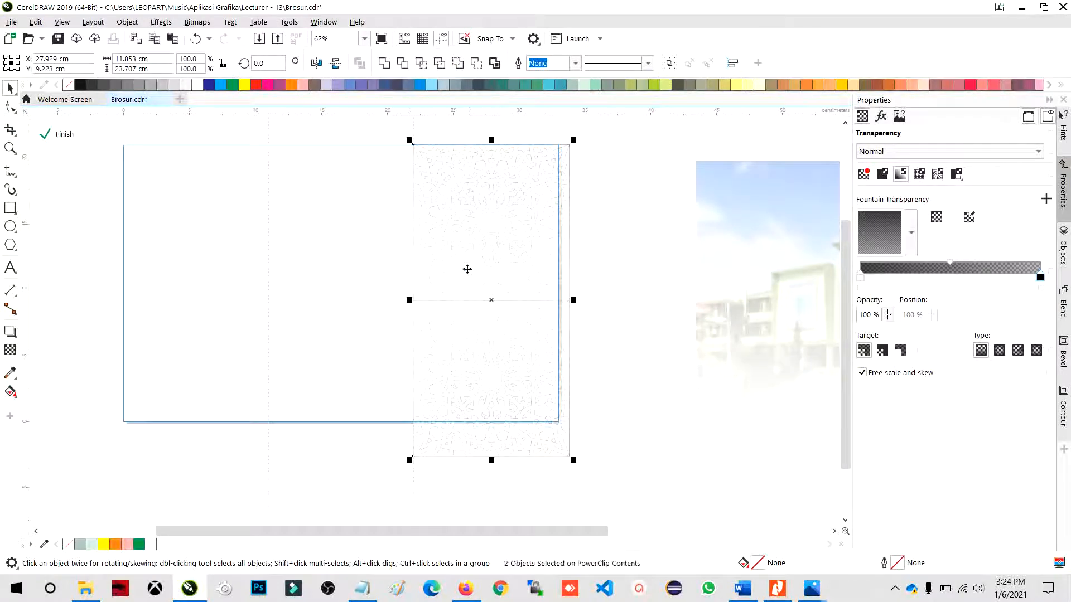
# Try to move the upper ornament down over its mirrored copy, and undo the move.
pyautogui.click(598, 171)
pyautogui.click(505, 199)
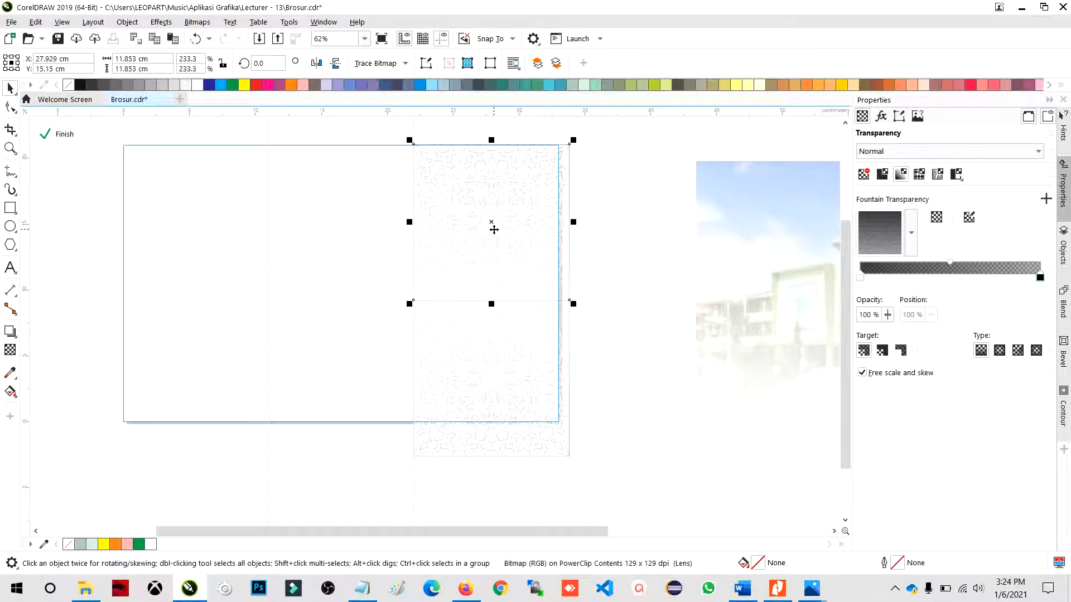
pyautogui.moveTo(494, 229); pyautogui.dragTo(475, 372)
pyautogui.hotkey('ctrl', 'z')
# Center the faded building photo on the page inside the PowerClip and finish editing the contents.
pyautogui.click(588, 208)
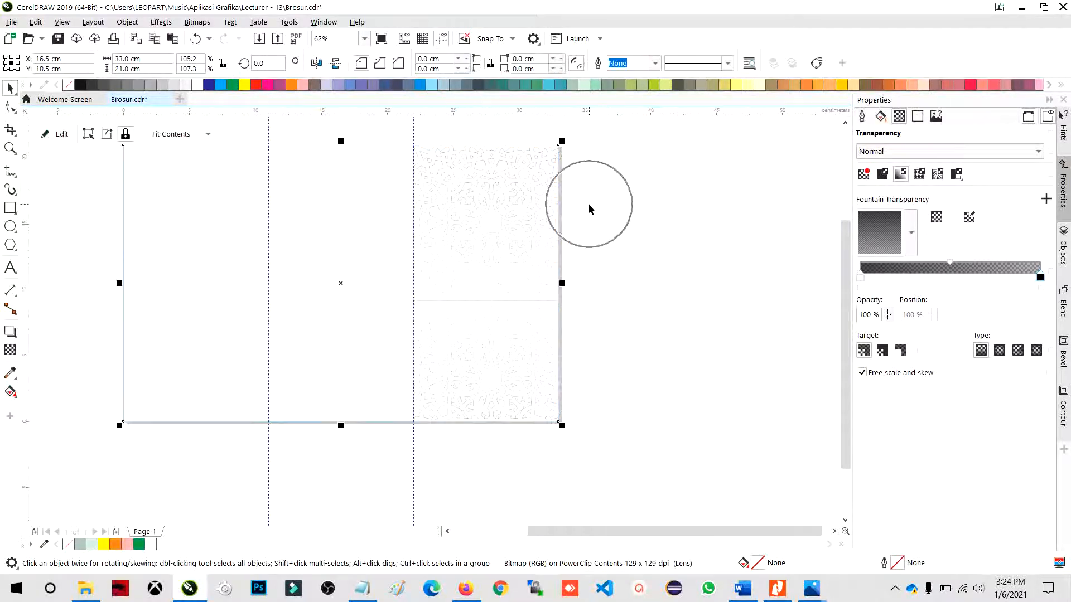
pyautogui.doubleClick(444, 301)
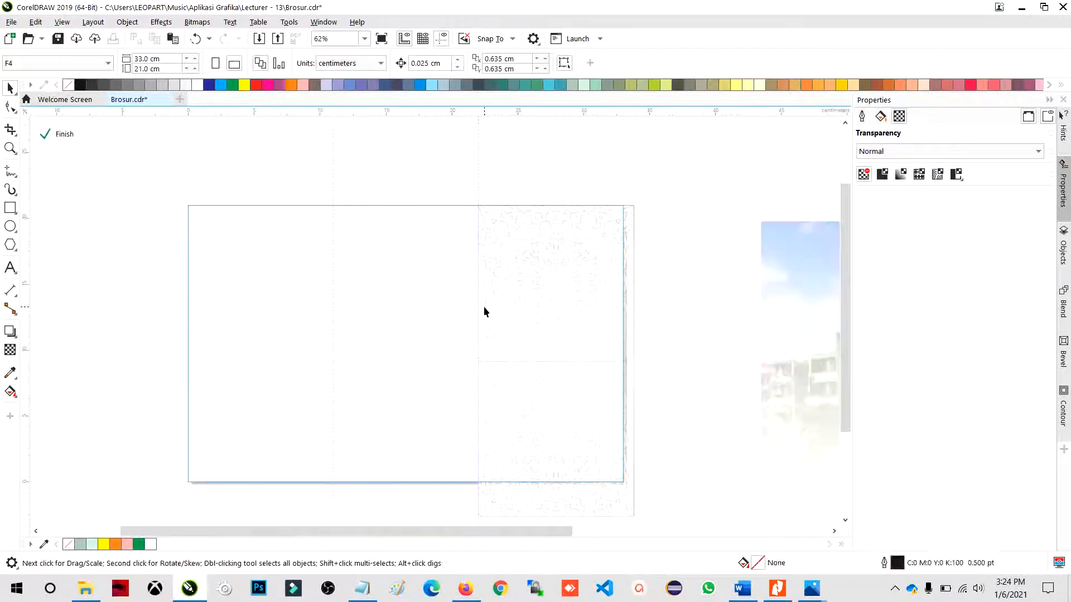
pyautogui.scroll(-1, 484, 306)
pyautogui.press('p')
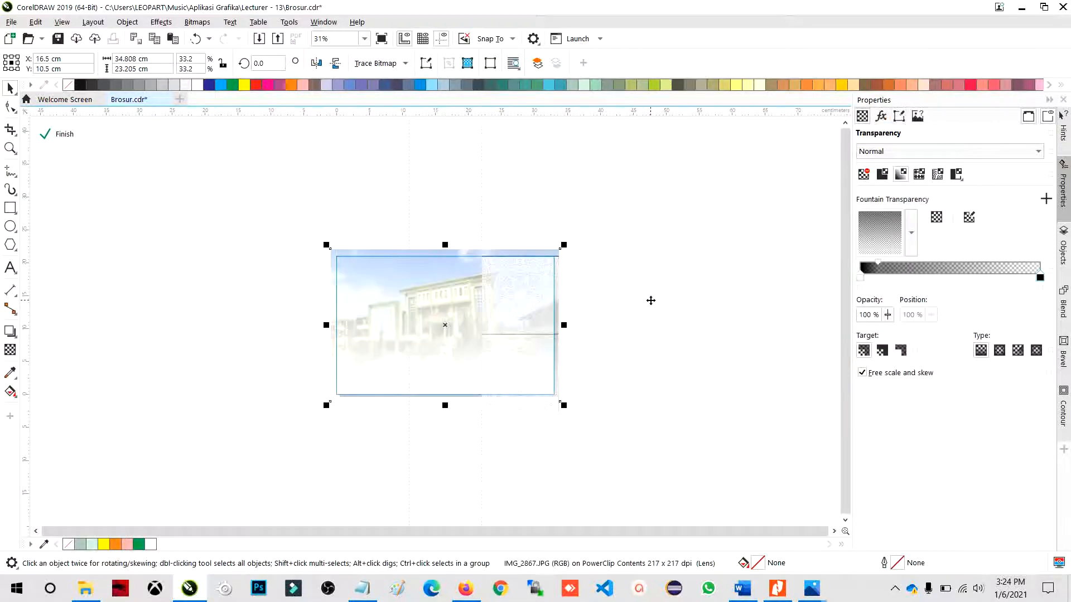
pyautogui.click(651, 301)
pyautogui.scroll(2, 548, 313)
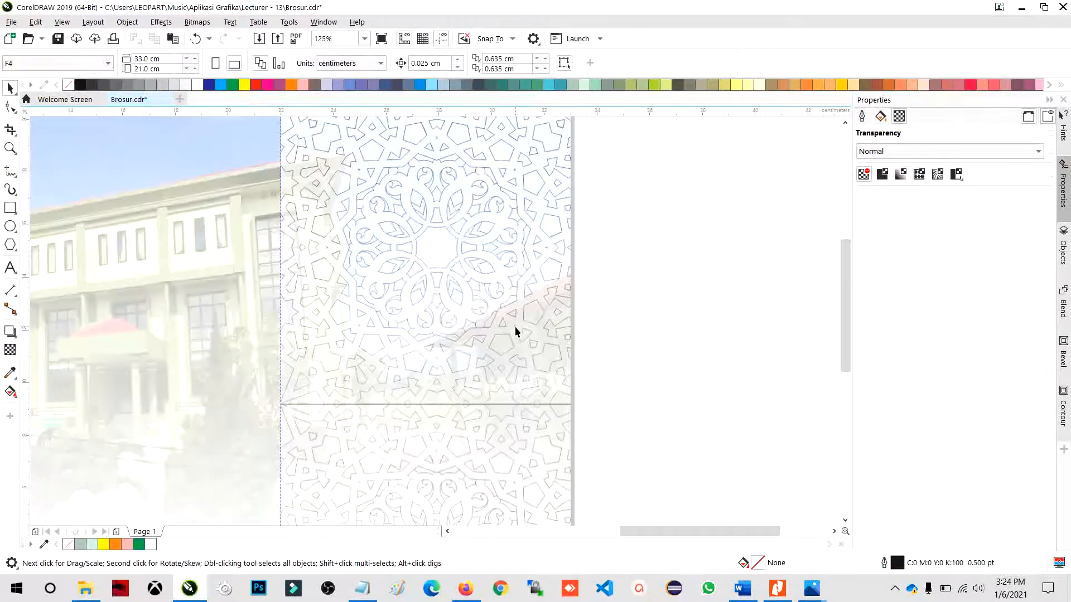
# Reopen the PowerClip, nudge the lower ornament up to close the seam with the upper one, and finish editing.
pyautogui.doubleClick(501, 334)
pyautogui.scroll(-1, 497, 409)
pyautogui.scroll(2, 464, 383)
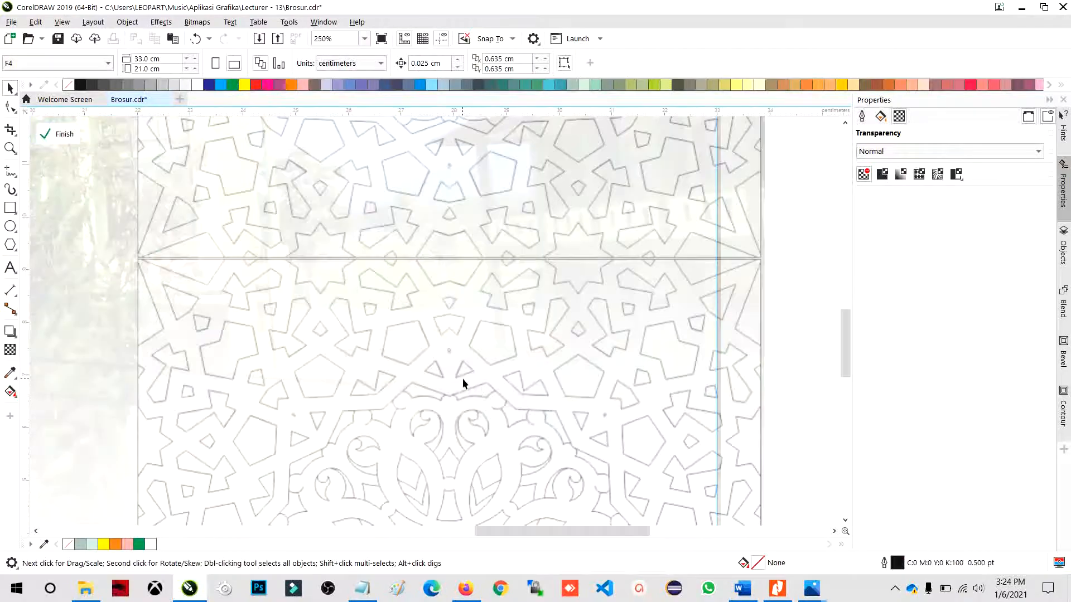
pyautogui.click(460, 360)
pyautogui.click(460, 361)
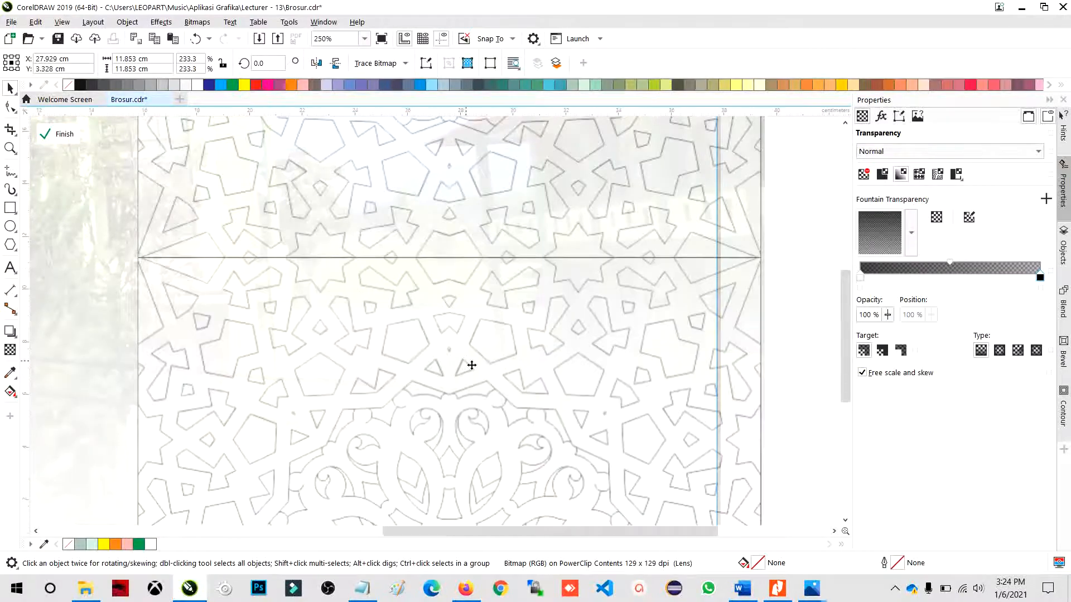
pyautogui.scroll(-3, 469, 366)
pyautogui.click(557, 371)
pyautogui.click(471, 361)
pyautogui.scroll(1, 462, 346)
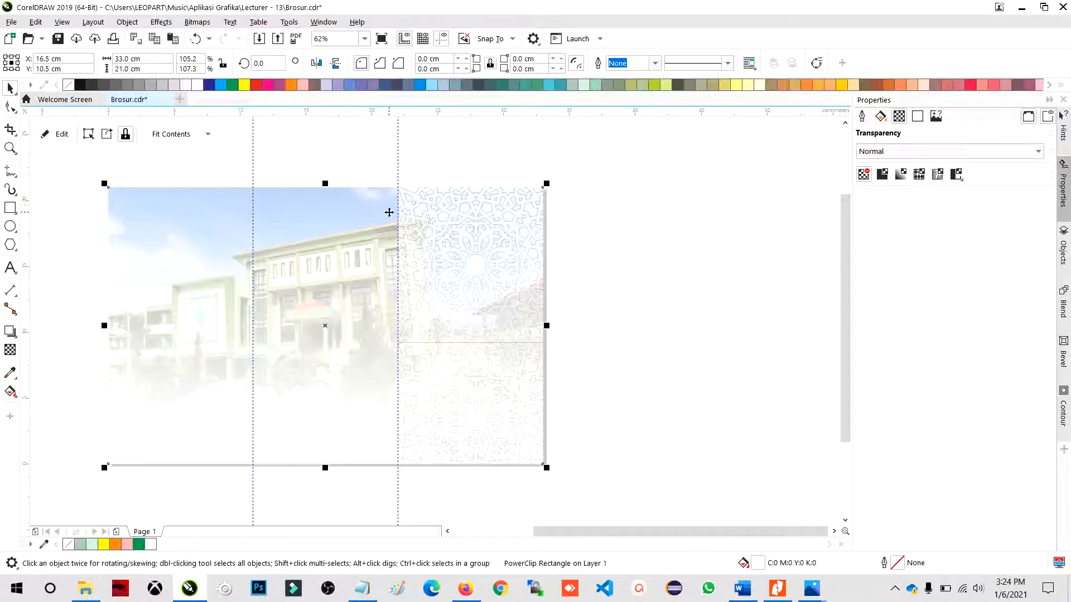
# Import Logo-head from the "4. File Logo PNG" folder under "1. File Logo IAIN Bukittinggi" on Data (D:) and place it on the left panel.
pyautogui.hotkey('alt', 'Tab')
pyautogui.hotkey('alt', 'Tab')
pyautogui.click(259, 39)
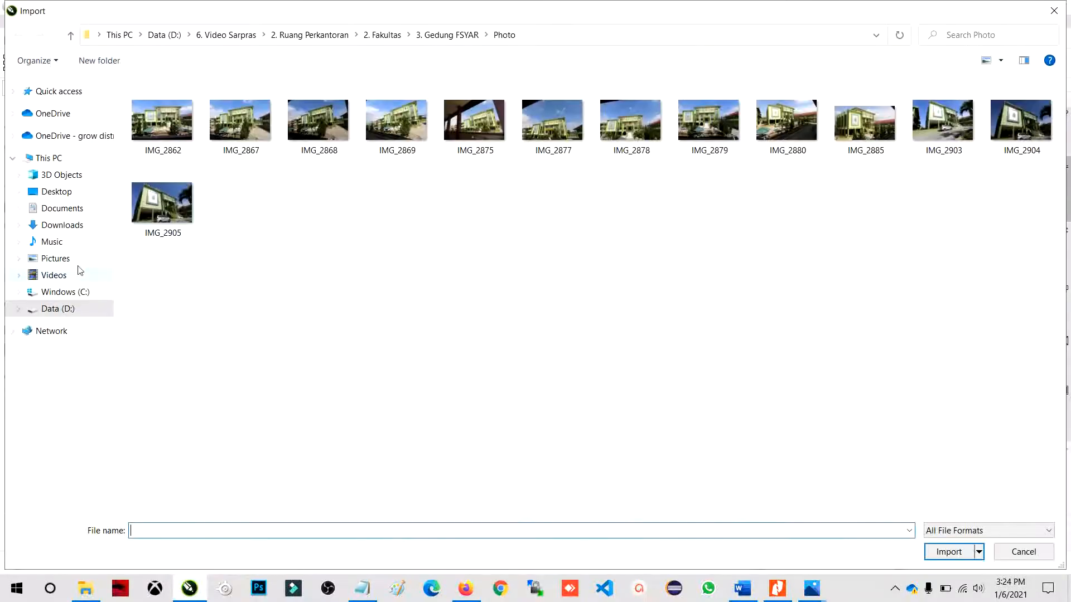
pyautogui.click(72, 306)
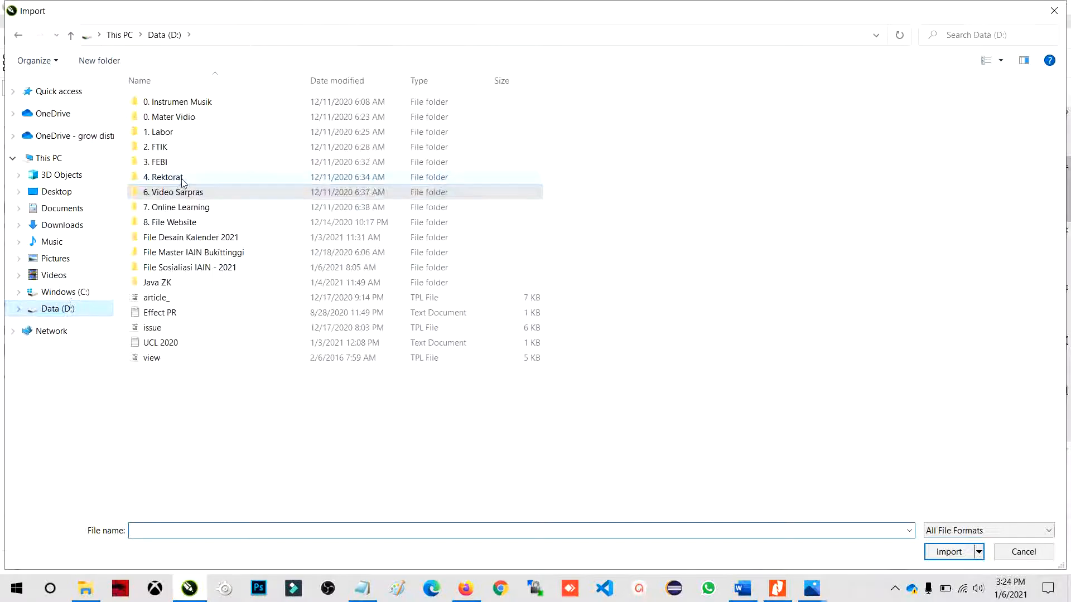
pyautogui.doubleClick(172, 249)
pyautogui.doubleClick(185, 118)
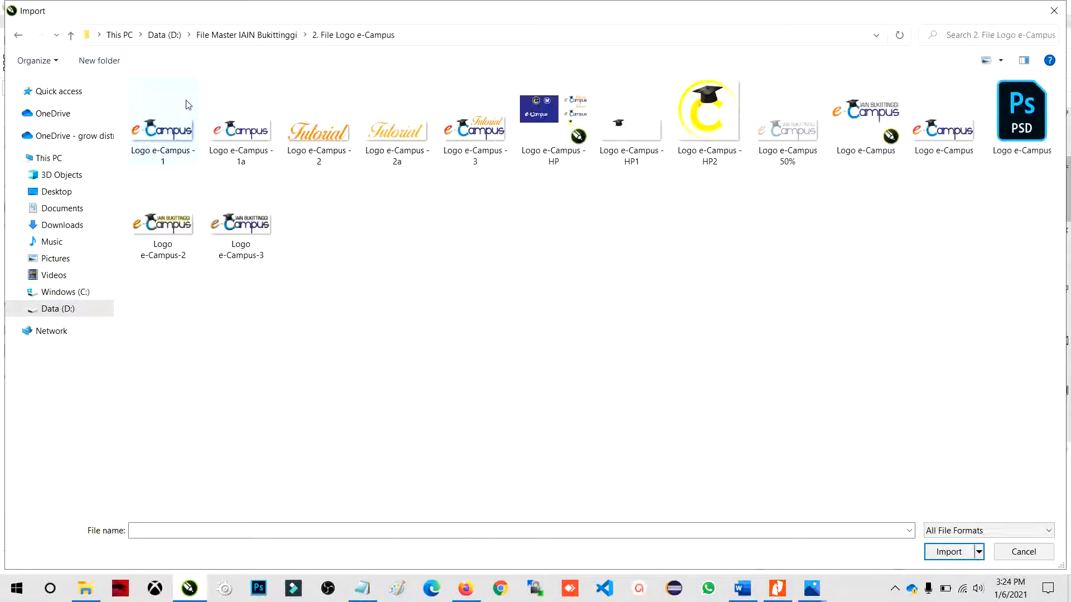
pyautogui.click(275, 36)
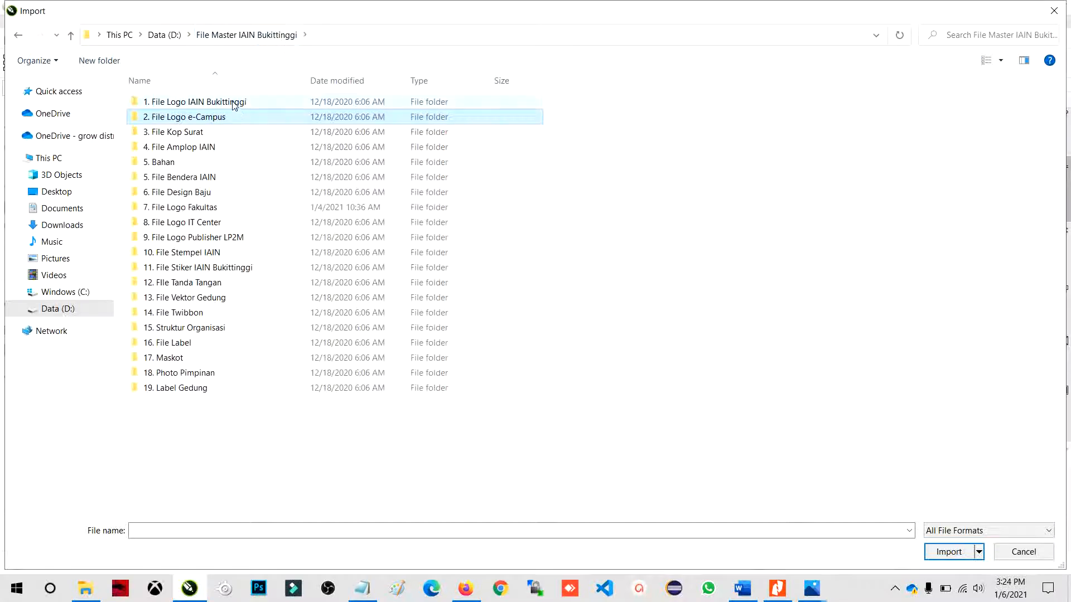
pyautogui.doubleClick(284, 101)
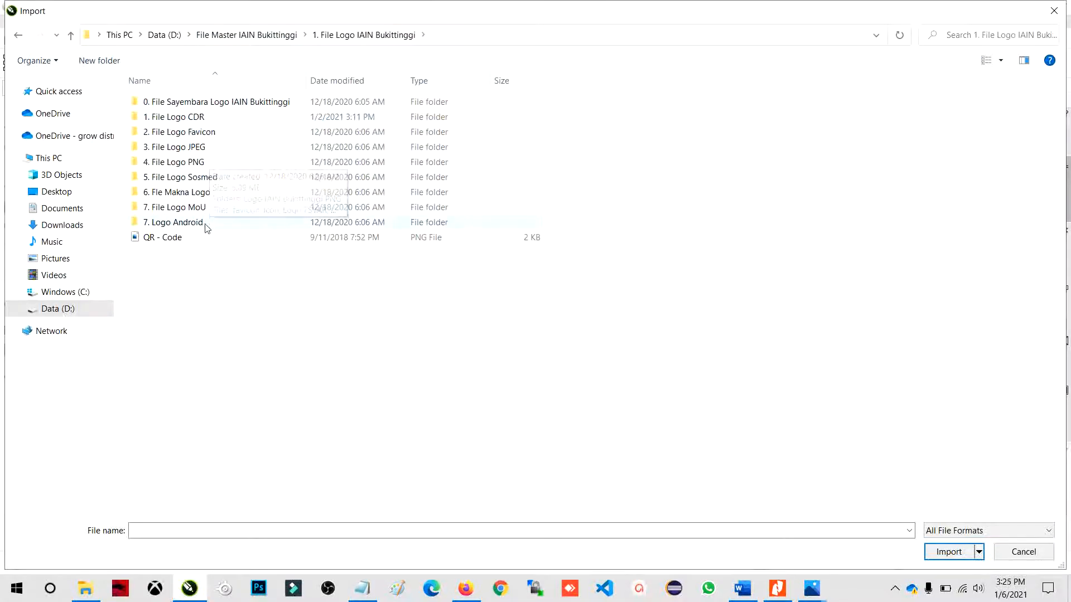
pyautogui.doubleClick(214, 165)
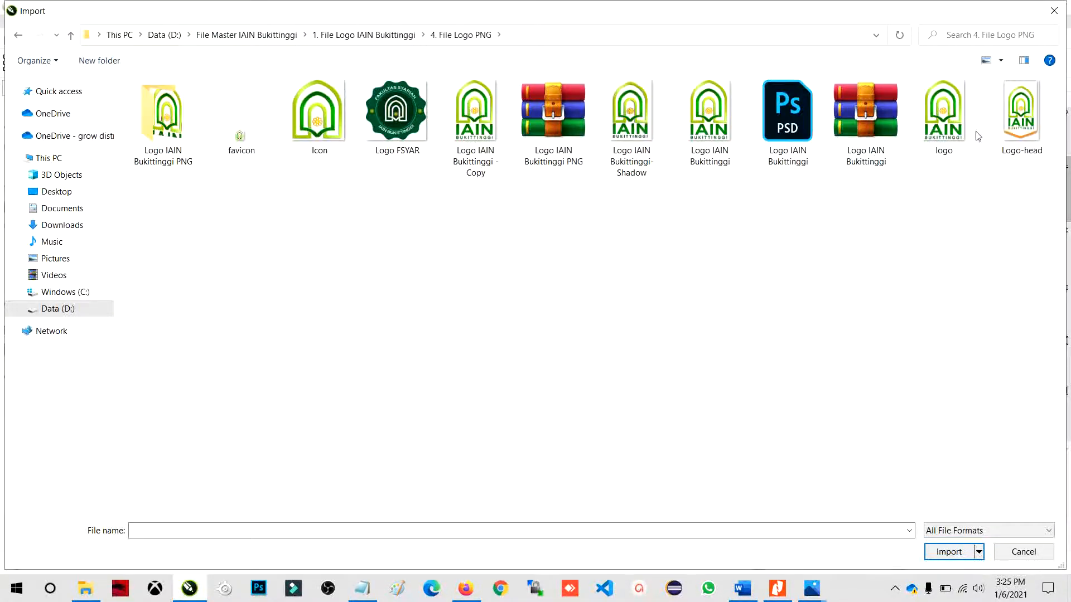
pyautogui.doubleClick(1020, 115)
pyautogui.click(162, 198)
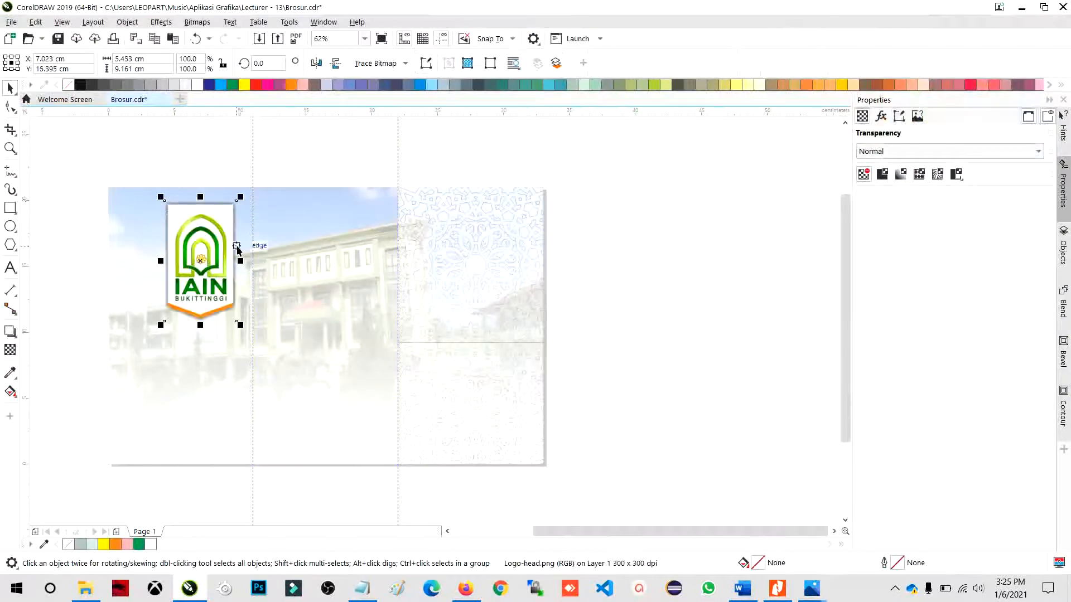
# Move the logo to the upper edge of the left panel and shrink it proportionally to about 2.4 × 4.1 cm.
pyautogui.scroll(1, 168, 212)
pyautogui.scroll(-1, 168, 211)
pyautogui.scroll(1, 116, 182)
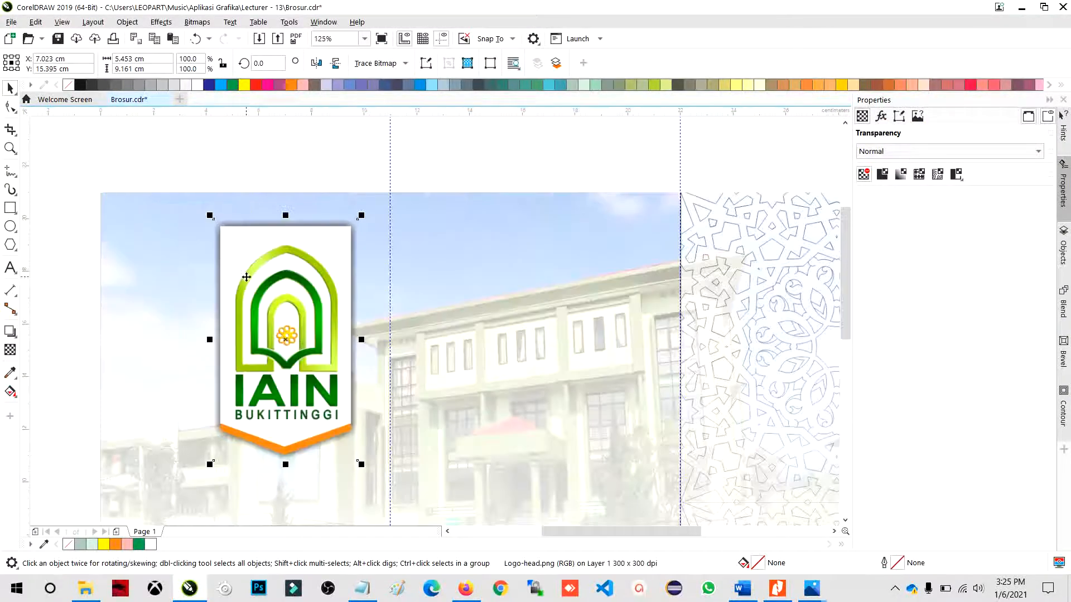
pyautogui.moveTo(246, 277); pyautogui.dragTo(200, 243)
pyautogui.moveTo(315, 431); pyautogui.dragTo(237, 333)
pyautogui.scroll(-2, 223, 338)
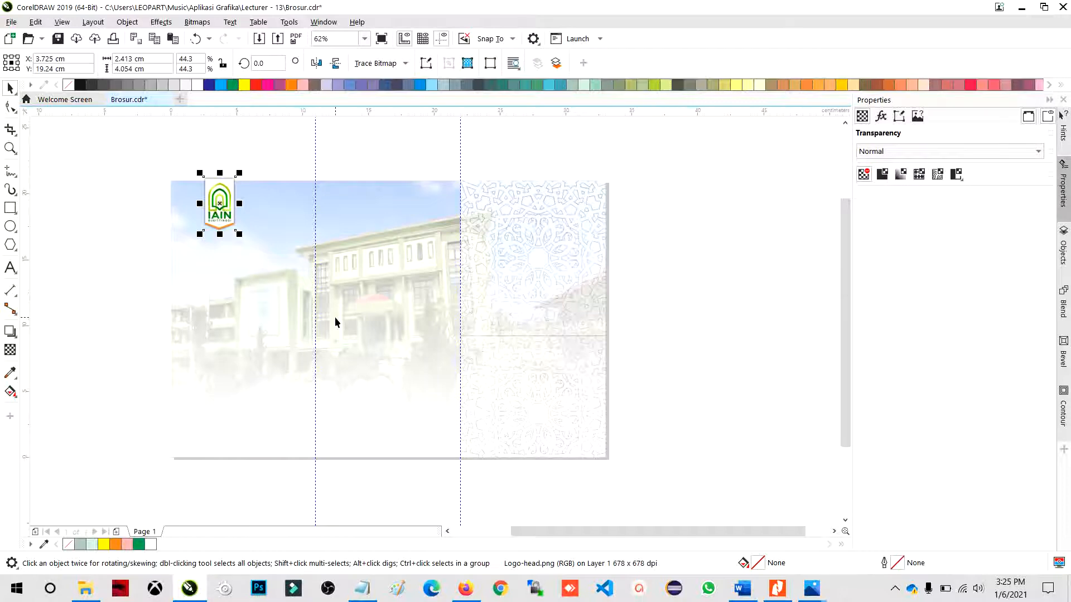
# Move the logo across to the upper edge of the right panel, over the ornament.
pyautogui.click(238, 257)
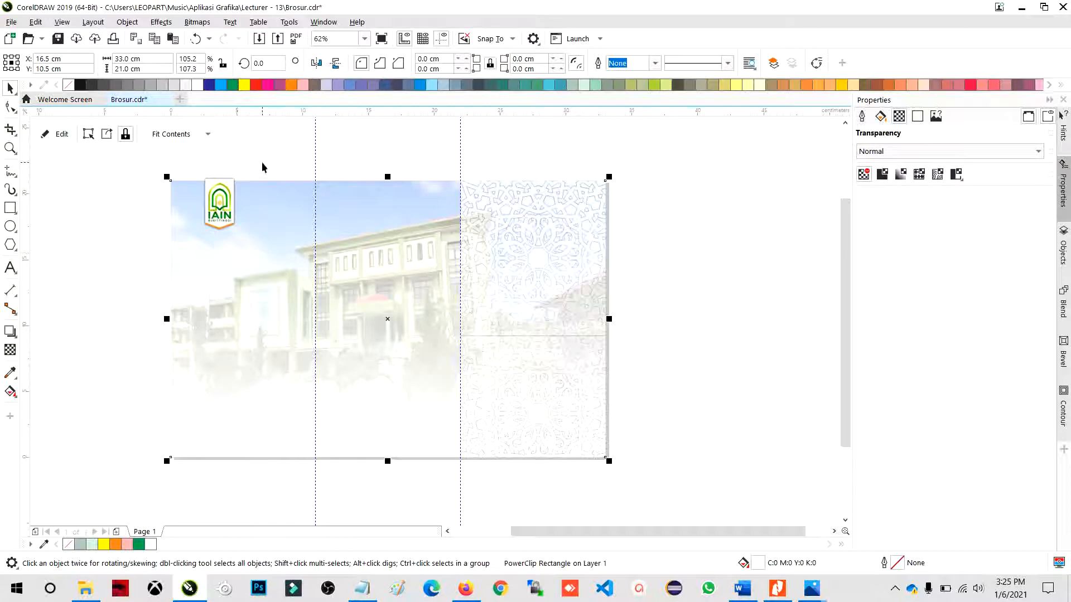
pyautogui.click(226, 203)
pyautogui.moveTo(219, 193); pyautogui.dragTo(527, 193)
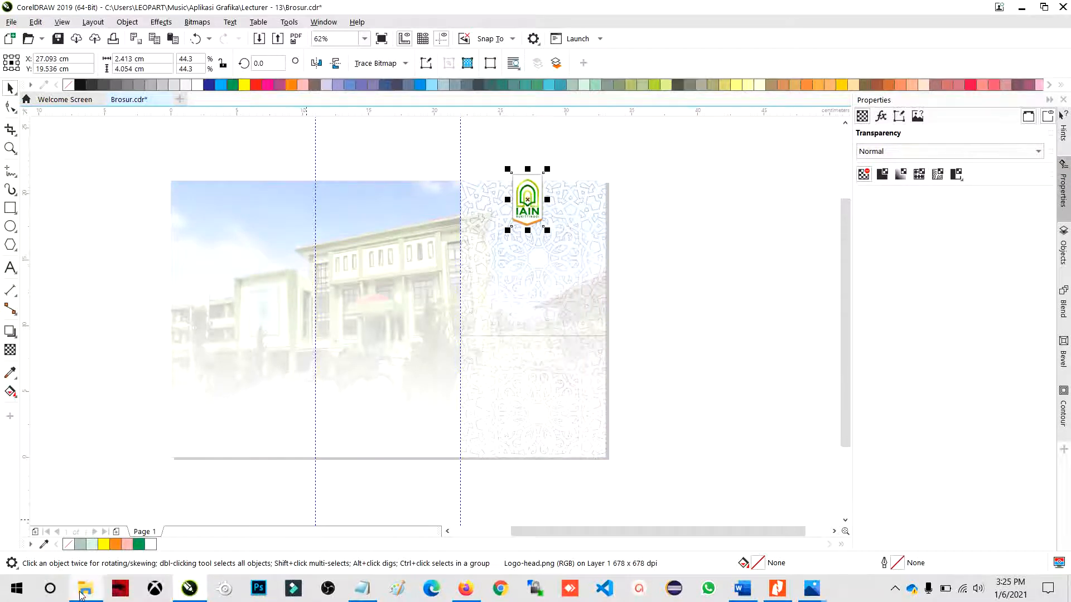
# Switch to the File Explorer window with the .jpg search results in Bahan to view the brochure templates.
pyautogui.moveTo(86, 588)
pyautogui.click(116, 527)
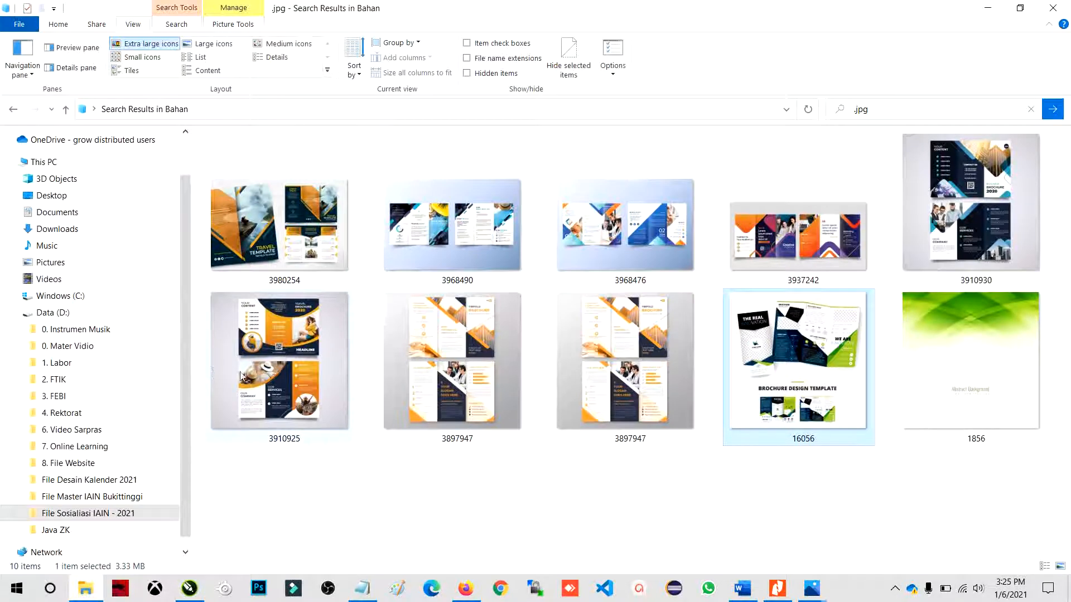
# Open Brosur S1 & D3 - (F4).cdr from "2. Brosur UM-MANDIRI - S1" in Bahan Sosialisasi under File Sosialiasi IAIN - 2021 in CorelDRAW.
pyautogui.click(73, 514)
pyautogui.doubleClick(281, 173)
pyautogui.doubleClick(277, 159)
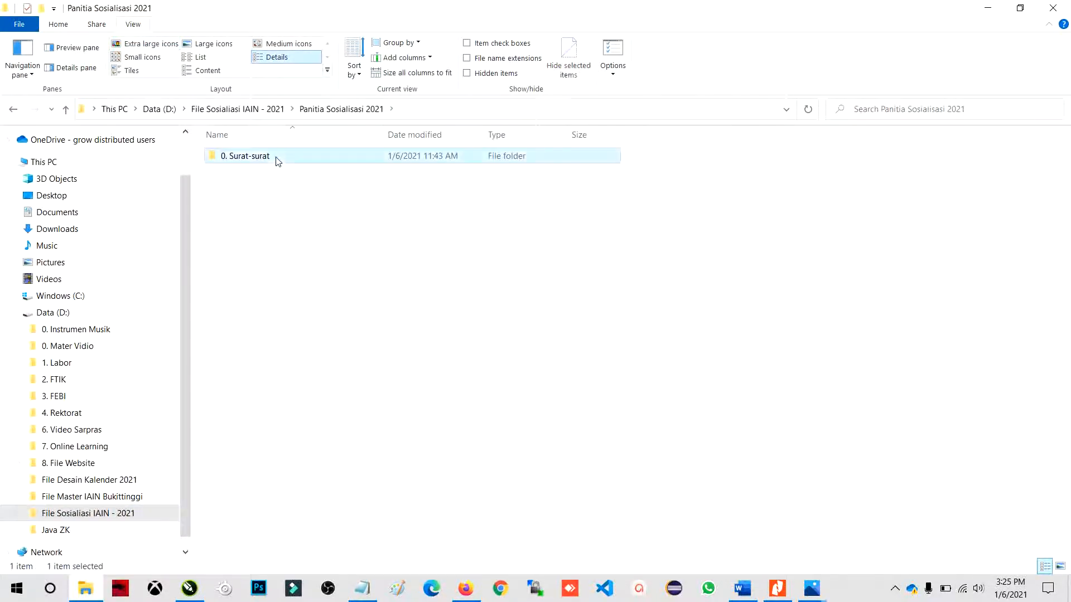
pyautogui.click(237, 108)
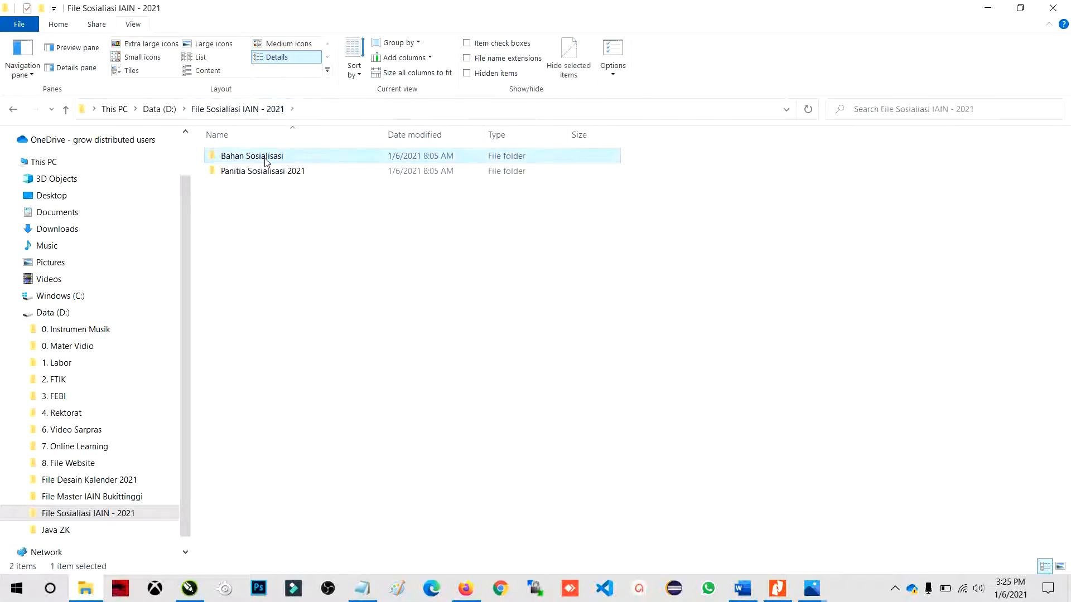
pyautogui.doubleClick(263, 158)
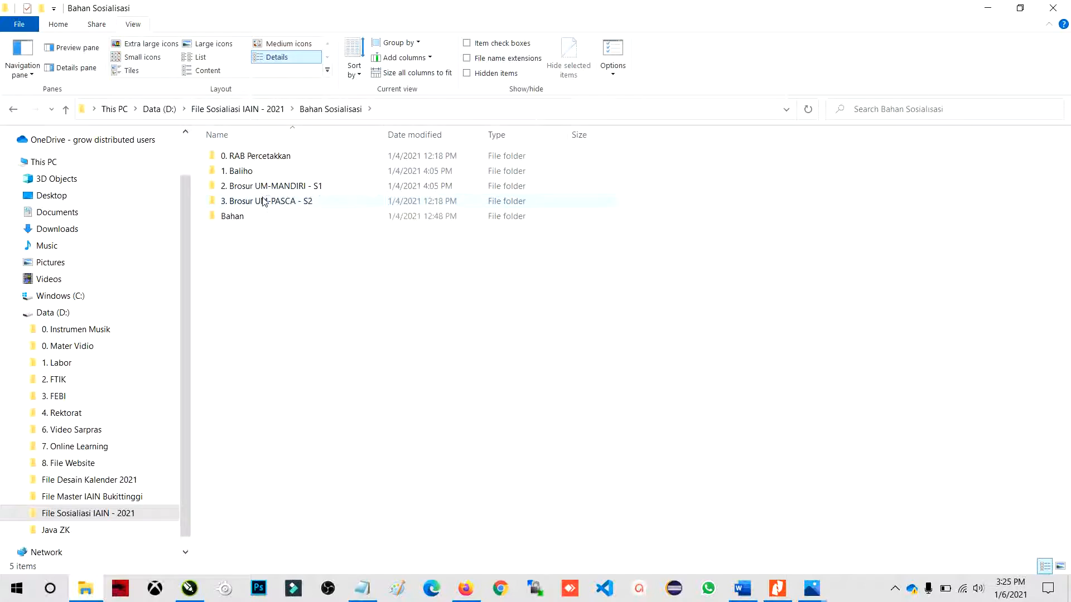
pyautogui.doubleClick(263, 190)
pyautogui.doubleClick(270, 185)
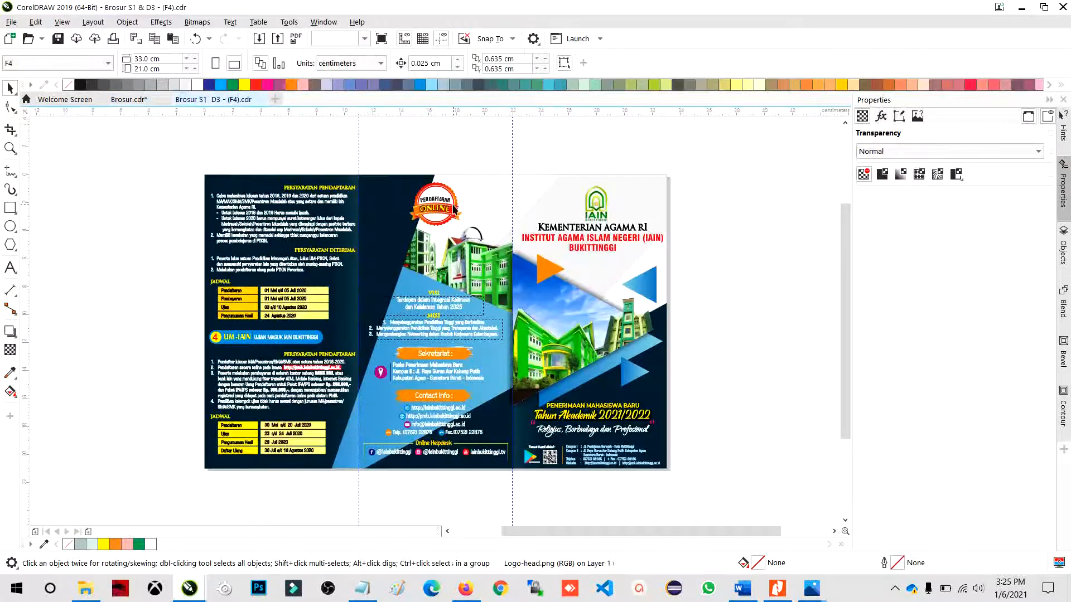
# Examine the layout and panel arrangement on both pages of the Brosur S1 & D3 reference brochure.
pyautogui.click(177, 532)
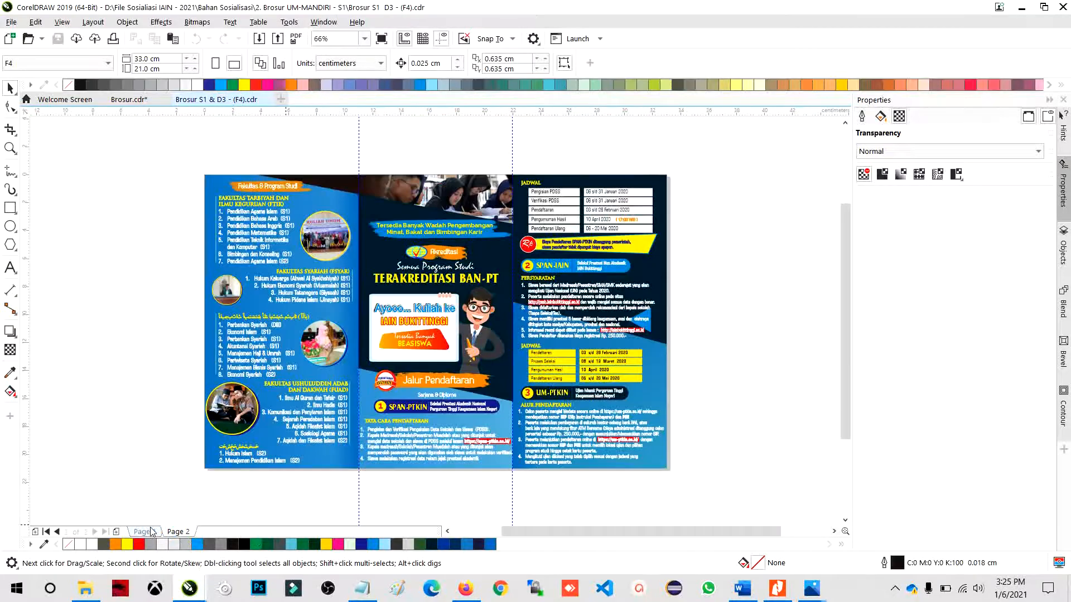
pyautogui.click(146, 531)
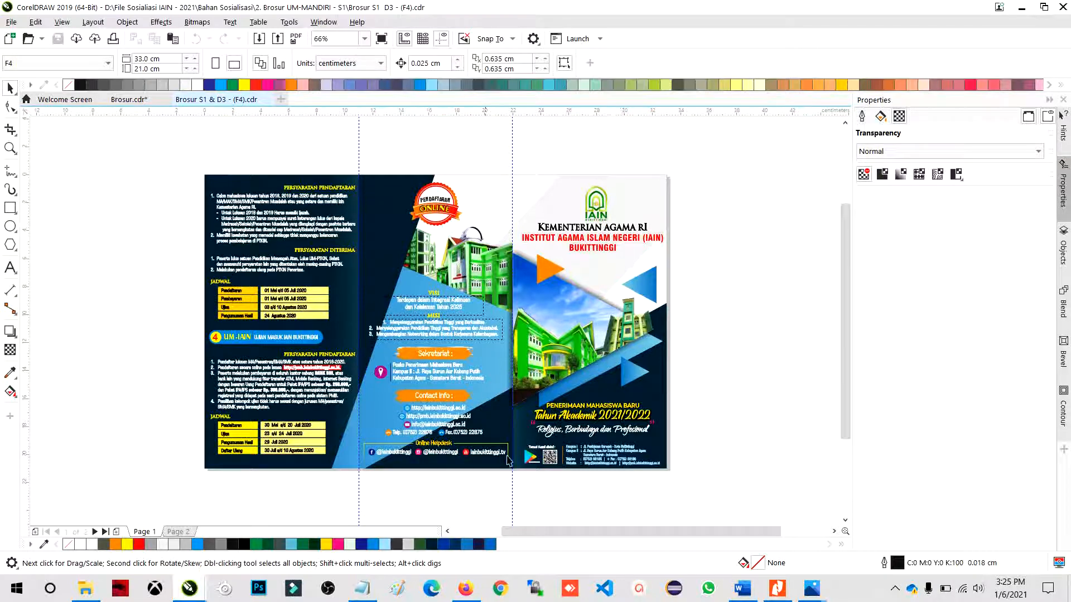
pyautogui.click(184, 533)
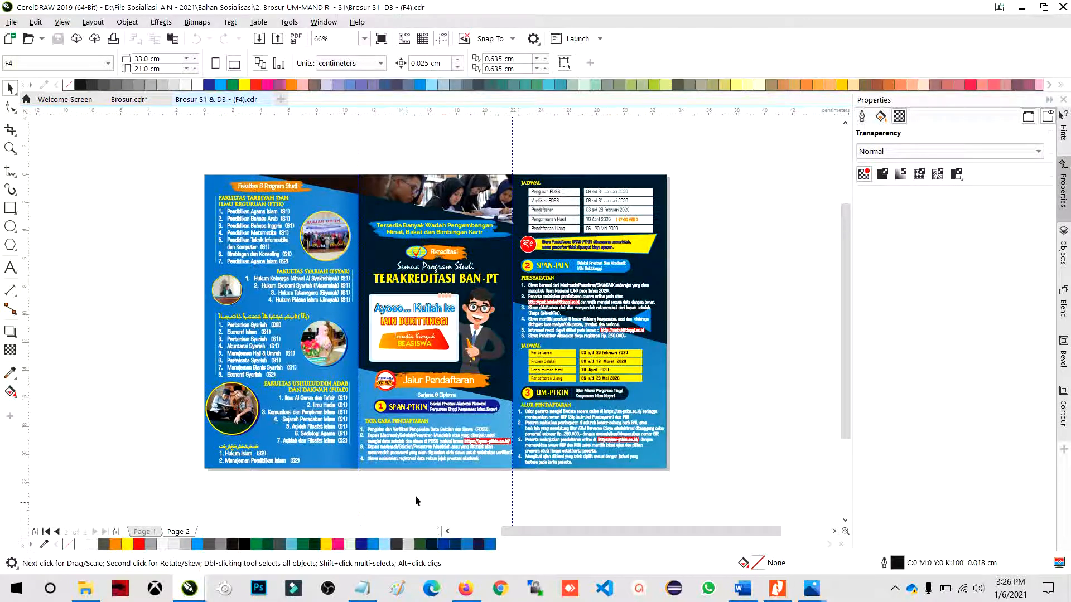
pyautogui.click(143, 530)
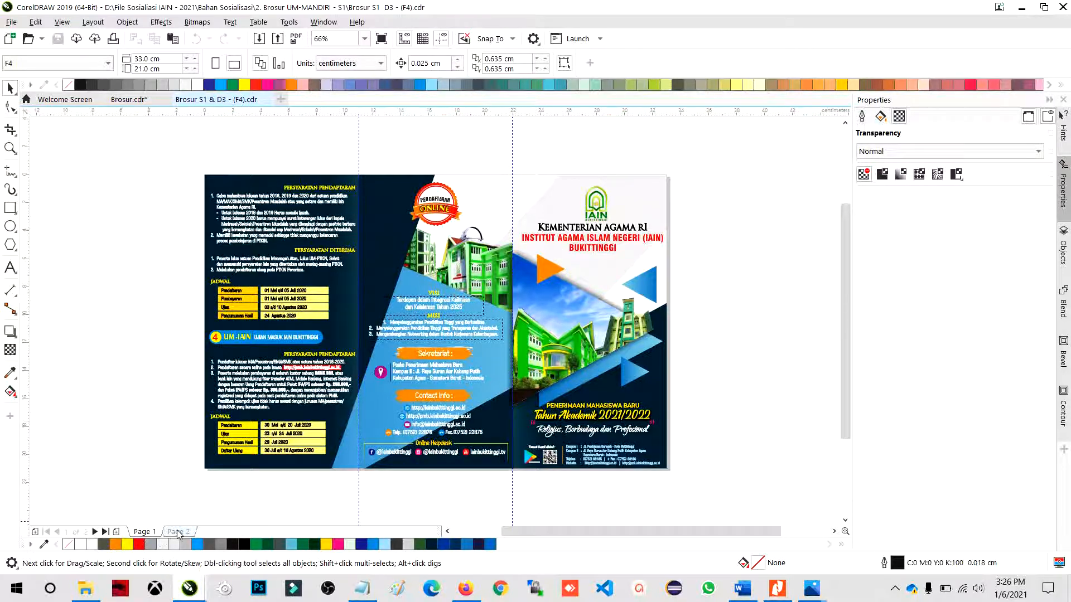
pyautogui.click(135, 102)
pyautogui.moveTo(139, 108); pyautogui.dragTo(141, 100)
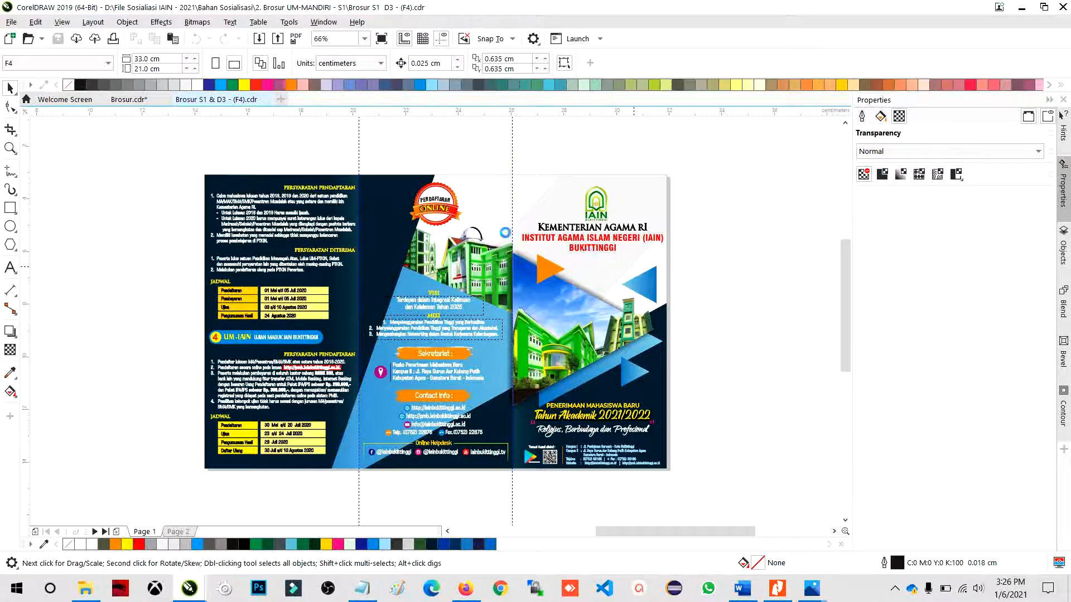
pyautogui.scroll(2, 633, 271)
pyautogui.scroll(-2, 472, 290)
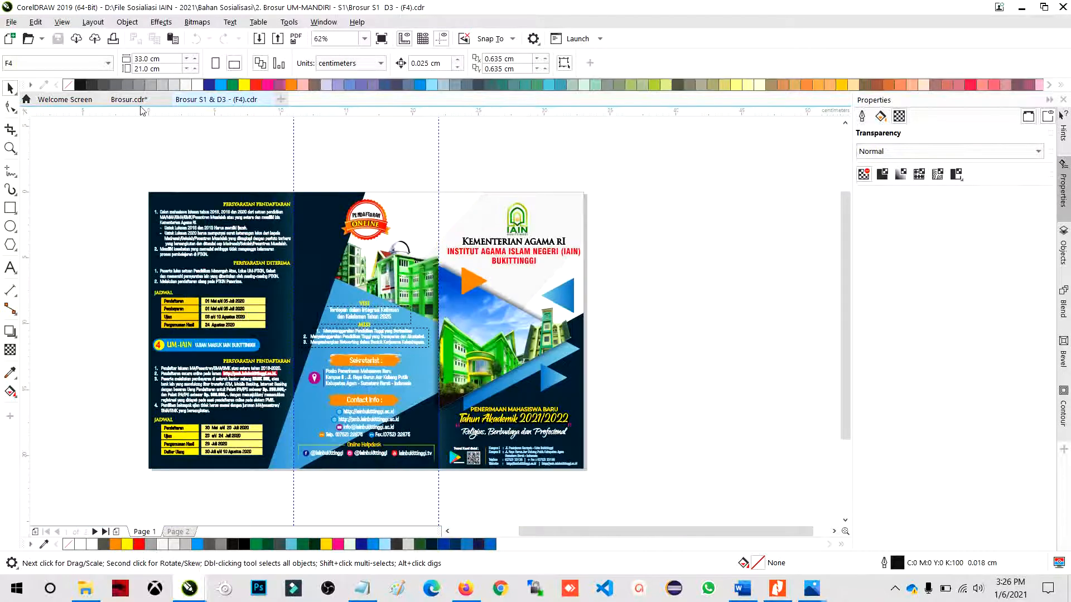
# Switch to Photos to examine the sample brochure Contoh Brosur-2.jpg, and close it to return to CorelDRAW.
pyautogui.moveTo(812, 588)
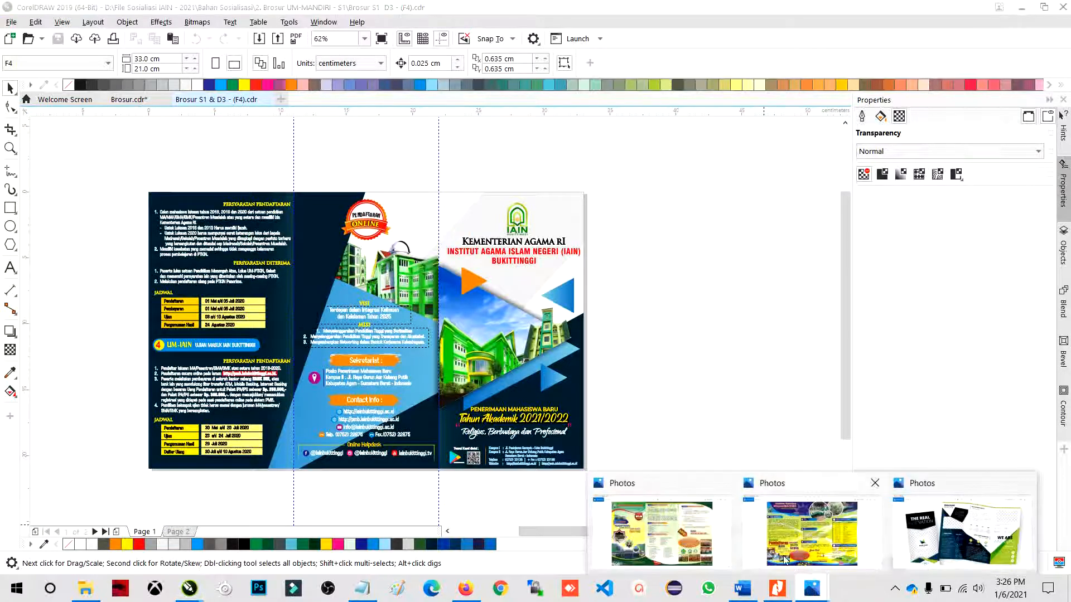
pyautogui.click(658, 537)
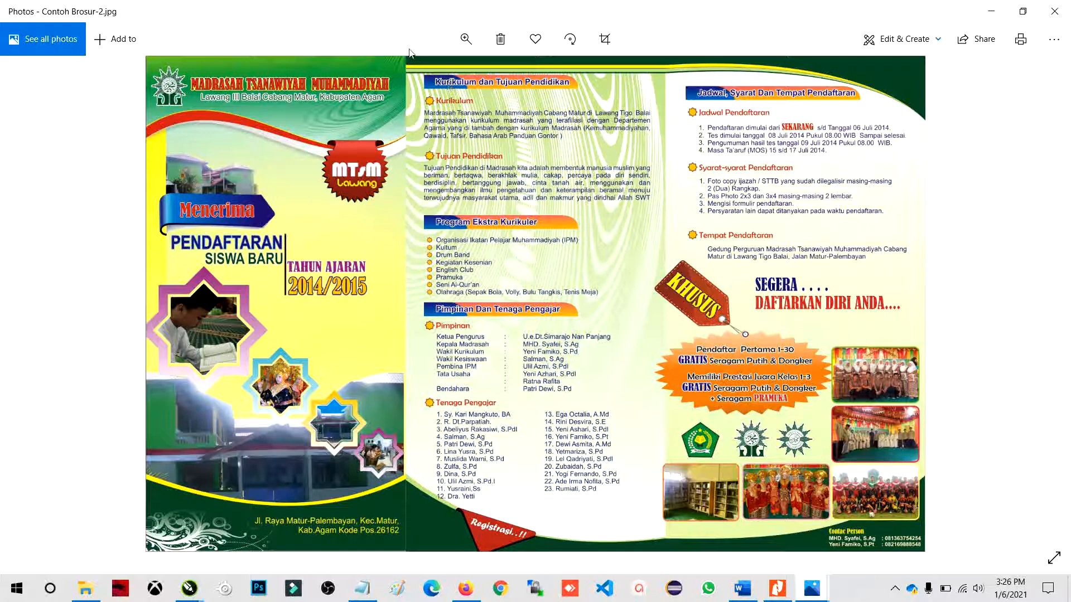
pyautogui.click(1053, 11)
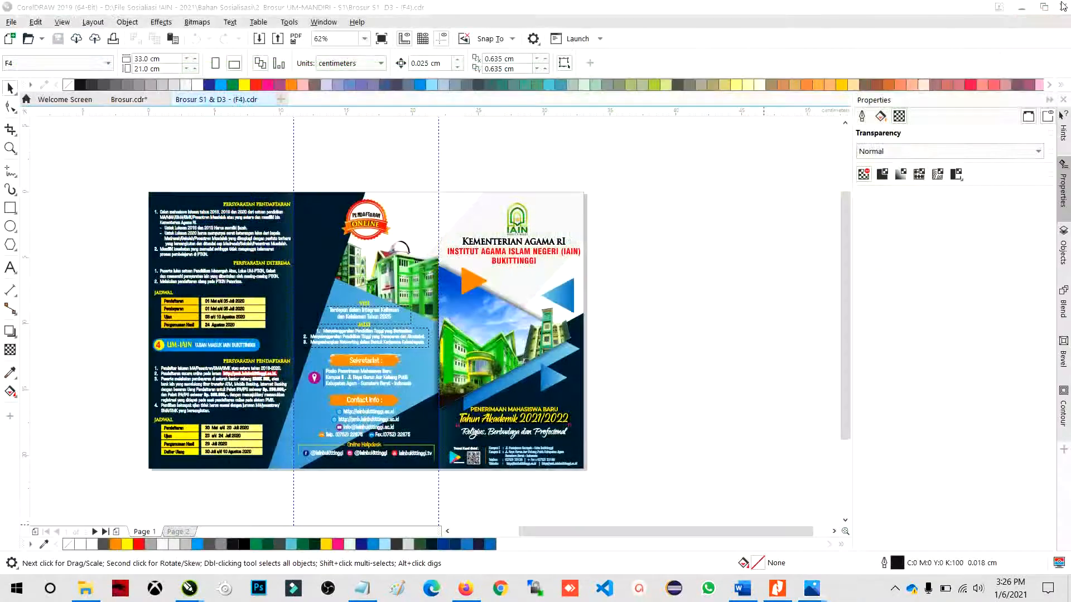
pyautogui.moveTo(818, 596)
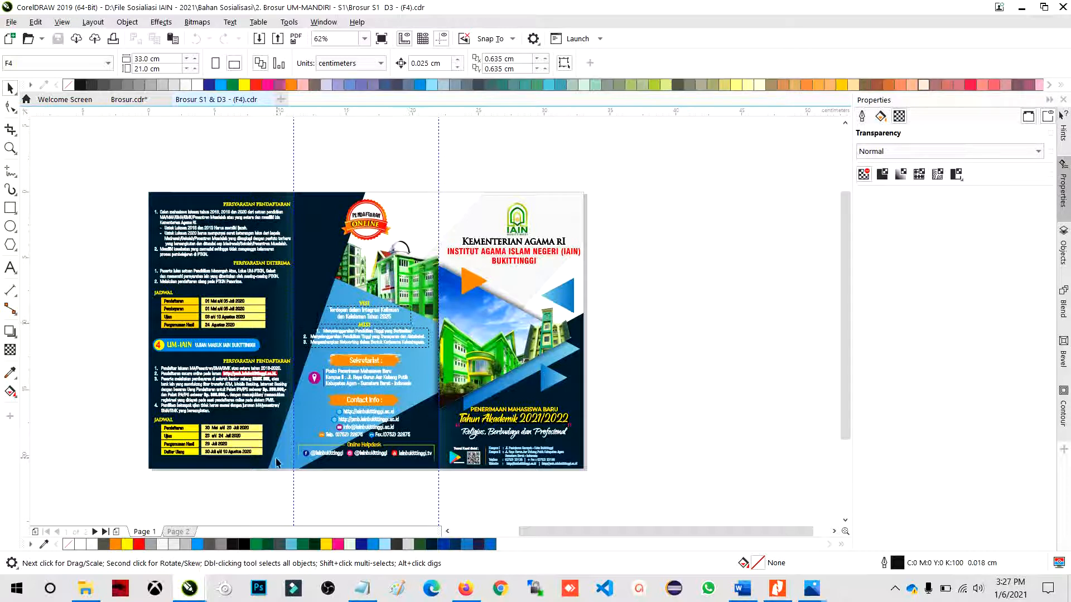
# Open the reference brochure's background PowerClip, inspect the shading strip along its first fold, and leave the contents.
pyautogui.doubleClick(289, 341)
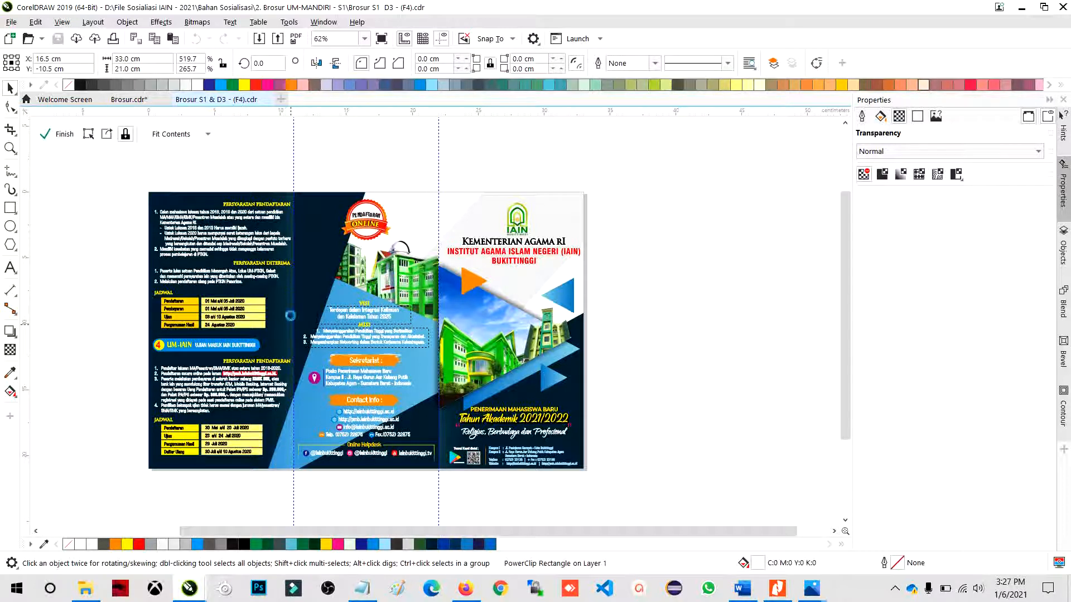
pyautogui.click(290, 319)
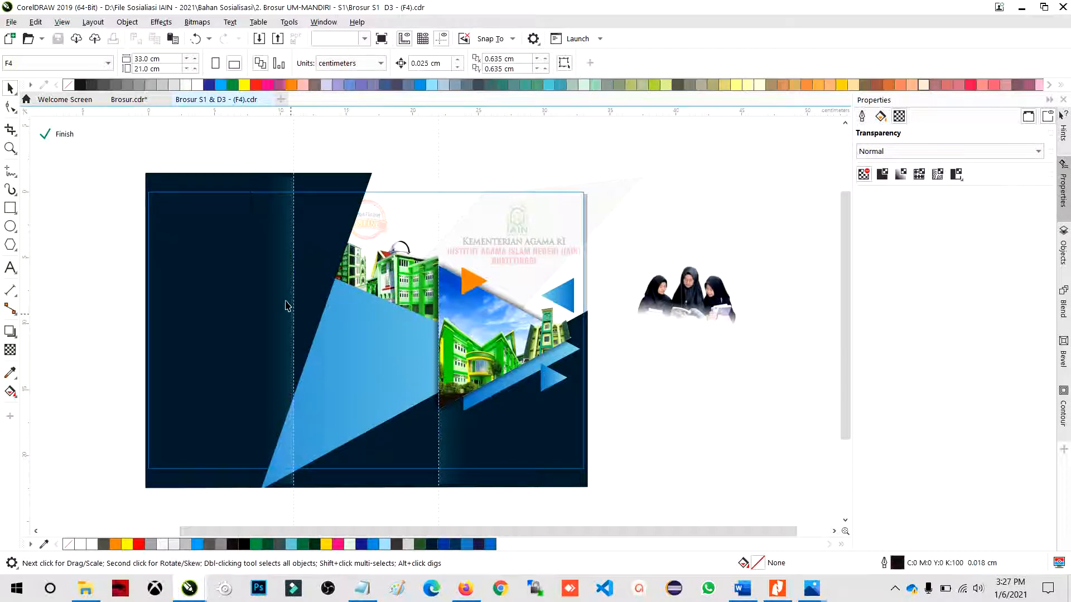
pyautogui.click(286, 305)
pyautogui.keyDown('ctrl'); pyautogui.click(88, 280); pyautogui.keyUp('ctrl')
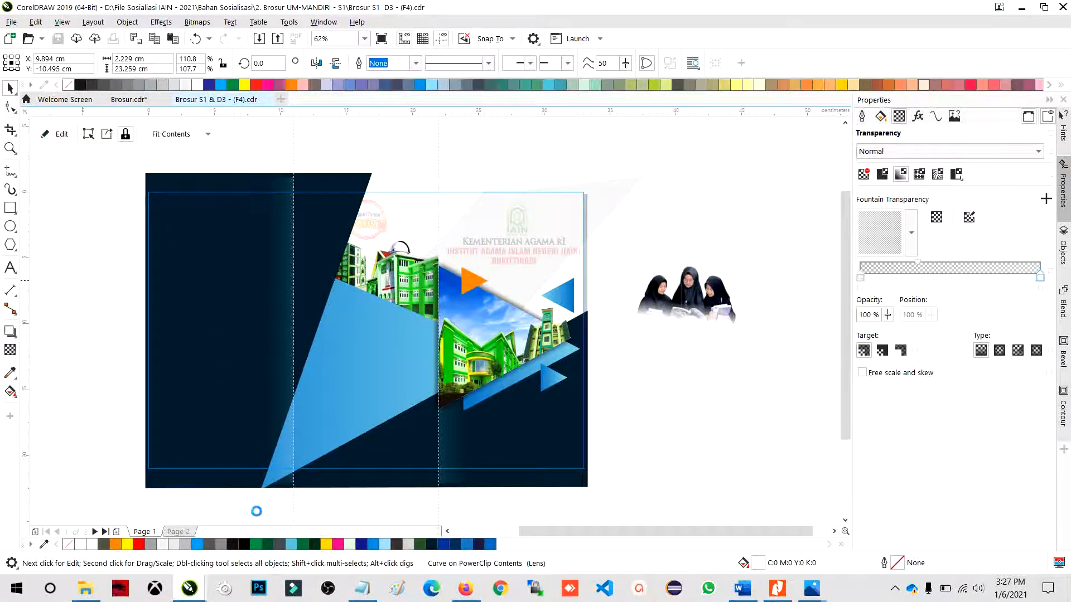
# Return to Brosur.cdr and open the contents of the page-sized background PowerClip for editing.
pyautogui.click(120, 99)
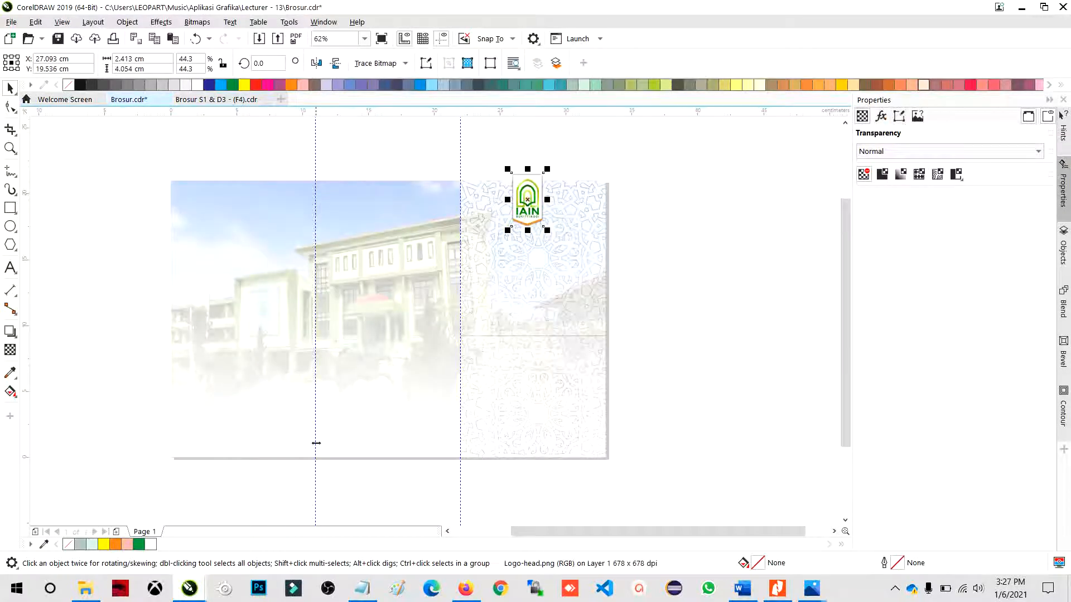
pyautogui.click(204, 262)
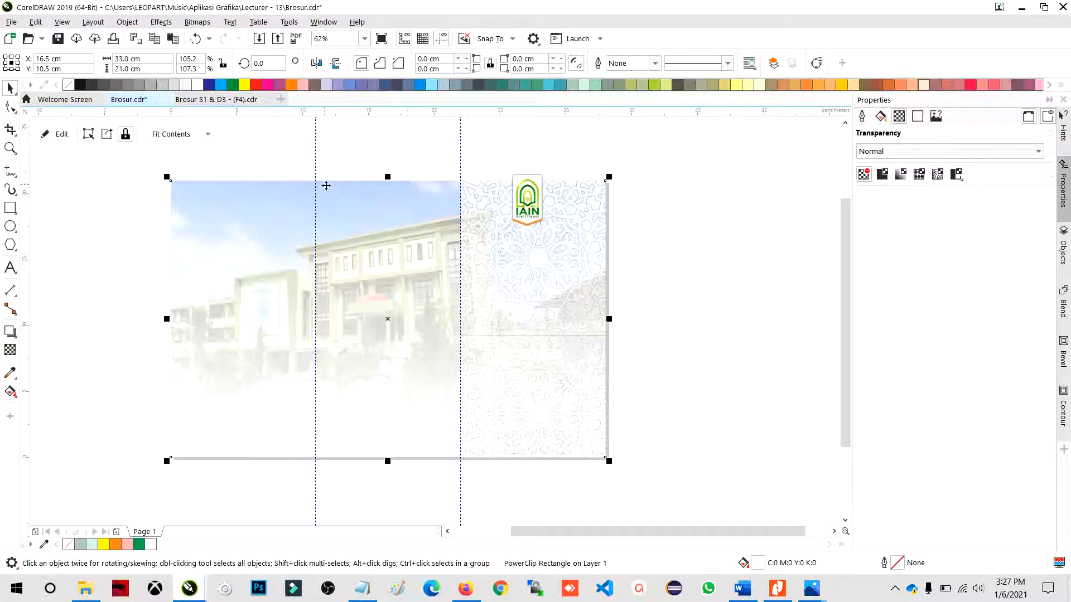
pyautogui.click(241, 346)
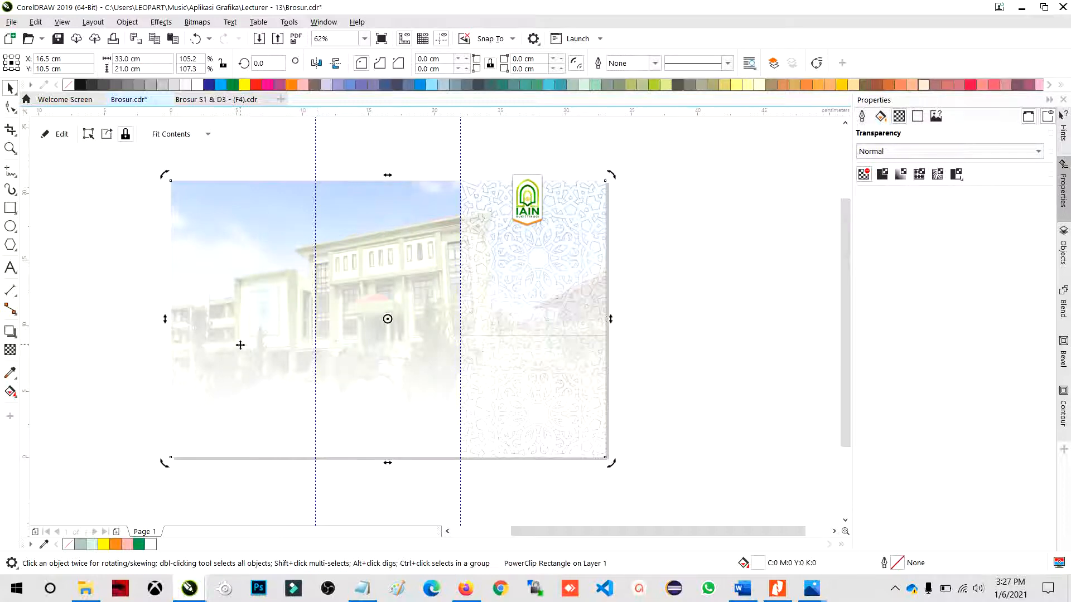
pyautogui.doubleClick(241, 338)
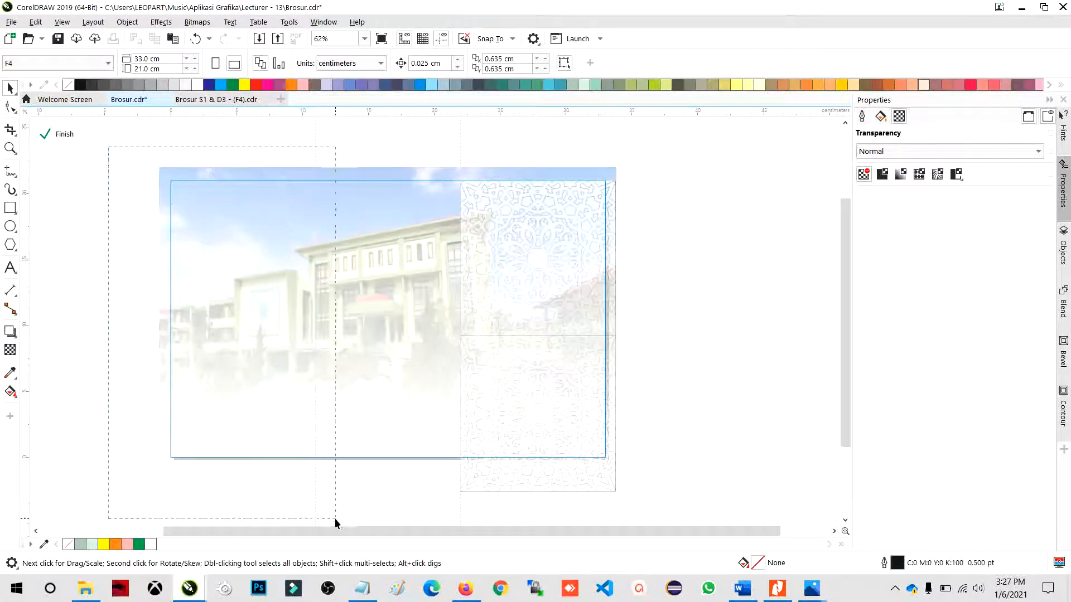
pyautogui.scroll(-1, 340, 507)
pyautogui.click(279, 242)
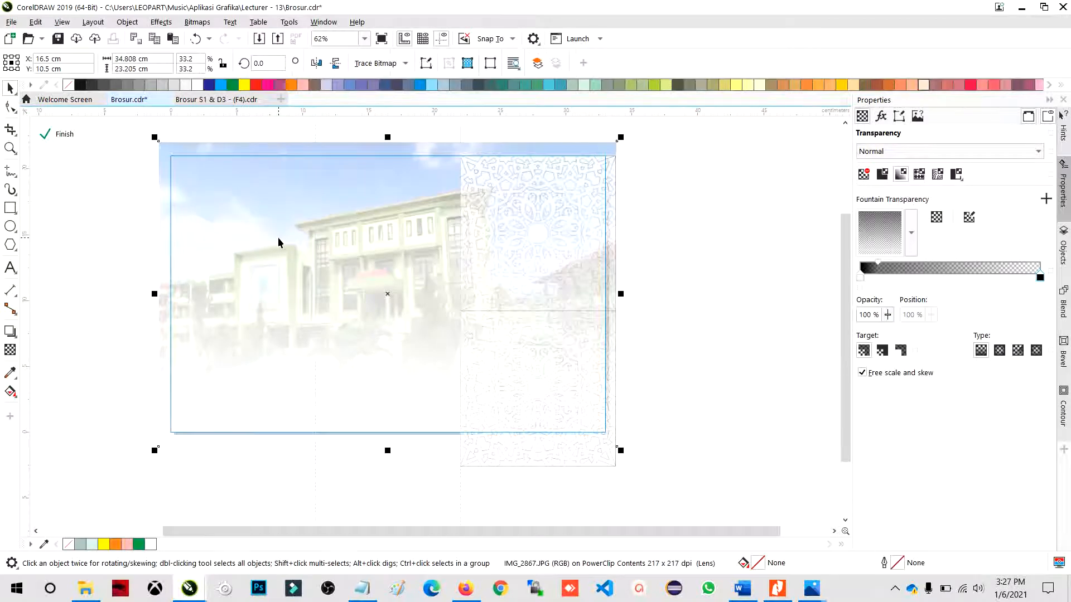
pyautogui.click(76, 270)
pyautogui.click(208, 254)
pyautogui.moveTo(209, 257); pyautogui.dragTo(461, 324)
pyautogui.hotkey('ctrl', 'z')
pyautogui.click(64, 241)
# Draw a rectangle over the left panel at full page height, 21 cm, and set its width to 11 cm.
pyautogui.click(10, 207)
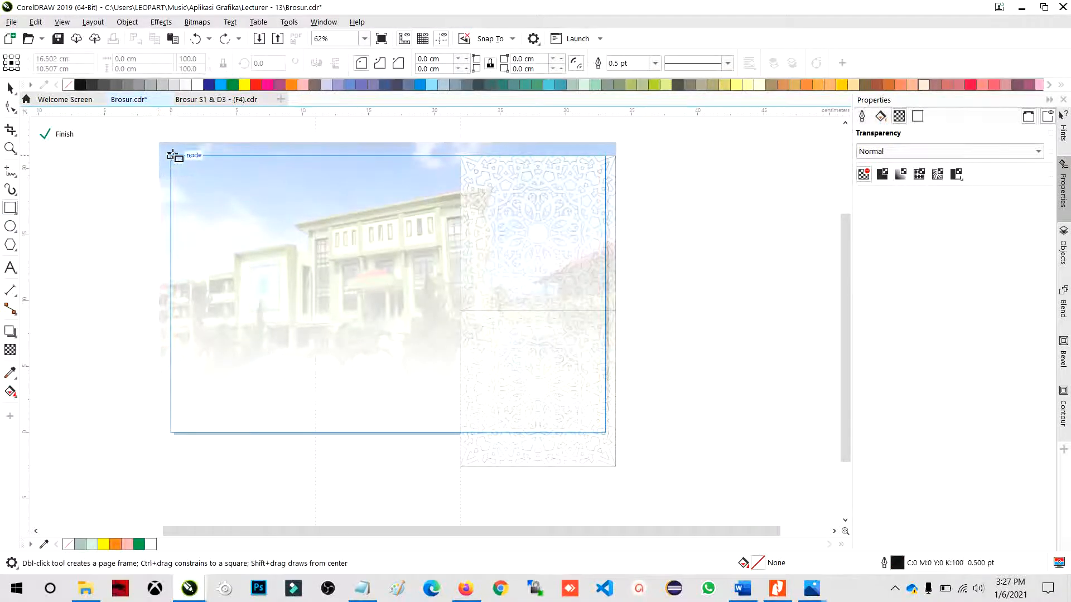
pyautogui.moveTo(172, 155); pyautogui.dragTo(317, 434)
pyautogui.click(159, 59)
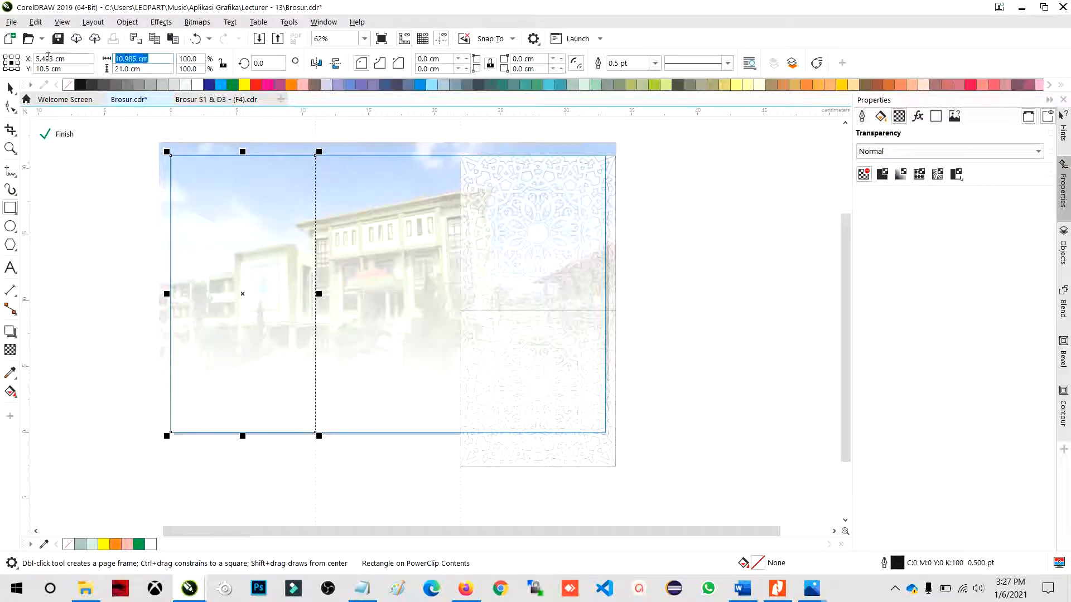
pyautogui.write('11')
pyautogui.press('Return')
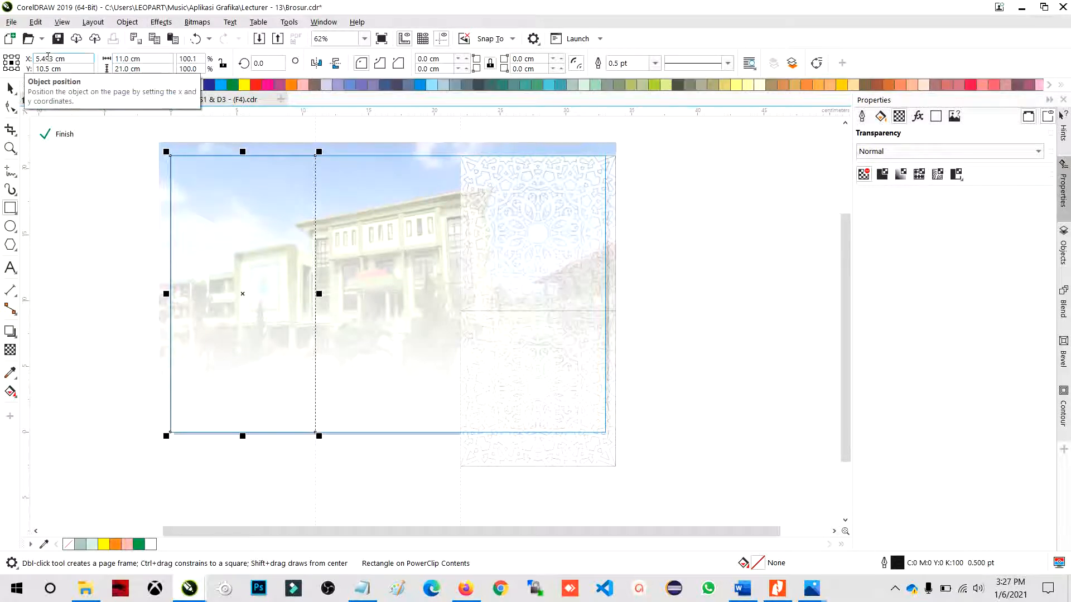
# Narrow the rectangle from its left side into a strip about 2.1 cm wide ending at the first fold guide.
pyautogui.click(10, 89)
pyautogui.scroll(2, 160, 147)
pyautogui.scroll(2, 159, 146)
pyautogui.scroll(2, 206, 223)
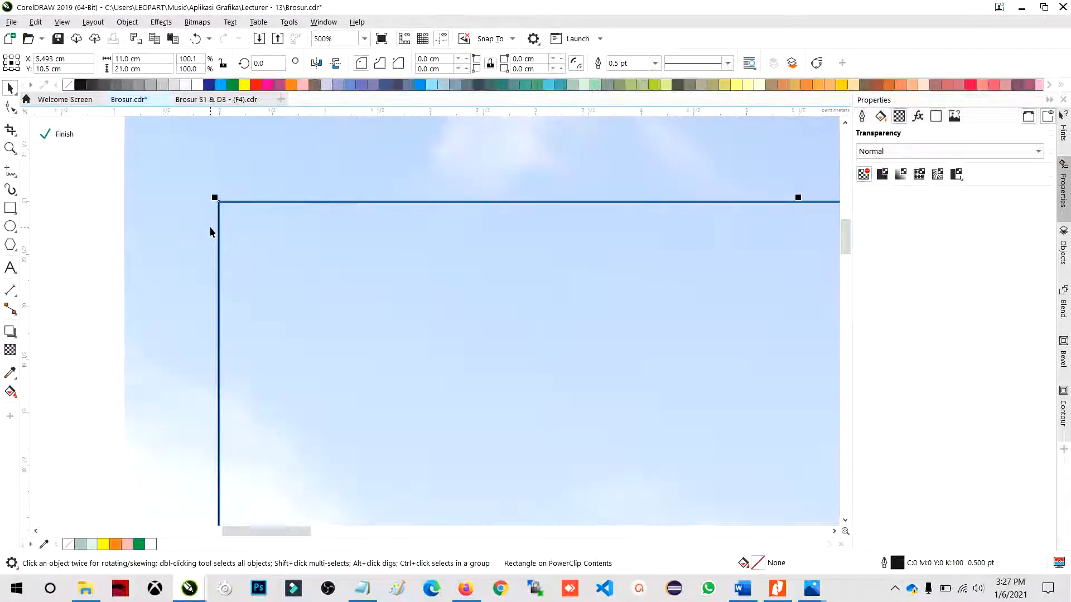
pyautogui.scroll(-4, 211, 231)
pyautogui.click(170, 236)
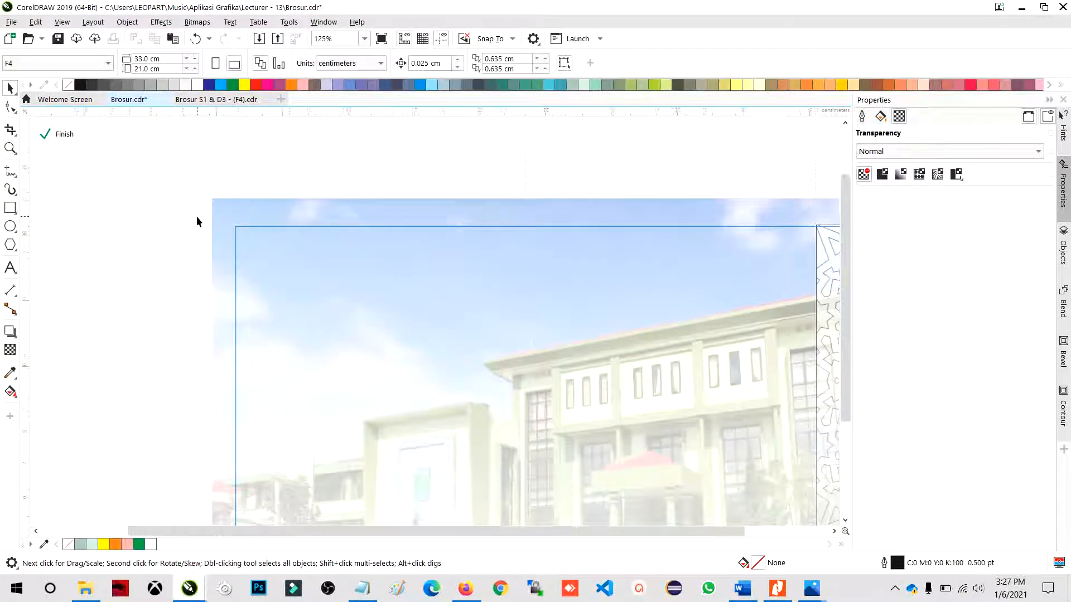
pyautogui.scroll(-4, 202, 223)
pyautogui.click(226, 265)
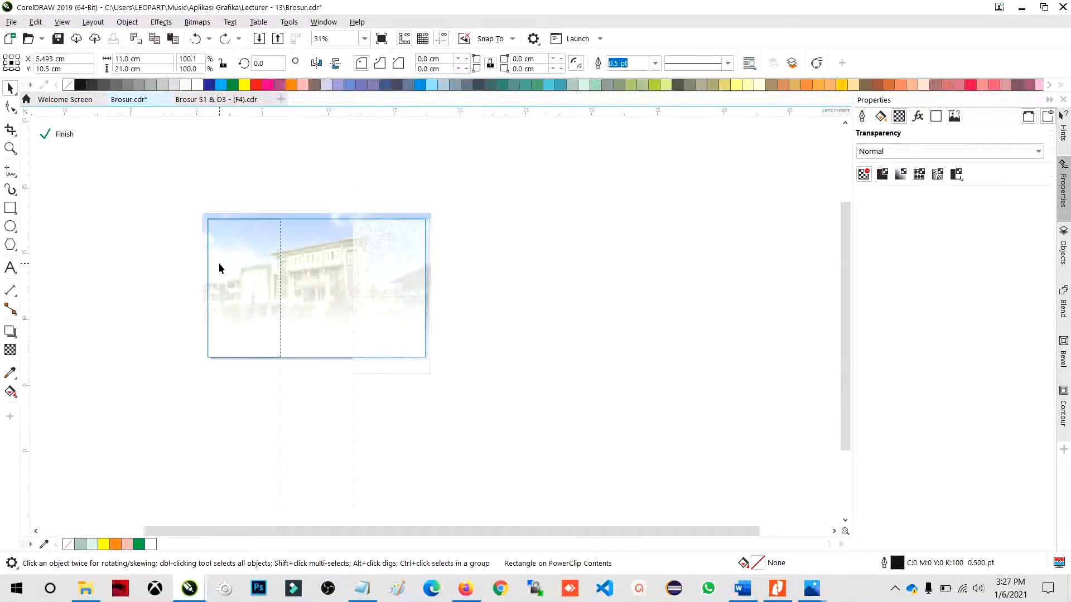
pyautogui.scroll(2, 219, 263)
pyautogui.moveTo(190, 320); pyautogui.dragTo(308, 326)
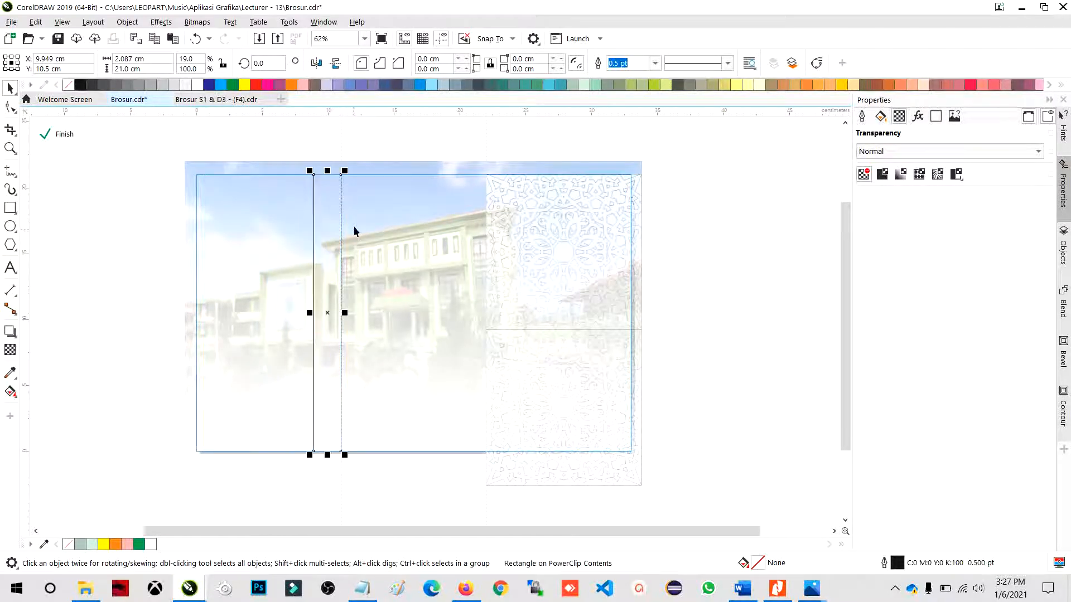
# Examine the fold shading in the Brosur S1 & D3 reference brochure again and return to Brosur.cdr.
pyautogui.click(259, 99)
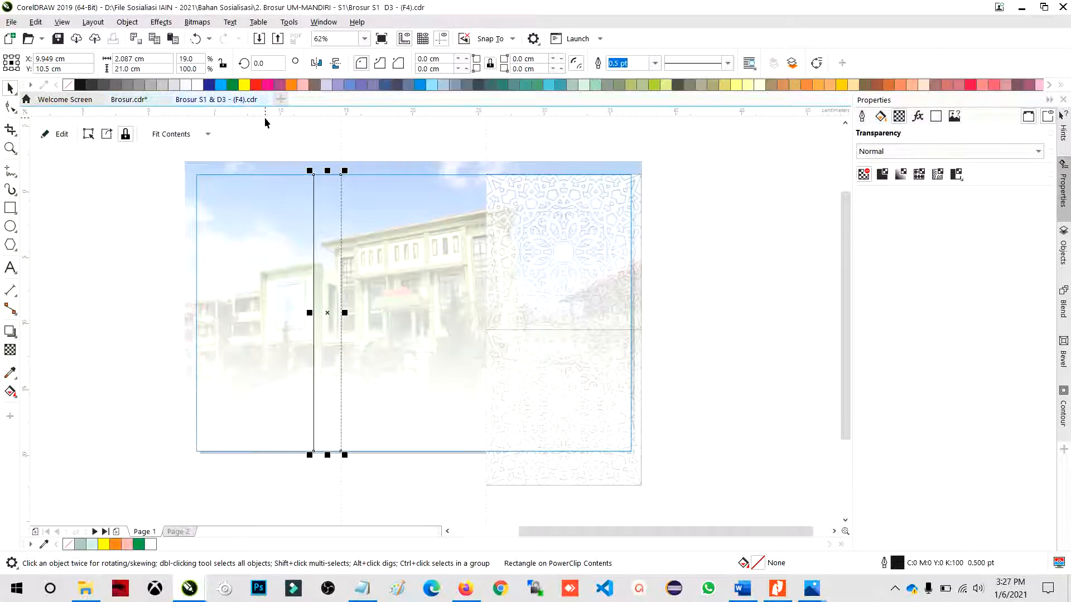
pyautogui.scroll(2, 417, 132)
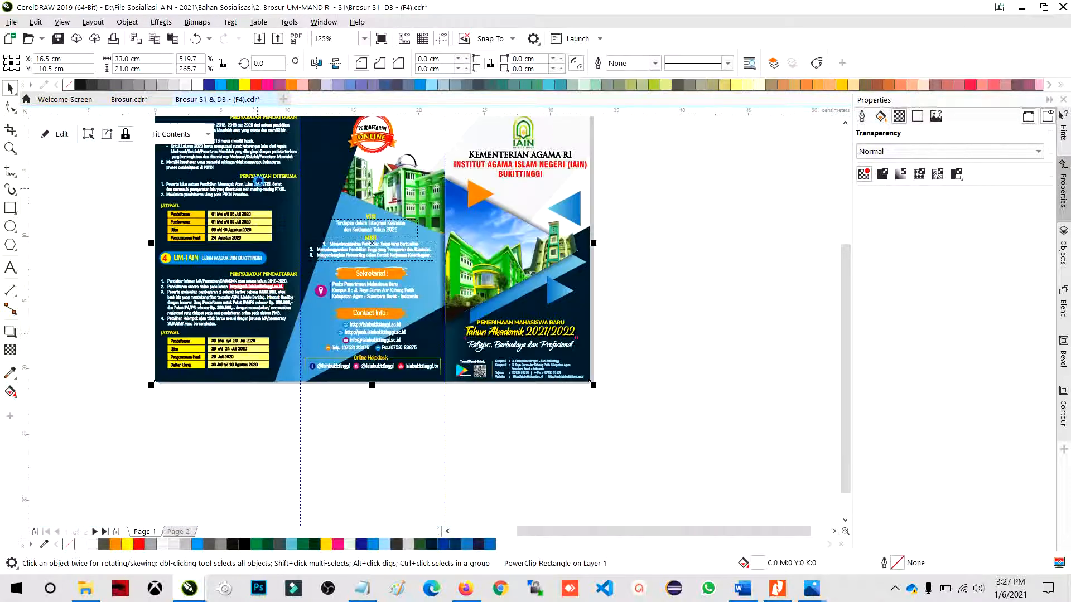
pyautogui.scroll(-2, 468, 140)
pyautogui.click(127, 100)
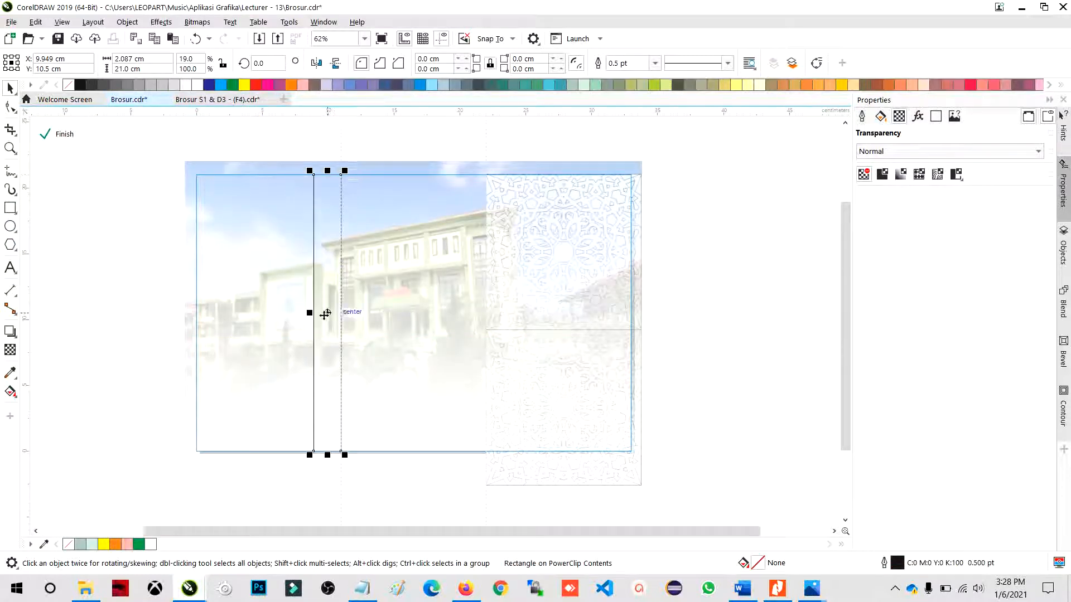
# Fill the narrow fold strip with black (K 100) and remove its outline.
pyautogui.click(104, 88)
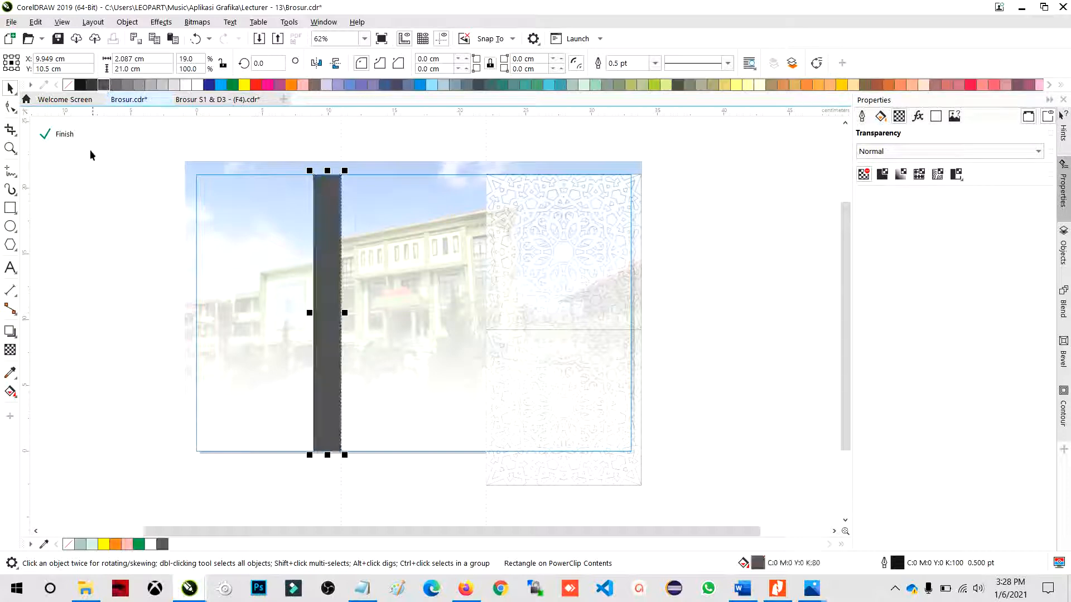
pyautogui.click(68, 88)
pyautogui.rightClick(68, 88)
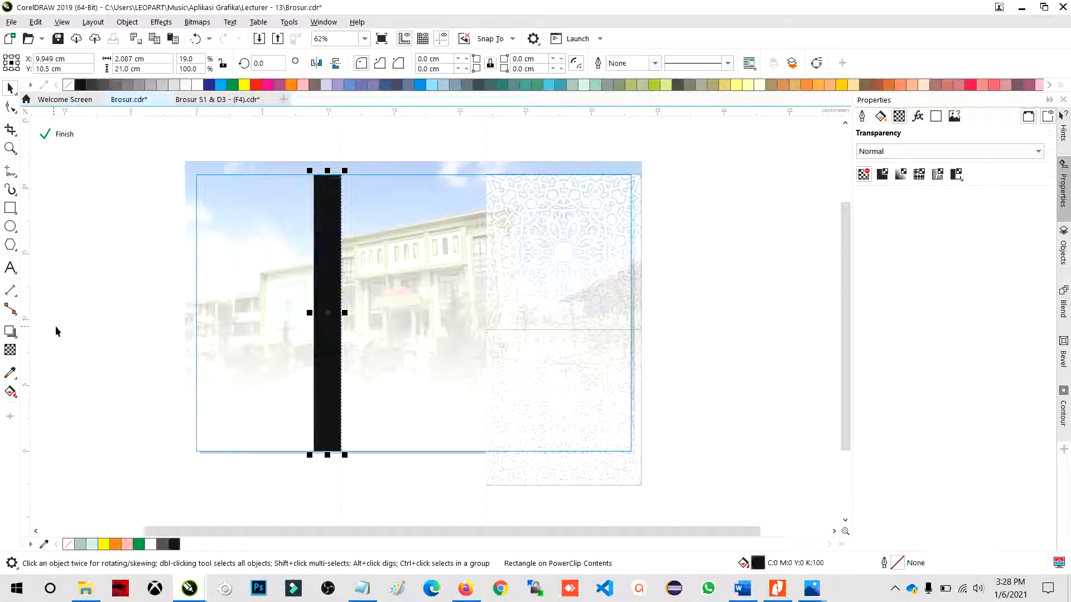
# Apply a linear fountain transparency across the fold strip, opaque at the fold guide and fading horizontally to its left edge, angled at -180°.
pyautogui.click(10, 350)
pyautogui.scroll(2, 329, 308)
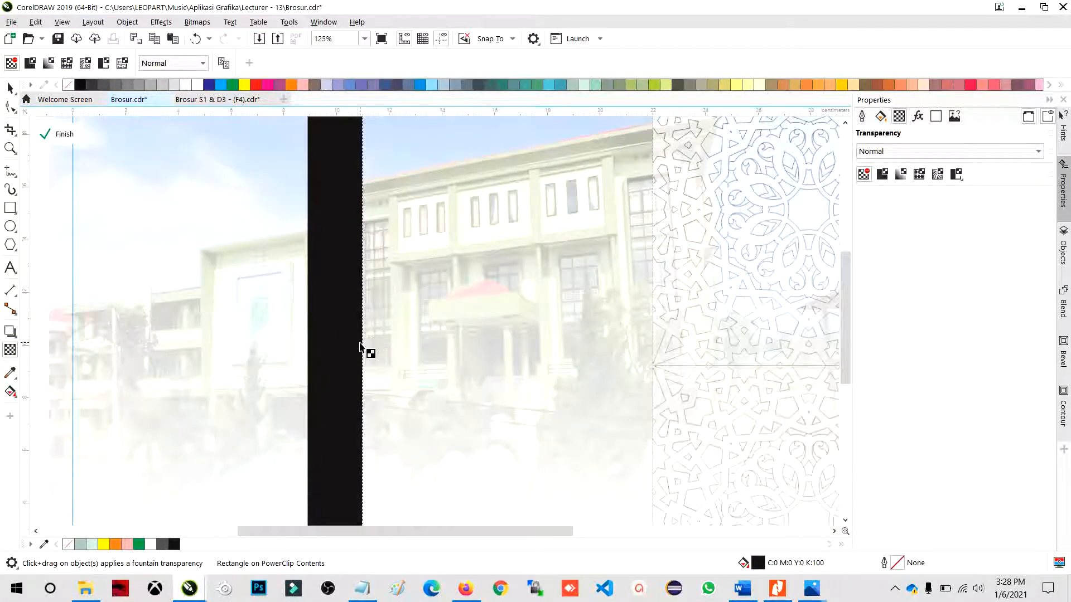
pyautogui.moveTo(361, 343); pyautogui.dragTo(307, 344)
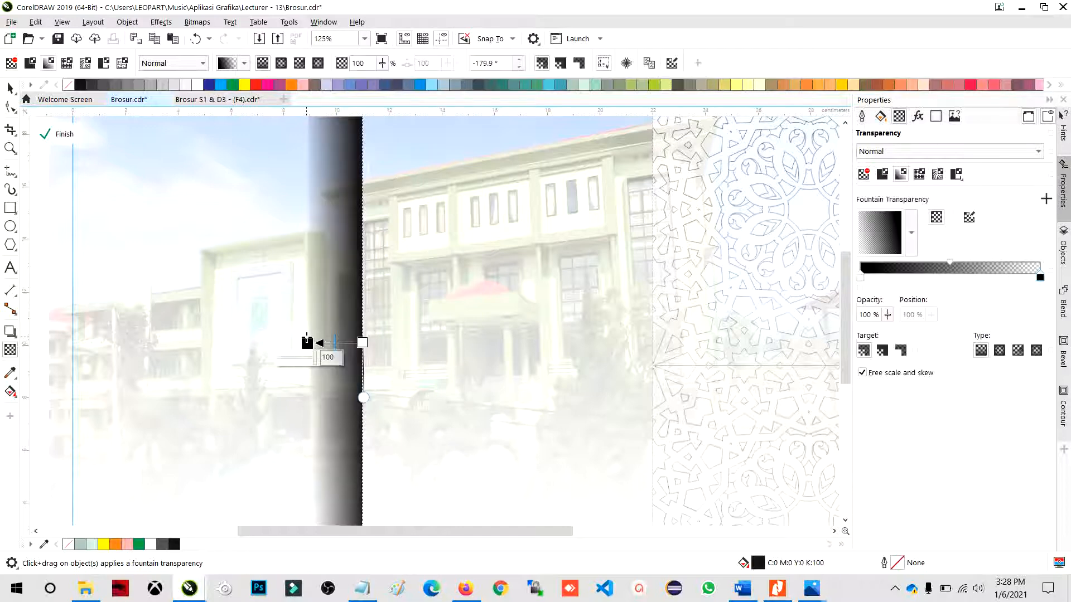
pyautogui.scroll(2, 334, 351)
pyautogui.scroll(2, 296, 355)
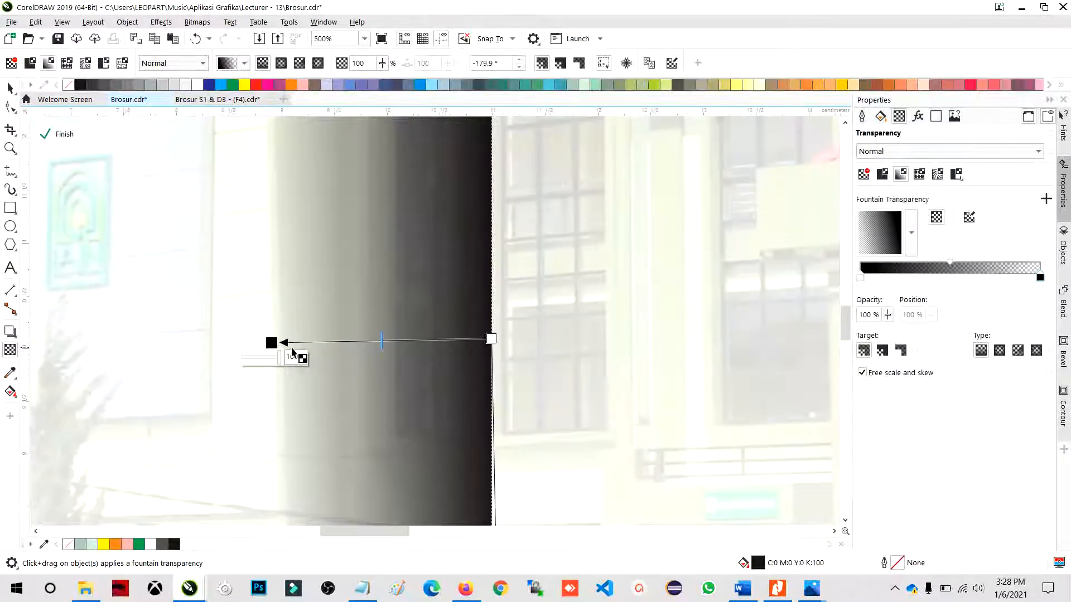
pyautogui.moveTo(271, 339); pyautogui.dragTo(272, 338)
pyautogui.scroll(-1, 321, 351)
pyautogui.scroll(-2, 322, 350)
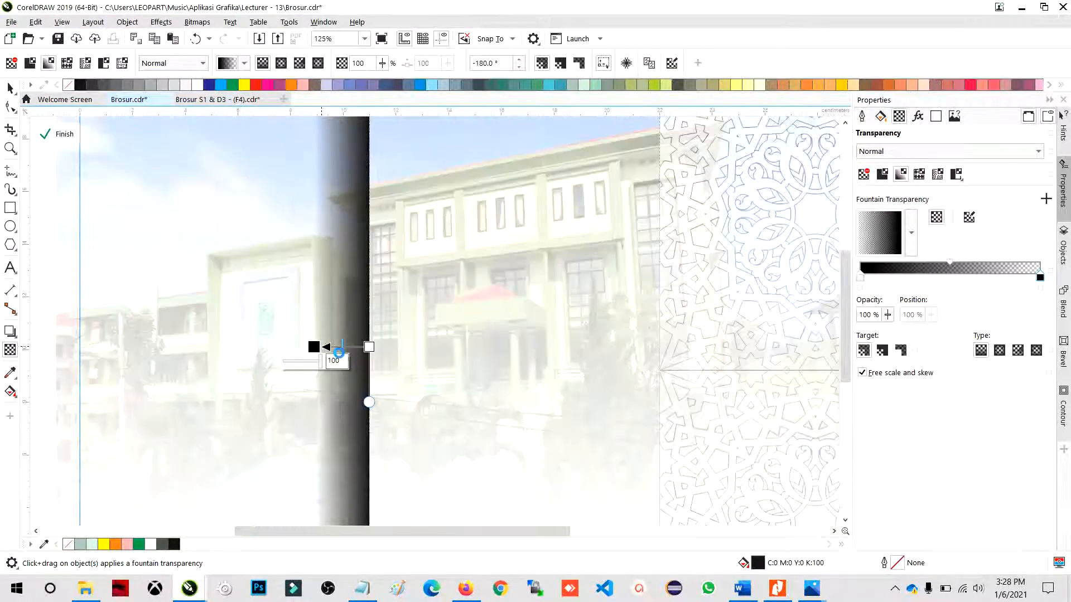
# Preview the brochure outside the PowerClip, reopen its contents and lighten the fold strip's fill to 70% black (K 70).
pyautogui.click(10, 88)
pyautogui.scroll(-1, 304, 259)
pyautogui.click(136, 268)
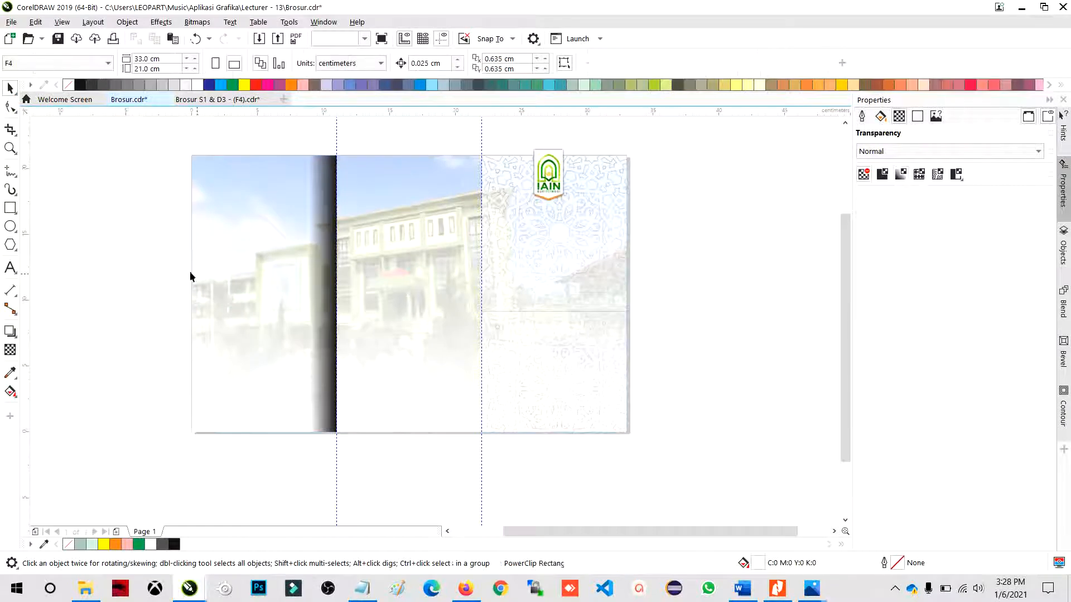
pyautogui.click(326, 290)
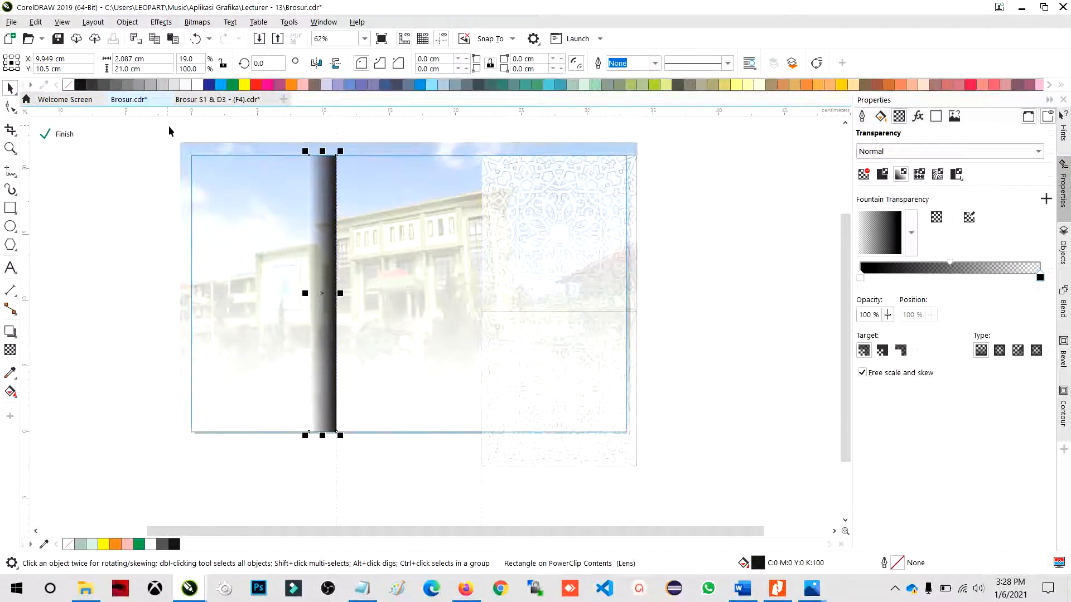
pyautogui.click(115, 84)
pyautogui.click(151, 85)
pyautogui.click(163, 84)
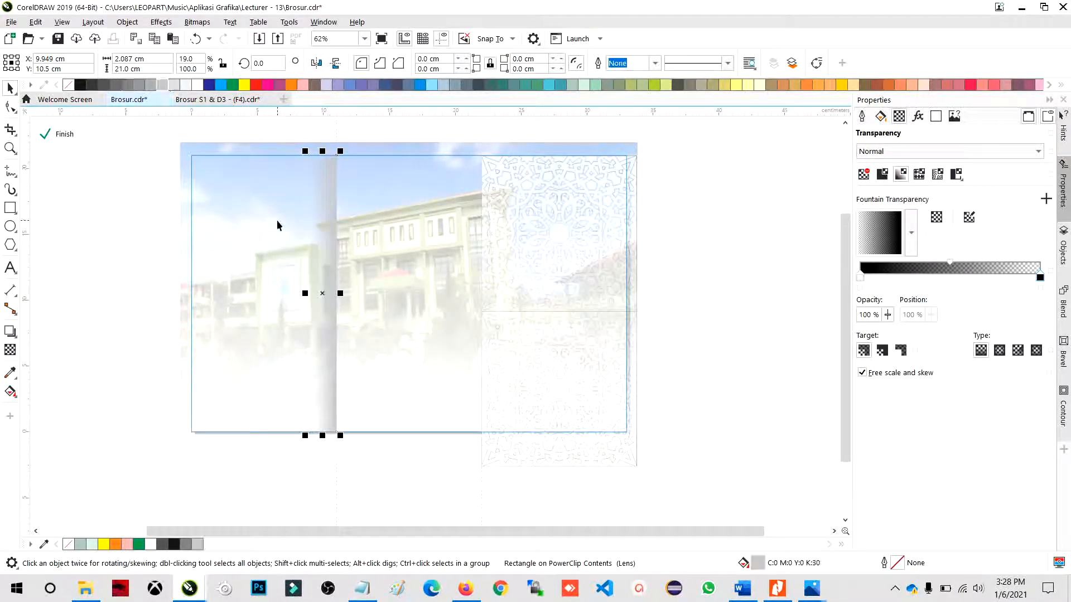
pyautogui.click(123, 85)
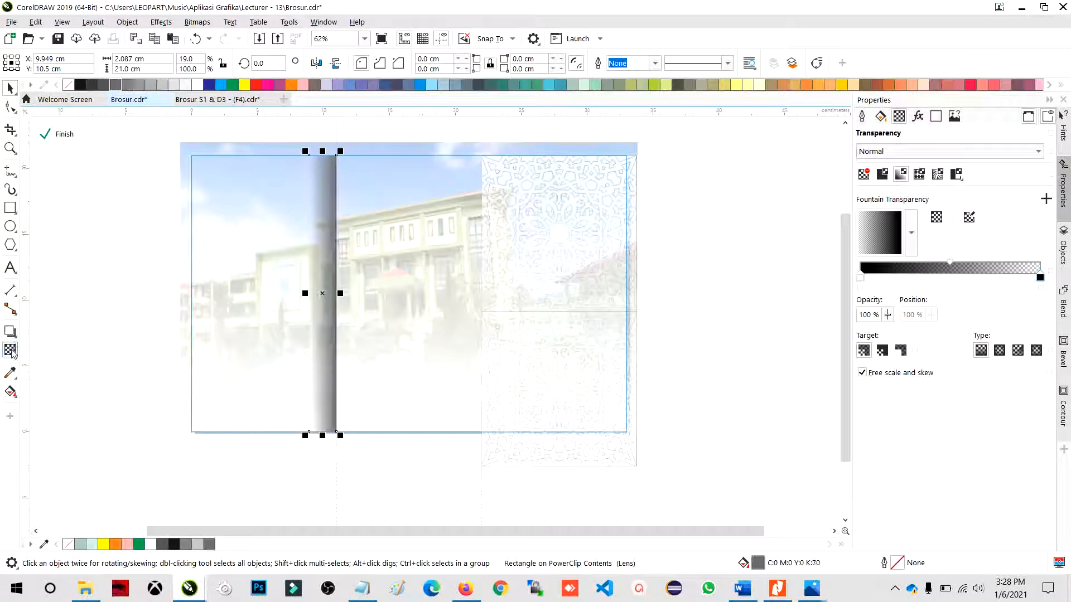
# Narrow the fold strip to about 1.04 cm against the first fold guide and place a copy of it near the second fold guide.
pyautogui.moveTo(305, 293); pyautogui.dragTo(492, 276)
pyautogui.hotkey('ctrl', 'z')
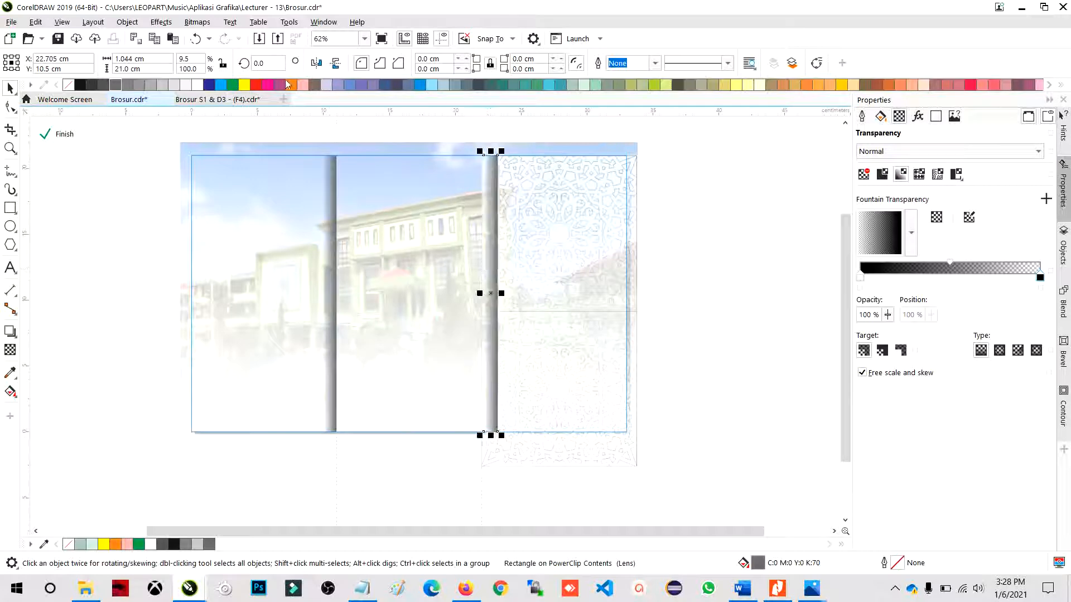
# Mirror the copied strip horizontally, align its dark edge with the second fold guide, and finish editing the PowerClip contents.
pyautogui.click(316, 63)
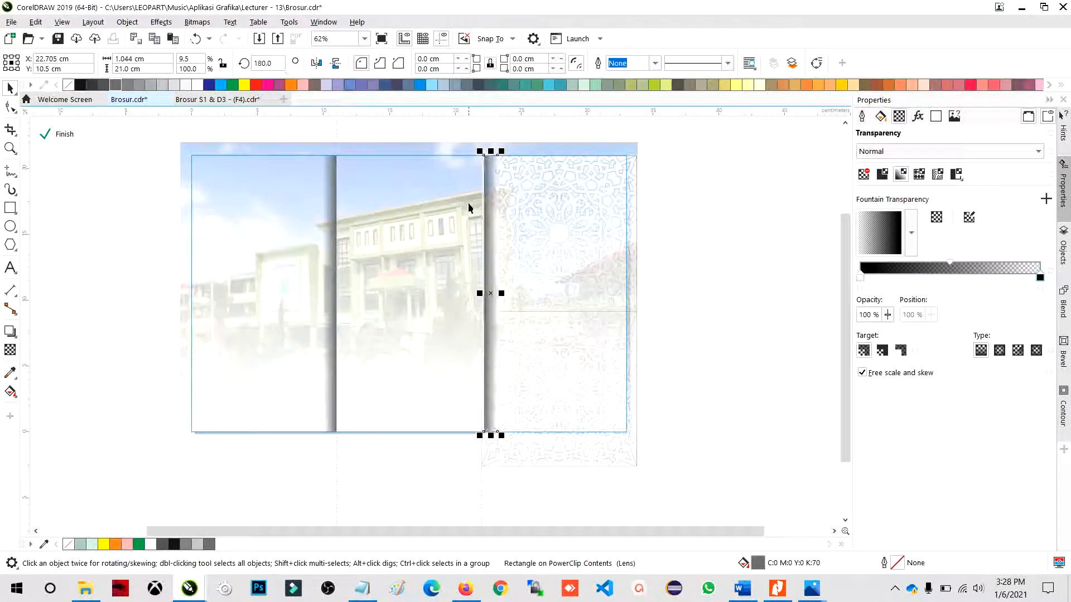
pyautogui.scroll(4, 491, 226)
pyautogui.moveTo(491, 226); pyautogui.dragTo(488, 235)
pyautogui.scroll(-3, 479, 259)
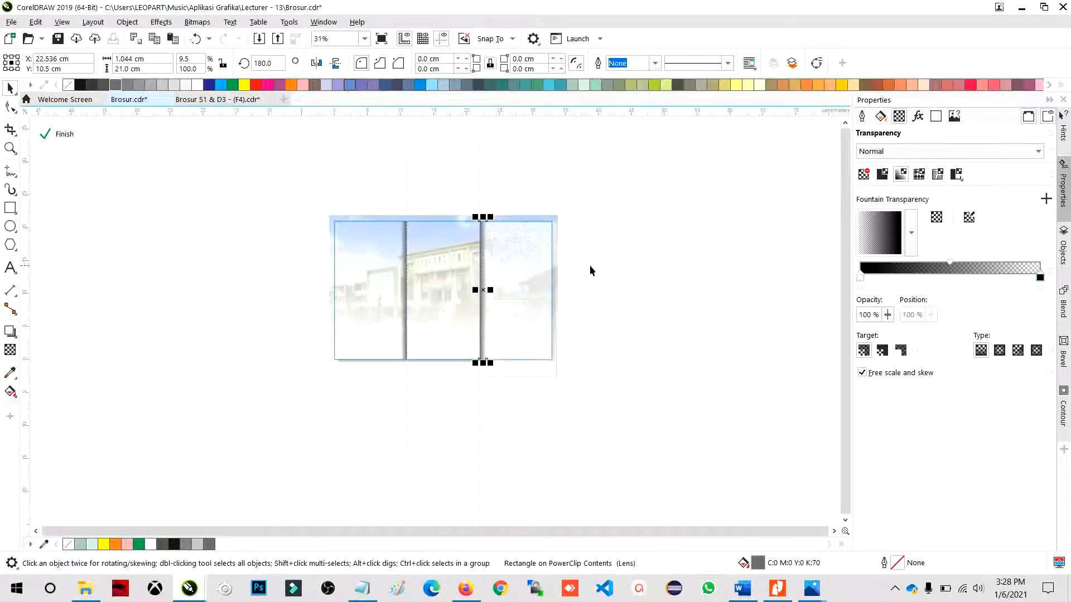
pyautogui.keyDown('ctrl'); pyautogui.click(619, 261); pyautogui.keyUp('ctrl')
pyautogui.click(619, 265)
pyautogui.scroll(1, 453, 315)
pyautogui.scroll(-1, 387, 286)
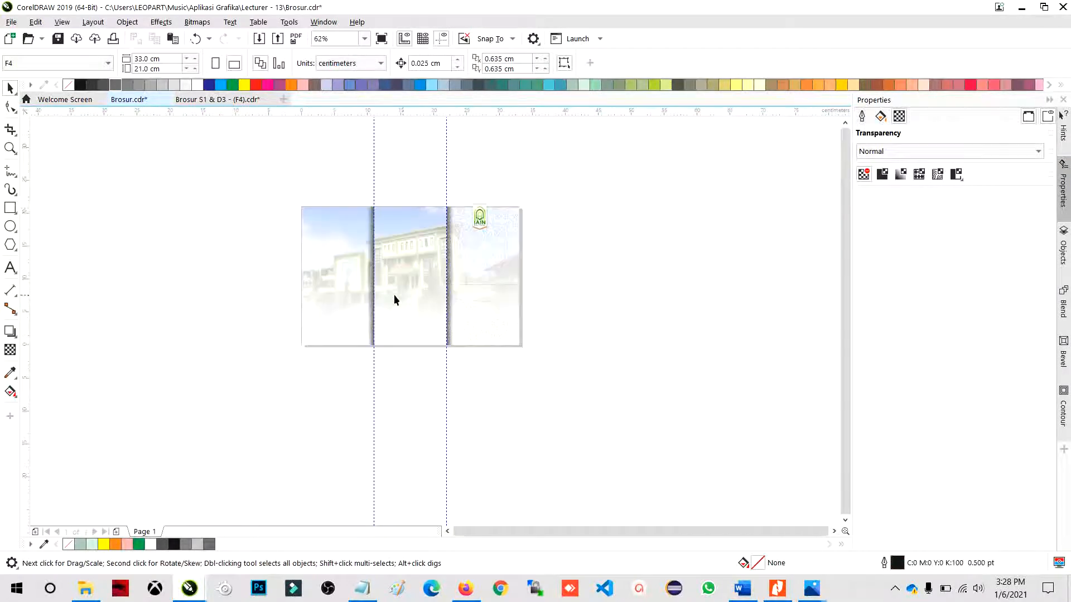
pyautogui.scroll(1, 390, 215)
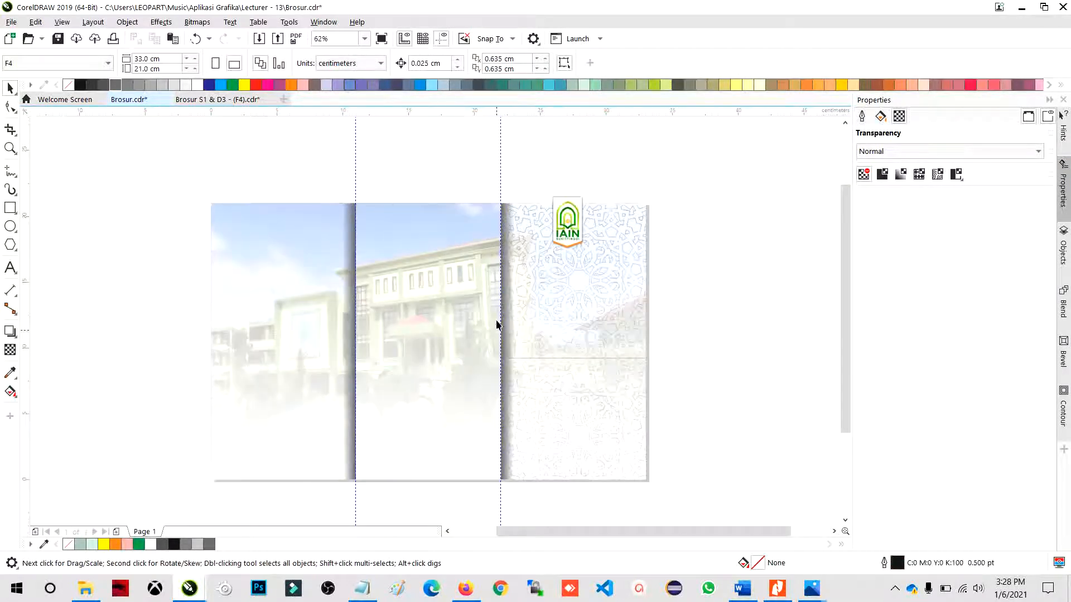
# Try a cyan fill on the two vertical fold-shadow strips inside the brochure background's PowerClip.
pyautogui.click(494, 226)
pyautogui.keyDown('ctrl'); pyautogui.click(494, 228); pyautogui.keyUp('ctrl')
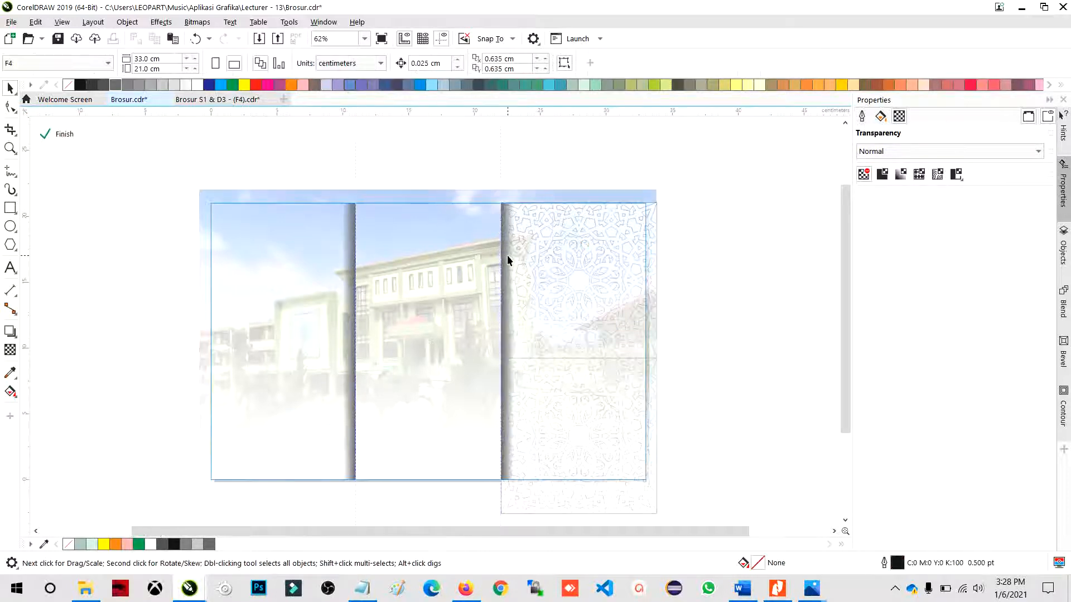
pyautogui.click(507, 259)
pyautogui.keyDown('shift'); pyautogui.click(352, 249); pyautogui.keyUp('shift')
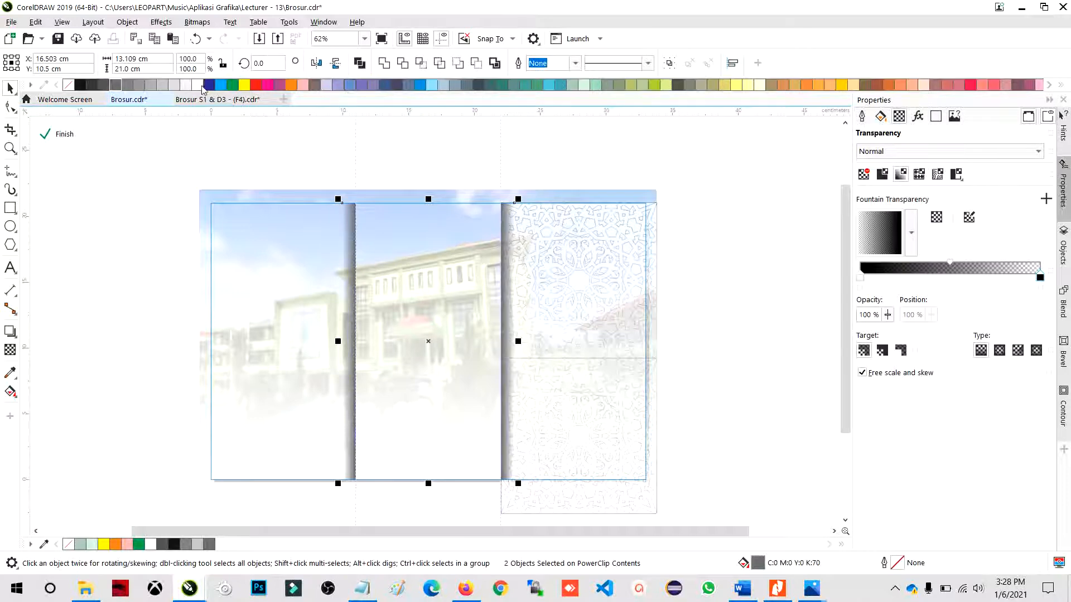
pyautogui.click(210, 85)
pyautogui.click(220, 86)
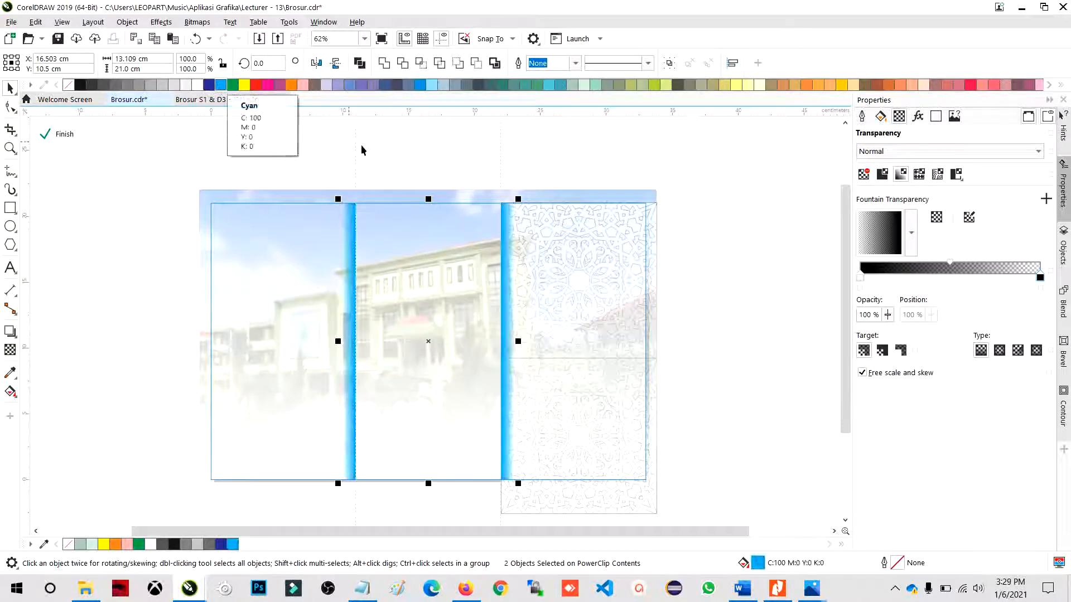
pyautogui.keyDown('ctrl'); pyautogui.click(254, 148); pyautogui.keyUp('ctrl')
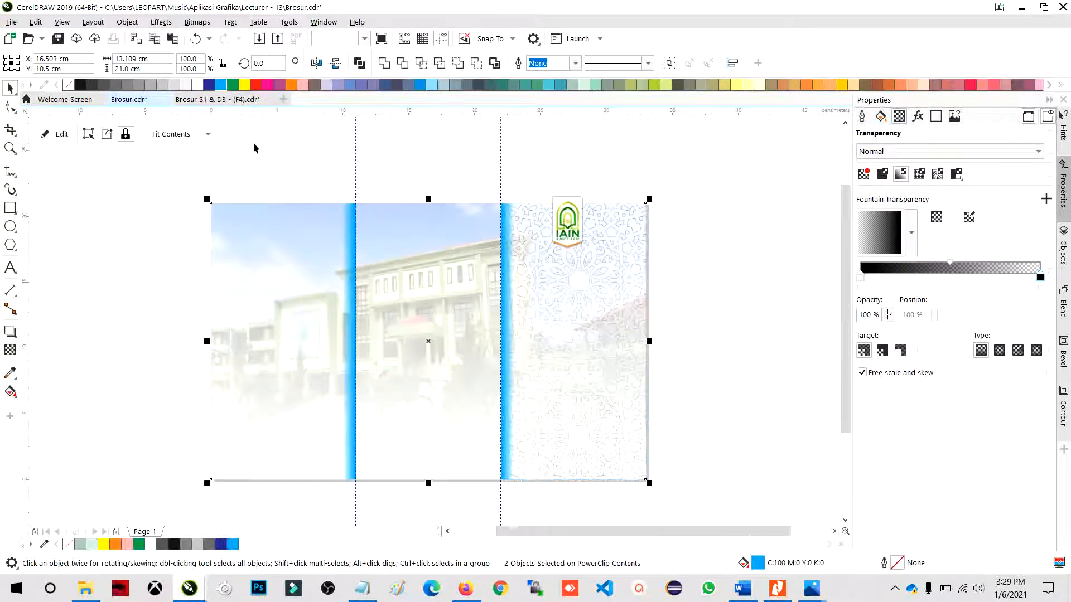
# Try dark grey and blue fills on the brochure's PowerClip background rectangle, ending with white.
pyautogui.click(274, 215)
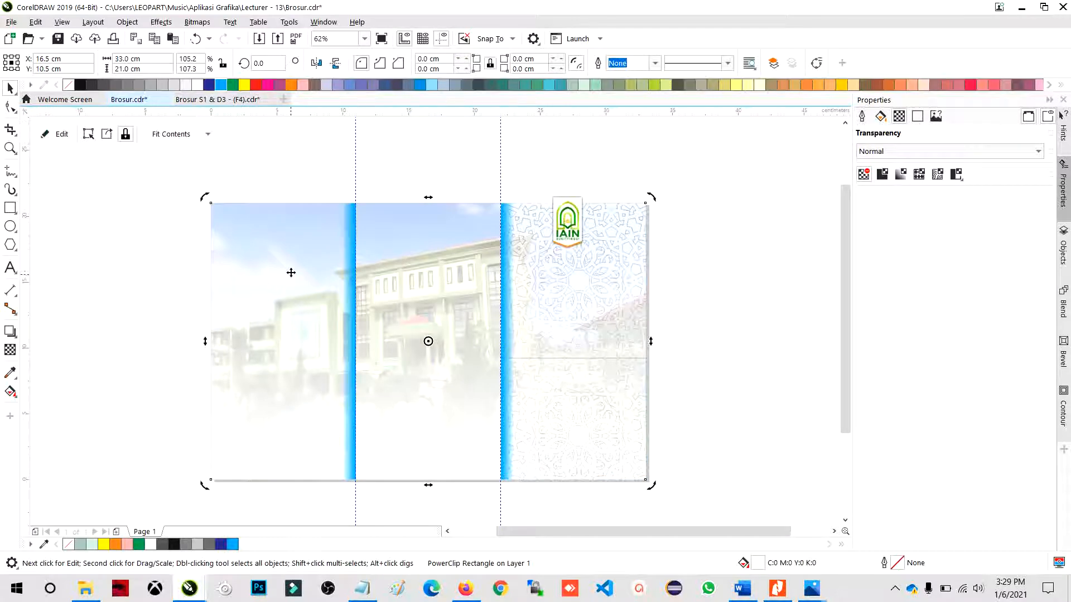
pyautogui.click(477, 85)
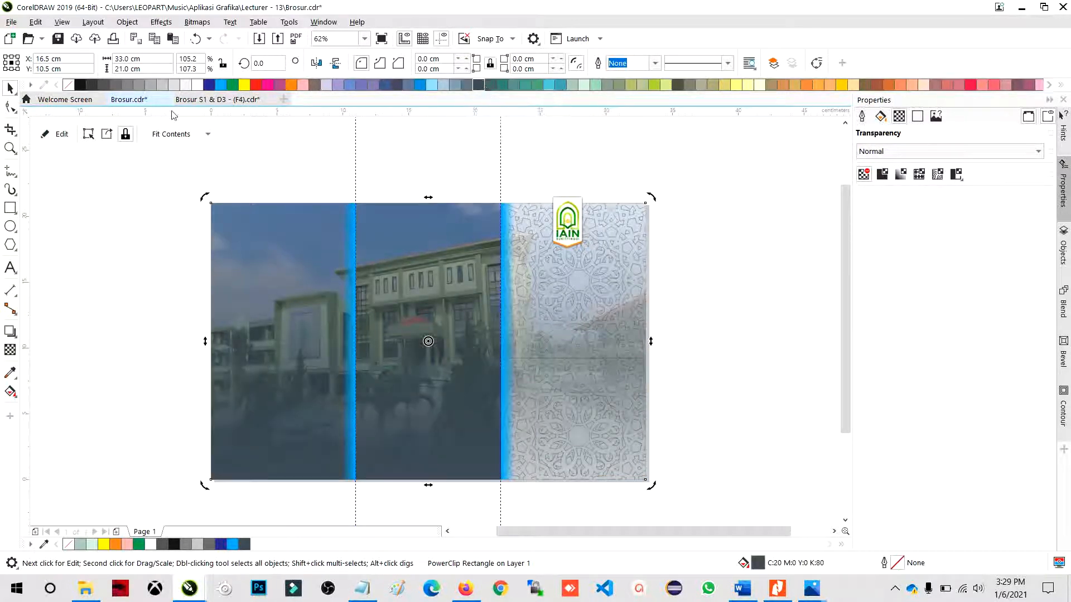
pyautogui.click(209, 84)
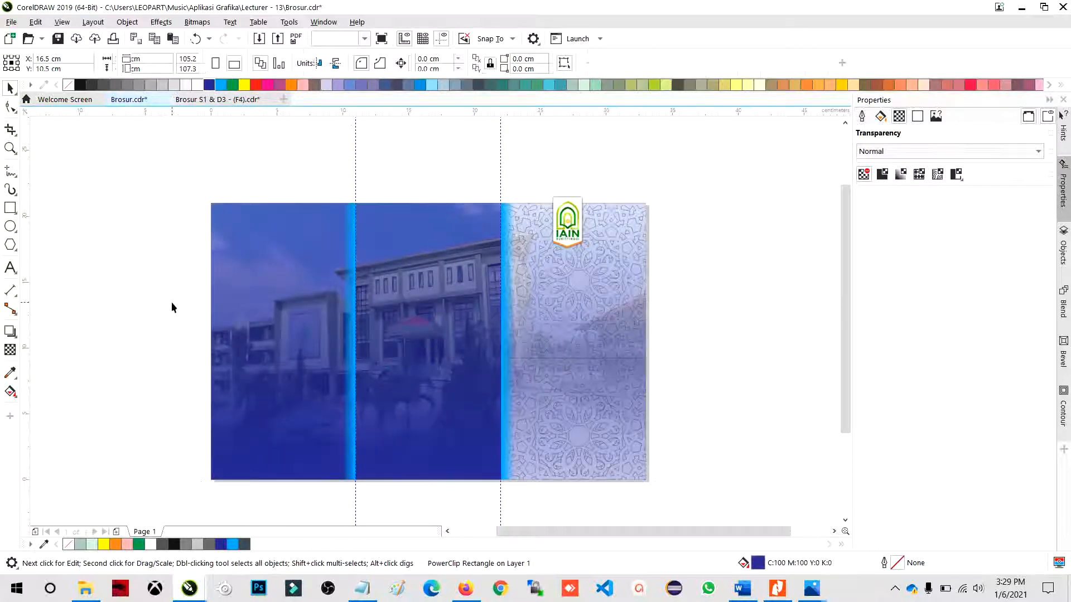
pyautogui.click(330, 269)
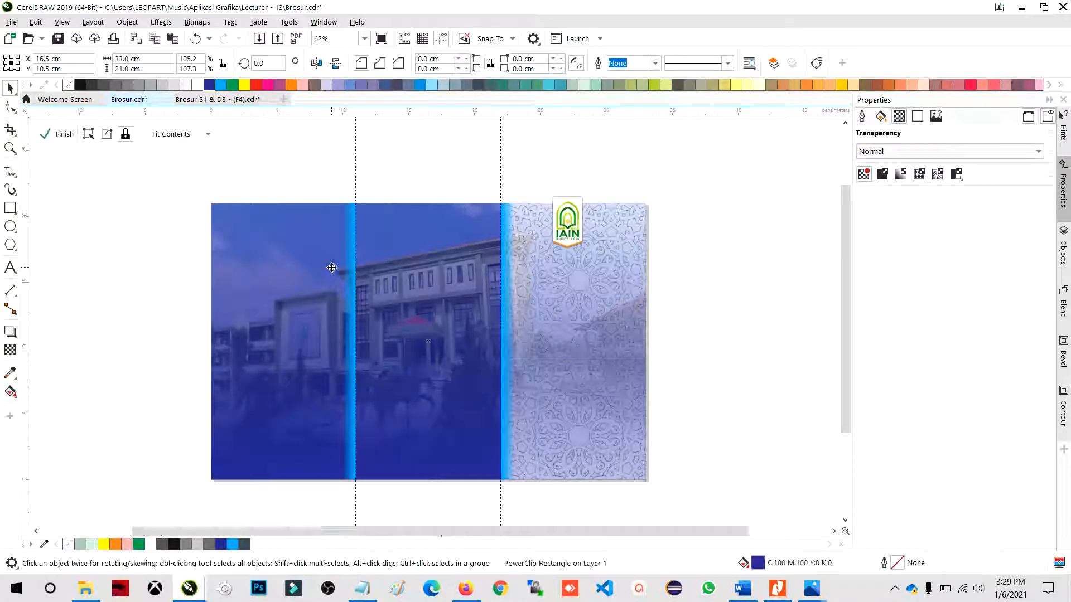
pyautogui.keyDown('ctrl'); pyautogui.click(331, 269); pyautogui.keyUp('ctrl')
pyautogui.keyDown('ctrl'); pyautogui.click(203, 191); pyautogui.keyUp('ctrl')
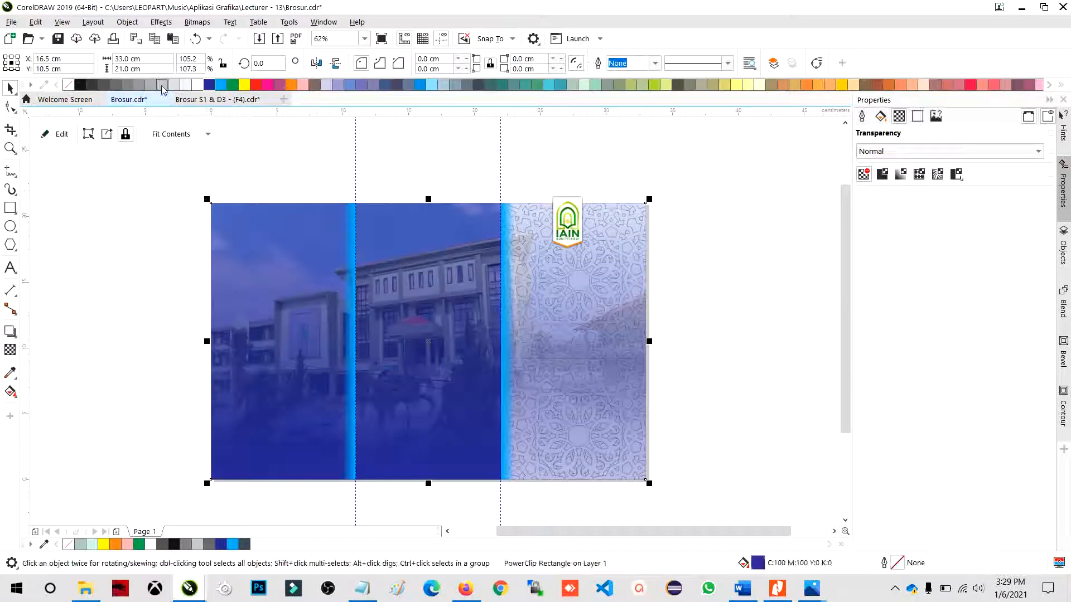
pyautogui.click(197, 84)
# Fill the two vertical fold-shadow strips inside the background PowerClip with 50% black.
pyautogui.keyDown('ctrl'); pyautogui.click(346, 243); pyautogui.keyUp('ctrl')
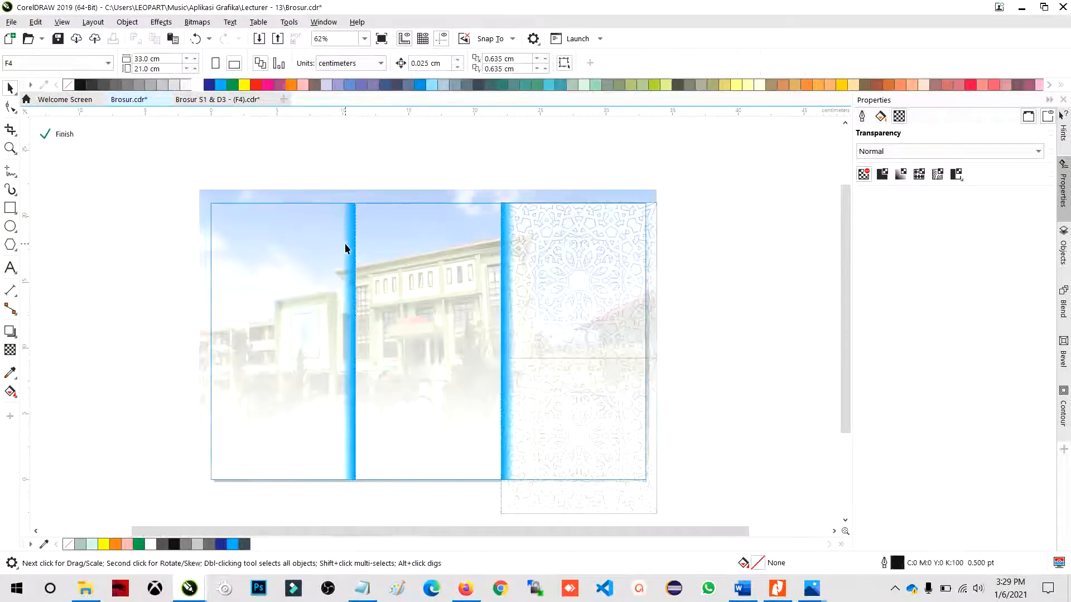
pyautogui.click(345, 243)
pyautogui.keyDown('shift'); pyautogui.click(502, 225); pyautogui.keyUp('shift')
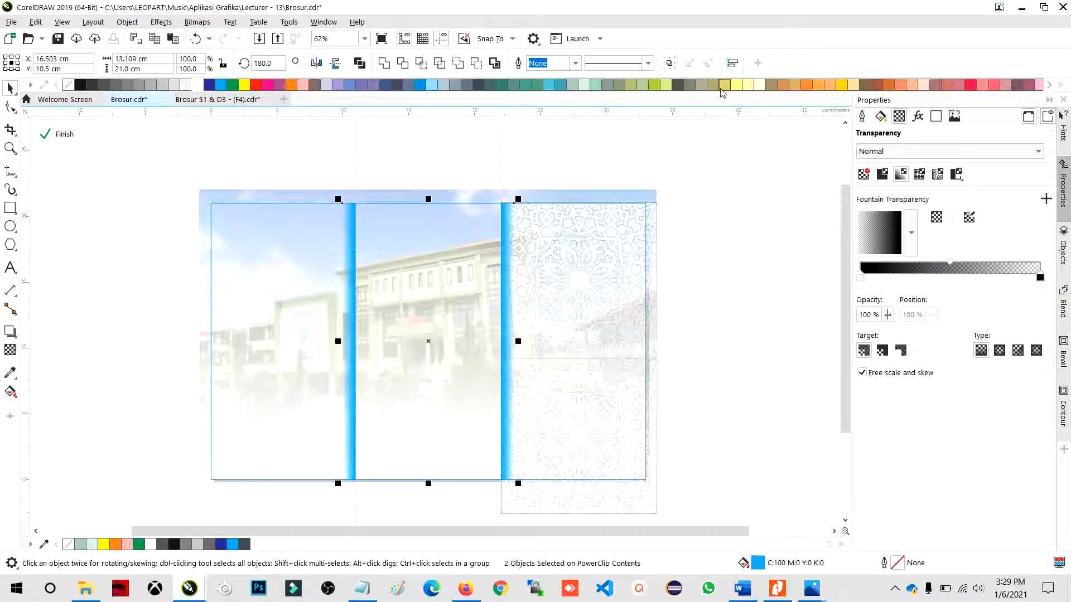
pyautogui.click(139, 85)
pyautogui.keyDown('ctrl'); pyautogui.click(103, 186); pyautogui.keyUp('ctrl')
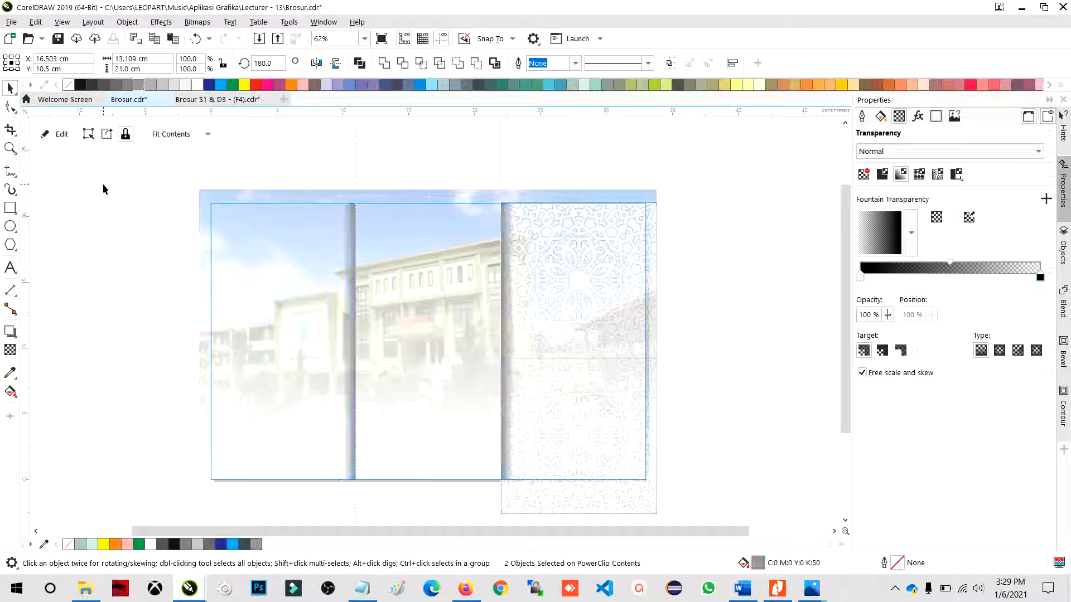
pyautogui.click(103, 185)
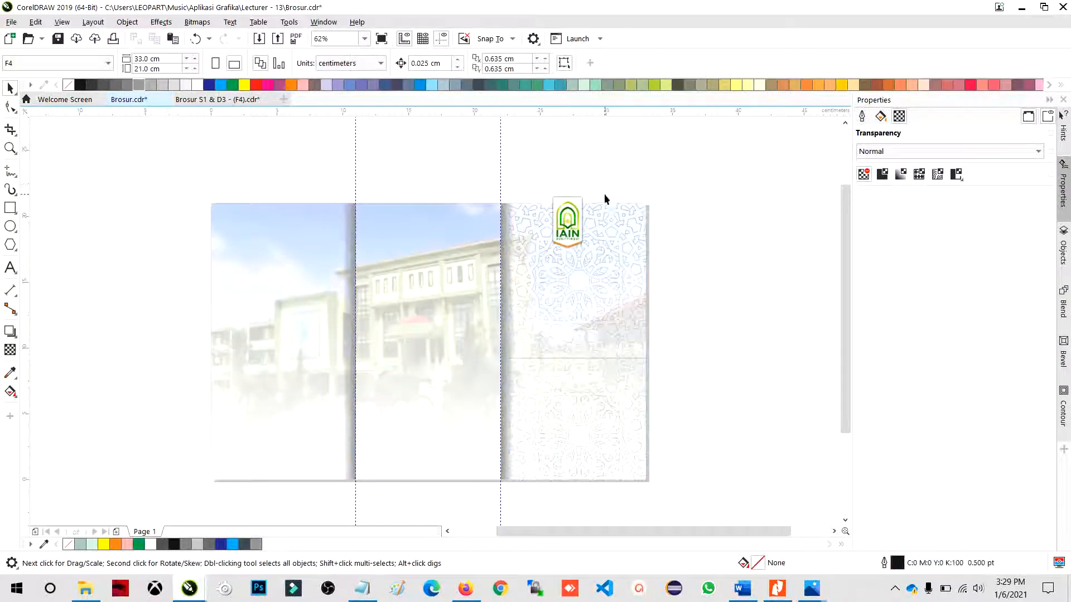
# Move the IAIN logo to the upper edge of the brochure's left panel, at about X 4.836 cm, Y 19.102 cm.
pyautogui.click(567, 223)
pyautogui.moveTo(568, 237); pyautogui.dragTo(274, 260)
pyautogui.scroll(1, 263, 202)
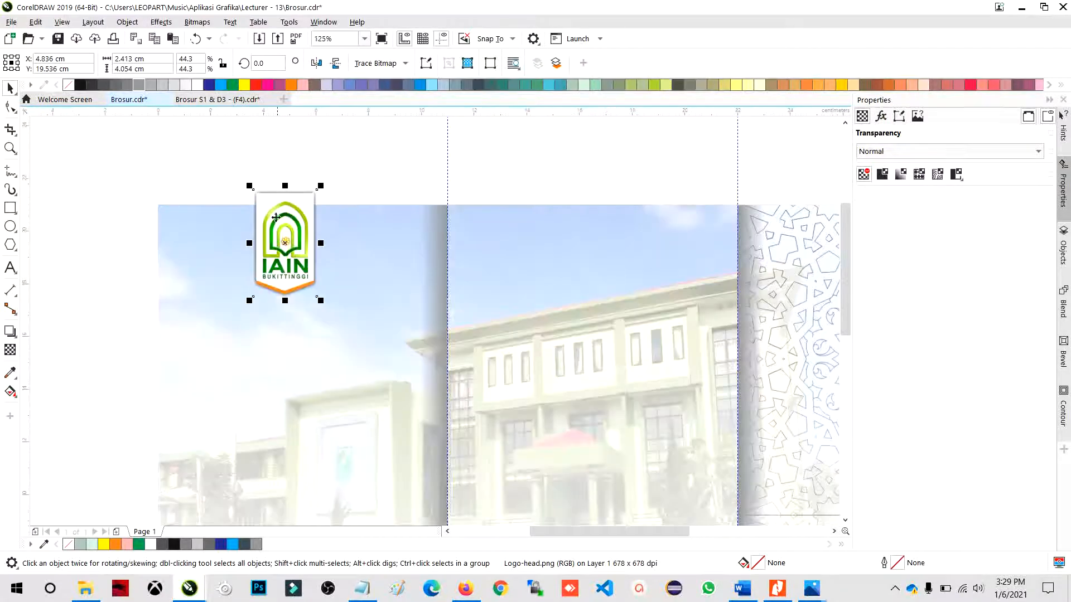
pyautogui.moveTo(278, 221)
pyautogui.mouseDown()
pyautogui.moveTo(278, 233)
pyautogui.moveTo(280, 215)
pyautogui.mouseUp()
# PowerClip the IAIN logo inside the brochure background rectangle.
pyautogui.scroll(1, 276, 218)
pyautogui.rightClick(283, 217)
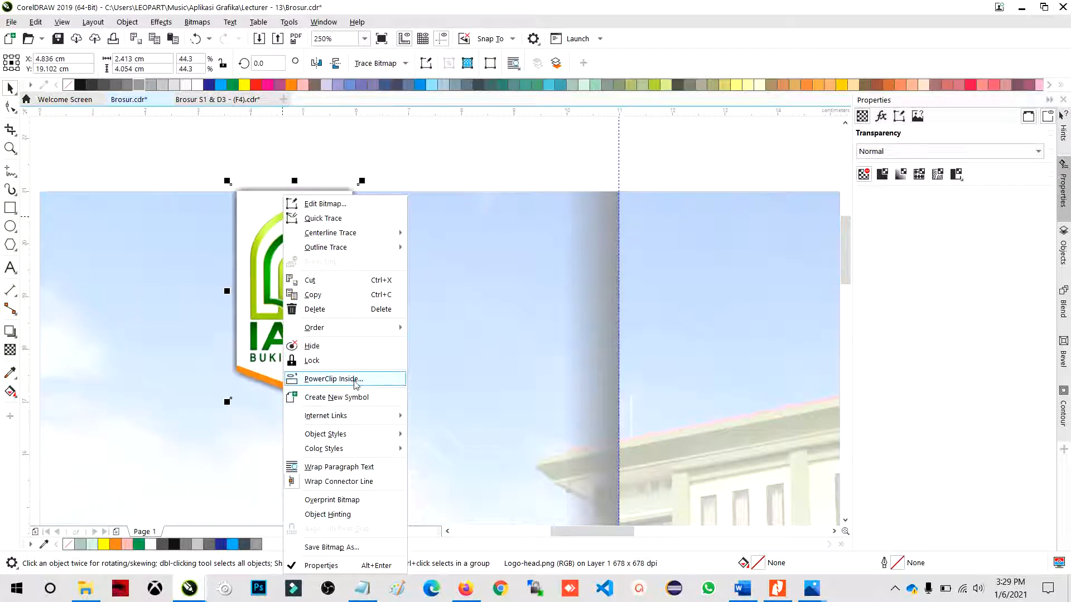
pyautogui.click(353, 377)
pyautogui.click(382, 361)
pyautogui.scroll(-1, 376, 288)
pyautogui.click(330, 206)
pyautogui.scroll(-1, 330, 234)
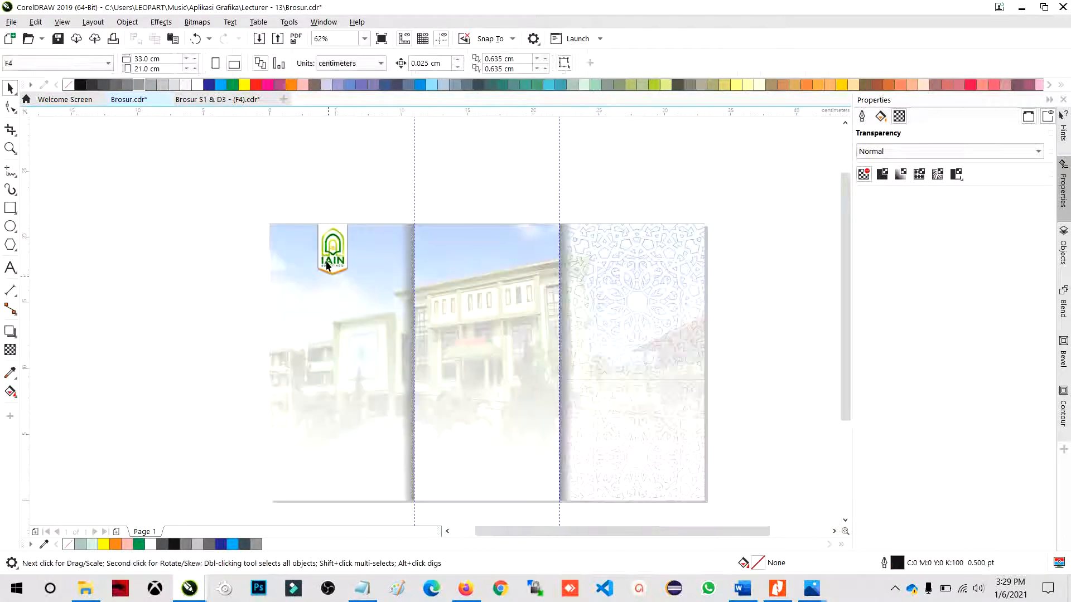
# Copy the "Kementerian Agama RI / Institut Agama Islam Negeri (IAIN) Bukittinggi" heading from Brosur S1 & D3 - (F4).cdr into Brosur.cdr.
pyautogui.scroll(1, 309, 279)
pyautogui.click(217, 99)
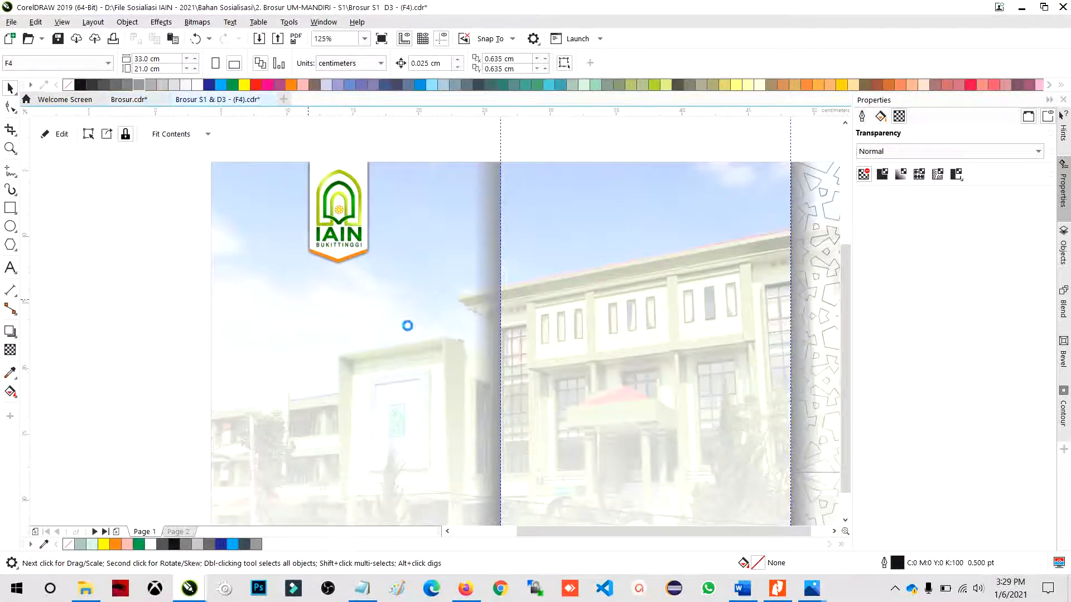
pyautogui.scroll(-1, 612, 313)
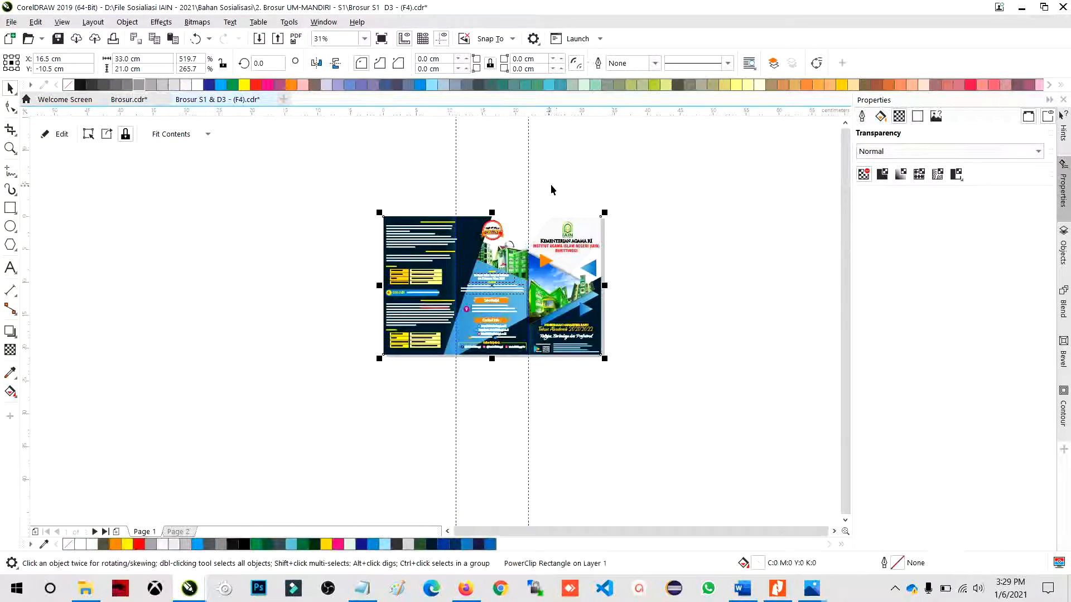
pyautogui.scroll(2, 565, 224)
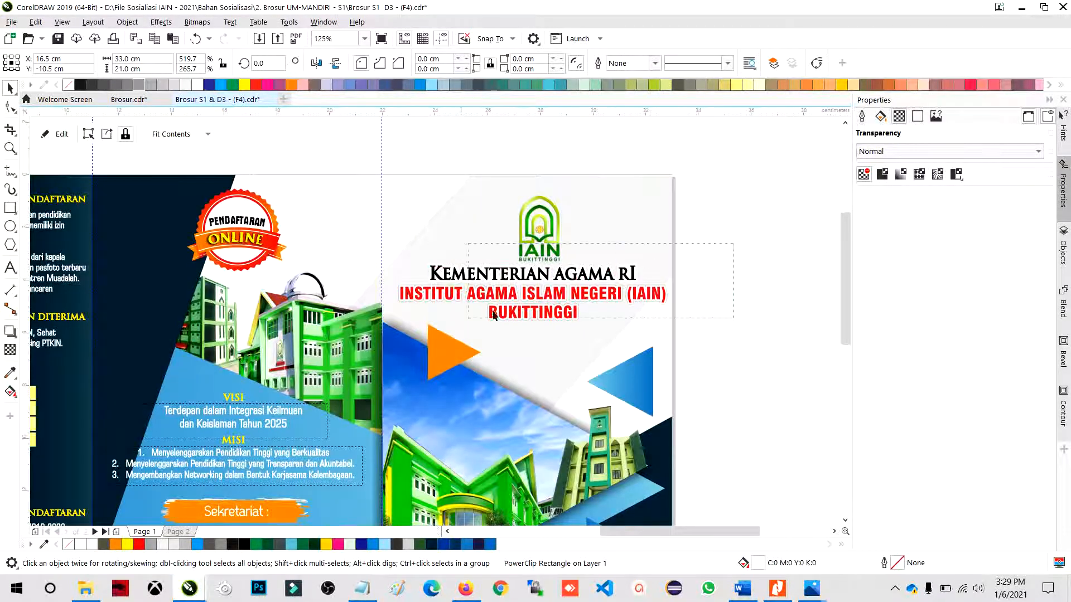
pyautogui.click(132, 99)
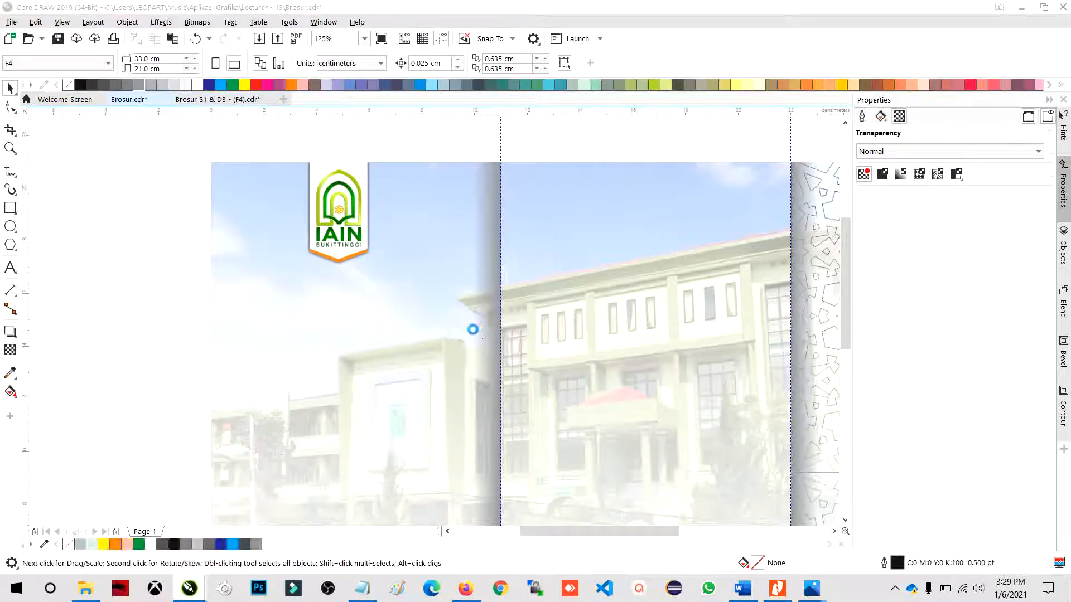
pyautogui.hotkey('ctrl', 'v')
pyautogui.click(618, 443)
pyautogui.scroll(-2, 372, 389)
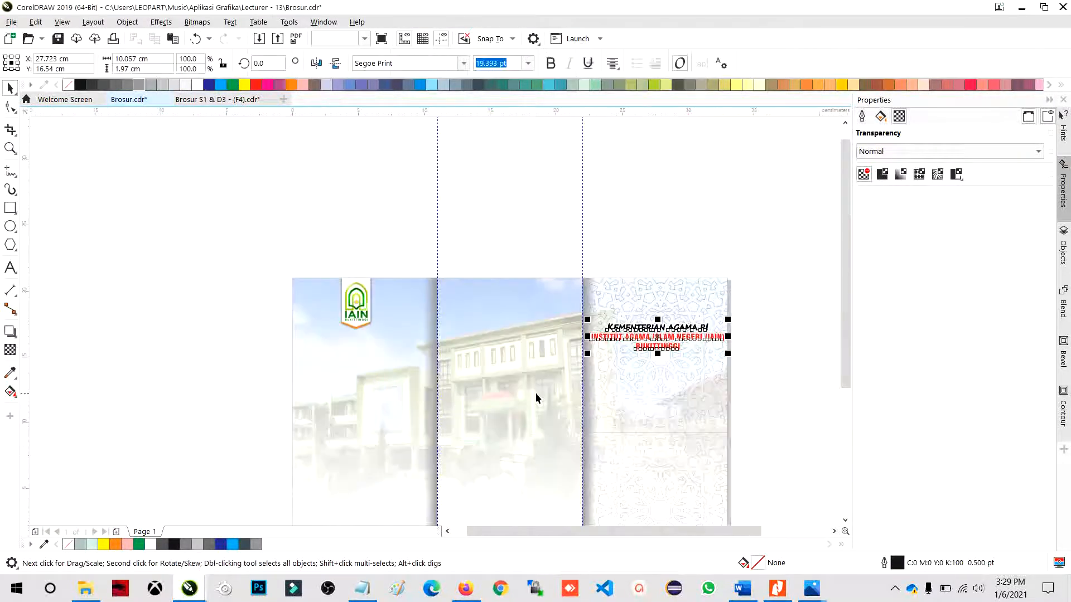
# Place the pasted heading below the logo on the left panel and scale it down to about 9.19 cm wide.
pyautogui.moveTo(656, 339); pyautogui.dragTo(436, 372)
pyautogui.moveTo(344, 383); pyautogui.dragTo(333, 356)
pyautogui.scroll(2, 337, 357)
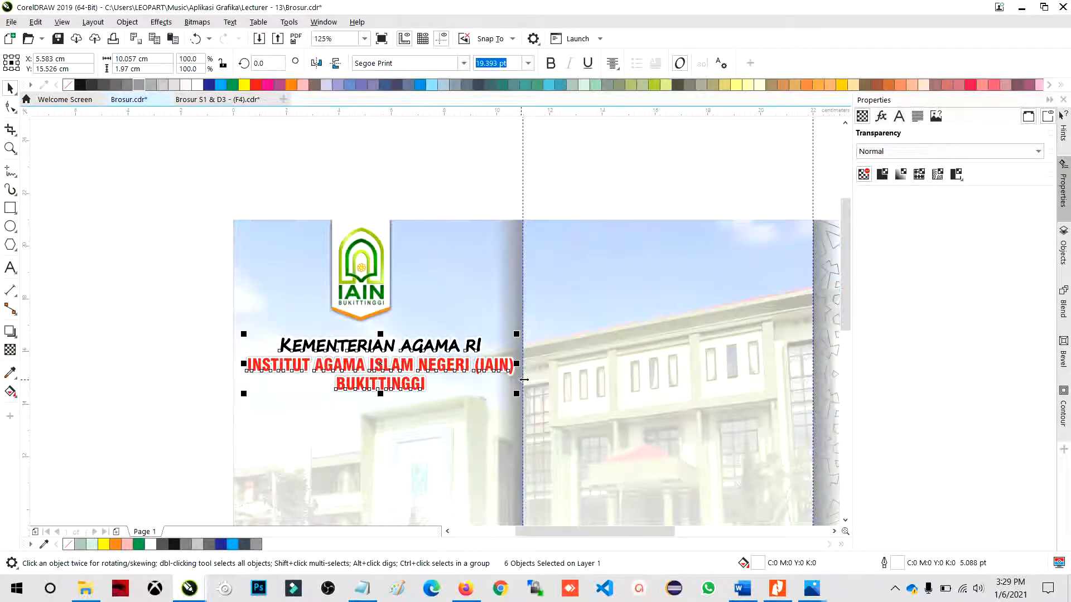
pyautogui.moveTo(519, 395); pyautogui.dragTo(497, 389)
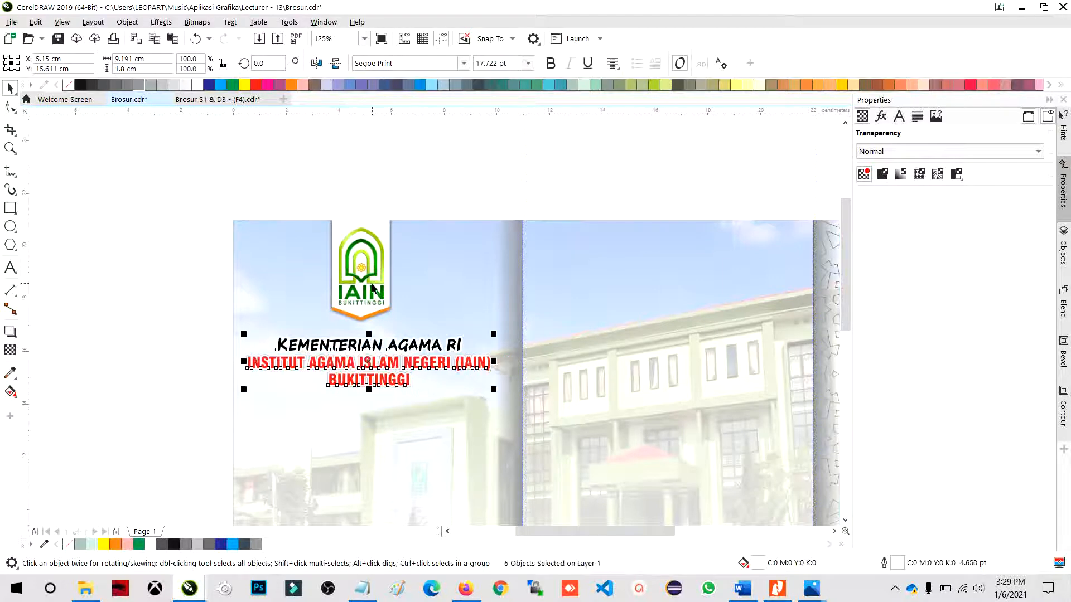
# Shrink the logo inside the PowerClip to about 1.93 × 3.24 cm and centre it above the heading.
pyautogui.doubleClick(441, 274)
pyautogui.moveTo(306, 180); pyautogui.dragTo(446, 349)
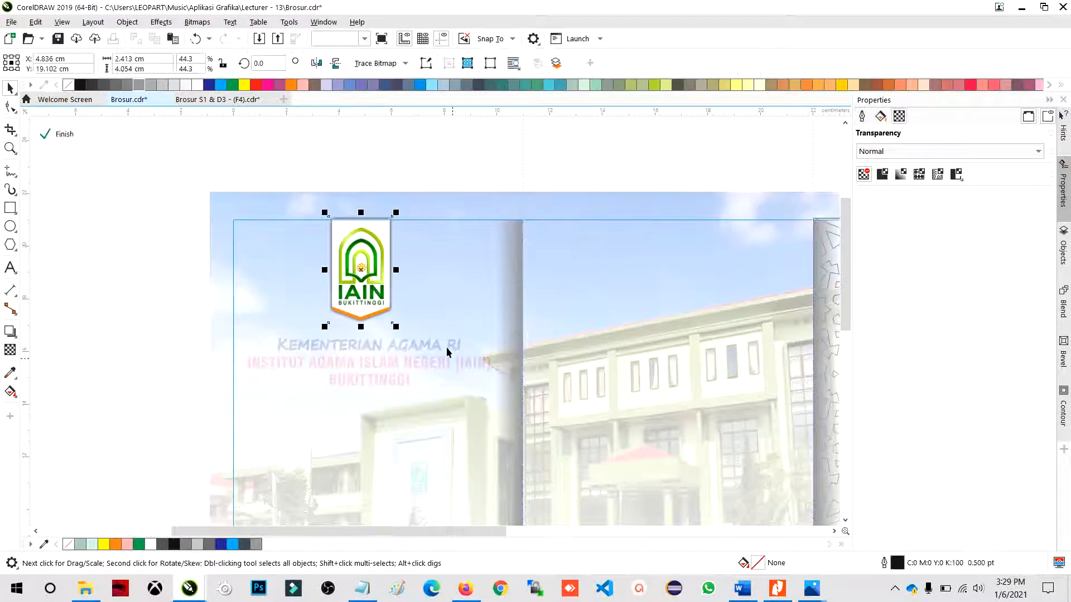
pyautogui.click(389, 215)
pyautogui.moveTo(304, 159); pyautogui.dragTo(457, 302)
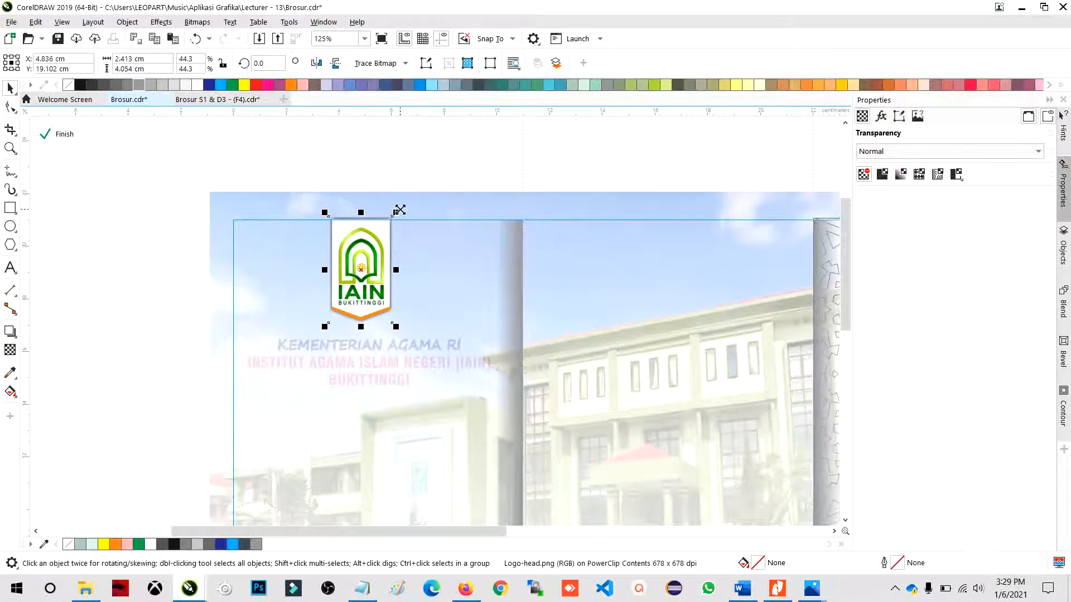
pyautogui.moveTo(397, 209); pyautogui.dragTo(393, 211)
pyautogui.moveTo(370, 250); pyautogui.dragTo(381, 241)
pyautogui.keyDown('ctrl'); pyautogui.click(118, 312); pyautogui.keyUp('ctrl')
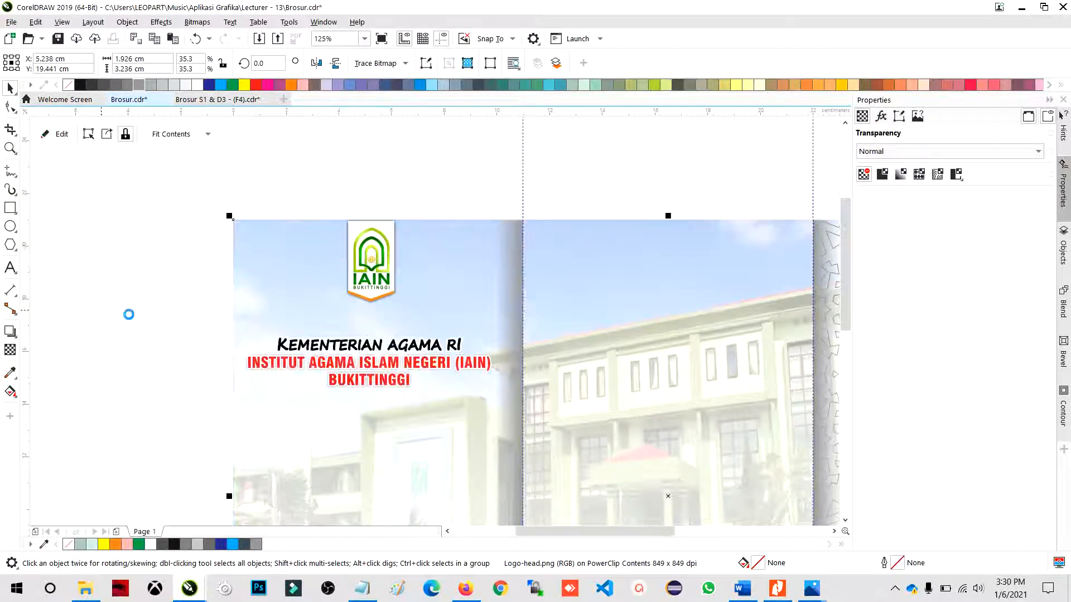
# Move the whole heading text block up closer to the logo.
pyautogui.moveTo(153, 309); pyautogui.dragTo(497, 414)
pyautogui.moveTo(461, 346); pyautogui.dragTo(461, 330)
pyautogui.click(210, 351)
# Set the font of the "Kementerian Agama RI" line and its white outline copies to Trajan-Normal.
pyautogui.click(295, 333)
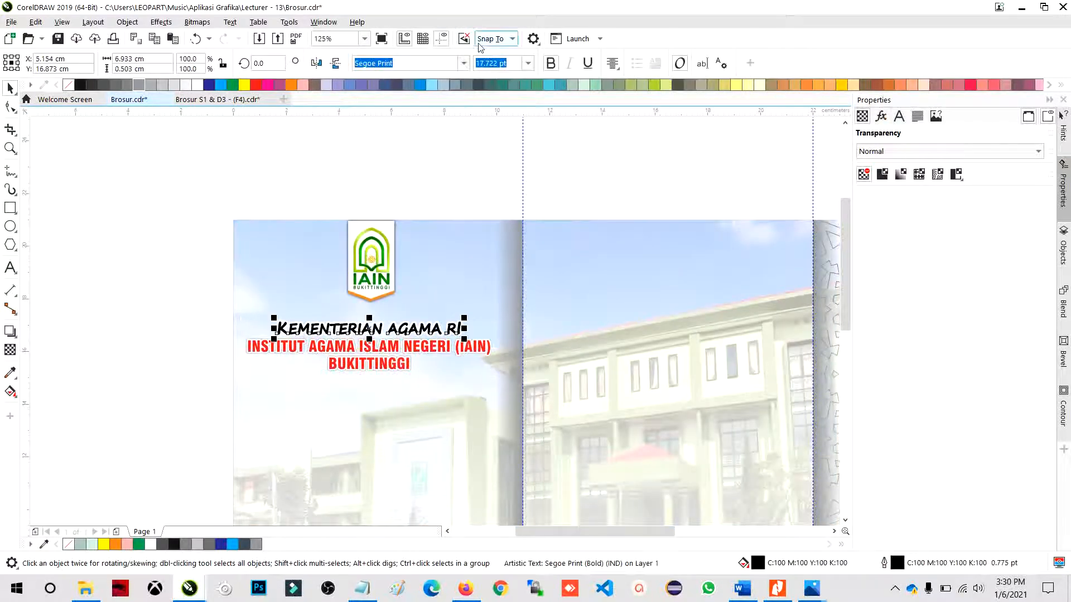
pyautogui.write('T')
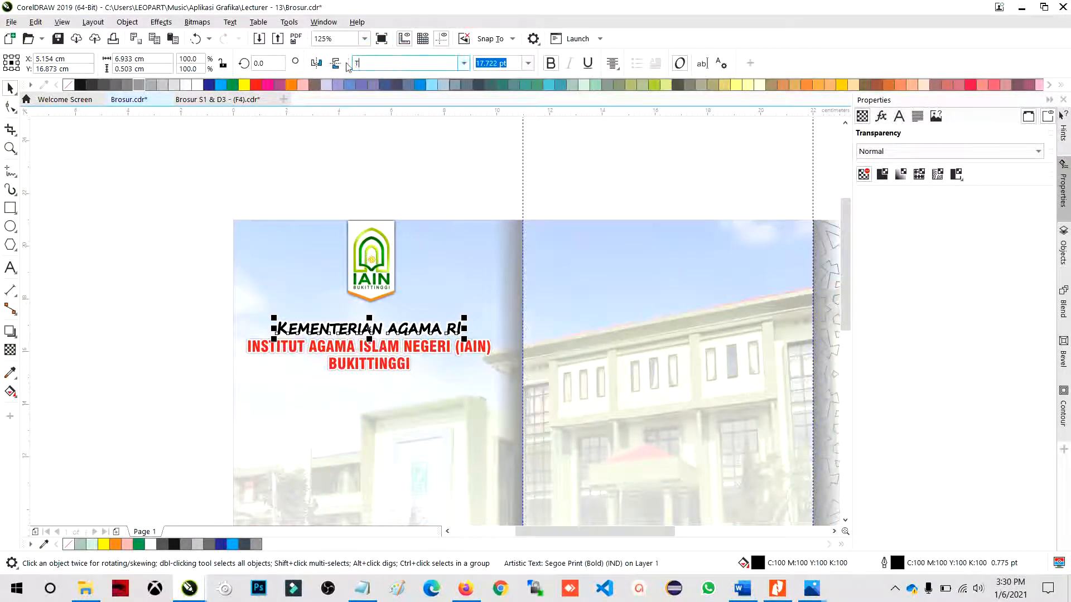
pyautogui.write('rajan-Normal')
pyautogui.press('Return')
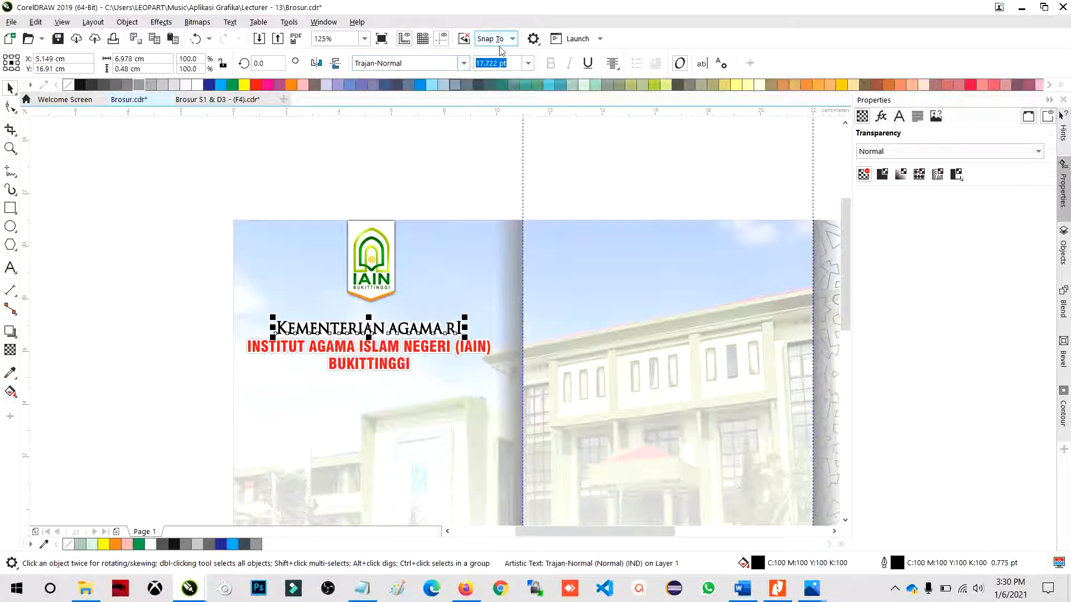
pyautogui.moveTo(553, 352); pyautogui.dragTo(554, 353)
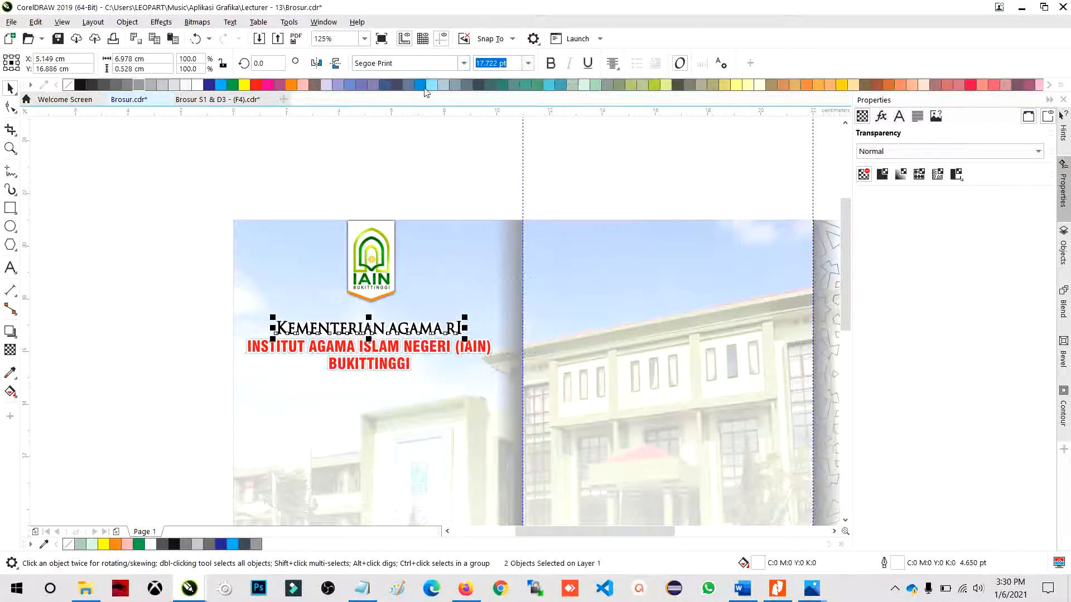
pyautogui.write('Trajan-Normal')
pyautogui.press('Return')
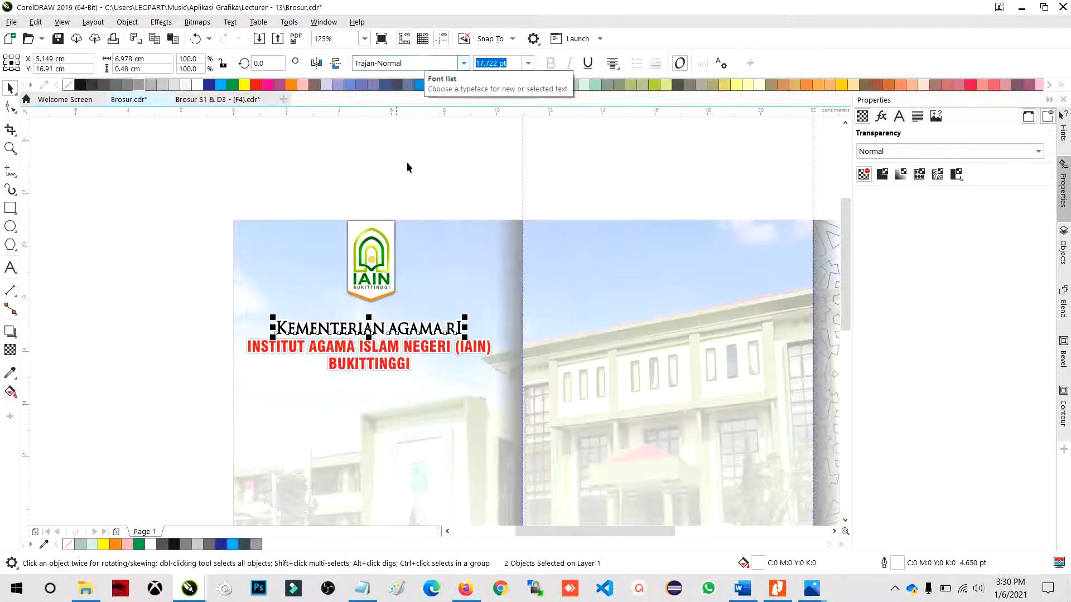
# Shift the whole heading block slightly left to about X 5.086 cm on the left panel.
pyautogui.moveTo(147, 286); pyautogui.dragTo(512, 414)
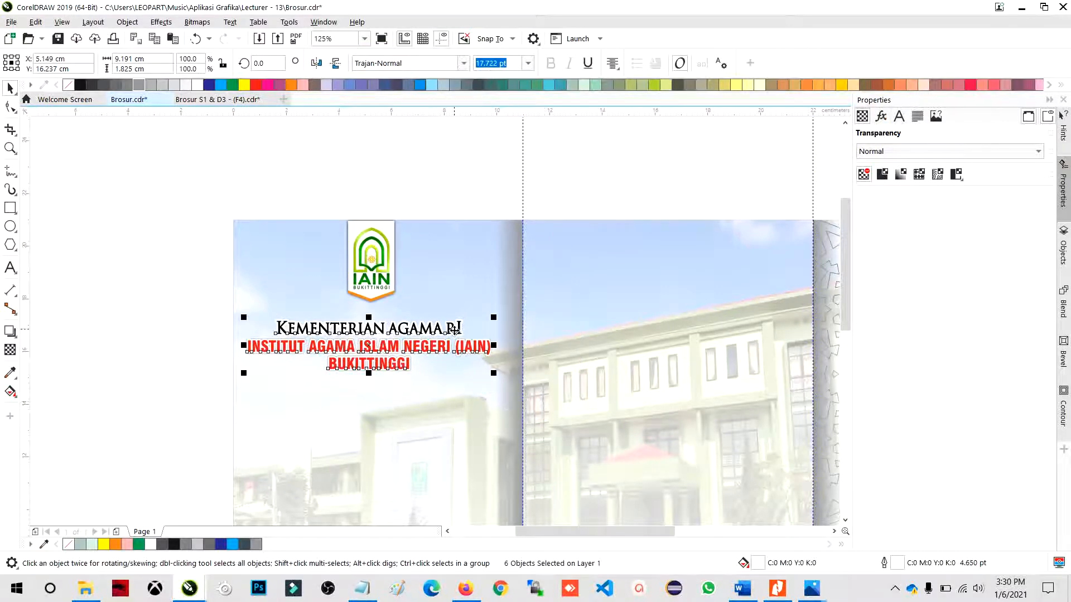
pyautogui.moveTo(452, 329); pyautogui.dragTo(451, 328)
pyautogui.scroll(-1, 400, 326)
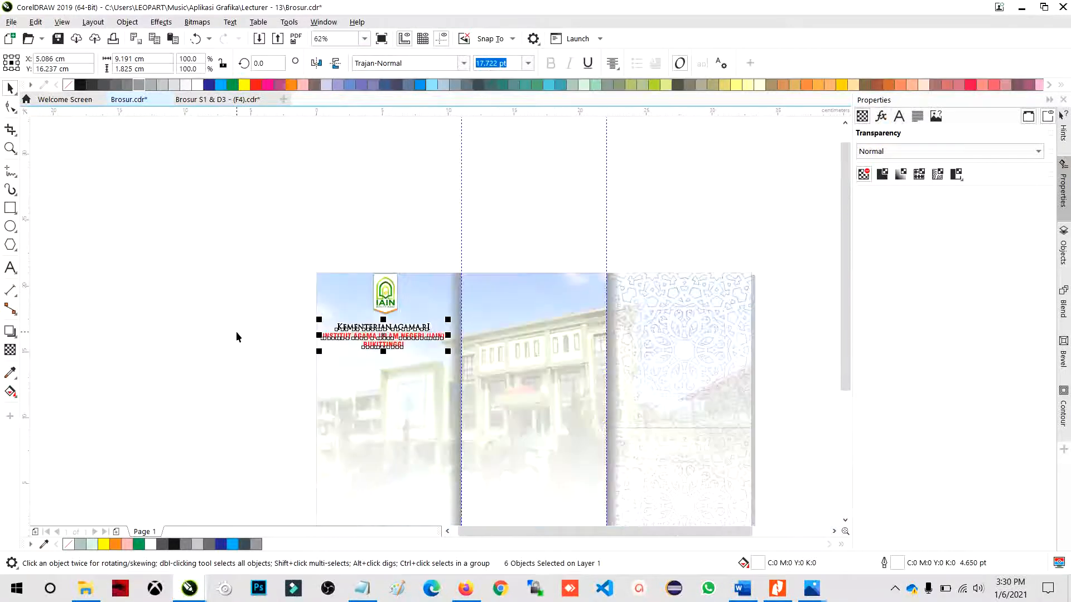
pyautogui.click(236, 332)
pyautogui.scroll(-1, 238, 315)
pyautogui.scroll(1, 354, 346)
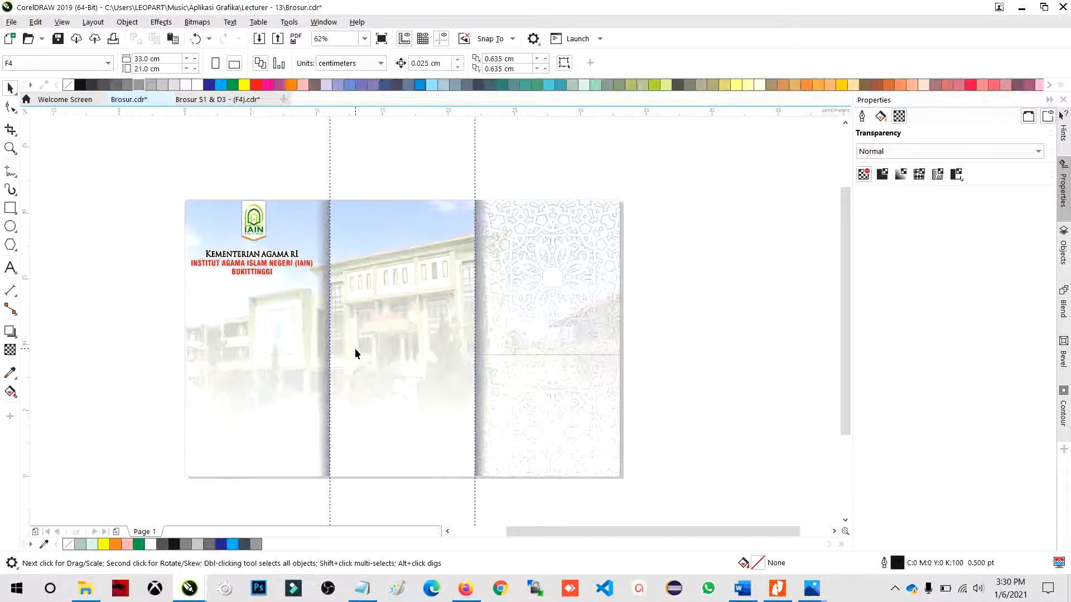
# Examine page 2 of the Brosur S1 & D3 brochure for reusable design elements, returning to Brosur.cdr when done.
pyautogui.click(233, 105)
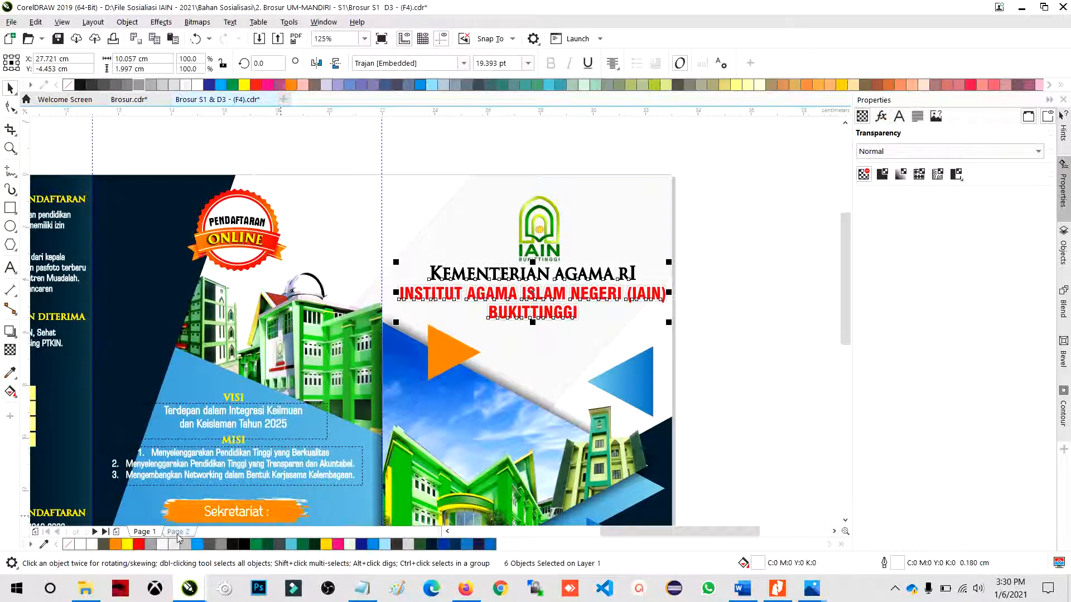
pyautogui.click(178, 532)
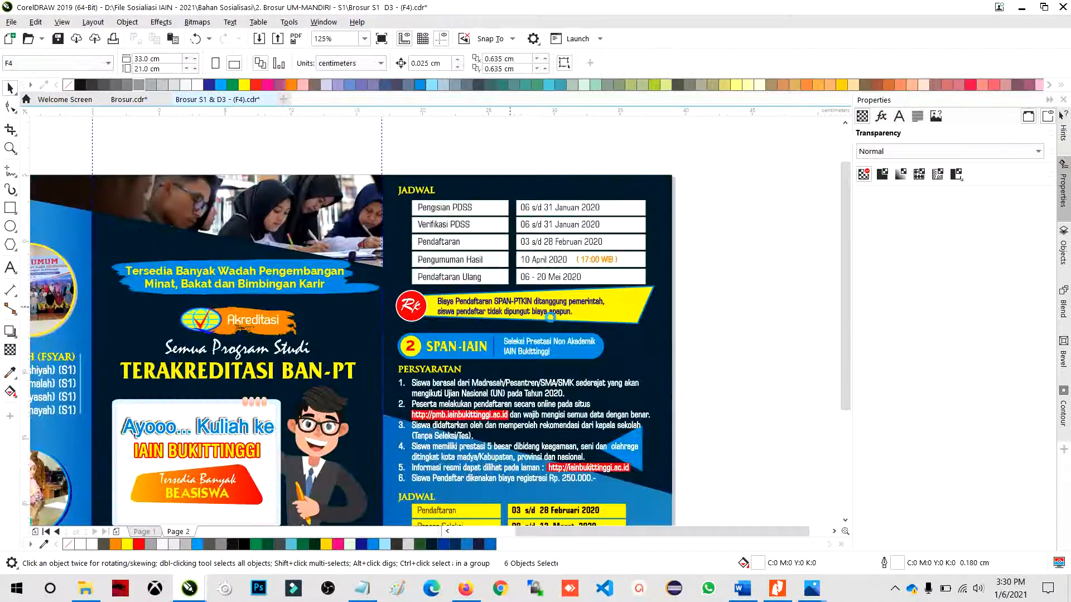
pyautogui.scroll(-1, 551, 318)
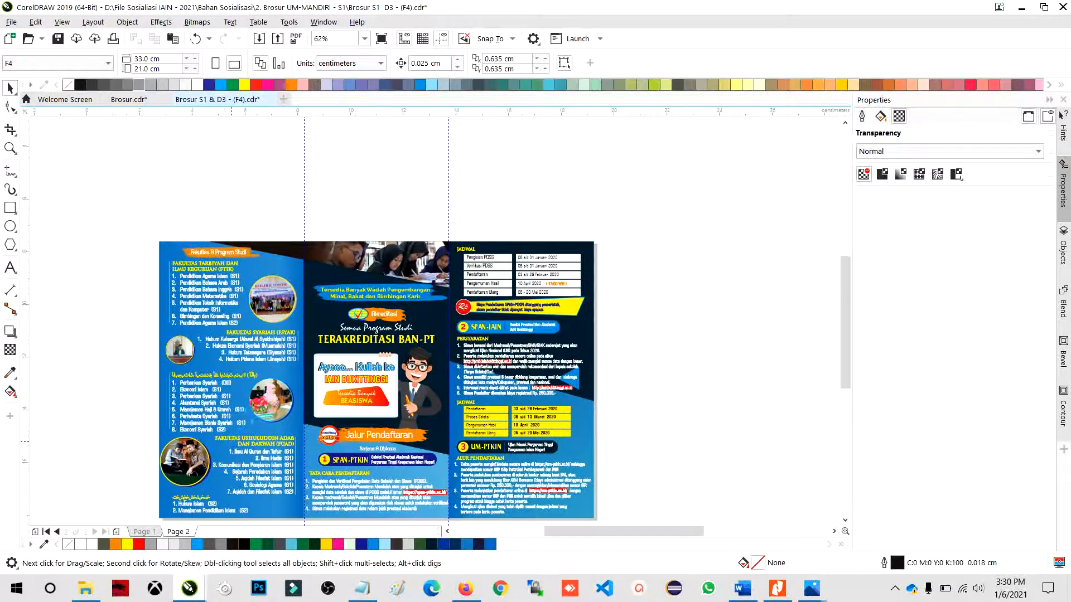
pyautogui.scroll(1, 221, 429)
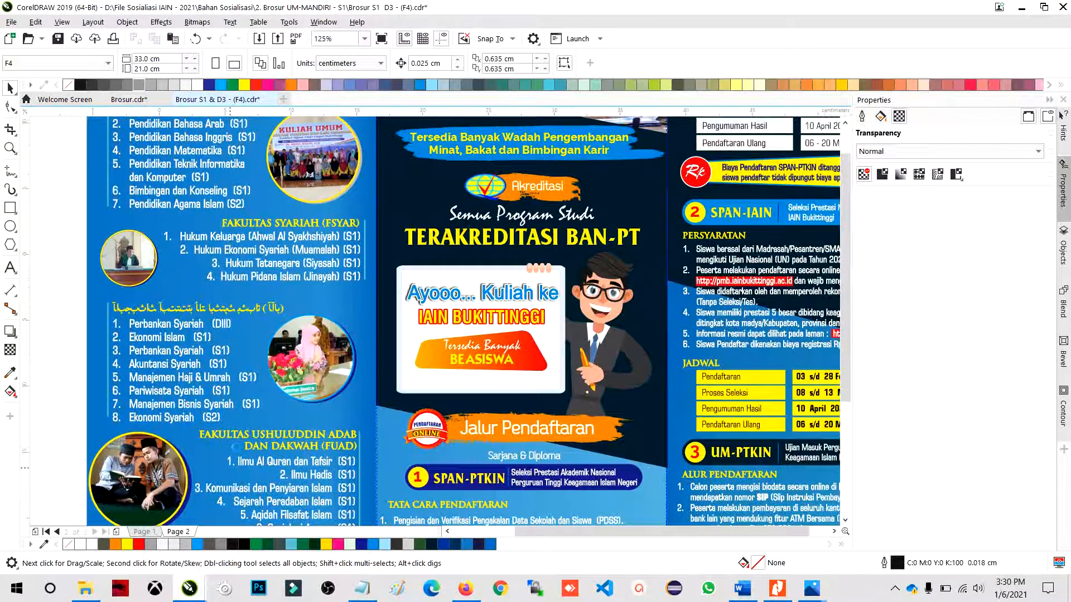
pyautogui.scroll(-1, 210, 472)
pyautogui.click(132, 104)
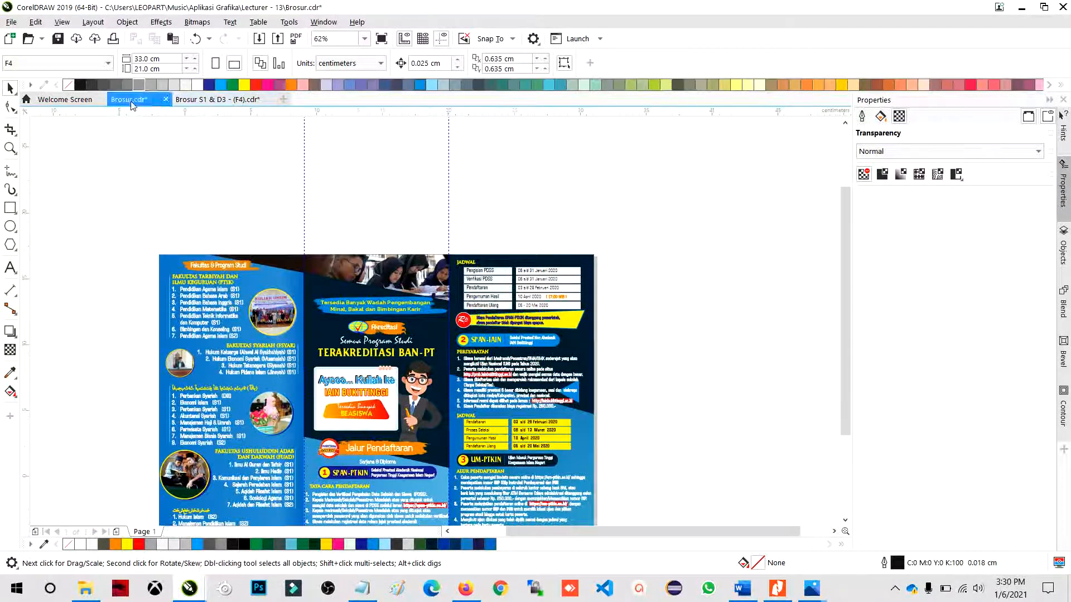
pyautogui.click(214, 405)
pyautogui.click(88, 347)
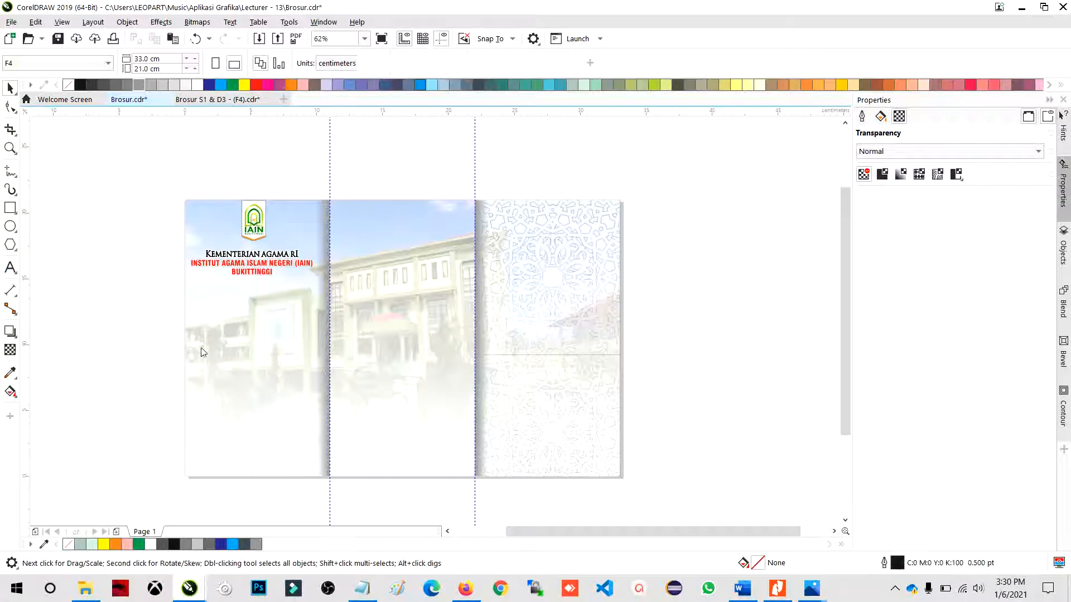
# Draw a circle about 9.86 cm wide across the lower left fold and place it inside the background PowerClip.
pyautogui.press('F7')
pyautogui.moveTo(278, 368); pyautogui.dragTo(411, 496)
pyautogui.click(12, 90)
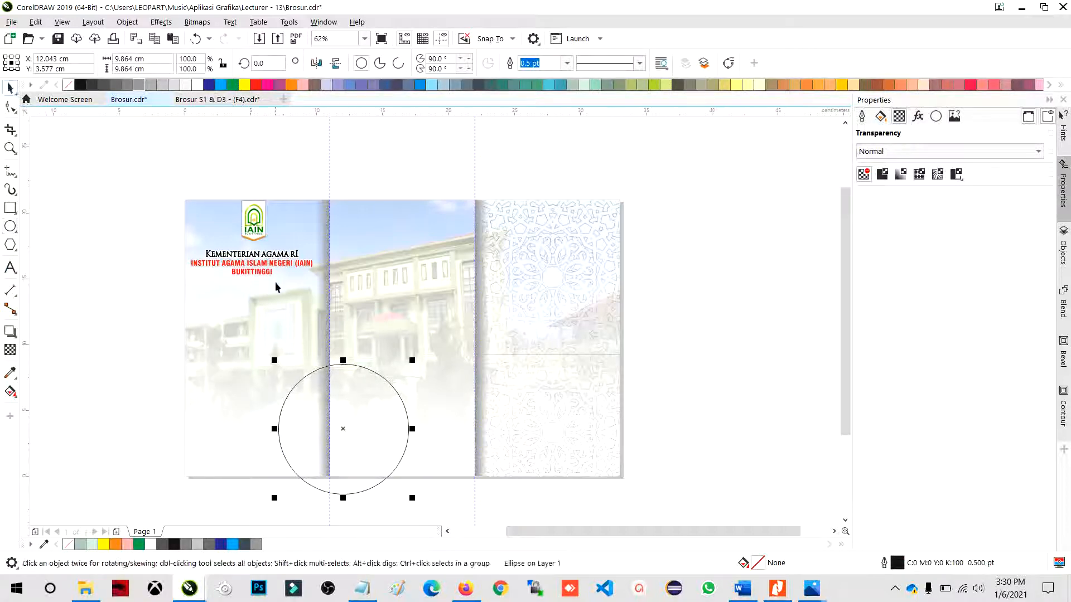
pyautogui.click(302, 373)
pyautogui.click(306, 376)
pyautogui.rightClick(312, 406)
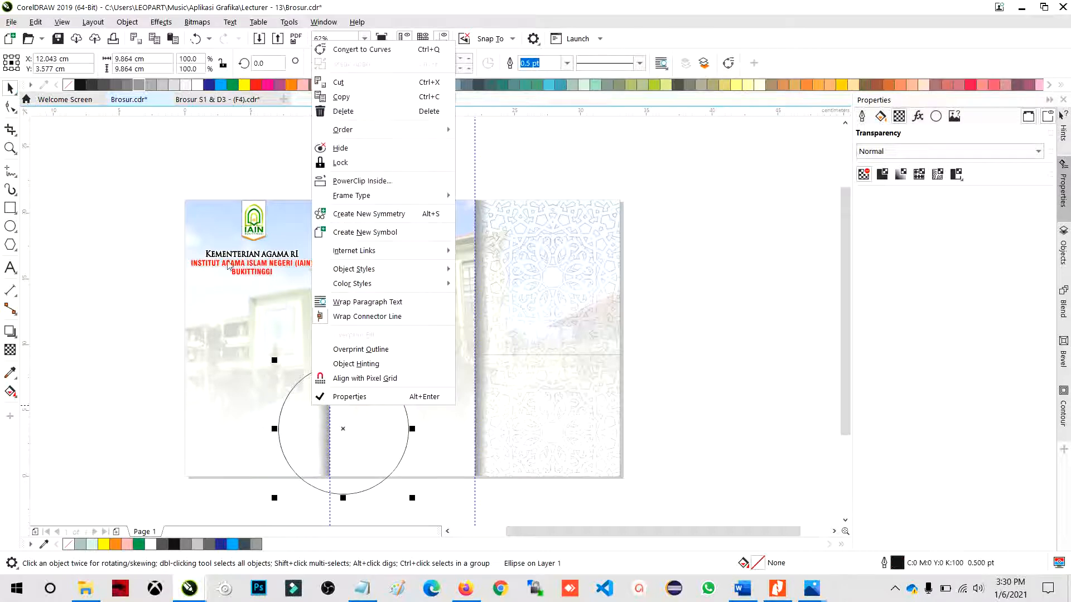
pyautogui.click(365, 183)
pyautogui.click(361, 294)
# Inside the PowerClip, centre the circle on the left fold at about X 10.985 cm, fill it white and remove its outline.
pyautogui.keyDown('ctrl'); pyautogui.click(345, 406); pyautogui.keyUp('ctrl')
pyautogui.click(304, 411)
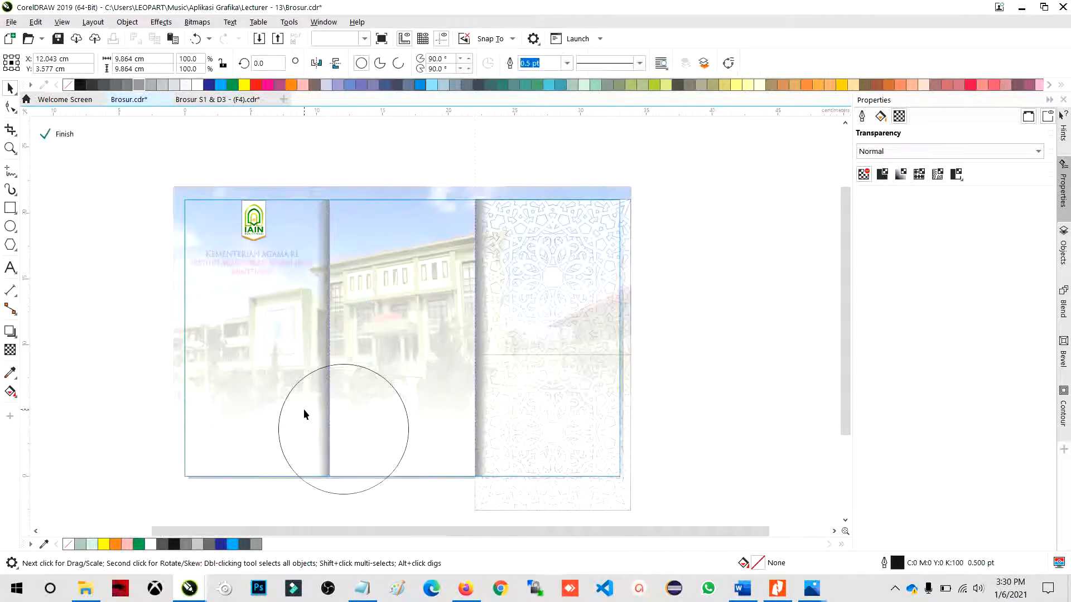
pyautogui.moveTo(304, 413); pyautogui.dragTo(275, 416)
pyautogui.click(198, 86)
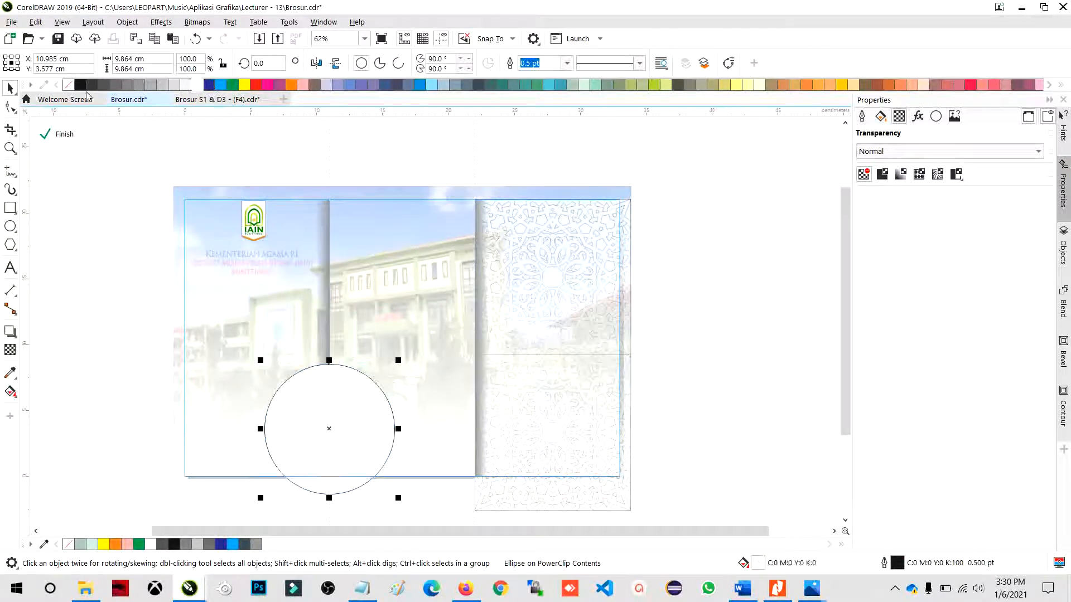
pyautogui.rightClick(68, 85)
pyautogui.keyDown('ctrl'); pyautogui.click(85, 252); pyautogui.keyUp('ctrl')
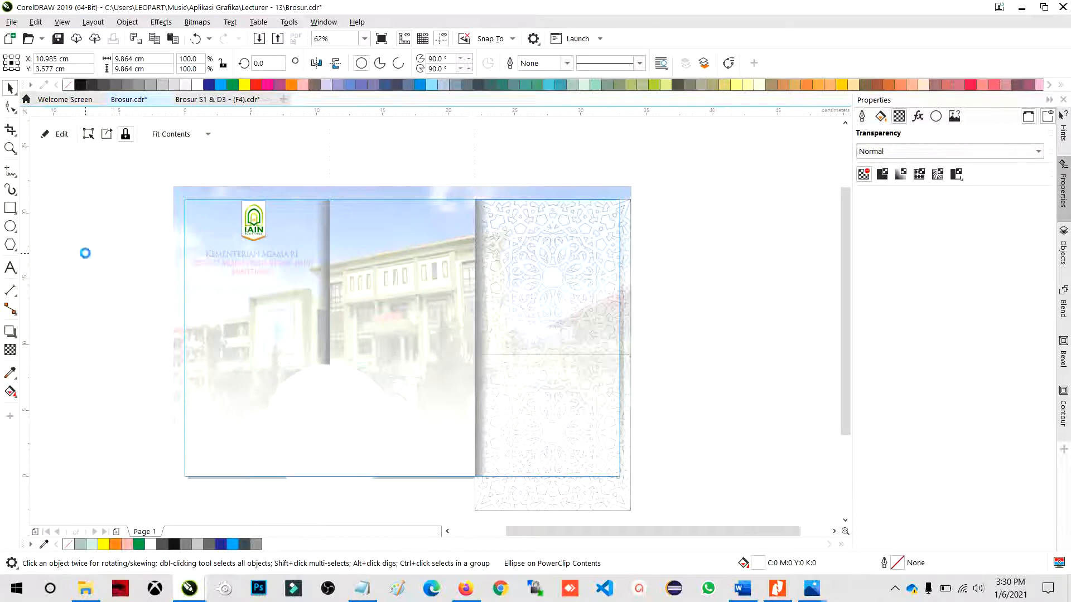
pyautogui.click(139, 299)
# Try bringing the left fold's shadow strip to the front inside the PowerClip, and move the white circle left to about X 8.913 cm.
pyautogui.click(292, 390)
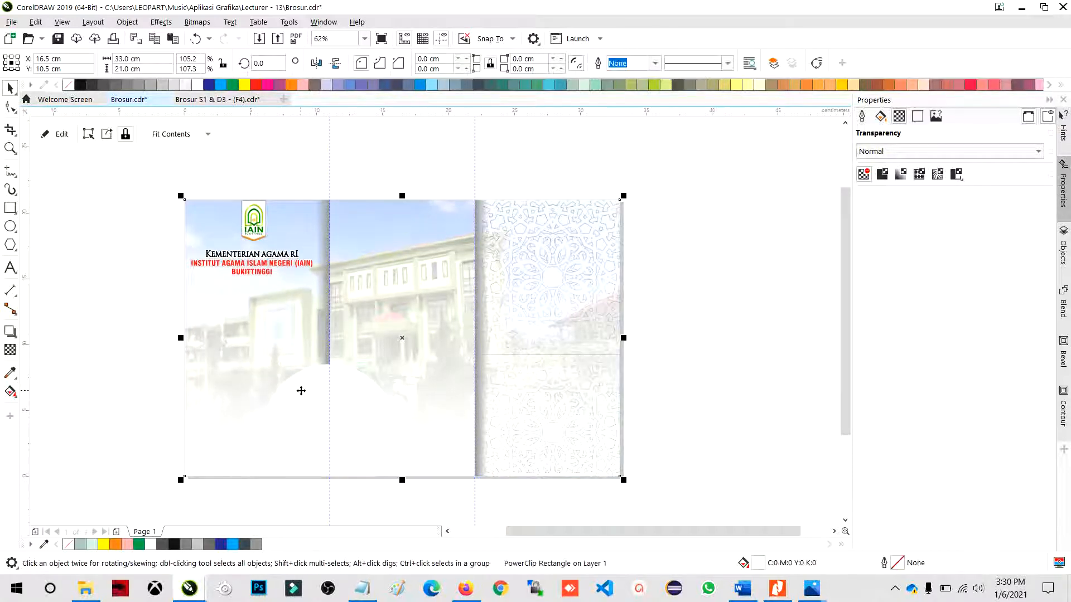
pyautogui.keyDown('ctrl'); pyautogui.click(301, 389); pyautogui.keyUp('ctrl')
pyautogui.click(327, 310)
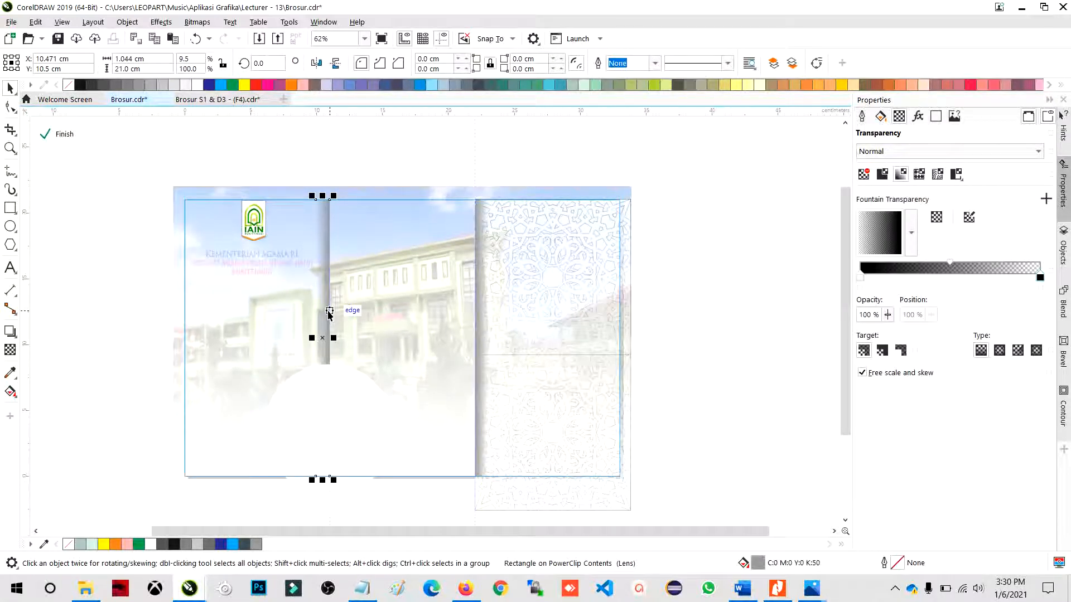
pyautogui.hotkey('shift', 'pageup')
pyautogui.click(301, 413)
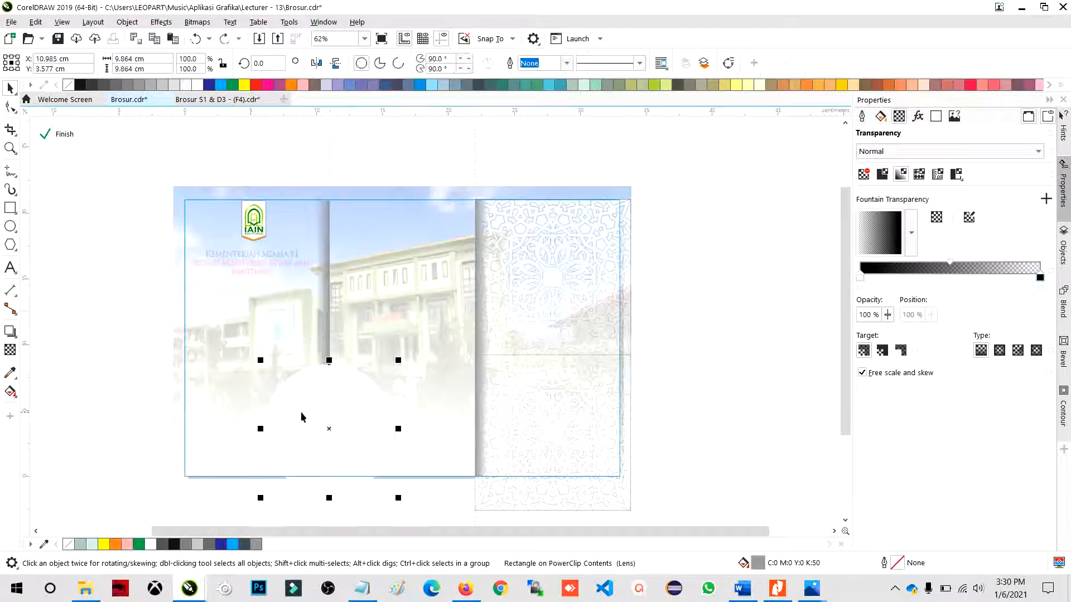
pyautogui.moveTo(301, 413); pyautogui.dragTo(264, 417)
pyautogui.keyDown('ctrl'); pyautogui.click(132, 405); pyautogui.keyUp('ctrl')
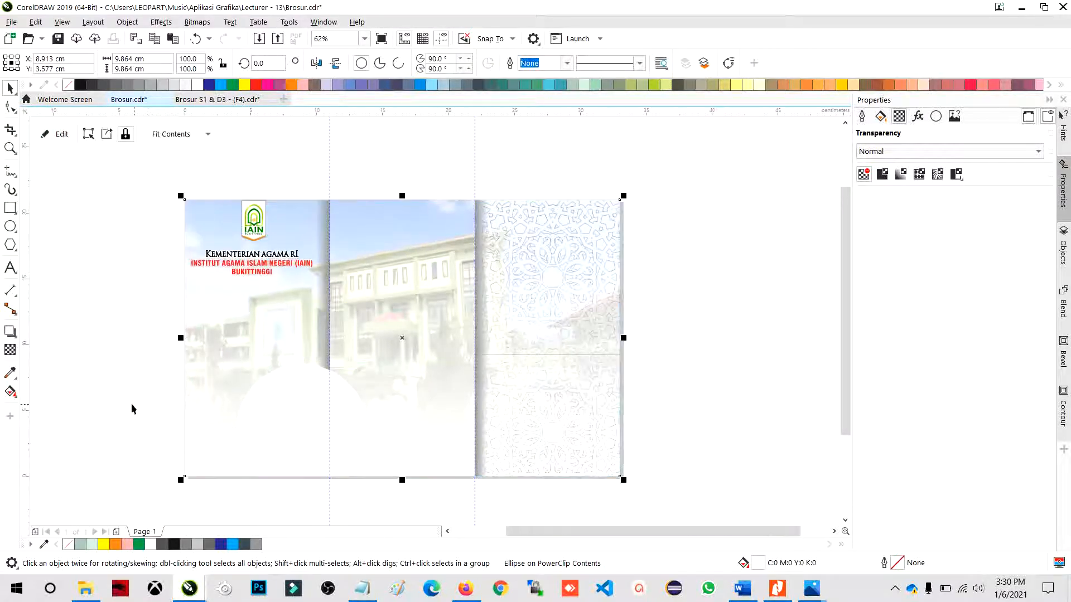
pyautogui.click(126, 279)
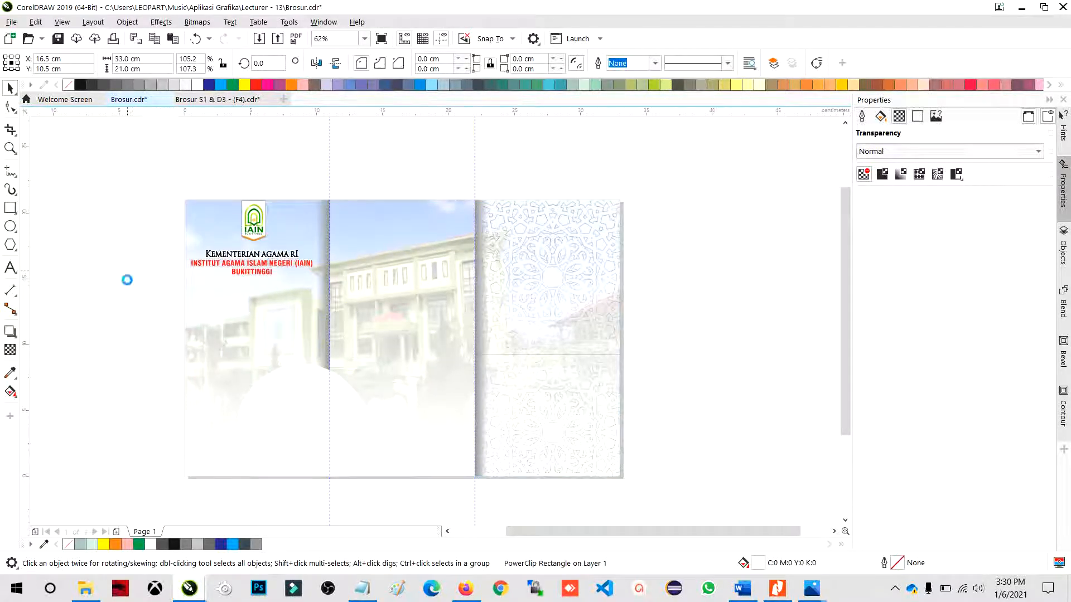
# Copy the photo of studying students out of the nested PowerClip on page 2 of the Brosur S1 & D3 brochure.
pyautogui.click(229, 103)
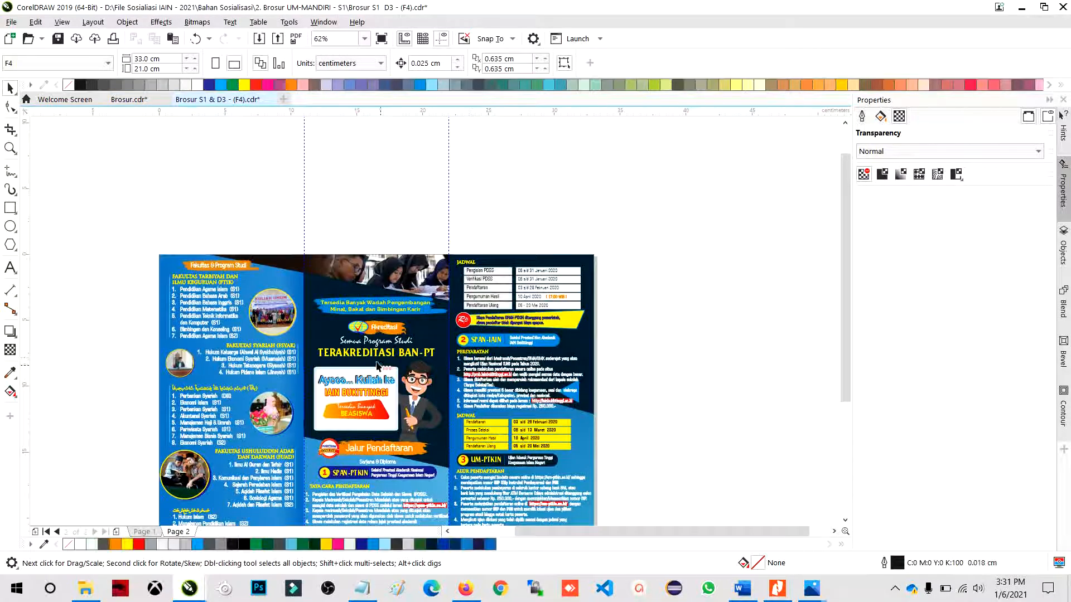
pyautogui.click(387, 282)
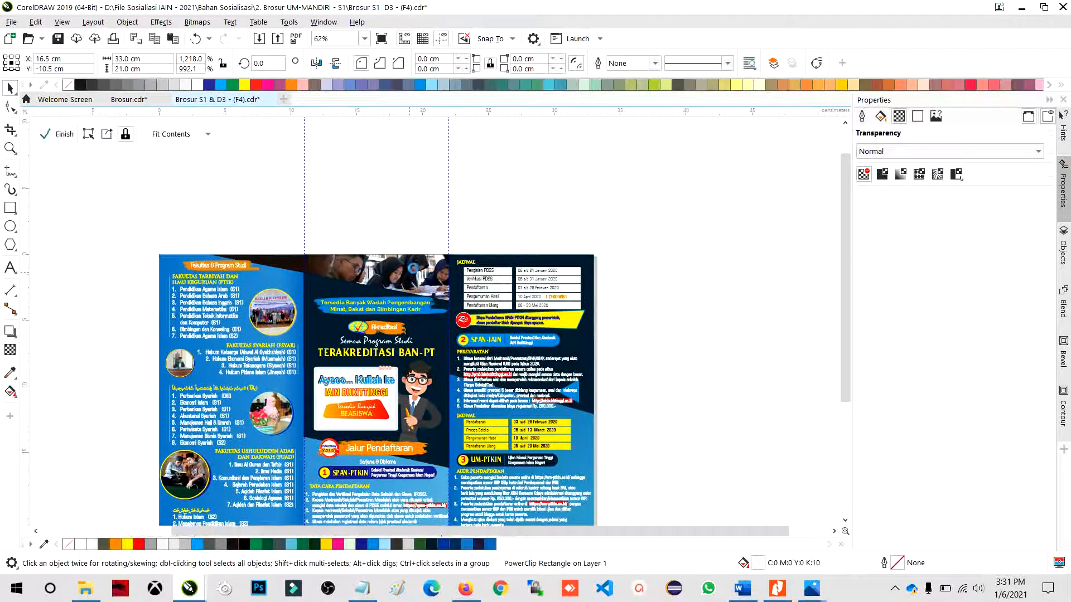
pyautogui.doubleClick(413, 266)
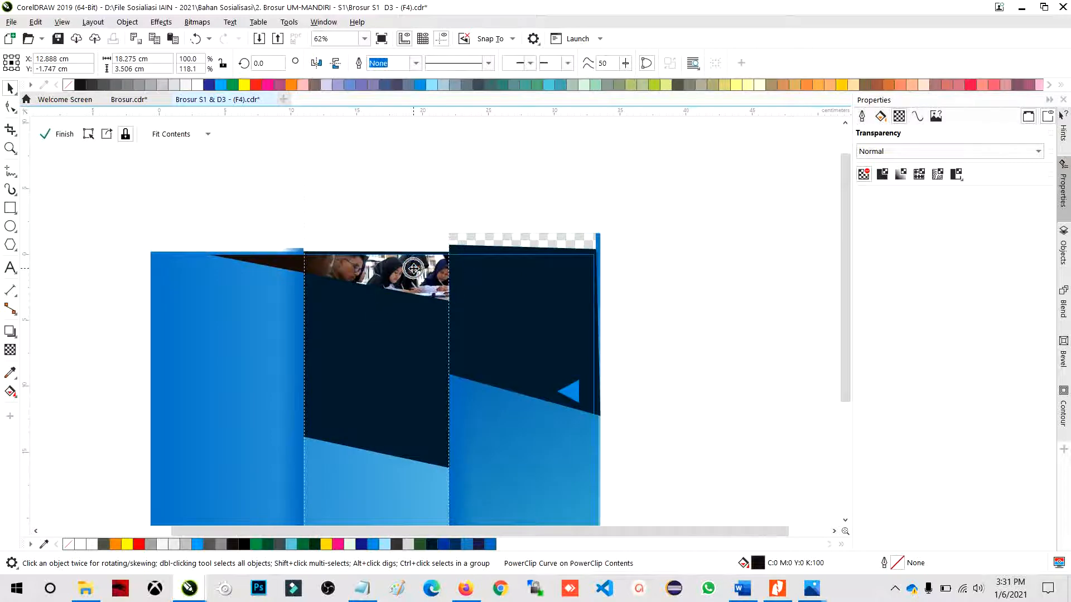
pyautogui.click(413, 270)
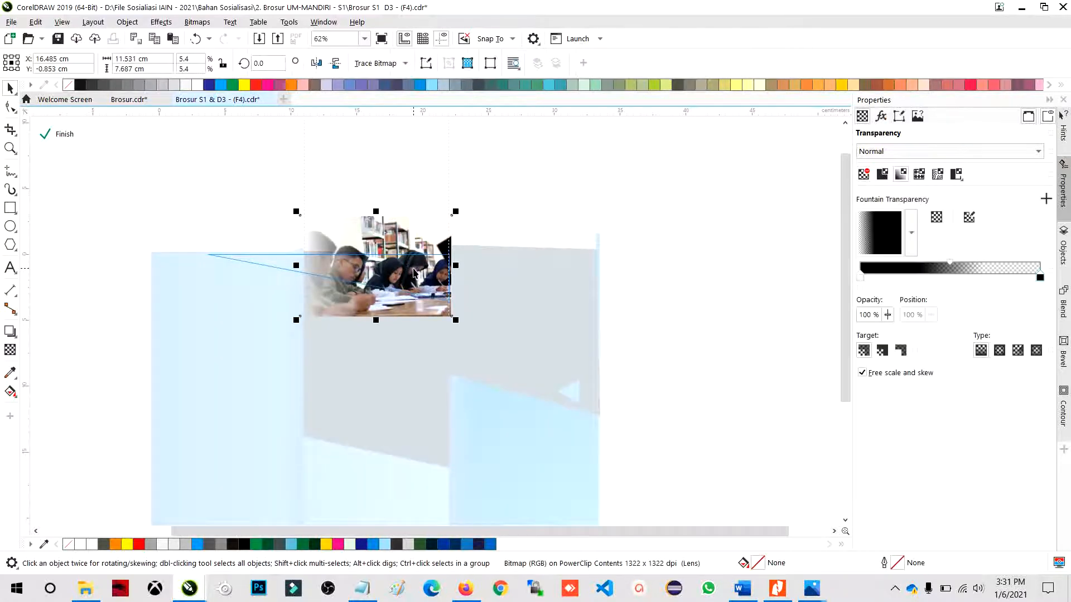
pyautogui.click(579, 176)
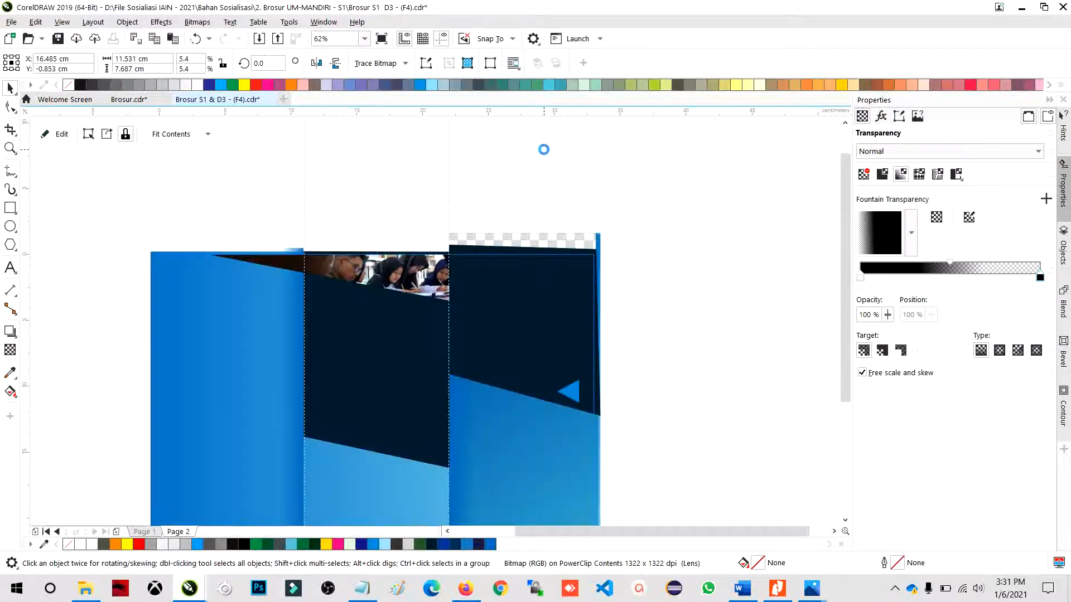
pyautogui.click(226, 163)
# Paste the students' photo into the background PowerClip of Brosur.cdr and position it at about X 8.881, Y 10.038 cm.
pyautogui.click(128, 99)
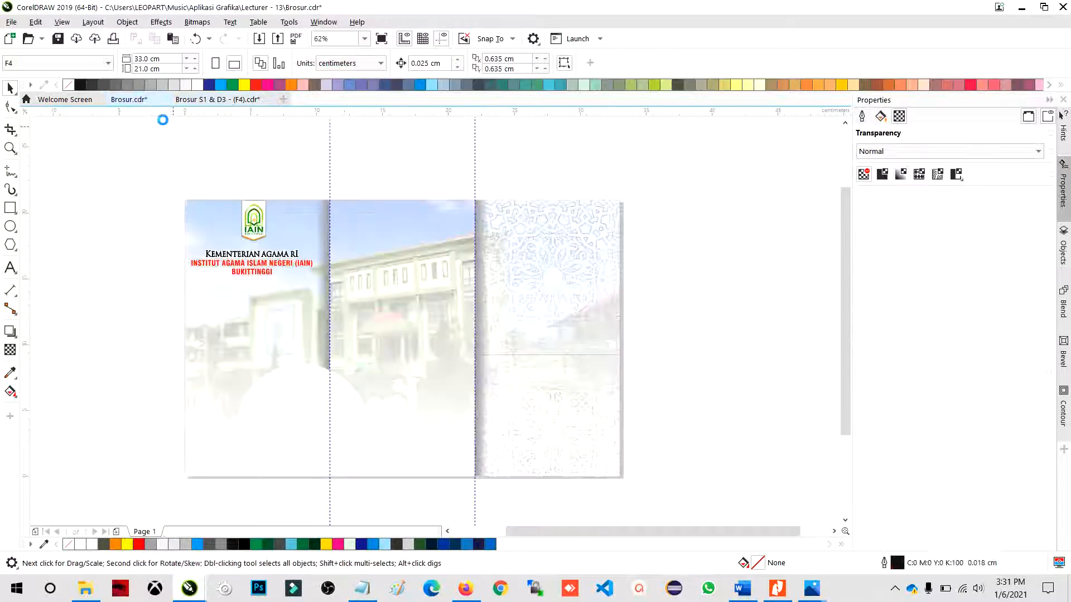
pyautogui.click(229, 341)
pyautogui.doubleClick(299, 363)
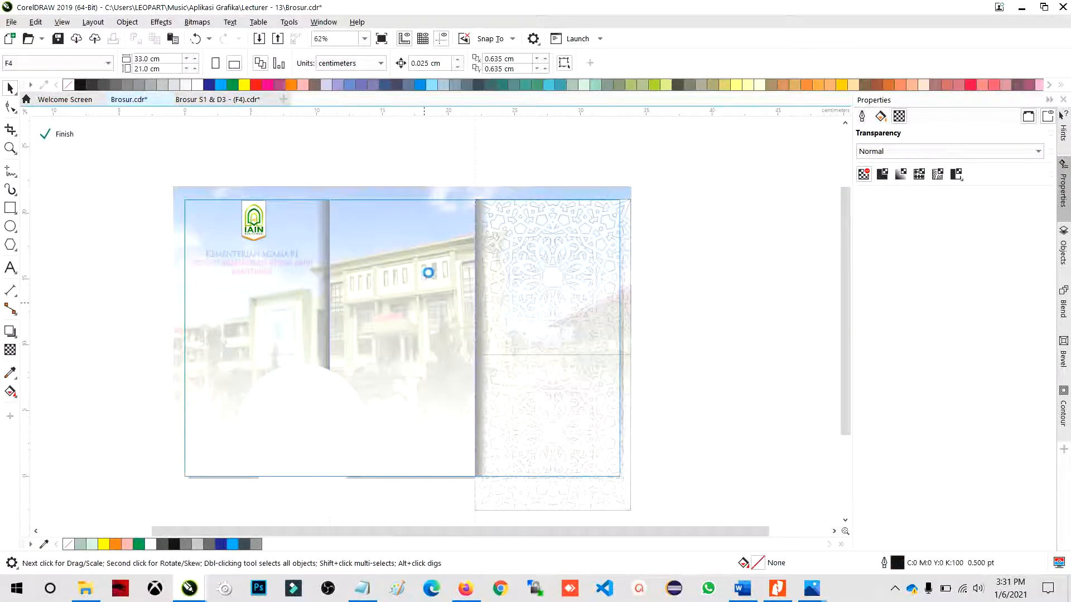
pyautogui.click(423, 205)
pyautogui.moveTo(423, 206); pyautogui.dragTo(323, 339)
pyautogui.rightClick(323, 339)
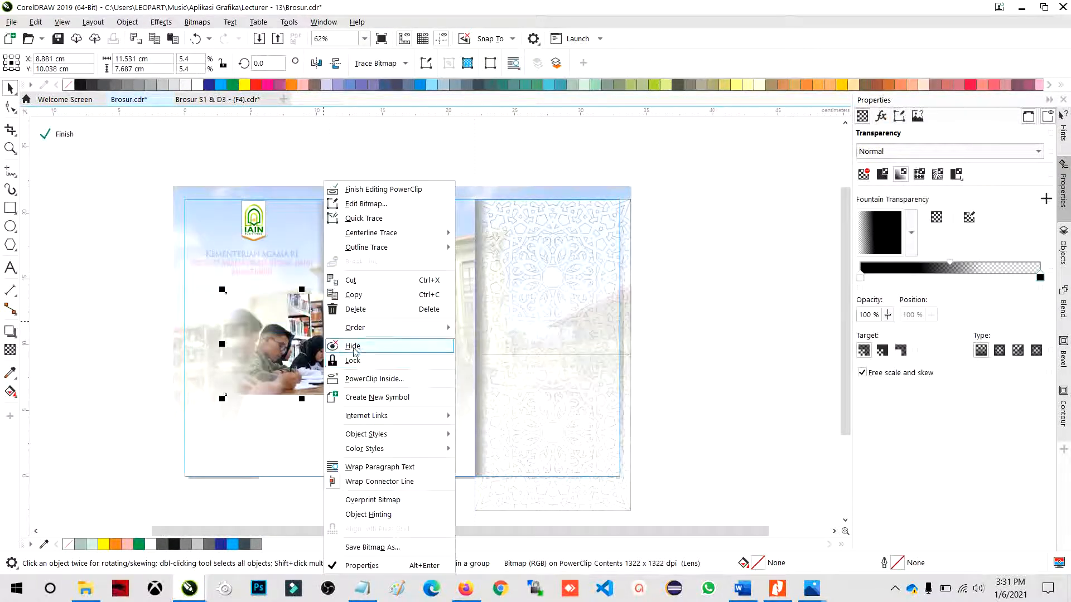
pyautogui.click(372, 190)
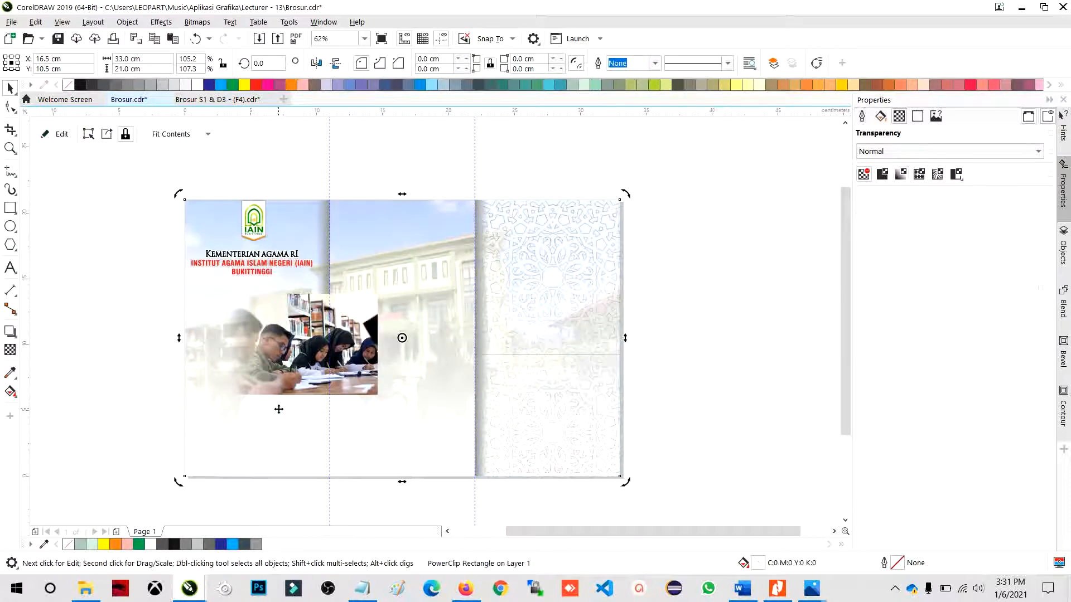
# Clip the students' photo inside the white circle with PowerClip, then enlarge and position it to fill the circle.
pyautogui.doubleClick(279, 409)
pyautogui.click(292, 365)
pyautogui.rightClick(296, 352)
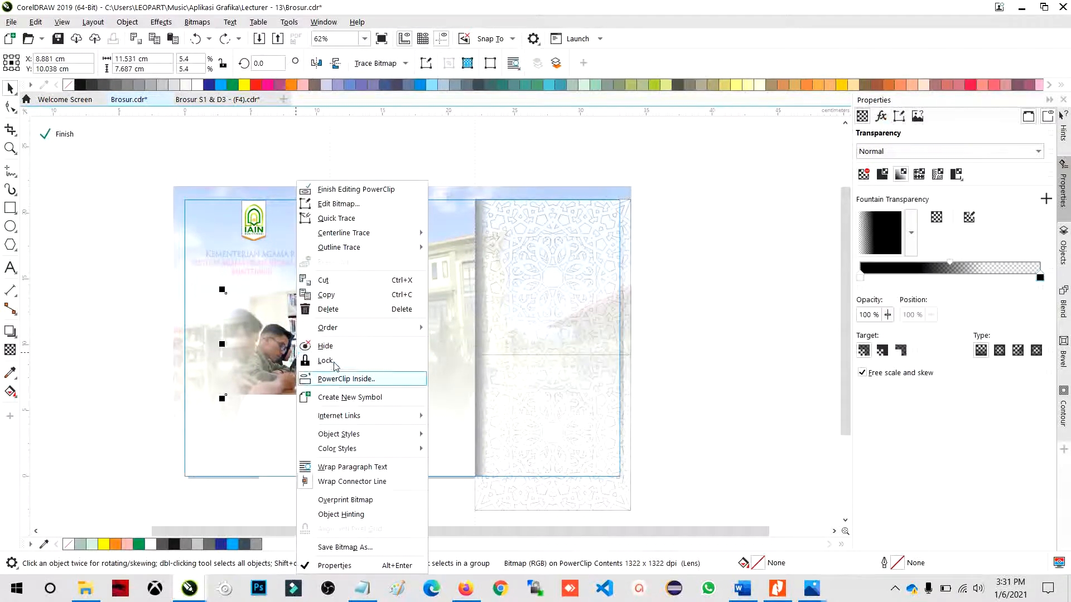
pyautogui.click(346, 377)
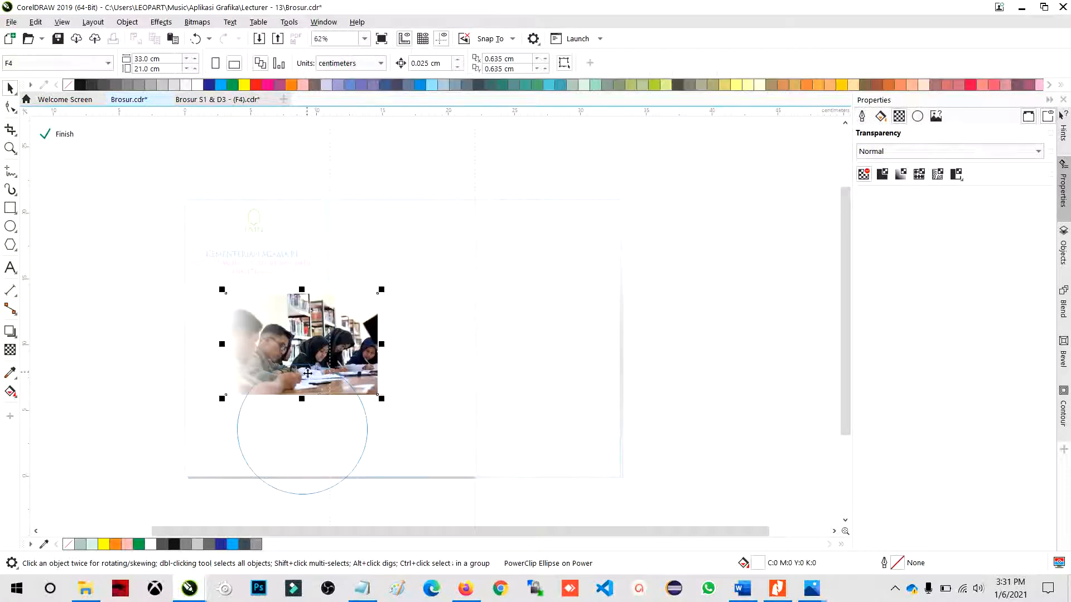
pyautogui.moveTo(374, 307); pyautogui.dragTo(424, 355)
pyautogui.keyDown('ctrl'); pyautogui.click(140, 357); pyautogui.keyUp('ctrl')
pyautogui.click(140, 358)
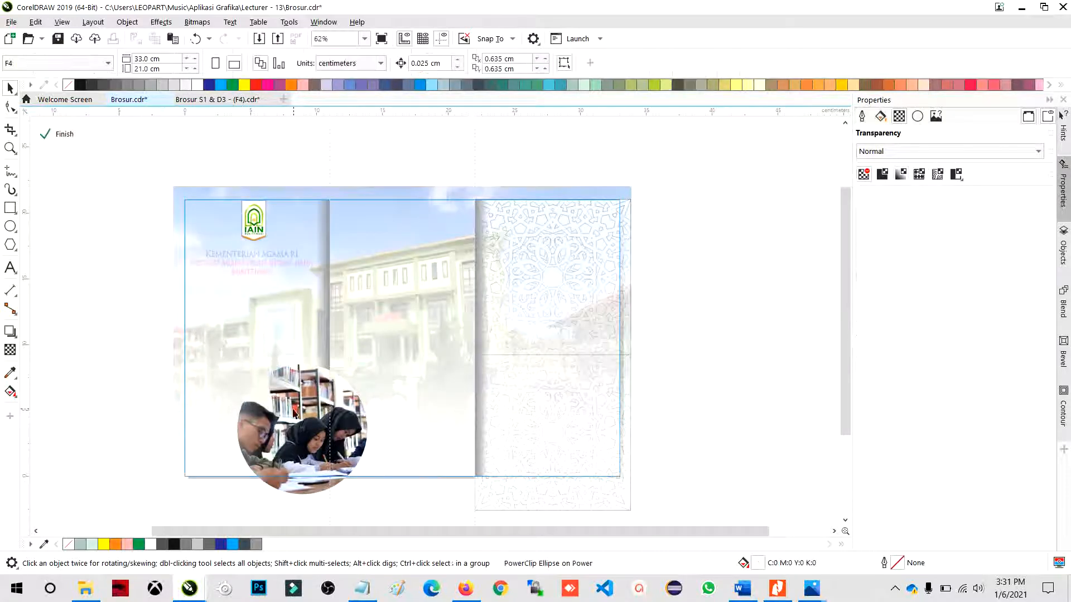
# Move the circular photo to about X 8.109, Y 3.408 cm and shrink it to about 8.09 cm in diameter.
pyautogui.click(300, 397)
pyautogui.moveTo(300, 397); pyautogui.dragTo(297, 397)
pyautogui.click(315, 404)
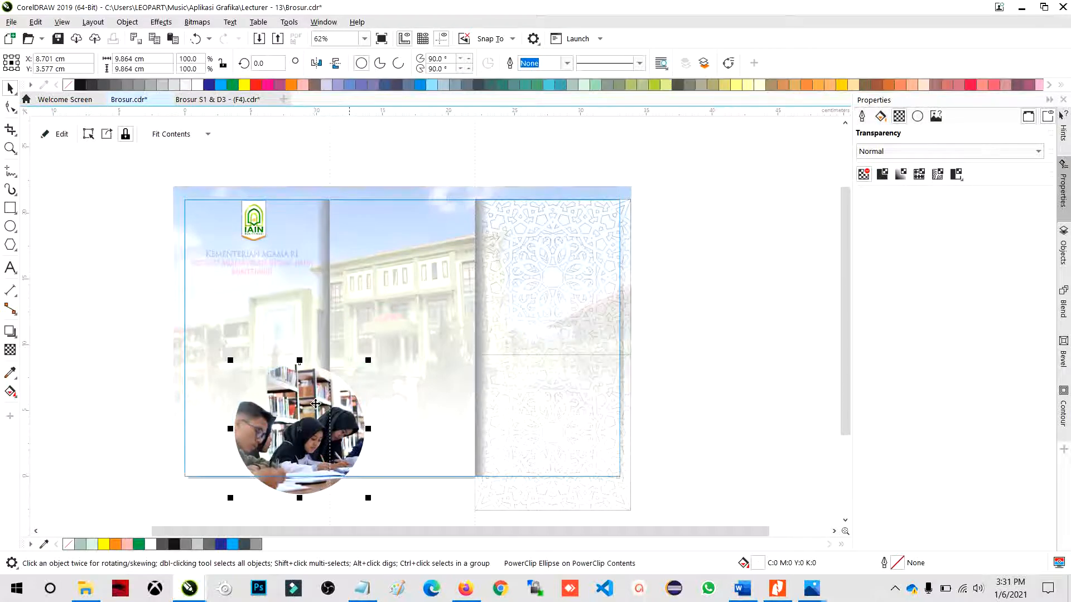
pyautogui.click(281, 409)
pyautogui.click(354, 327)
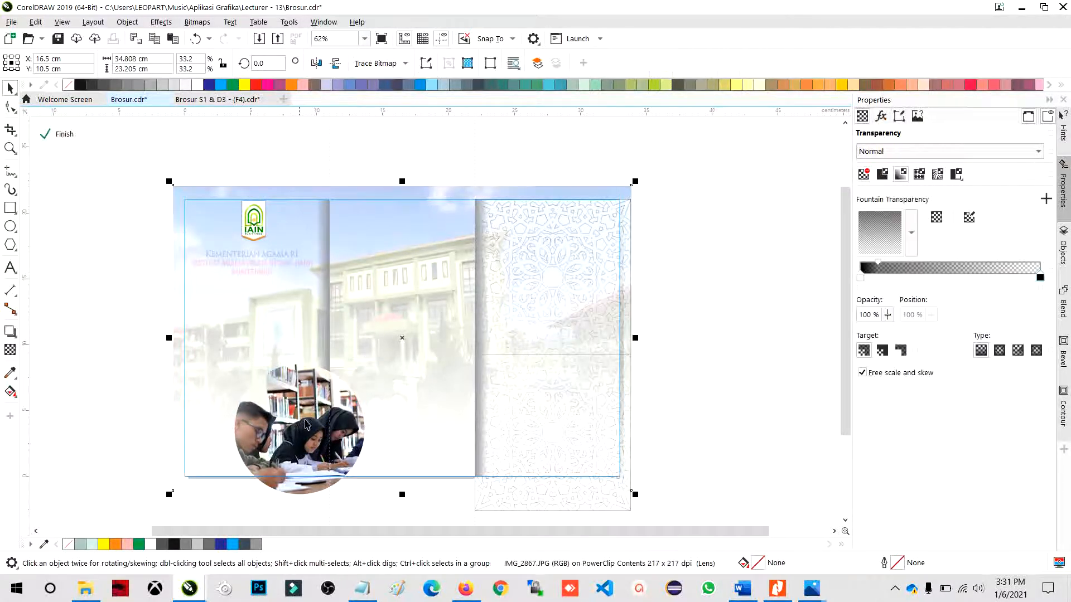
pyautogui.click(269, 447)
pyautogui.moveTo(265, 443); pyautogui.dragTo(256, 443)
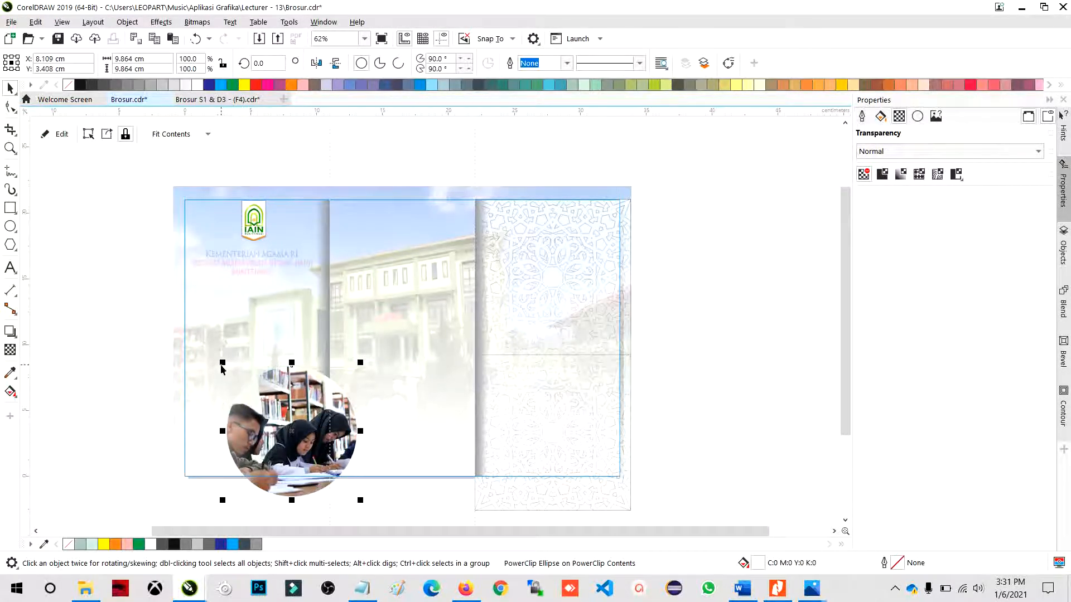
pyautogui.moveTo(221, 364); pyautogui.dragTo(234, 374)
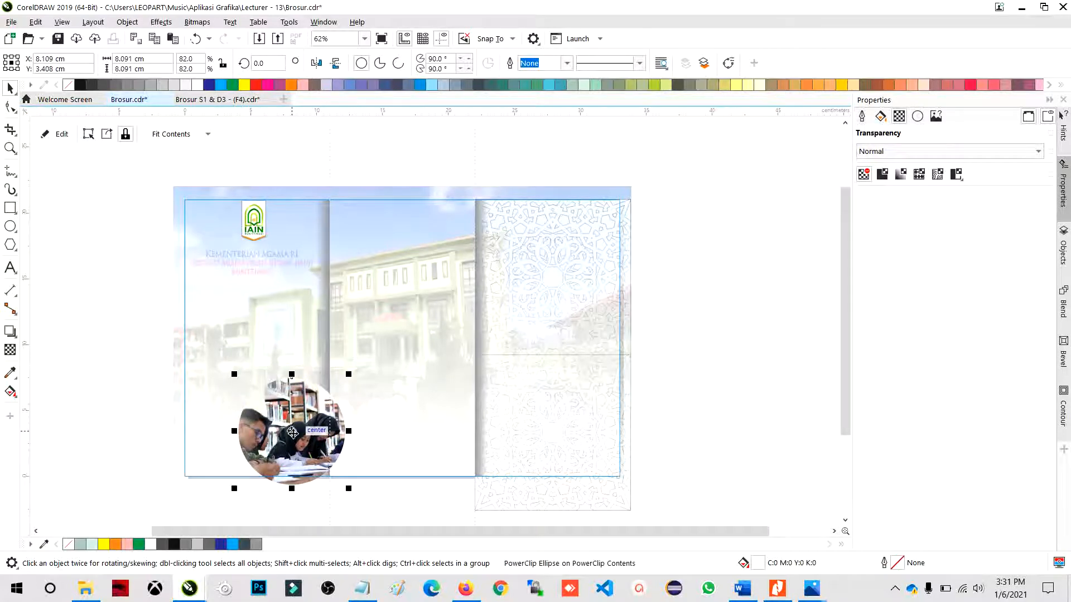
# Give the circular photo a black 8 pt outline placed behind the fill.
pyautogui.press('F12')
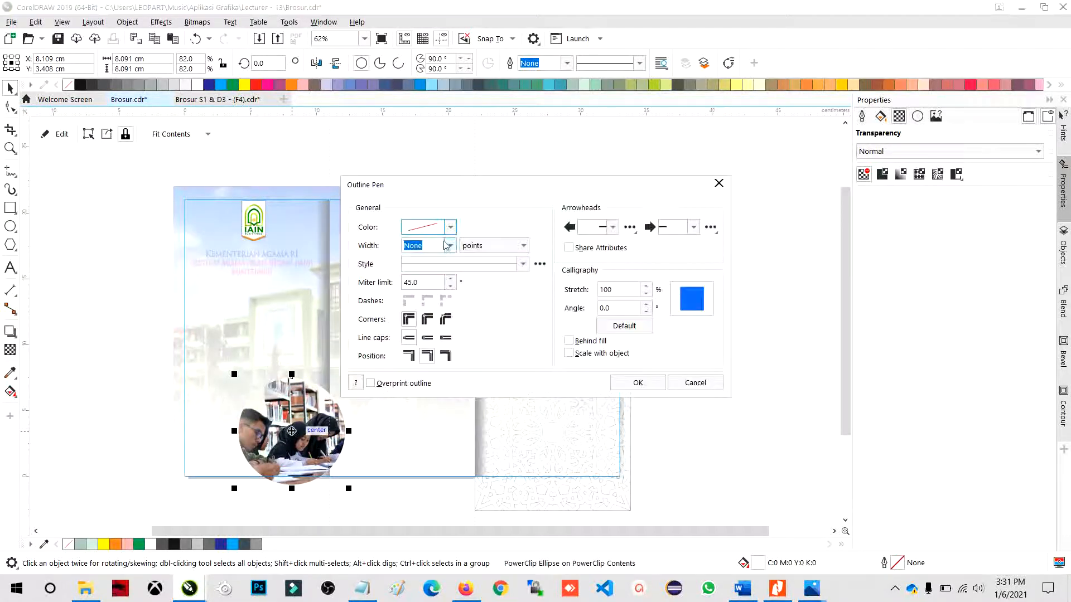
pyautogui.click(450, 245)
pyautogui.click(430, 347)
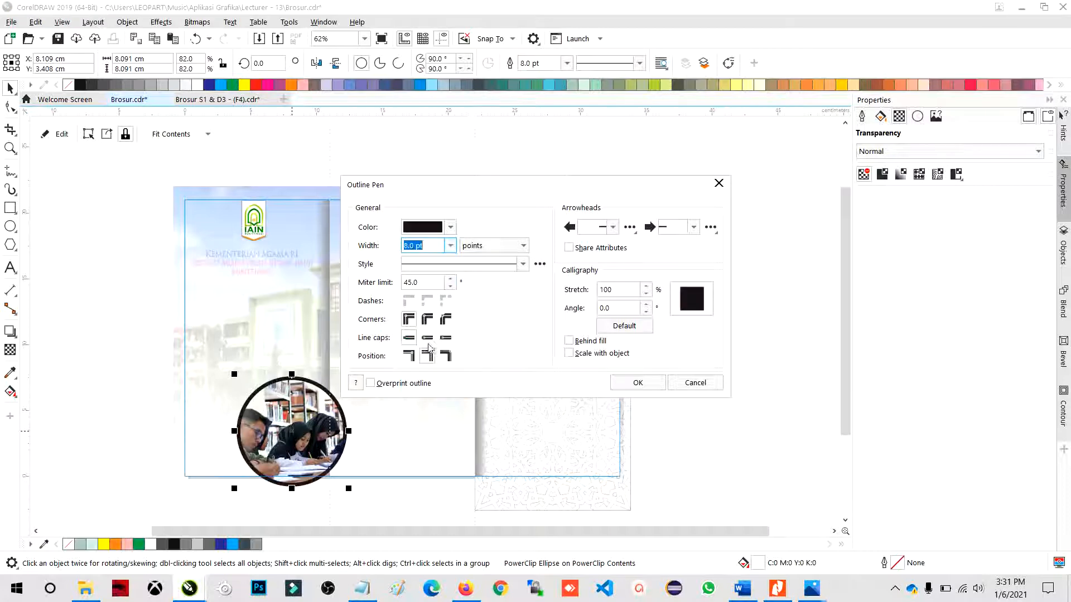
pyautogui.click(569, 341)
pyautogui.click(623, 389)
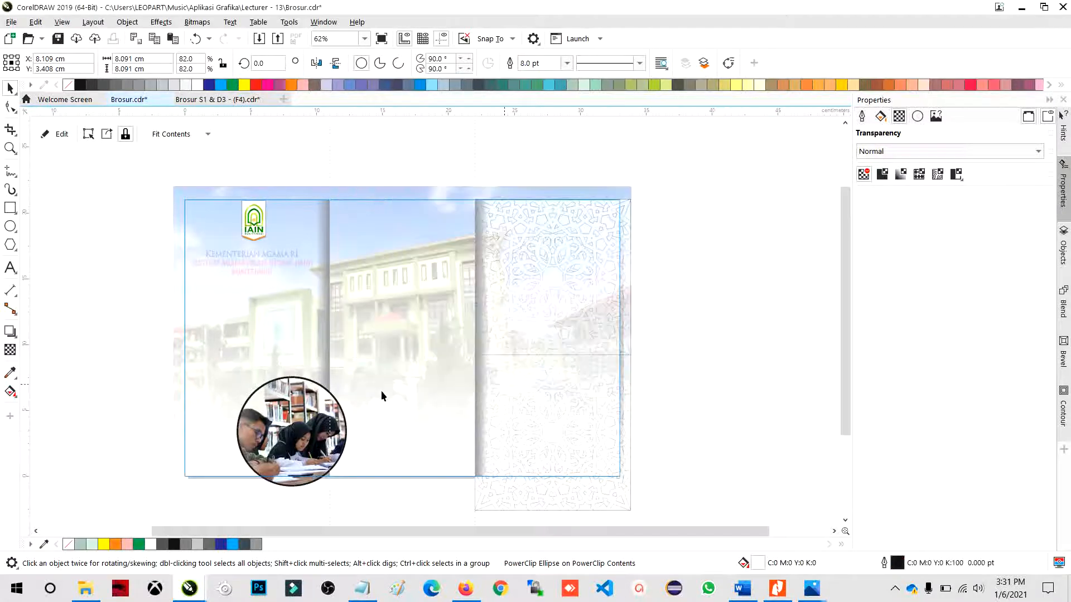
# Change the circular student photo's outline to yellow and finish editing the background PowerClip.
pyautogui.rightClick(194, 86)
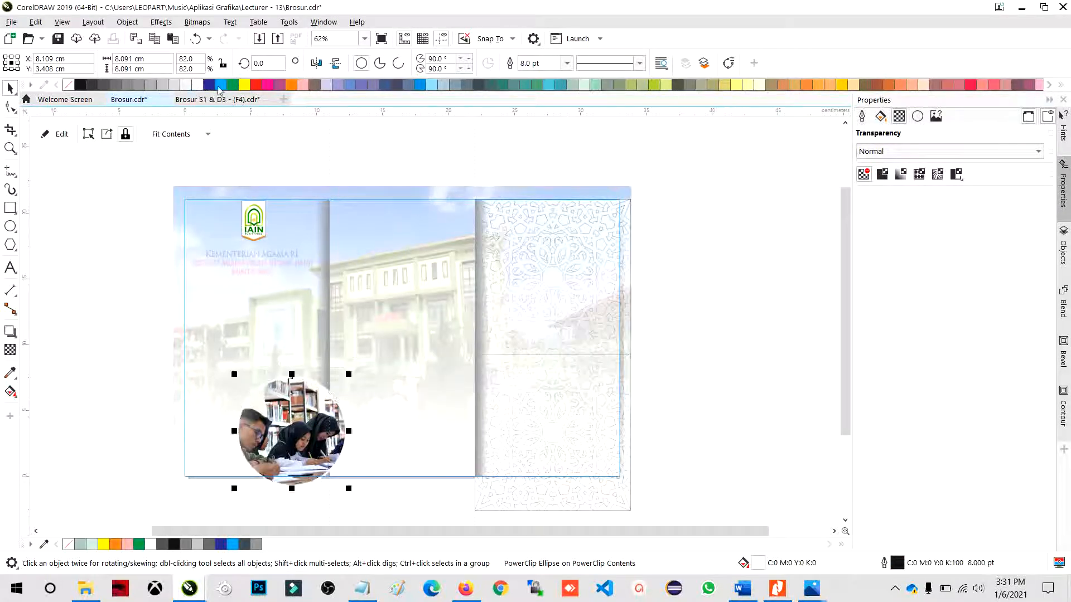
pyautogui.rightClick(243, 85)
pyautogui.keyDown('ctrl'); pyautogui.click(126, 303); pyautogui.keyUp('ctrl')
pyautogui.scroll(3, 361, 366)
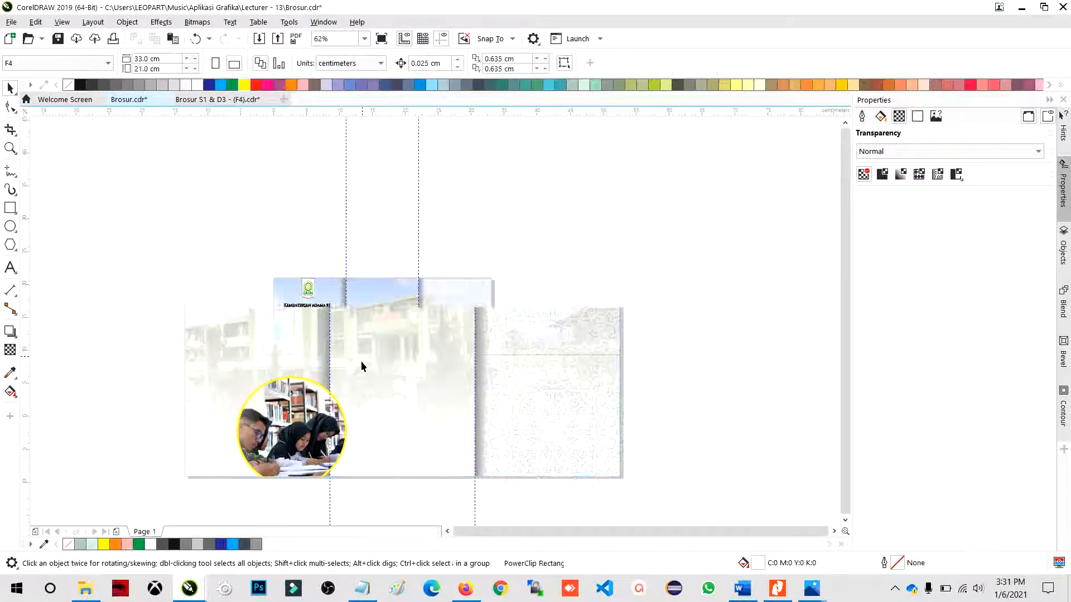
pyautogui.scroll(-1, 329, 371)
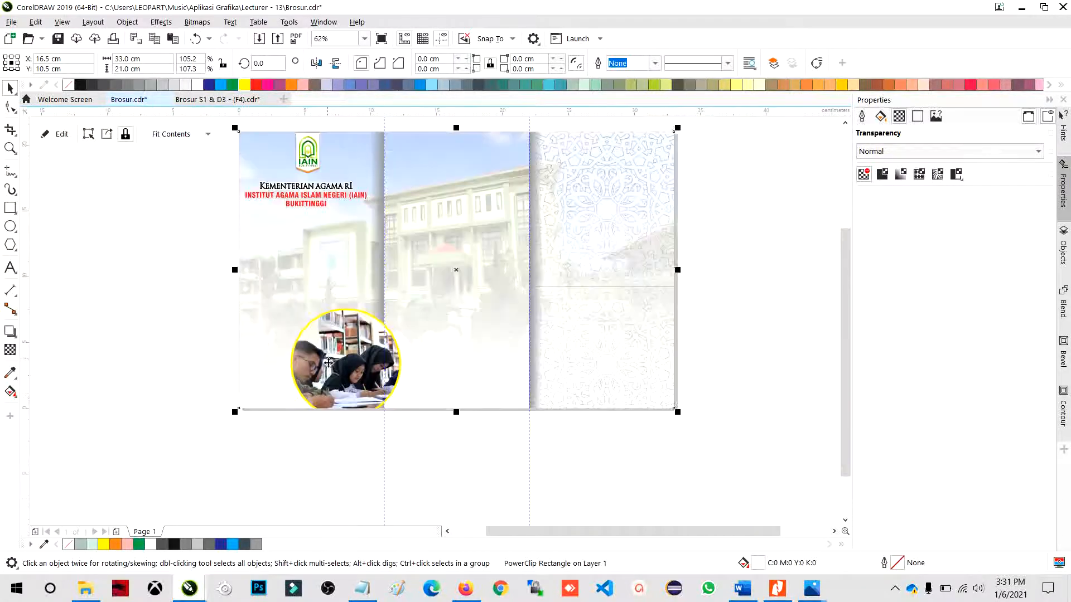
# Duplicate the circular photo inside the background PowerClip, shrink the copy to about 4.95 cm at X 2.309, Y 2.646 cm, and outline it white.
pyautogui.keyDown('ctrl'); pyautogui.click(325, 357); pyautogui.keyUp('ctrl')
pyautogui.moveTo(314, 346); pyautogui.dragTo(219, 346)
pyautogui.moveTo(189, 306); pyautogui.dragTo(306, 336)
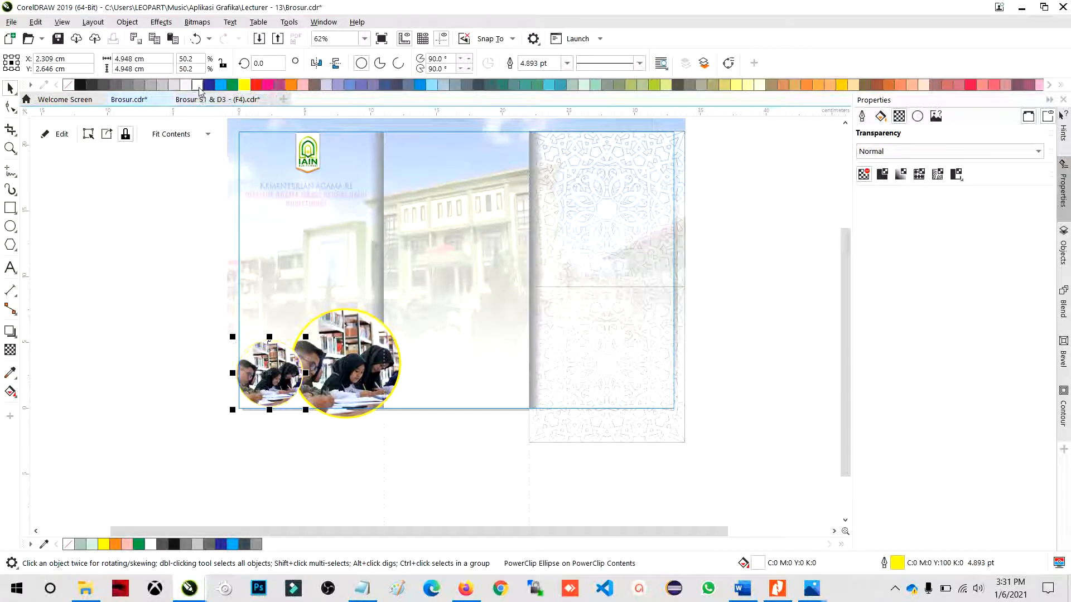
pyautogui.rightClick(199, 87)
pyautogui.click(316, 133)
# Copy the photo of two men reading from its circular PowerClip on page 2 of Brosur S1 & D3 - (F4).cdr.
pyautogui.click(252, 99)
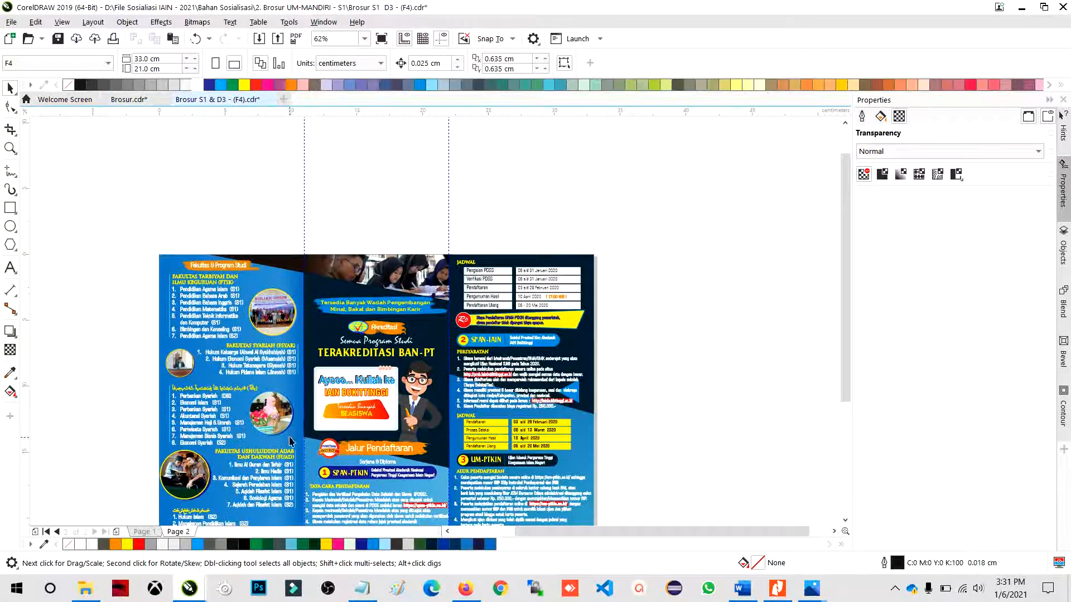
pyautogui.scroll(-2, 335, 312)
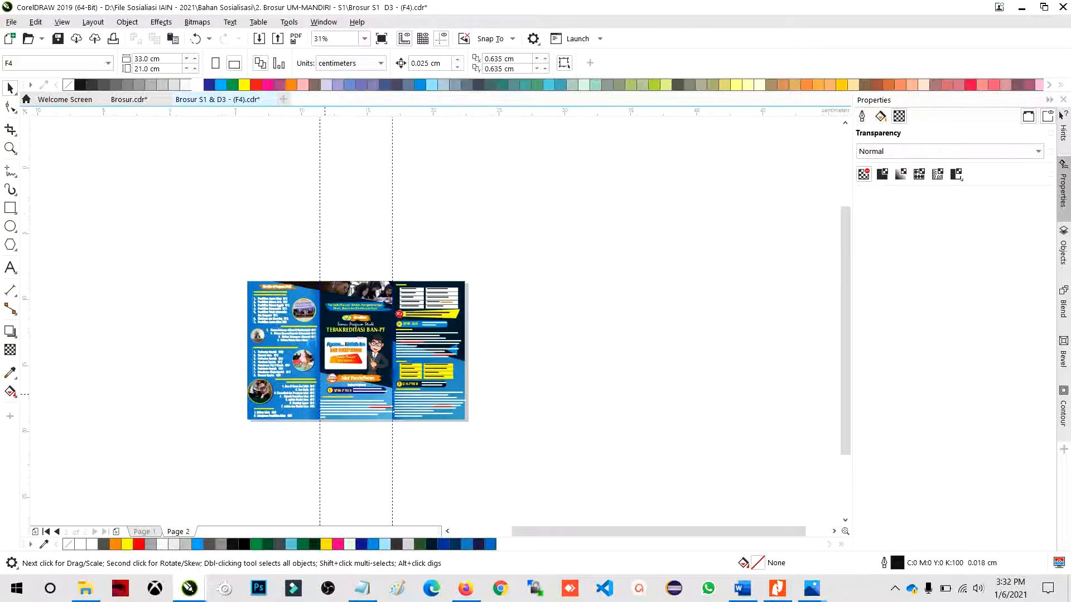
pyautogui.scroll(2, 308, 271)
pyautogui.scroll(1, 279, 234)
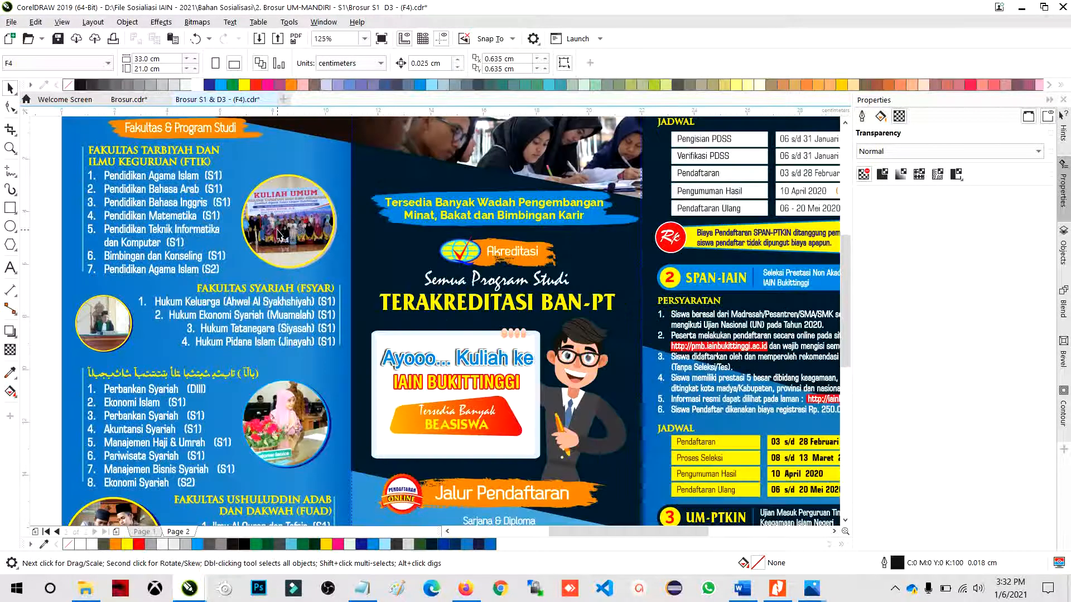
pyautogui.click(280, 235)
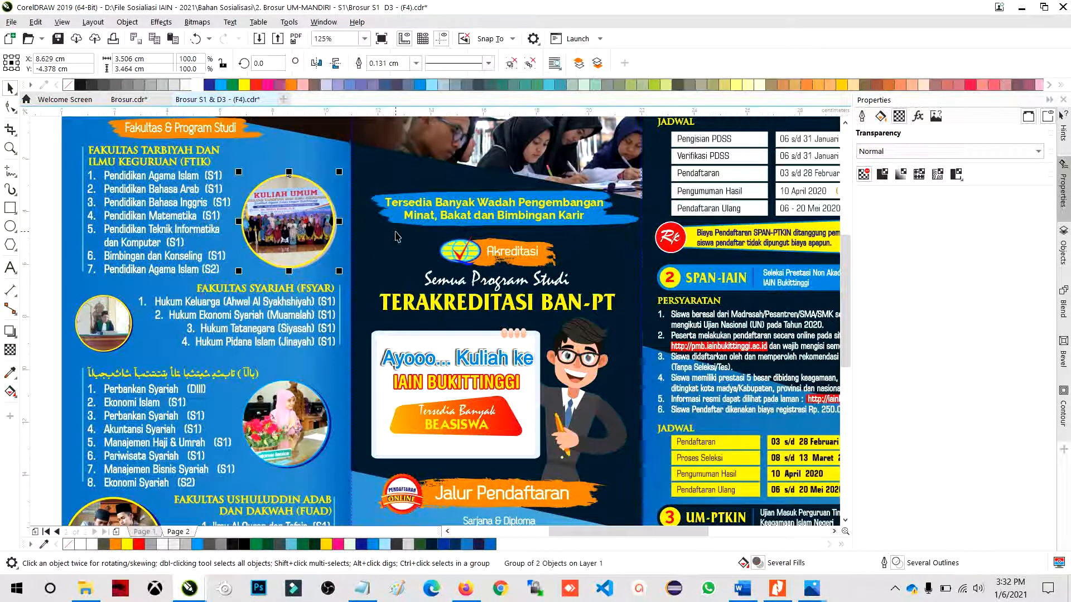
pyautogui.scroll(-1, 395, 232)
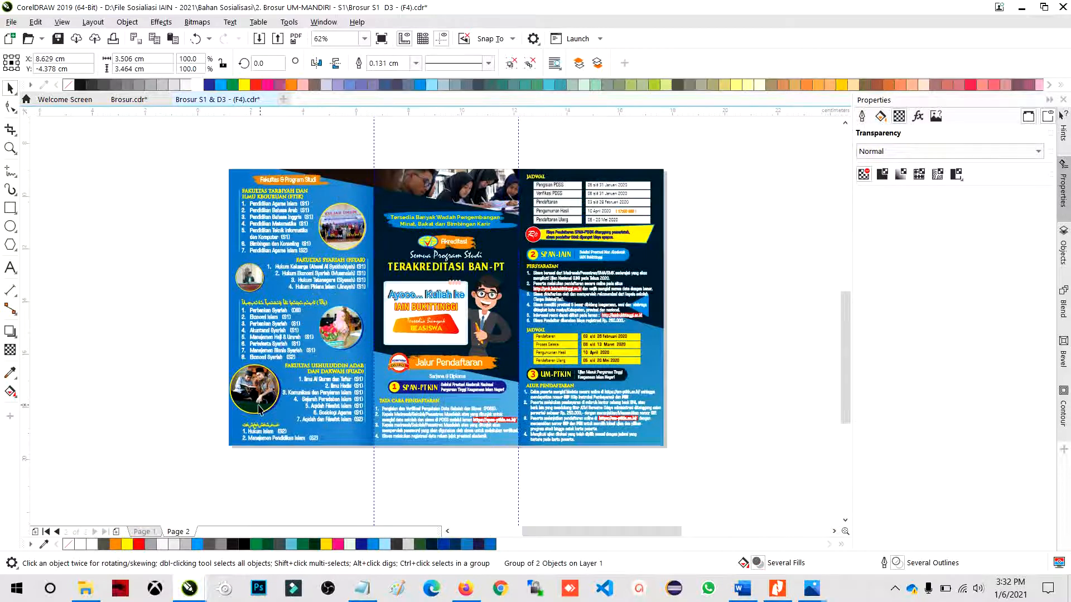
pyautogui.click(271, 354)
pyautogui.keyDown('ctrl'); pyautogui.doubleClick(271, 353); pyautogui.keyUp('ctrl')
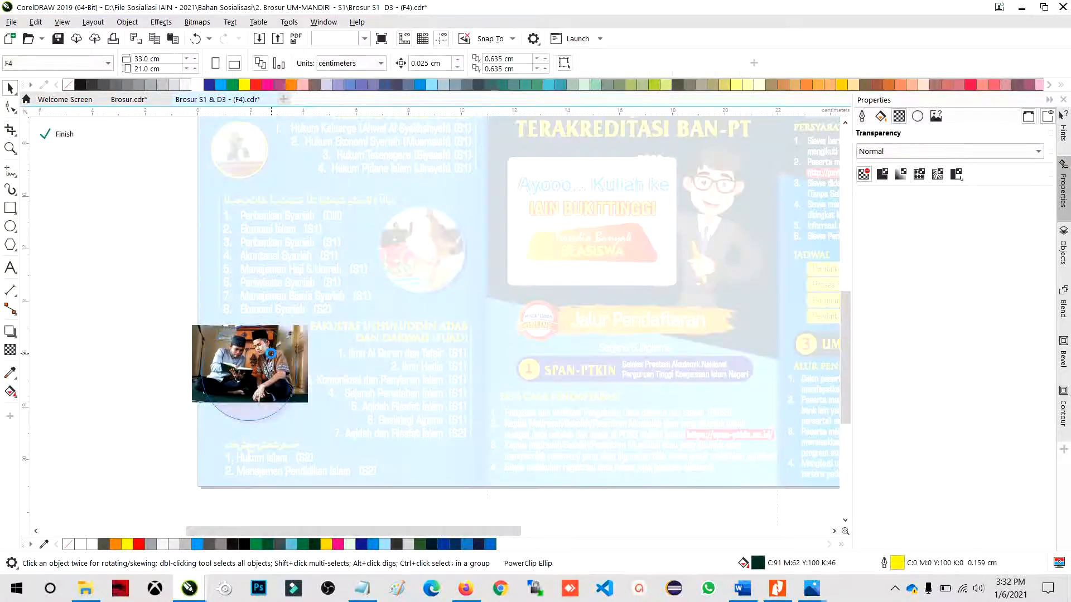
pyautogui.click(271, 354)
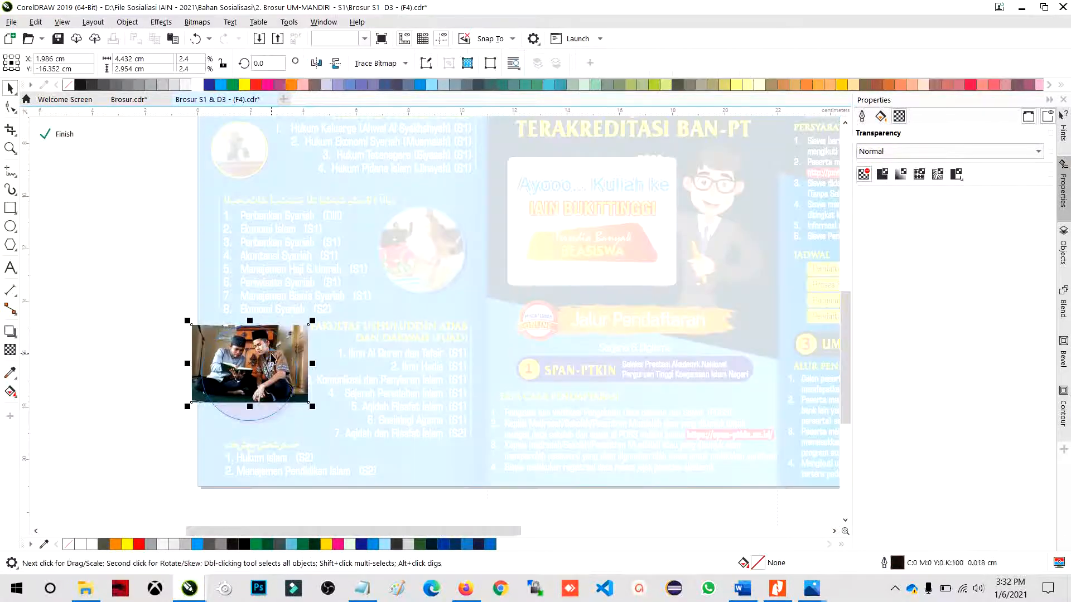
pyautogui.keyDown('ctrl'); pyautogui.click(134, 334); pyautogui.keyUp('ctrl')
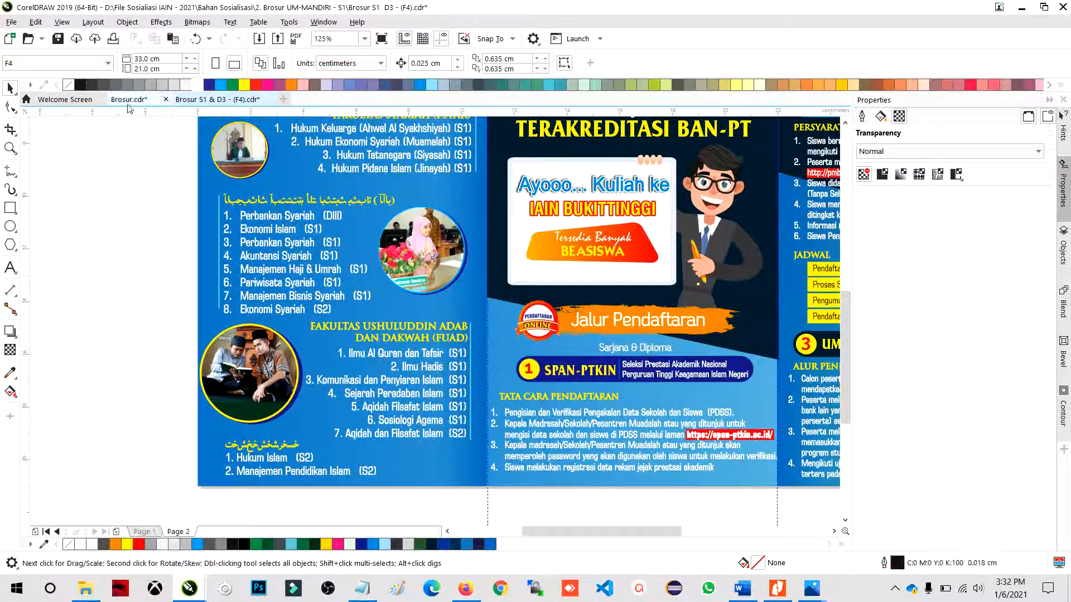
# In Brosur.cdr, replace the photo inside the small circle's PowerClip with the copied photo of the two men reading.
pyautogui.click(129, 103)
pyautogui.click(279, 365)
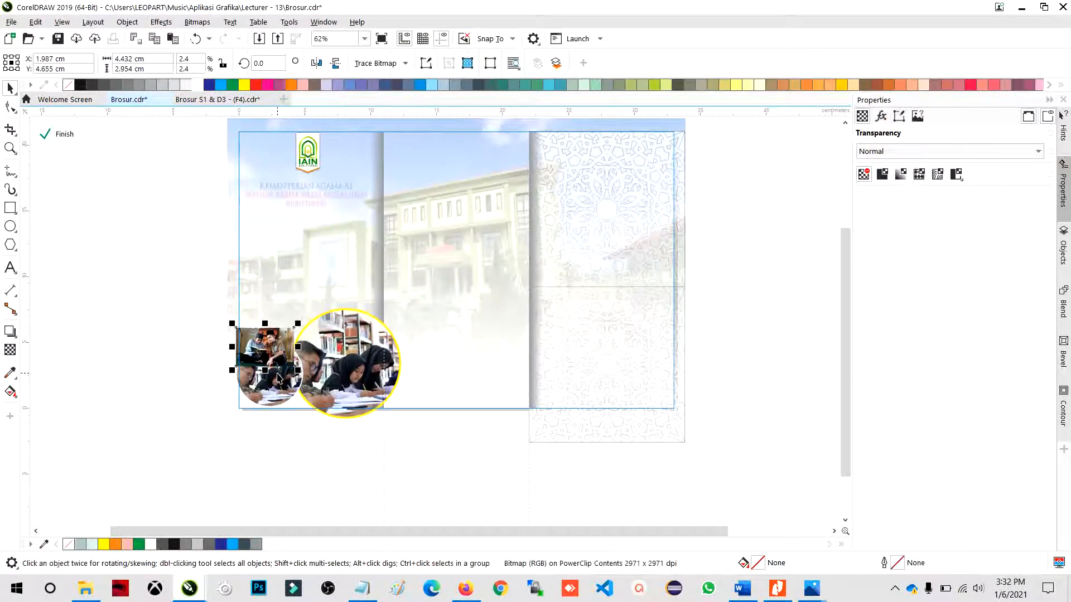
pyautogui.hotkey('ctrl', 'x')
pyautogui.keyDown('ctrl'); pyautogui.click(273, 377); pyautogui.keyUp('ctrl')
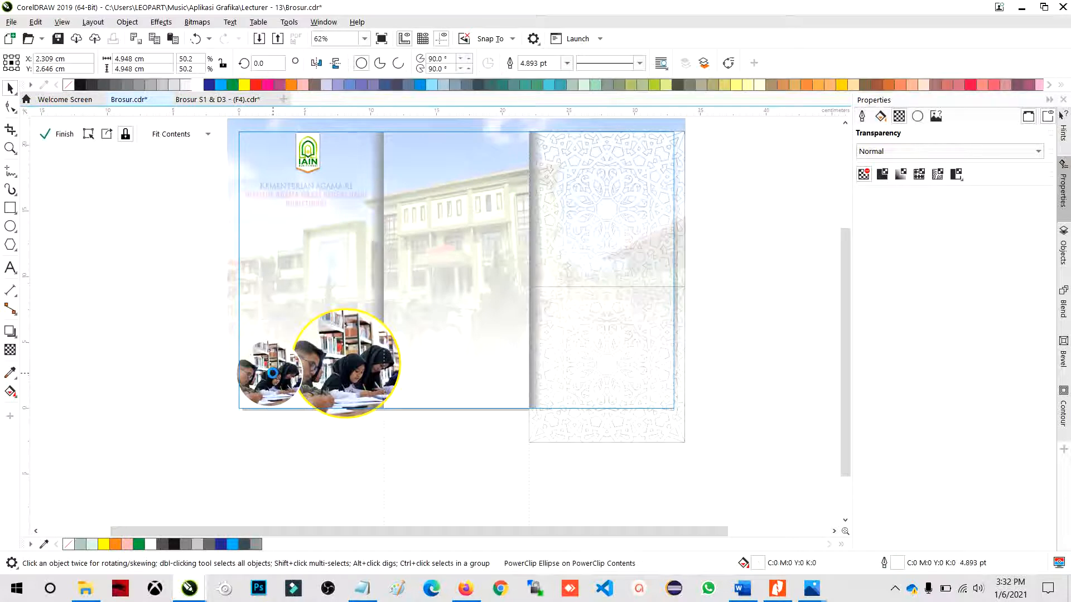
pyautogui.hotkey('ctrl', 'v')
pyautogui.click(286, 394)
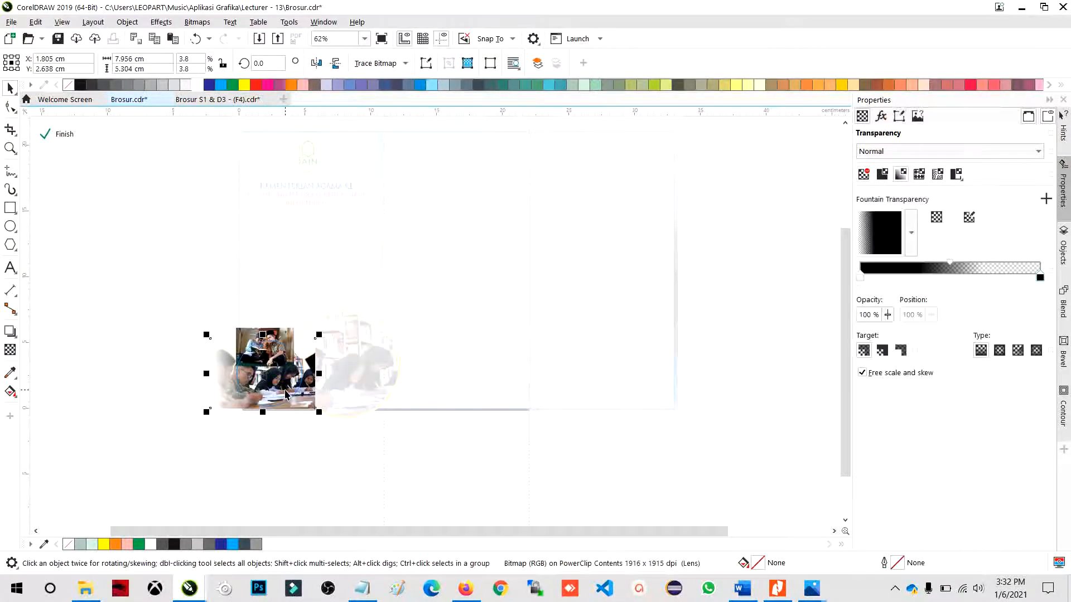
pyautogui.press('Delete')
# Enlarge the photo to about 8.657 × 5.771 cm at X 2.317, Y 2.608 cm to fill the small circle, and finish editing the PowerClips.
pyautogui.click(276, 355)
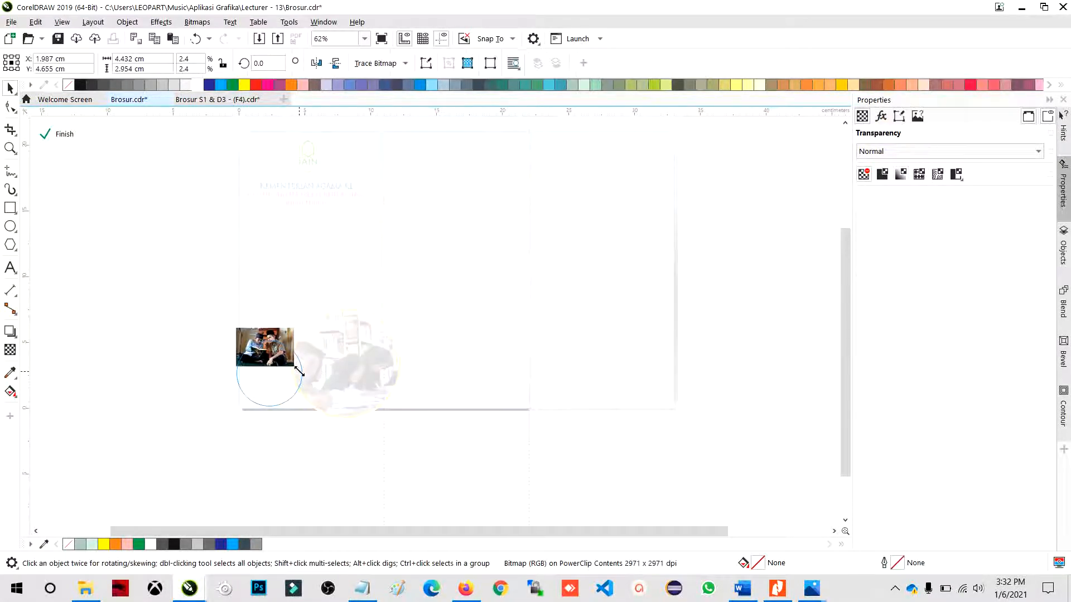
pyautogui.moveTo(299, 371)
pyautogui.mouseDown()
pyautogui.moveTo(326, 407)
pyautogui.moveTo(327, 388)
pyautogui.moveTo(287, 373)
pyautogui.mouseUp()
pyautogui.moveTo(324, 335); pyautogui.dragTo(335, 327)
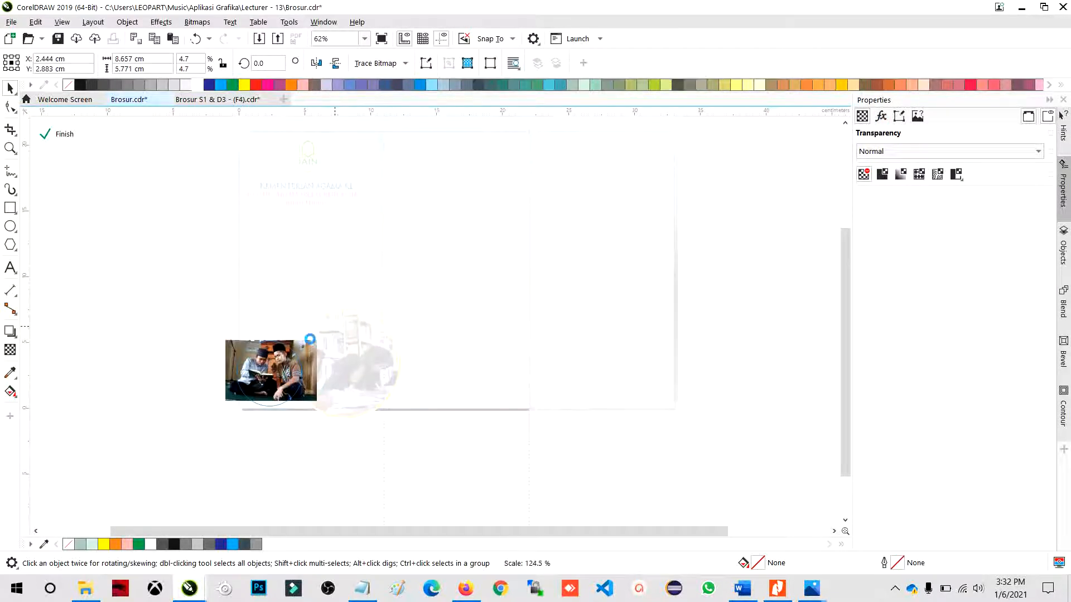
pyautogui.moveTo(295, 362); pyautogui.dragTo(295, 366)
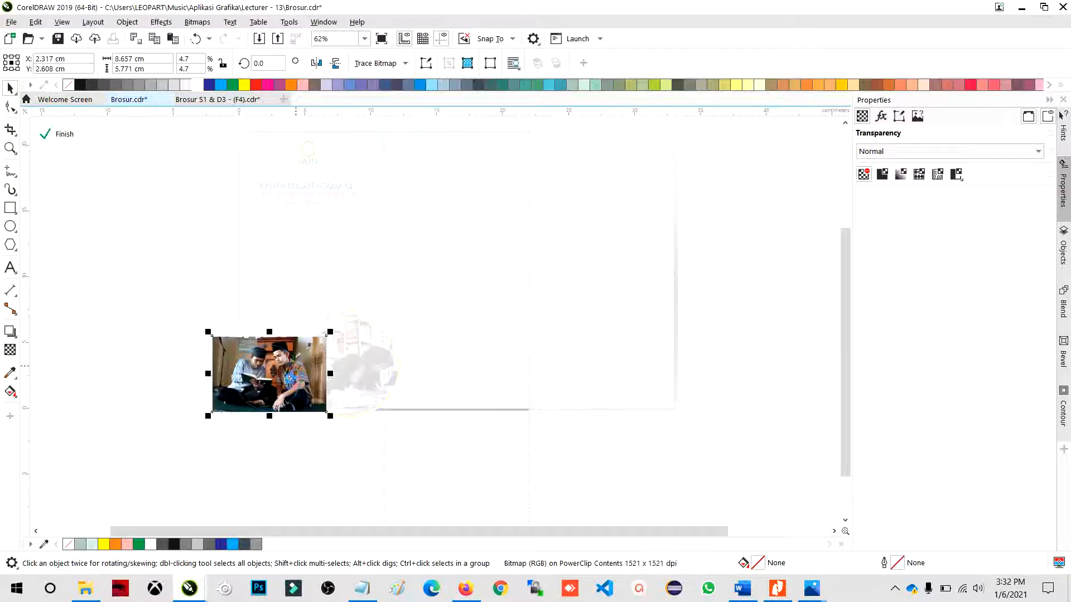
pyautogui.click(139, 374)
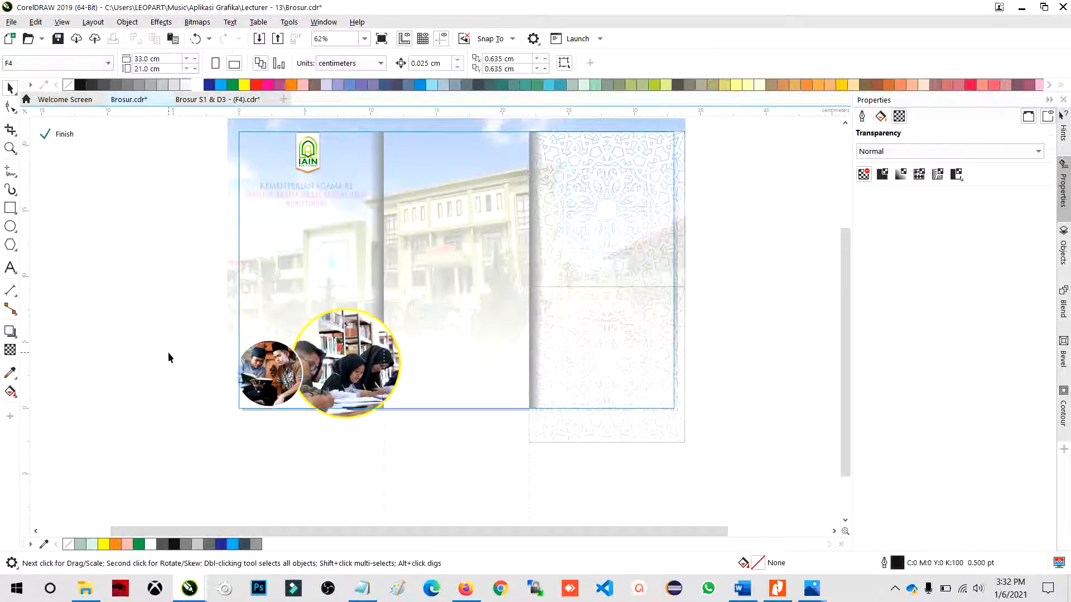
pyautogui.click(308, 227)
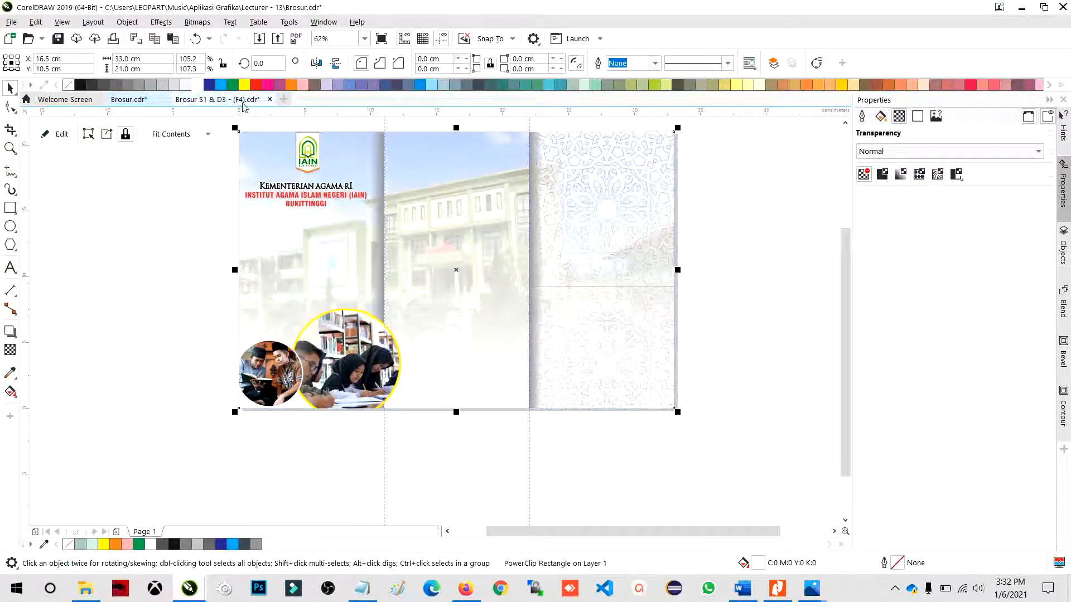
# Copy the new-student admission title, academic year and slogan from the cover panel on page 1 of Brosur S1 & D3 - (F4).cdr.
pyautogui.click(218, 100)
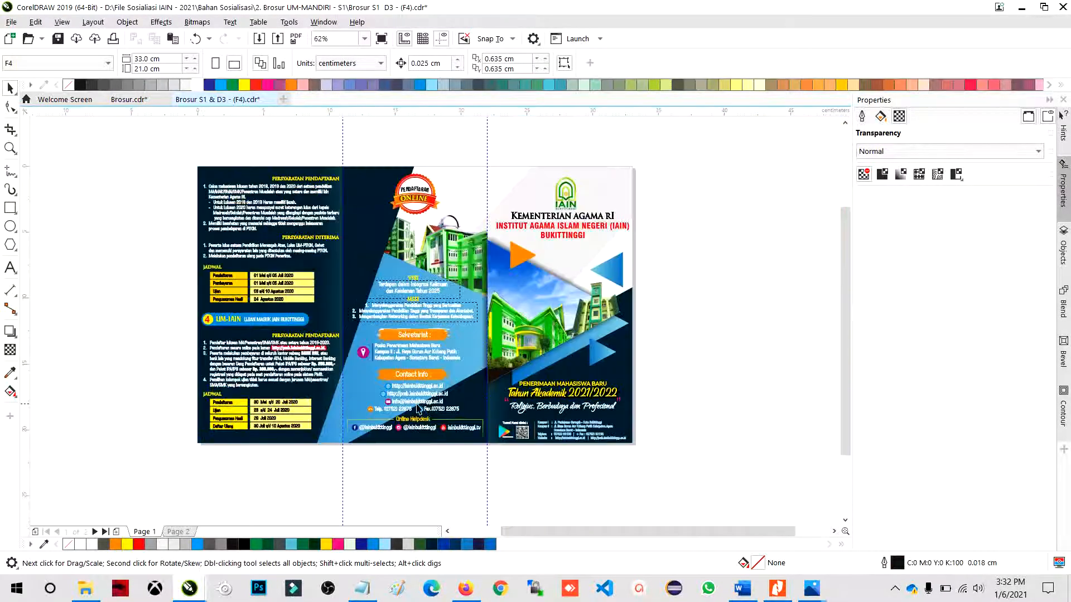
pyautogui.scroll(1, 652, 399)
pyautogui.scroll(-1, 655, 348)
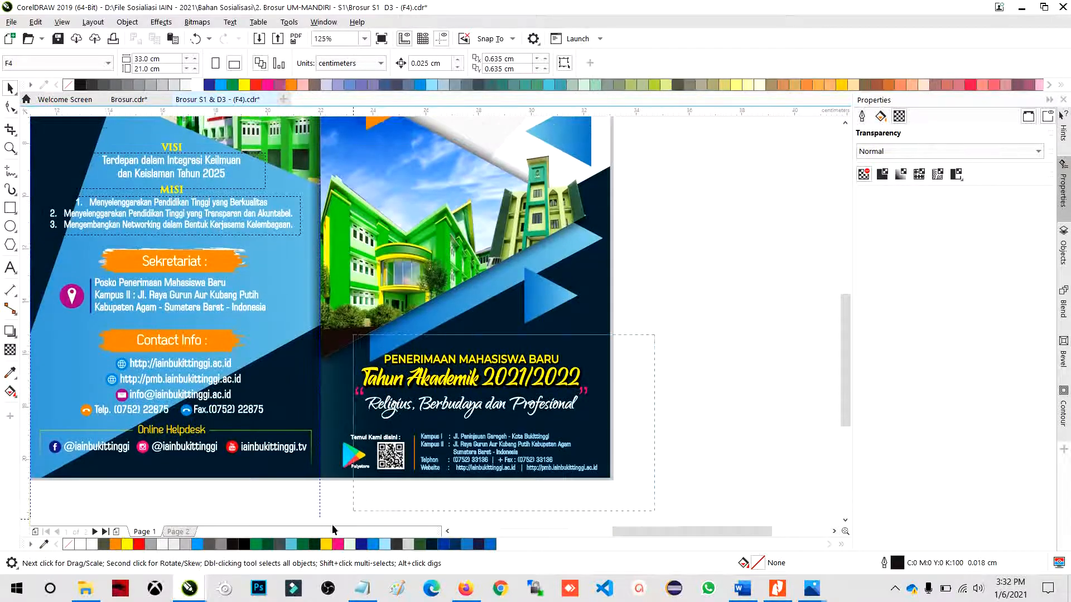
pyautogui.moveTo(654, 310); pyautogui.dragTo(353, 400)
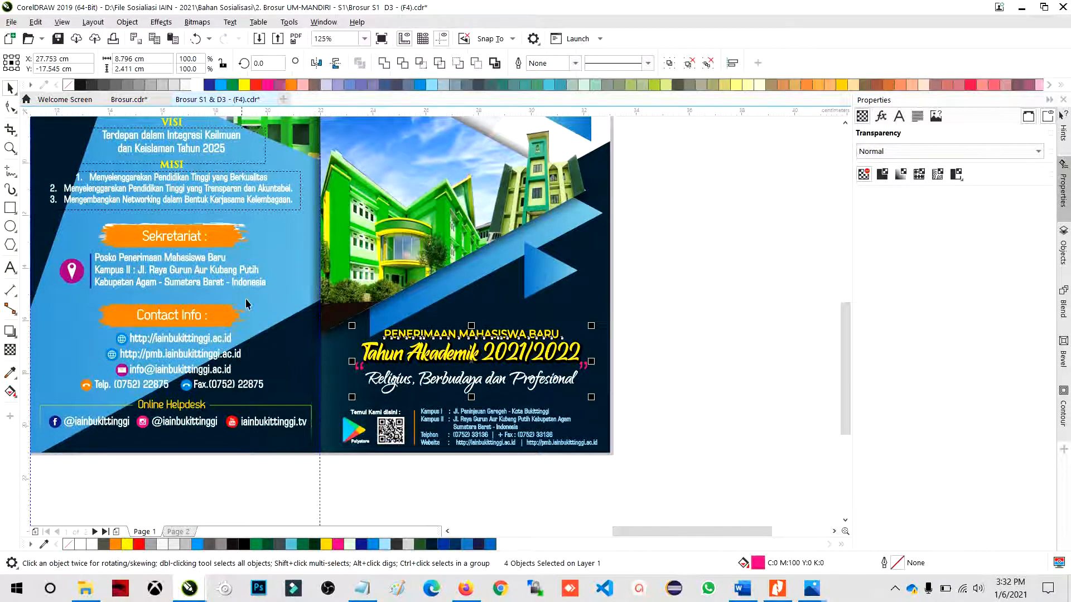
# Paste the copied text objects into Brosur.cdr and place them above the circular photos at about X 5.276, Y 7.196 cm.
pyautogui.click(127, 99)
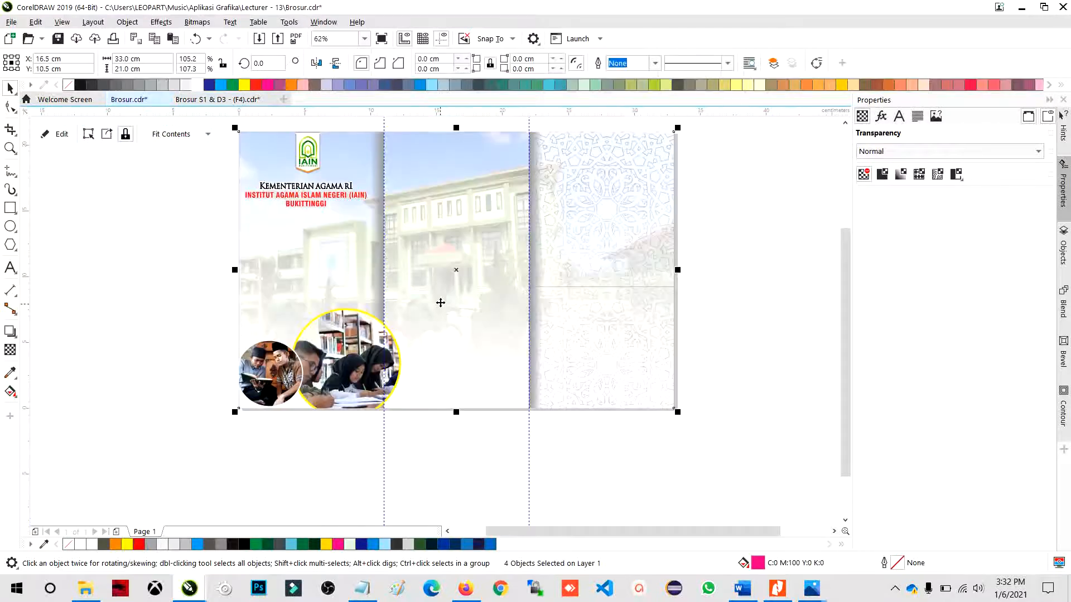
pyautogui.hotkey('ctrl', 'v')
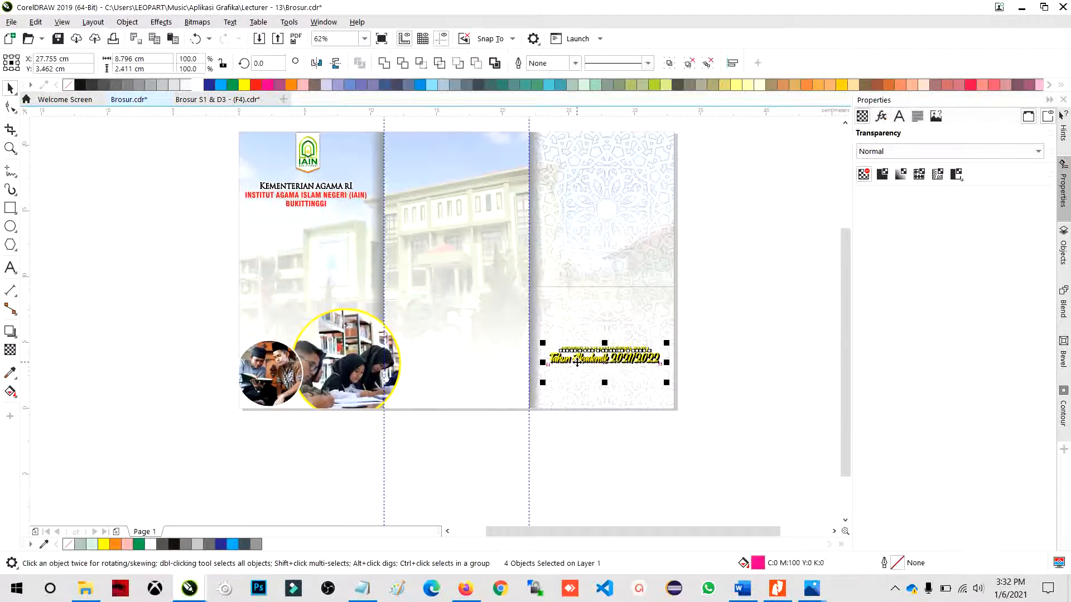
pyautogui.moveTo(574, 362); pyautogui.dragTo(284, 314)
pyautogui.scroll(3, 298, 301)
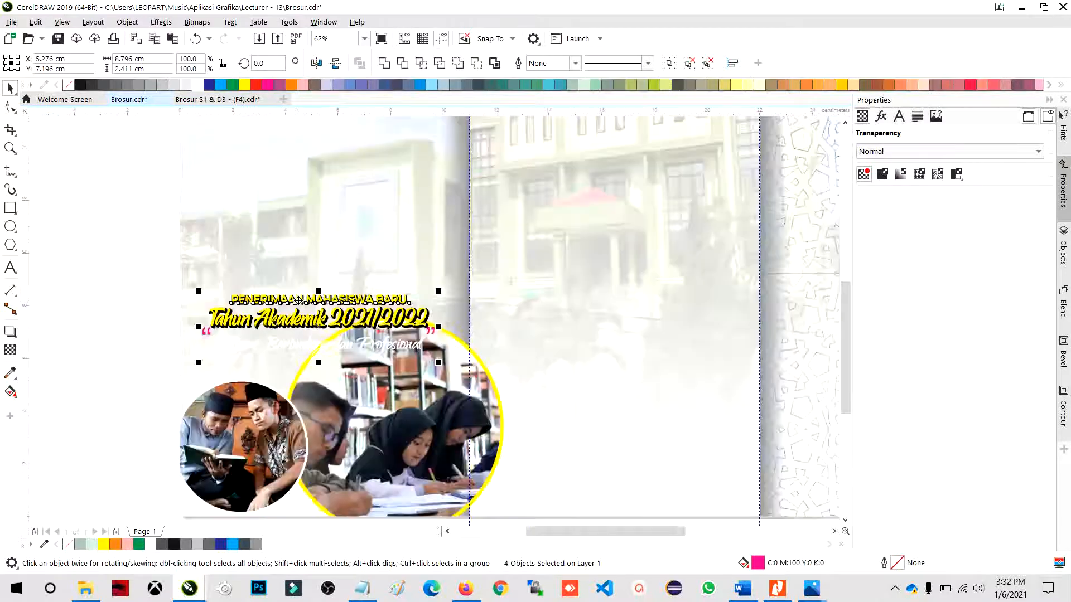
pyautogui.scroll(-3, 306, 299)
pyautogui.click(306, 294)
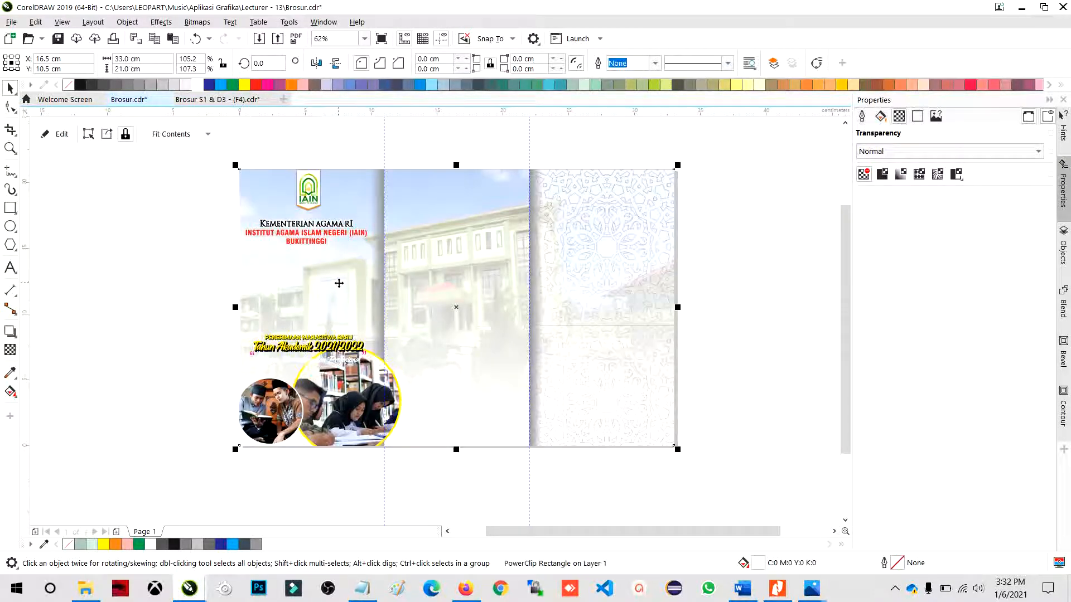
# Ungroup the slogan "Religius, Berbudaya dan Profesional" and recolour its text dark blue (C100 M100 Y0 K0).
pyautogui.press('ctrl')
pyautogui.scroll(3, 292, 342)
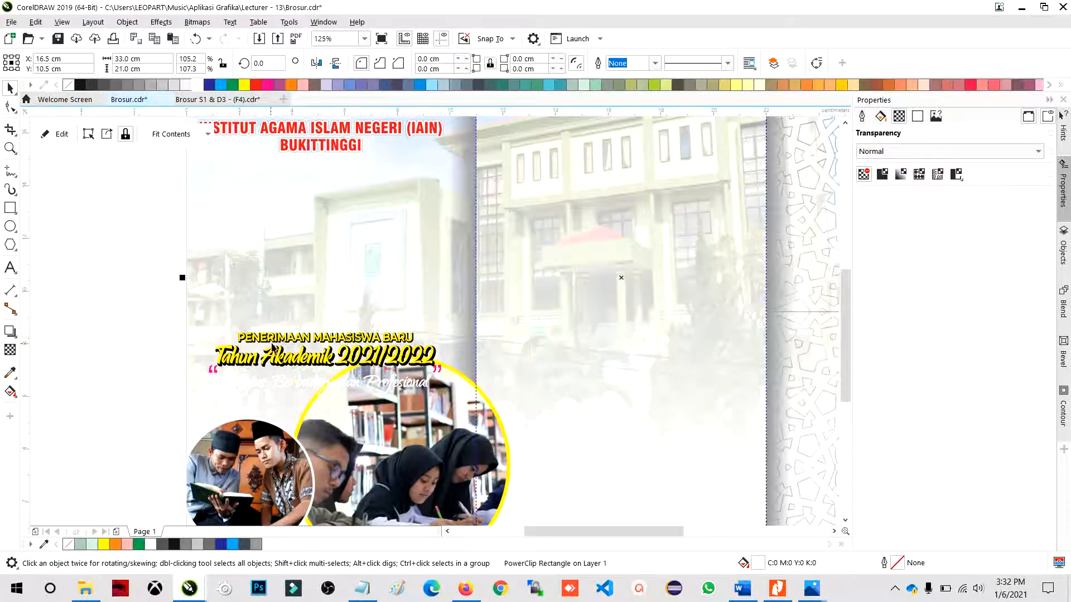
pyautogui.click(275, 391)
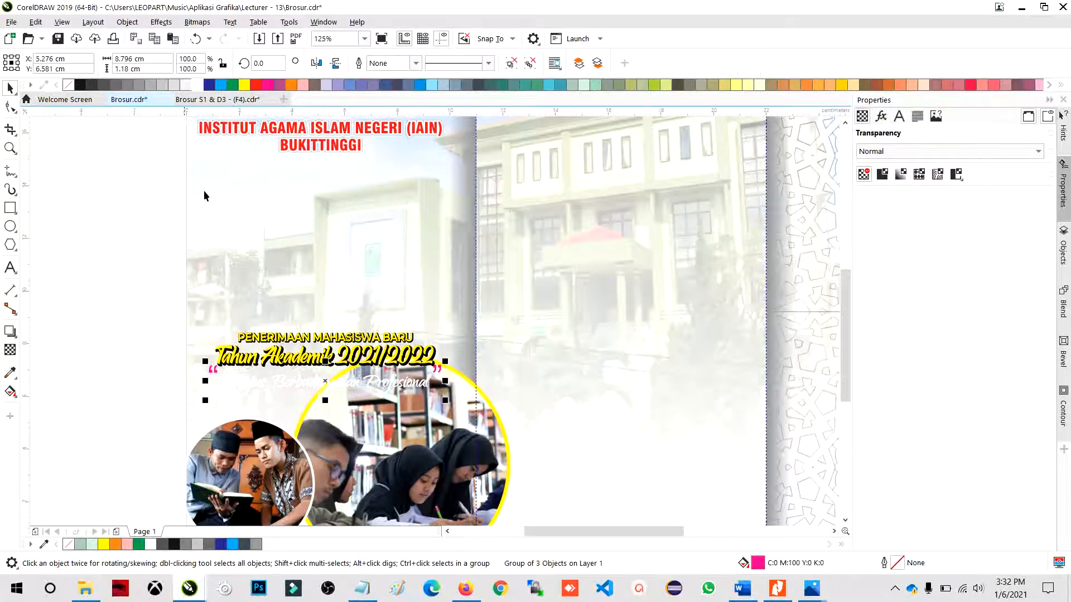
pyautogui.click(115, 311)
pyautogui.click(236, 386)
pyautogui.click(511, 64)
pyautogui.click(76, 233)
pyautogui.click(239, 386)
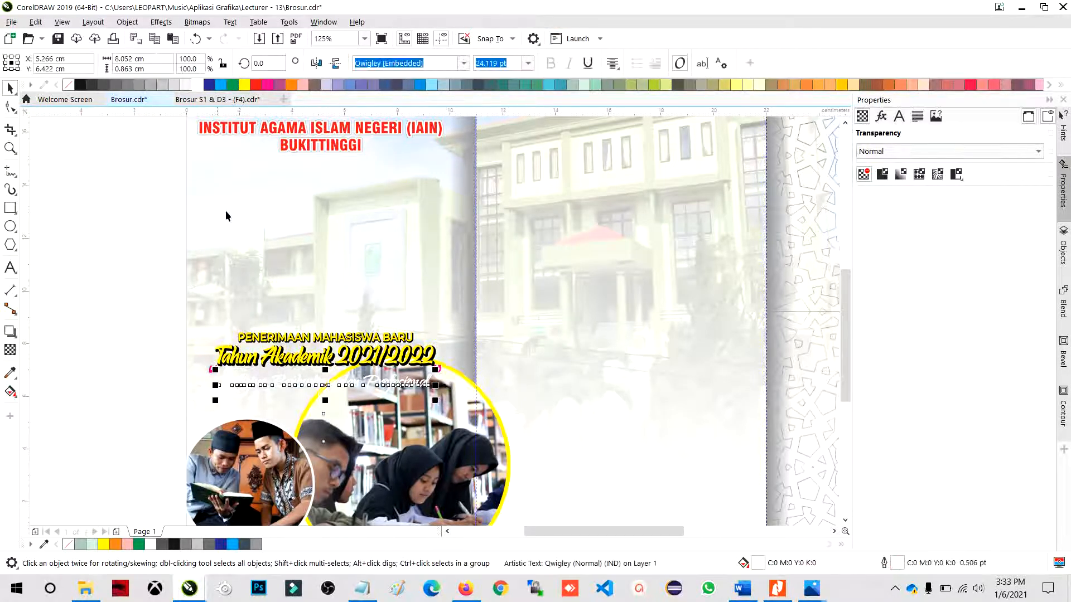
pyautogui.click(256, 85)
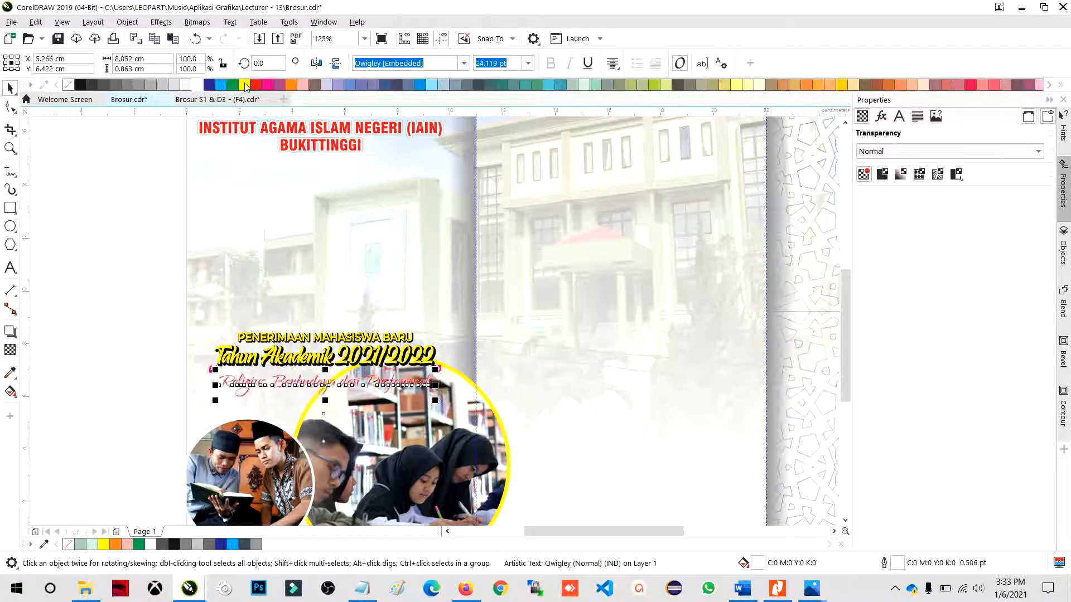
pyautogui.click(232, 84)
pyautogui.click(144, 327)
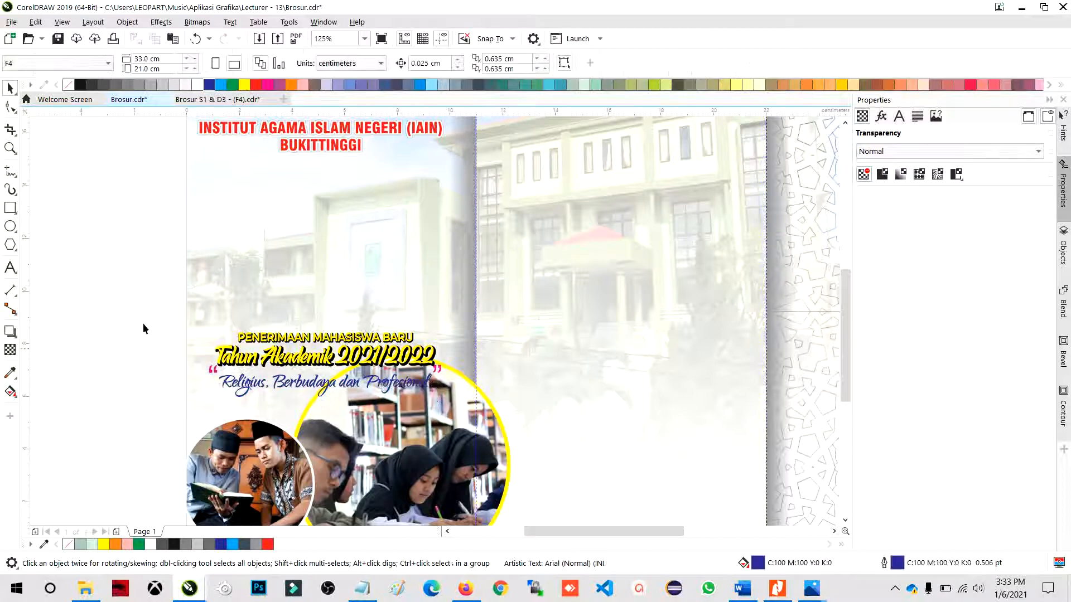
pyautogui.scroll(3, 254, 374)
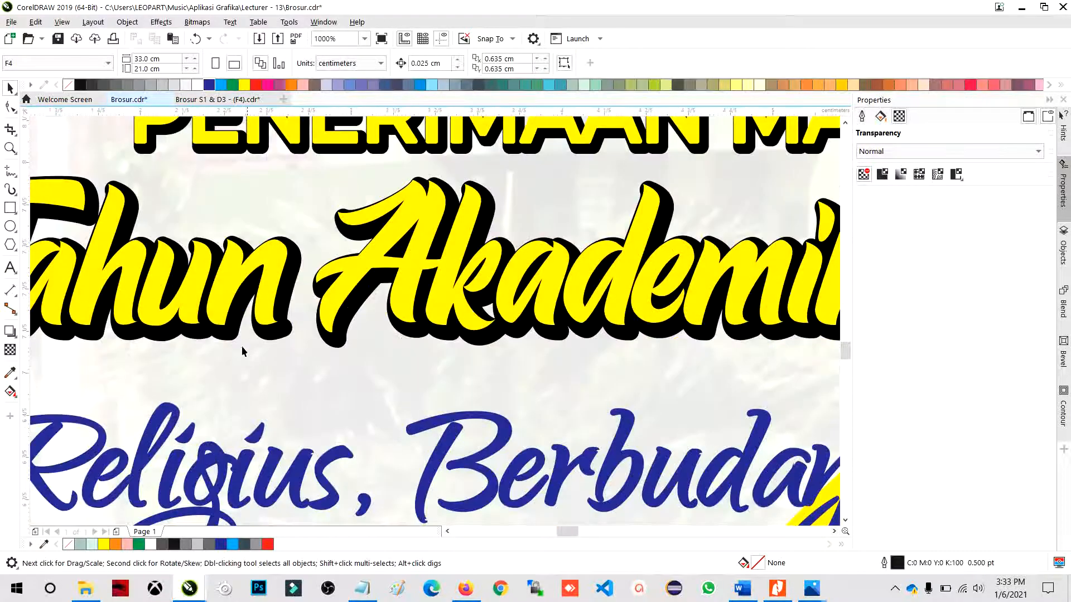
pyautogui.click(238, 351)
pyautogui.scroll(-2, 291, 368)
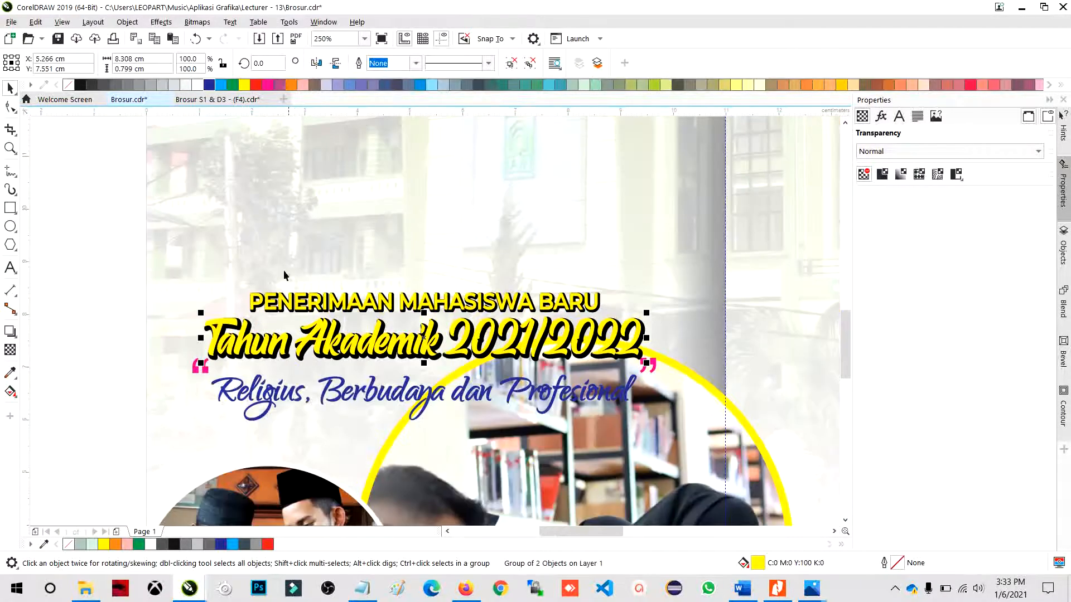
pyautogui.click(62, 232)
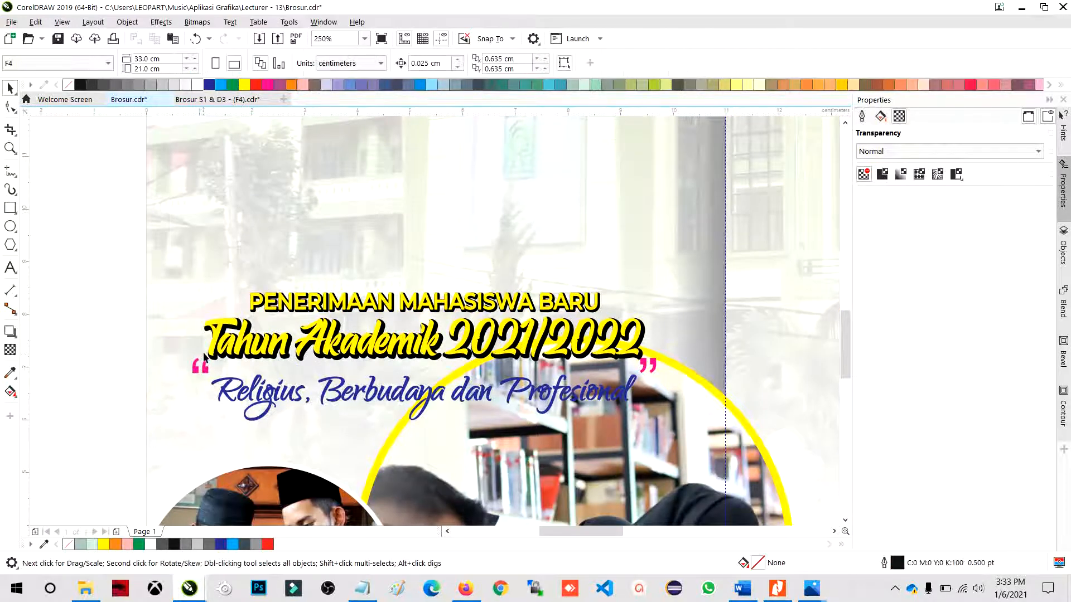
# Recolour the black shadow copy behind "Tahun Akademik 2021/2022", trying dark blue and settling on cyan for both fill and outline.
pyautogui.scroll(2, 204, 357)
pyautogui.keyDown('ctrl'); pyautogui.click(219, 363); pyautogui.keyUp('ctrl')
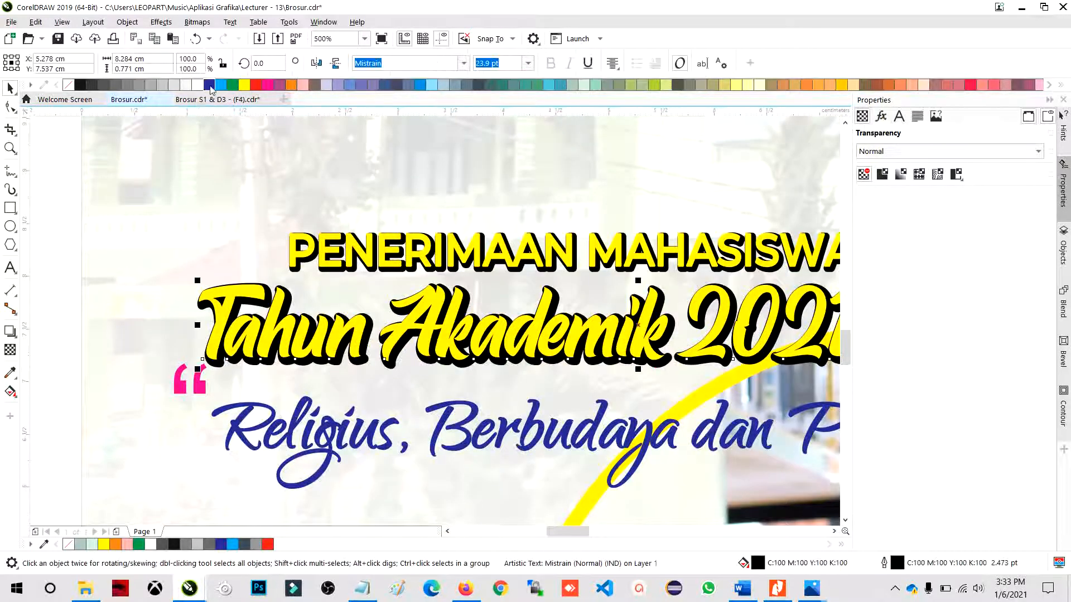
pyautogui.click(210, 85)
pyautogui.rightClick(210, 85)
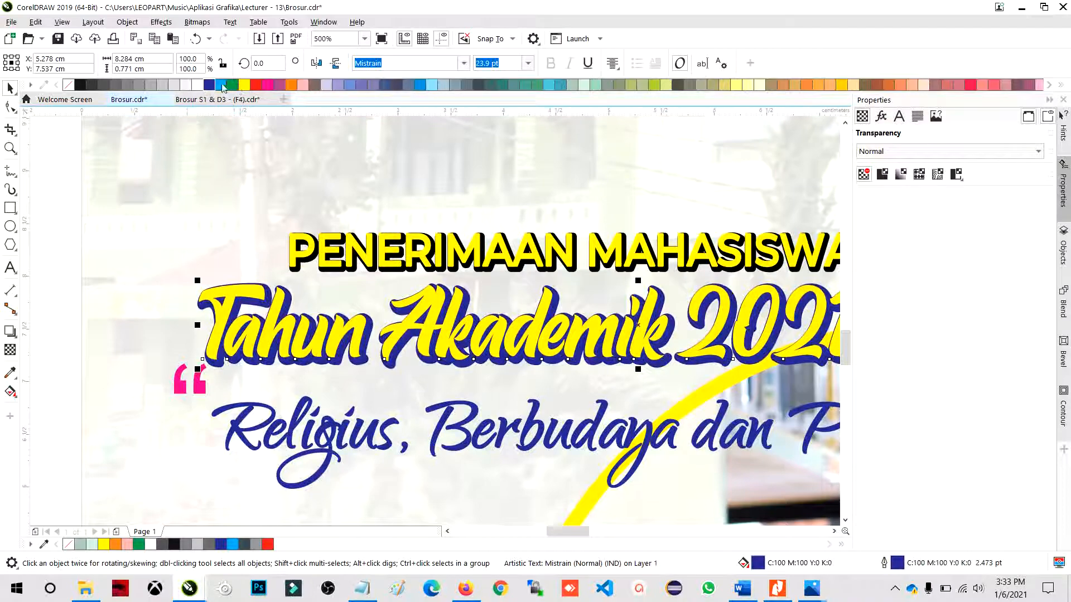
pyautogui.click(221, 85)
pyautogui.rightClick(221, 85)
pyautogui.scroll(-2, 77, 310)
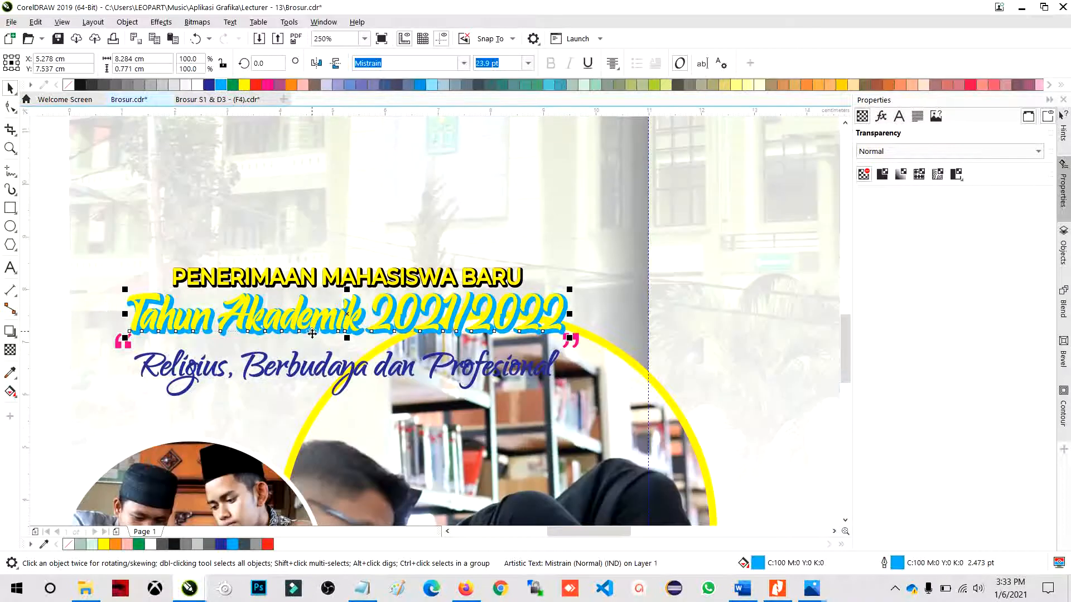
# Move the admission title, academic year and slogan together about 1.5 cm up, clear of the large circular photo.
pyautogui.scroll(-1, 313, 334)
pyautogui.moveTo(137, 272); pyautogui.dragTo(527, 404)
pyautogui.moveTo(439, 330); pyautogui.dragTo(436, 265)
pyautogui.click(138, 284)
pyautogui.scroll(1, 259, 285)
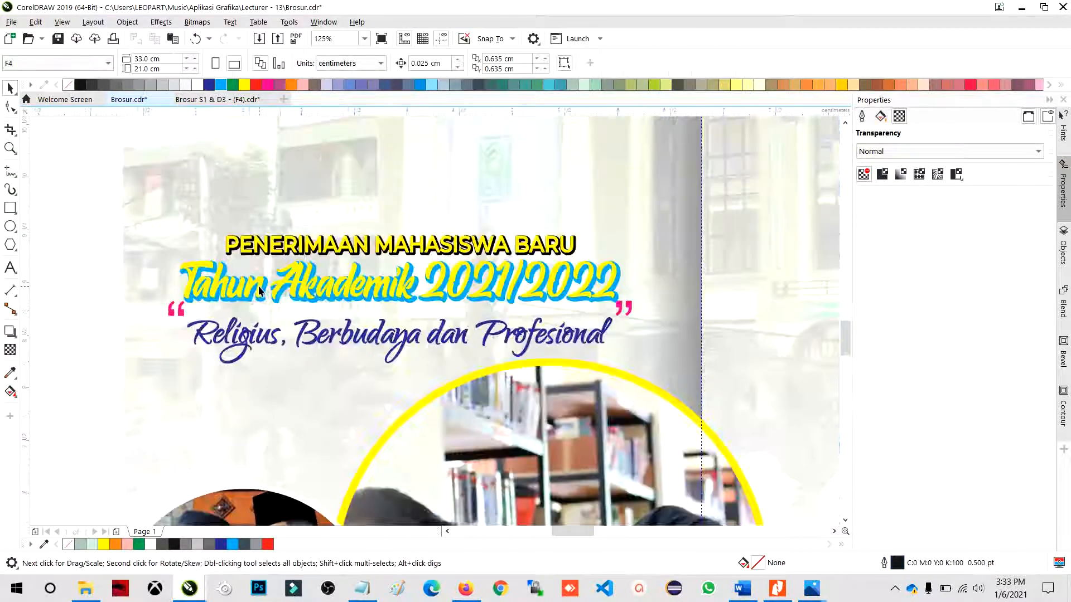
# Recolour the front "Tahun Akademik 2021/2022" text red and its back copy yellow (C0 M0 Y100 K0) with a pale neutral outline.
pyautogui.scroll(2, 259, 286)
pyautogui.click(259, 286)
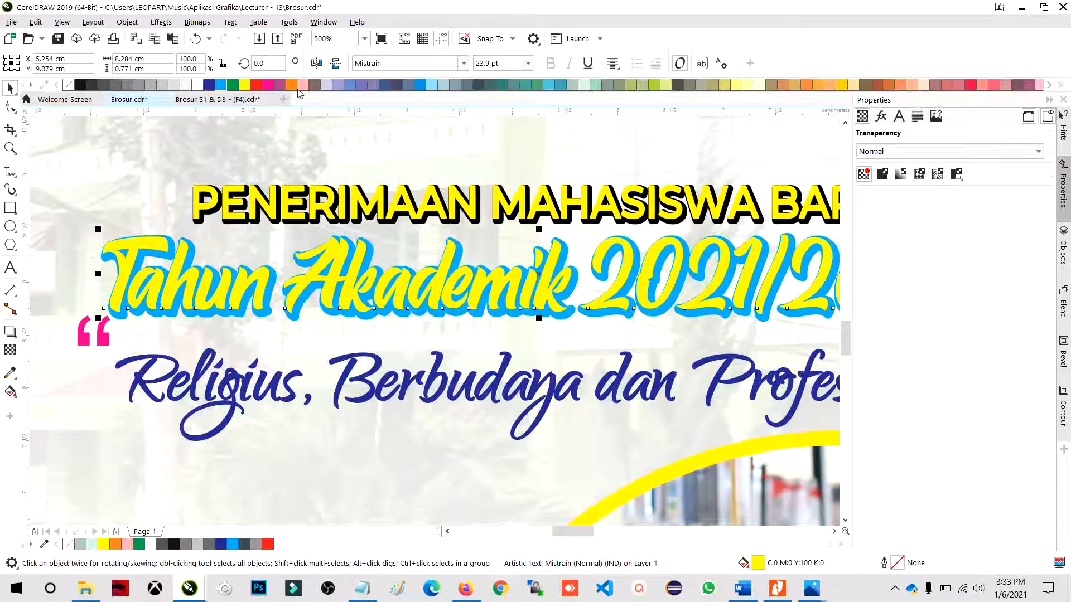
pyautogui.click(255, 84)
pyautogui.click(266, 316)
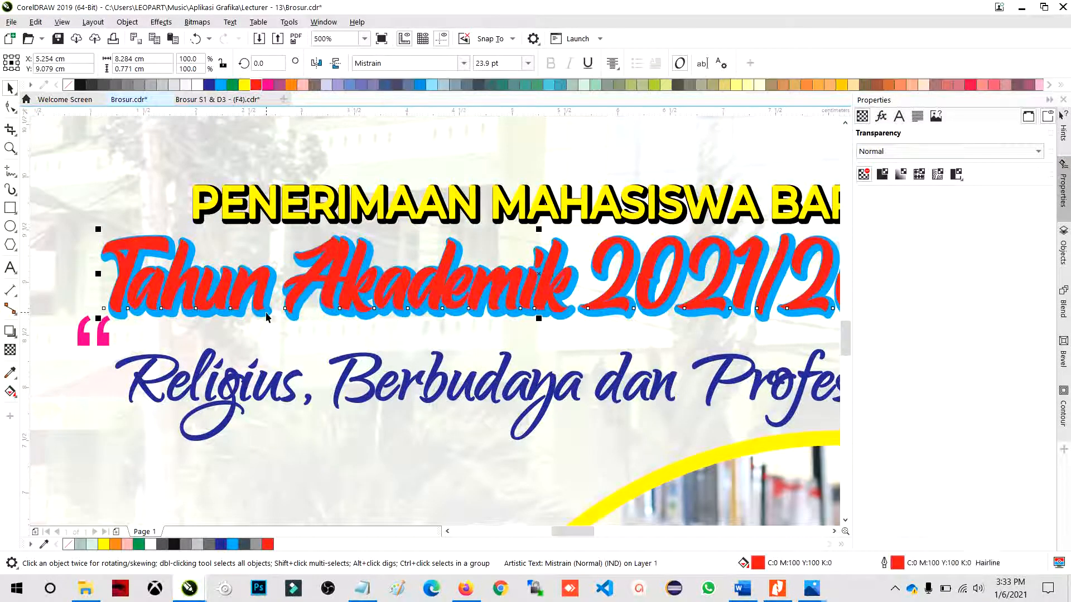
pyautogui.click(180, 84)
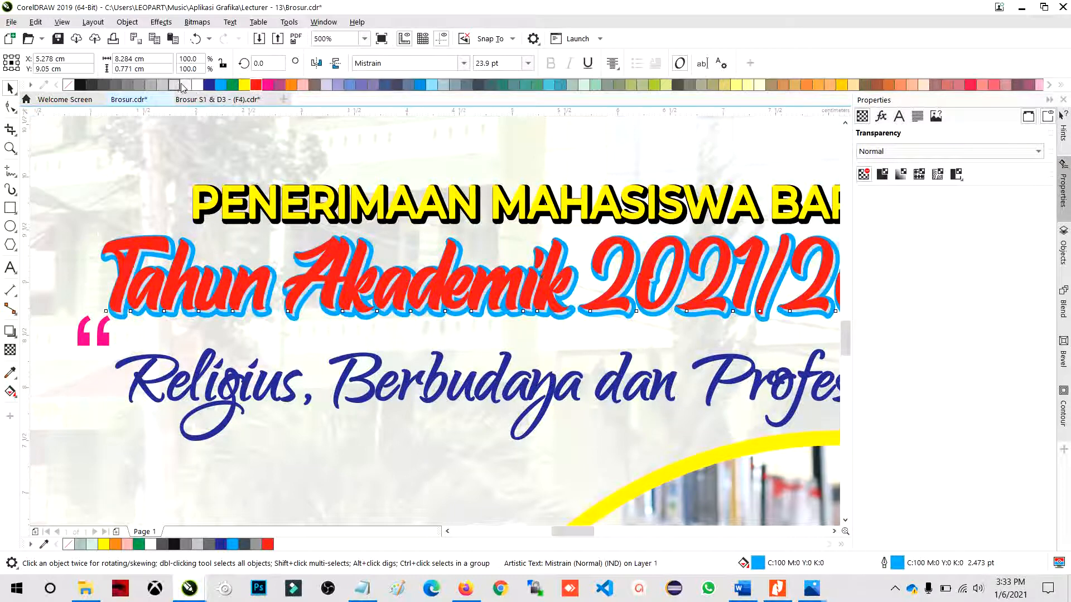
pyautogui.click(243, 85)
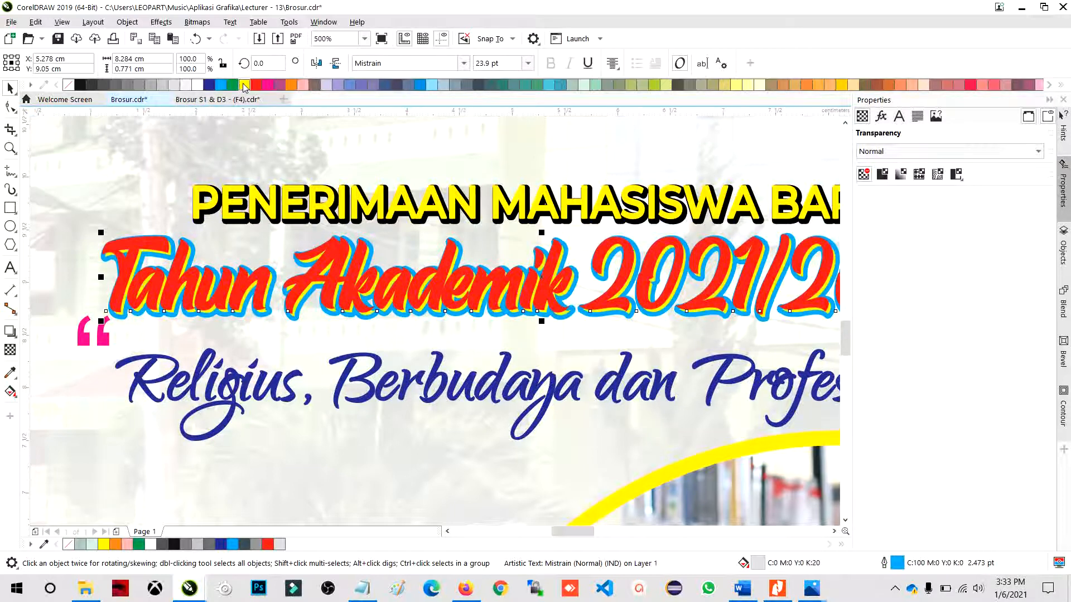
pyautogui.rightClick(158, 85)
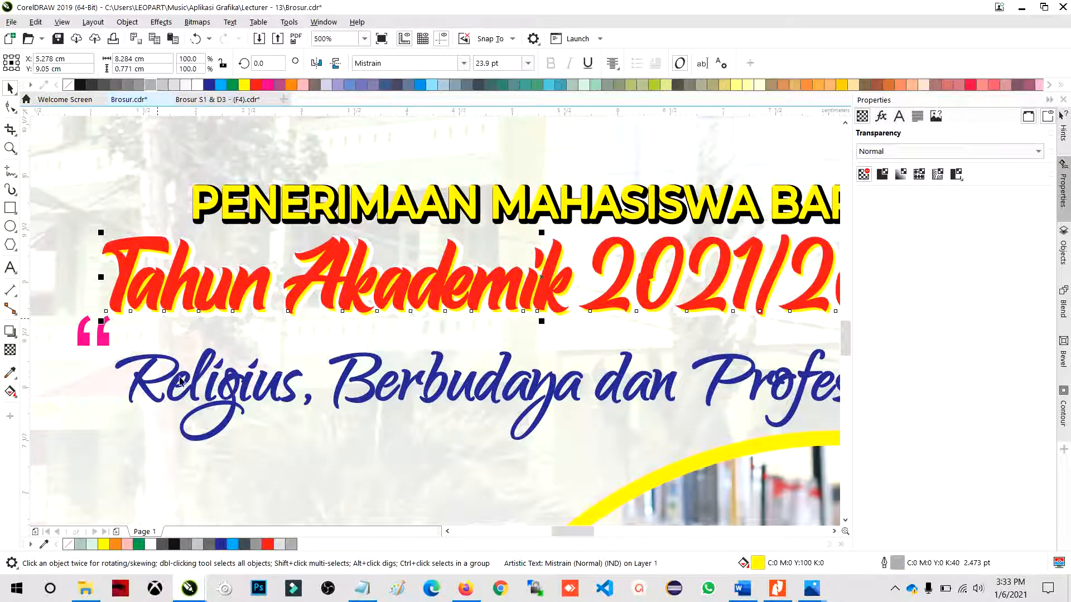
# Move the title, academic year and slogan block up to about X 5.276, Y 9.381 cm and save the document.
pyautogui.scroll(-2, 223, 391)
pyautogui.click(50, 275)
pyautogui.scroll(-2, 92, 293)
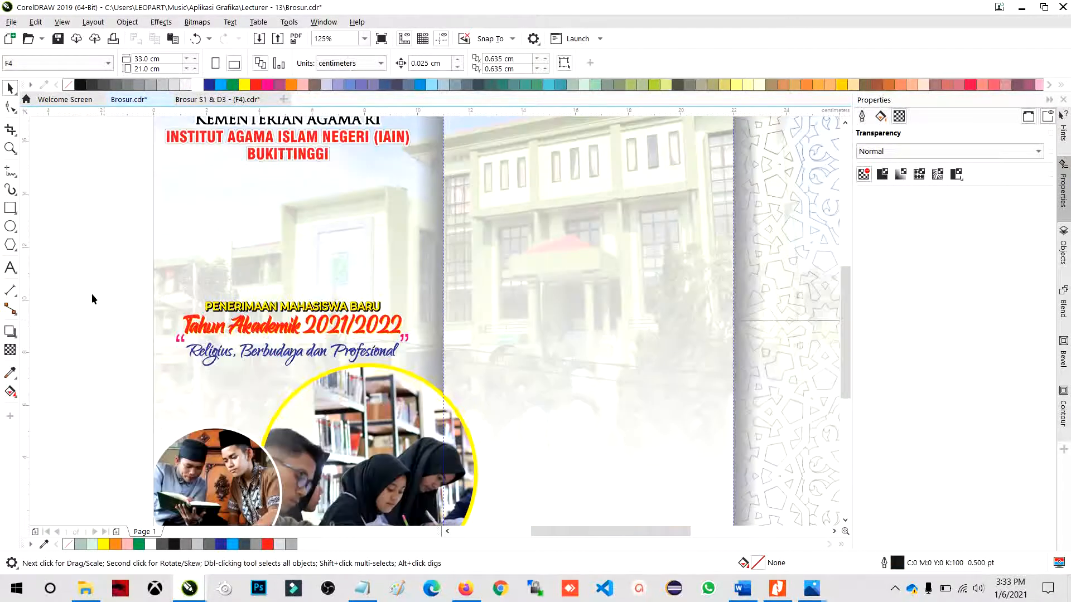
pyautogui.moveTo(417, 388); pyautogui.dragTo(419, 385)
pyautogui.moveTo(380, 311); pyautogui.dragTo(378, 293)
pyautogui.scroll(-2, 260, 350)
pyautogui.hotkey('ctrl', 's')
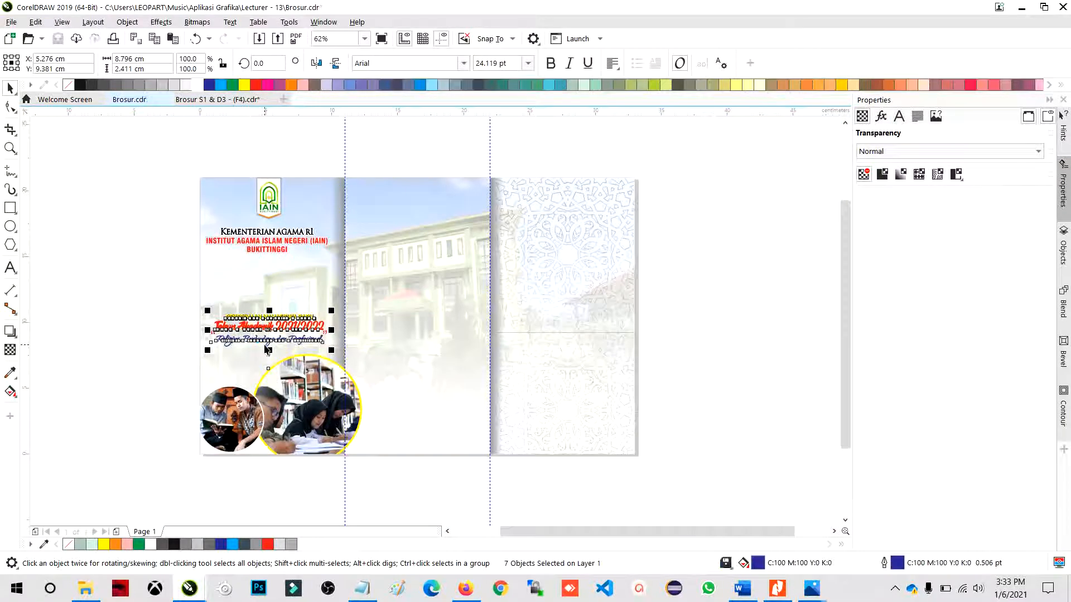
# Nudge the IAIN logo inside the background PowerClip to about X 5.238, Y 19.526 cm, finish editing and save the document.
pyautogui.scroll(1, 240, 172)
pyautogui.doubleClick(245, 199)
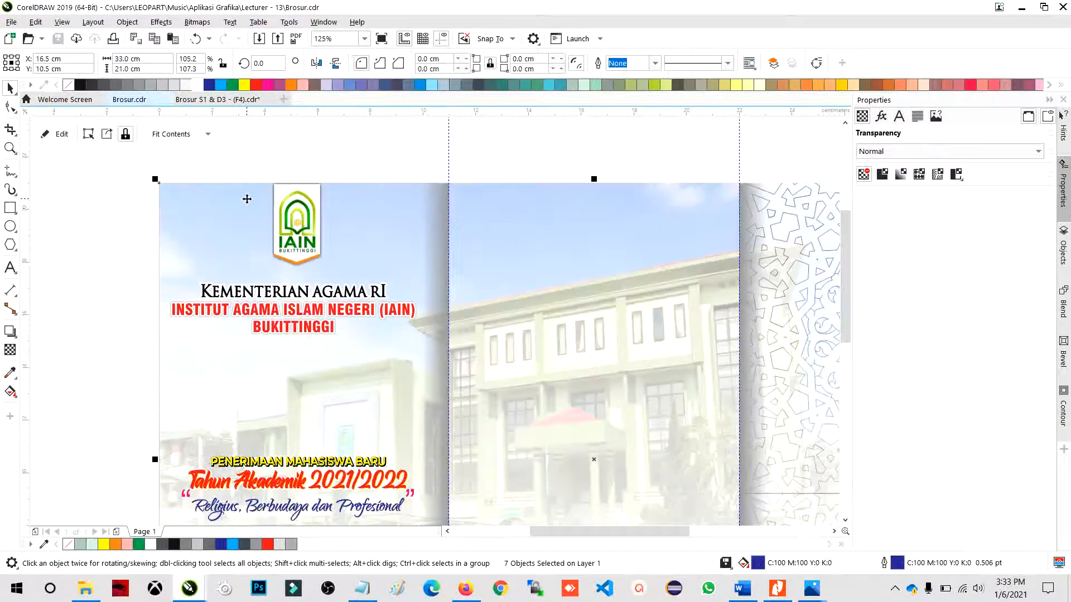
pyautogui.click(293, 199)
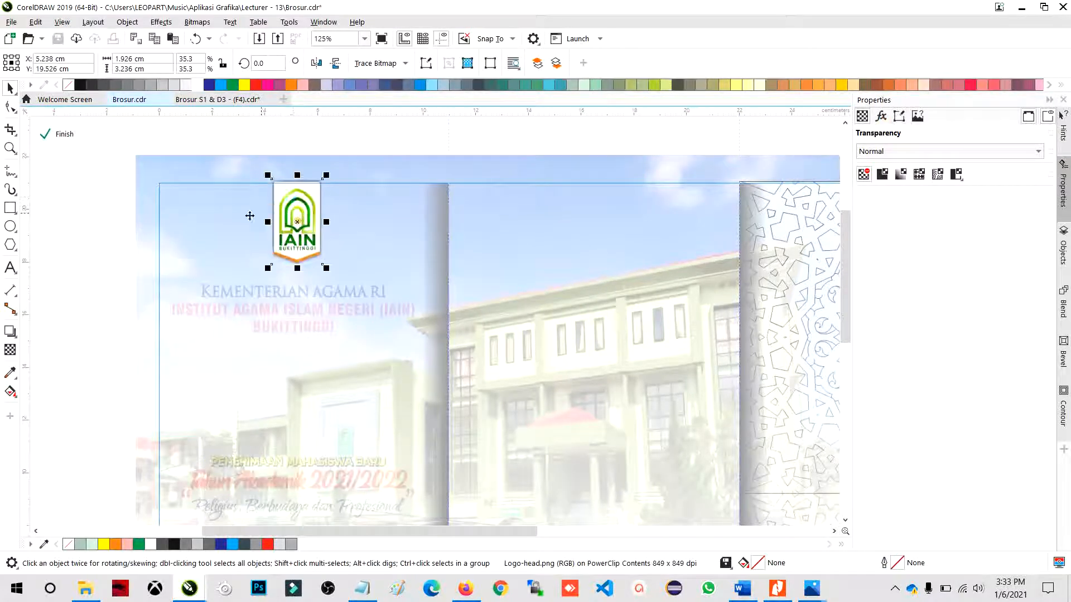
pyautogui.click(98, 220)
pyautogui.scroll(-1, 195, 227)
pyautogui.scroll(-1, 195, 227)
pyautogui.click(142, 219)
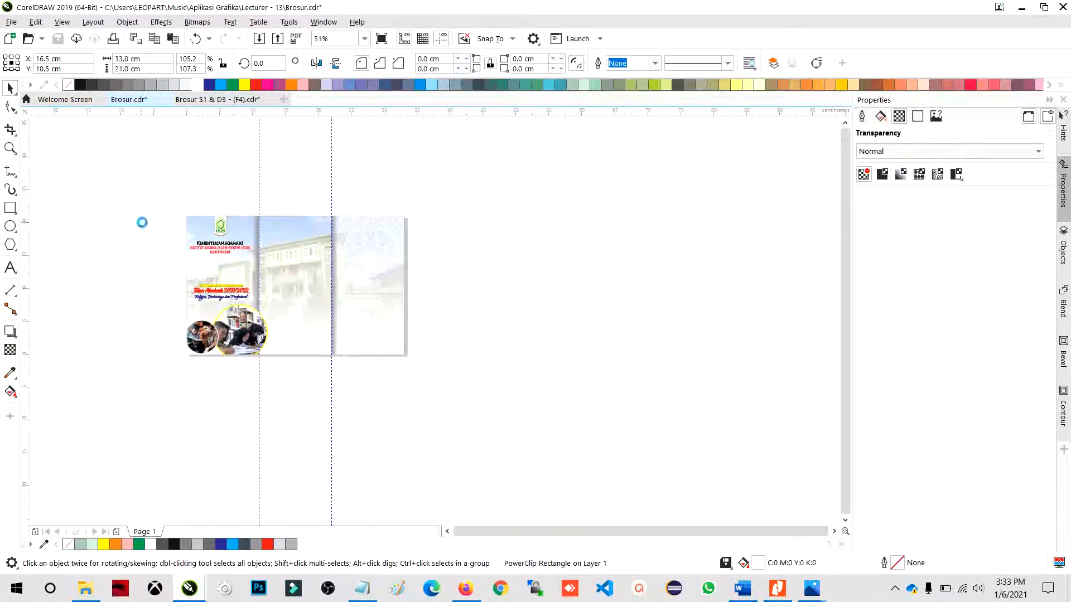
pyautogui.hotkey('ctrl', 's')
pyautogui.scroll(1, 291, 249)
pyautogui.click(327, 247)
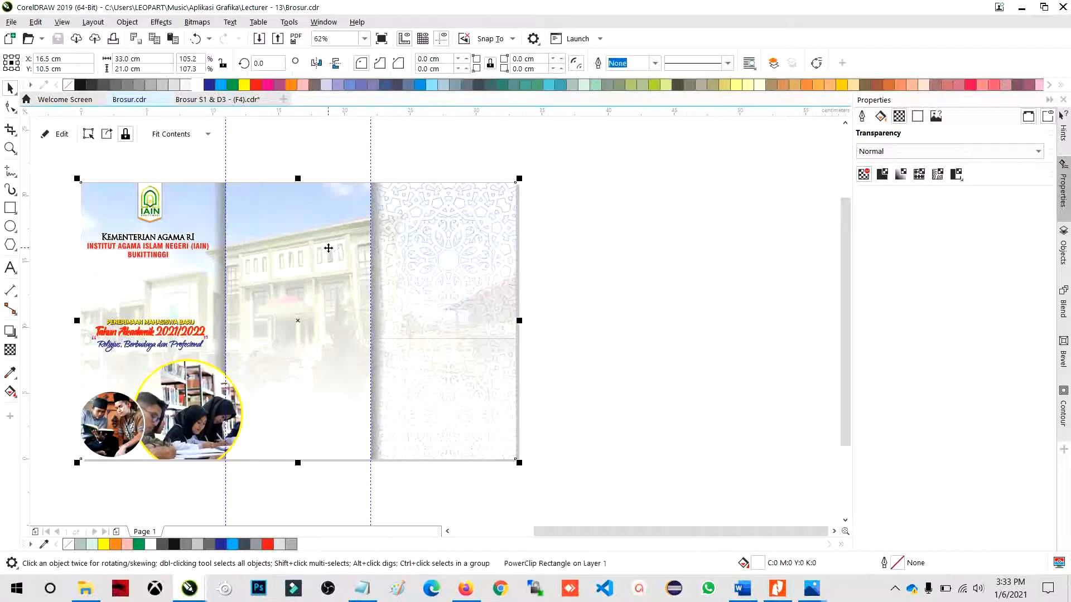
pyautogui.doubleClick(275, 240)
pyautogui.click(272, 240)
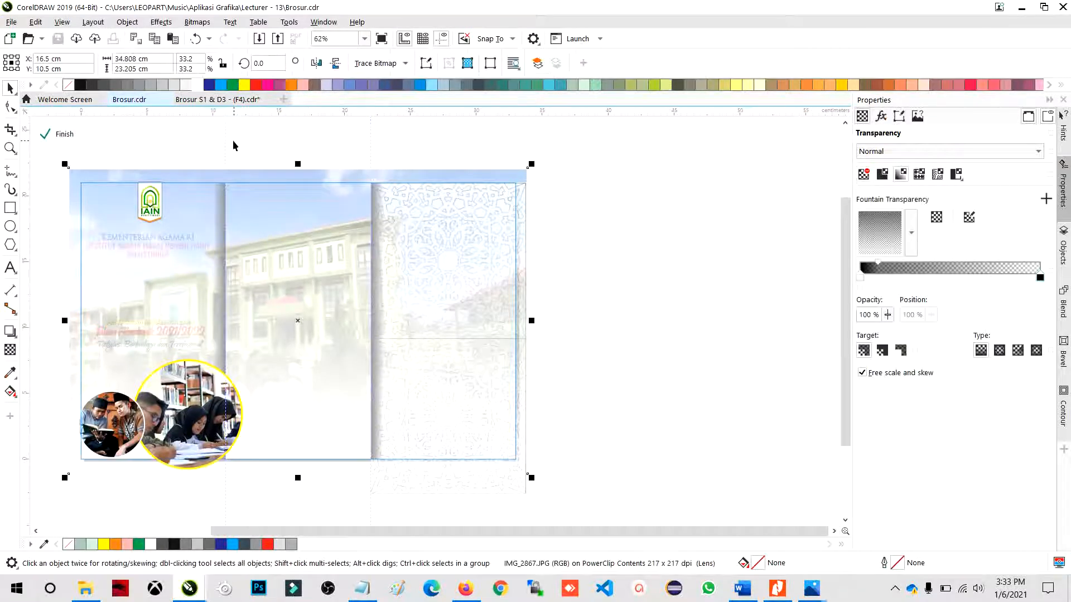
pyautogui.click(56, 134)
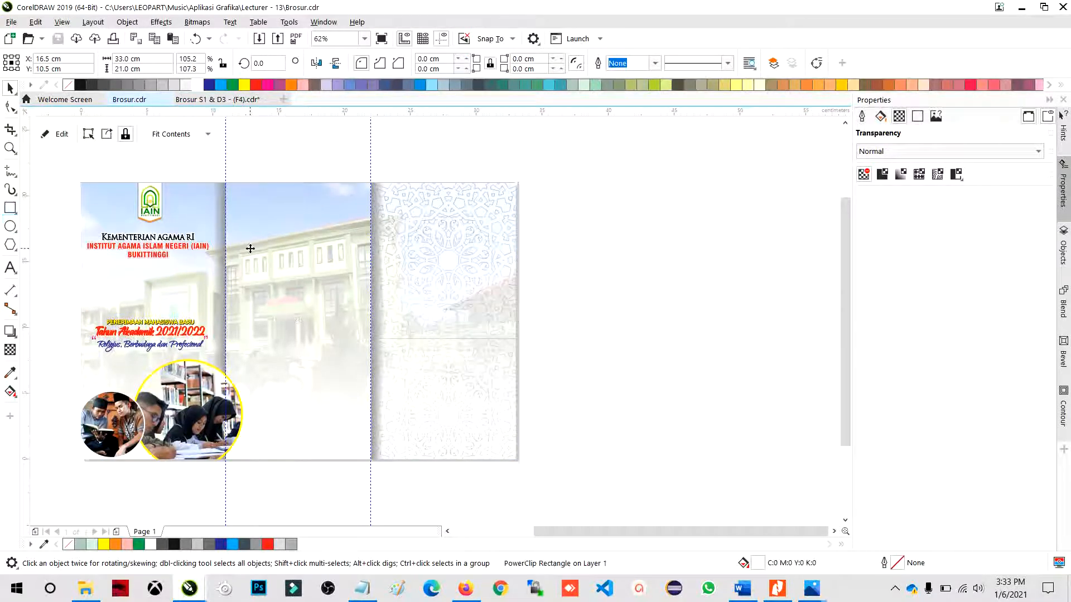
# Open the background PowerClip for editing and draw a rectangle about 7.8 cm high over the middle panel.
pyautogui.doubleClick(273, 248)
pyautogui.click(10, 208)
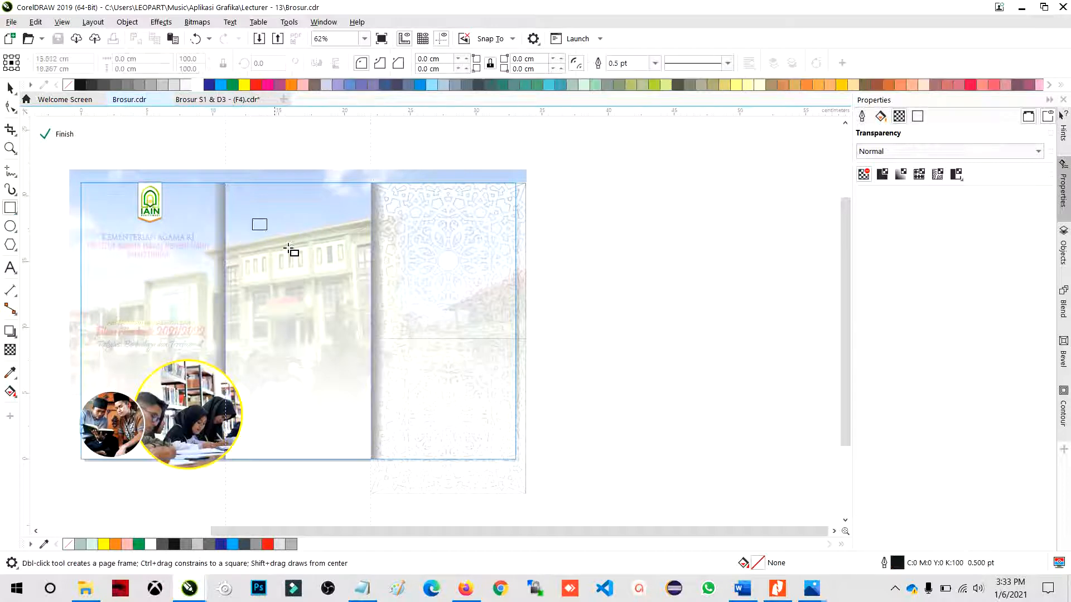
pyautogui.moveTo(252, 219); pyautogui.dragTo(350, 322)
# Set the new rectangle's size to 11 × 21 cm and centre it on the page so it covers the middle panel.
pyautogui.click(129, 58)
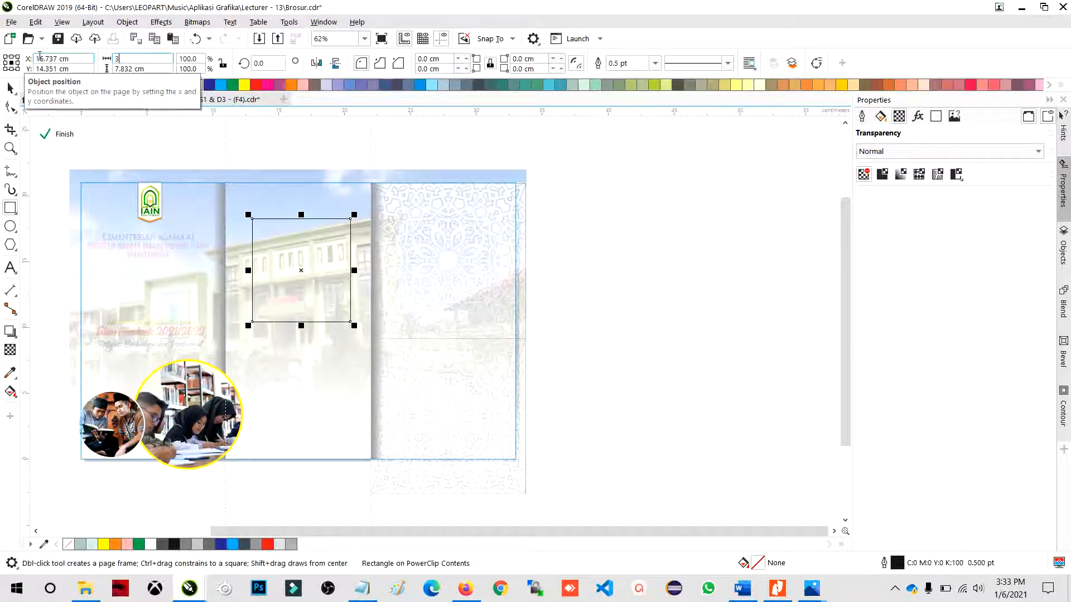
pyautogui.write('33')
pyautogui.press('Tab')
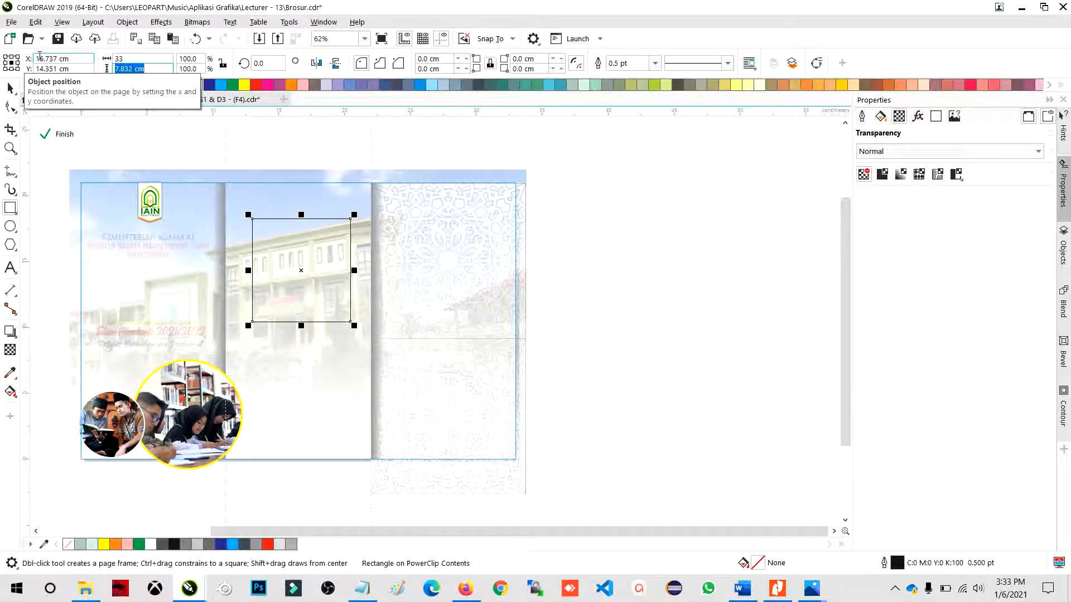
pyautogui.click(115, 58)
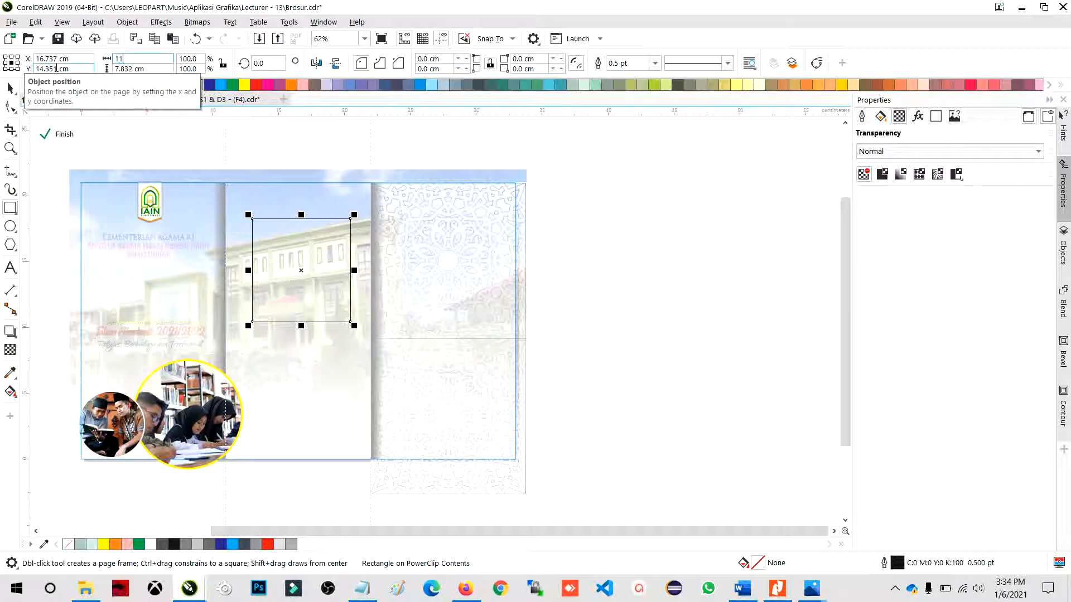
pyautogui.write('11')
pyautogui.press('Tab')
pyautogui.write('21')
pyautogui.press('Return')
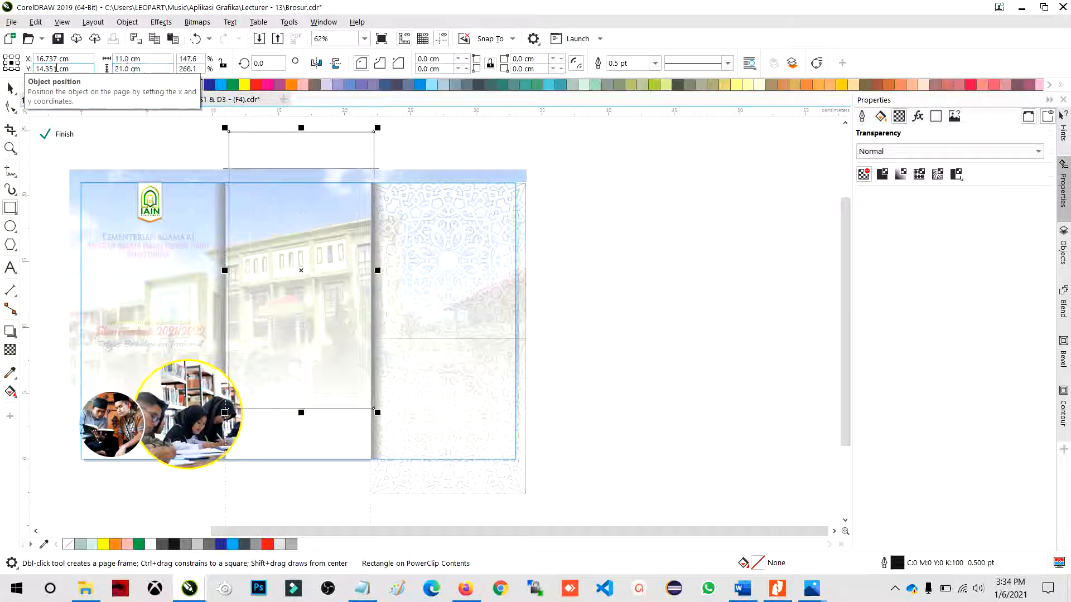
pyautogui.press('p')
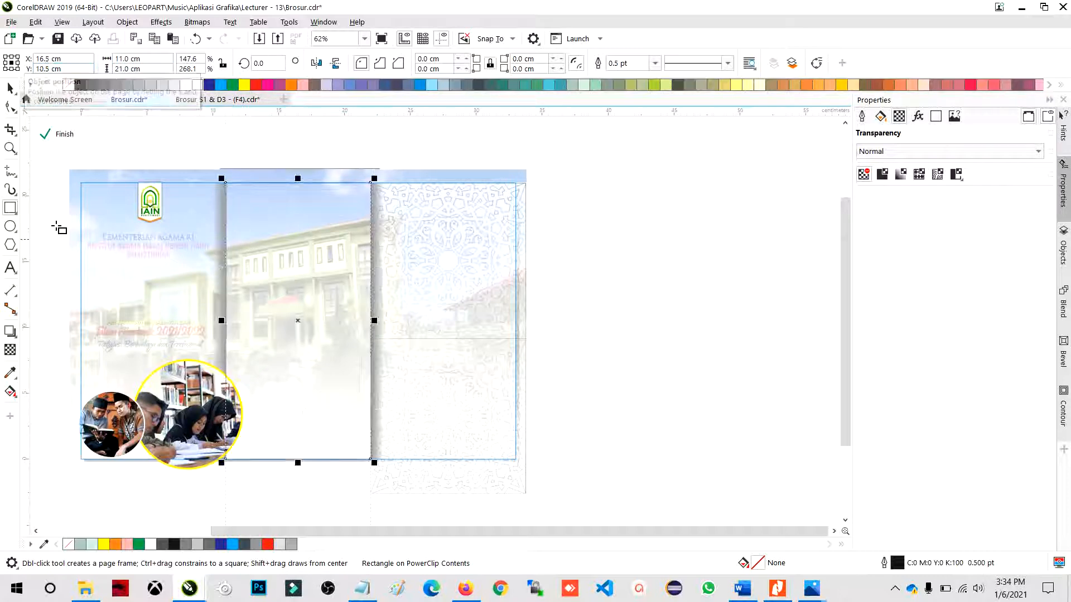
# Fill the middle-panel rectangle with dark blue (C100 M100 Y0 K0) and remove its outline.
pyautogui.click(11, 89)
pyautogui.click(212, 87)
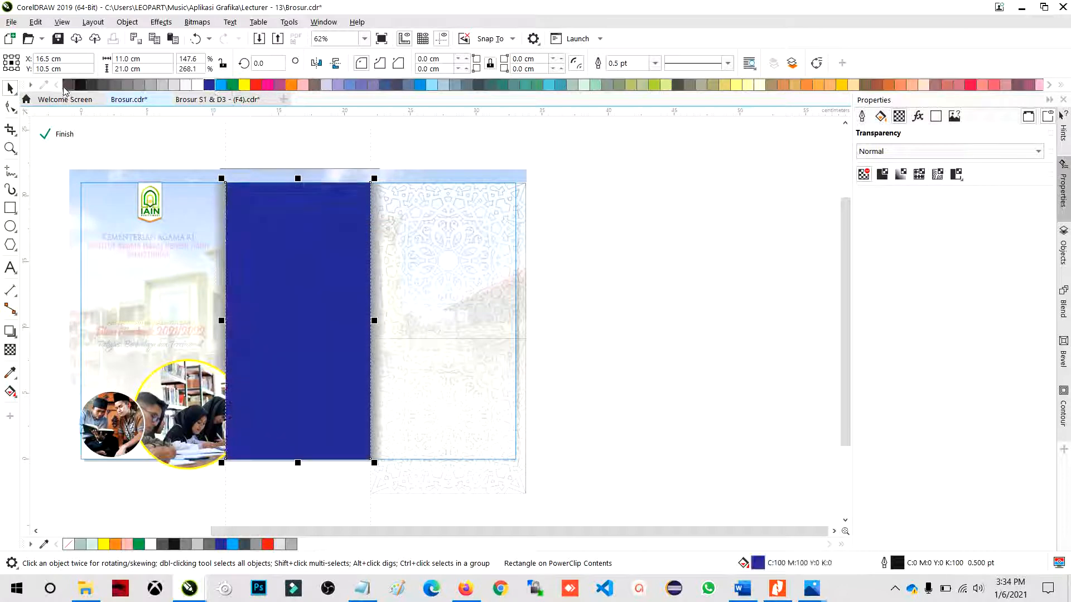
pyautogui.rightClick(68, 85)
# Apply a vertical linear fountain transparency to the middle-panel rectangle, fading downward, with the midpoint shifted slightly up.
pyautogui.click(15, 355)
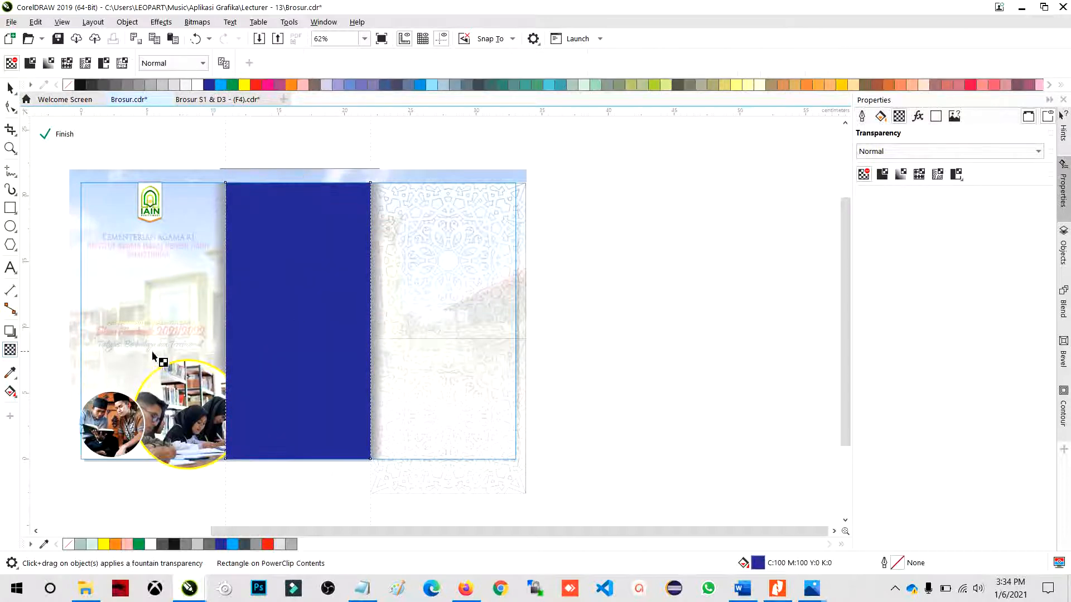
pyautogui.moveTo(287, 133); pyautogui.dragTo(288, 571)
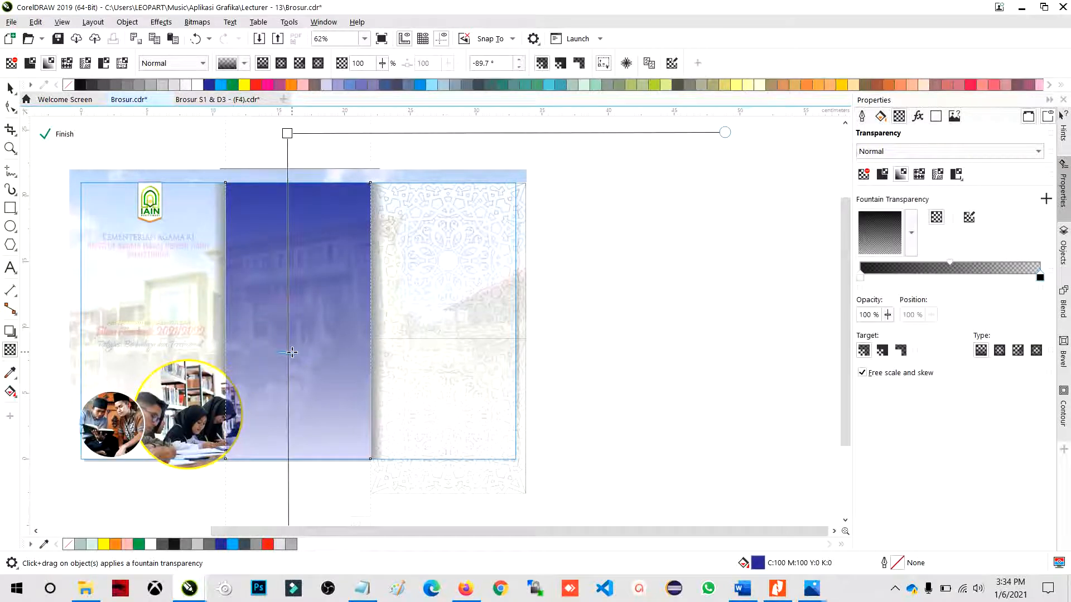
pyautogui.moveTo(291, 337); pyautogui.dragTo(291, 334)
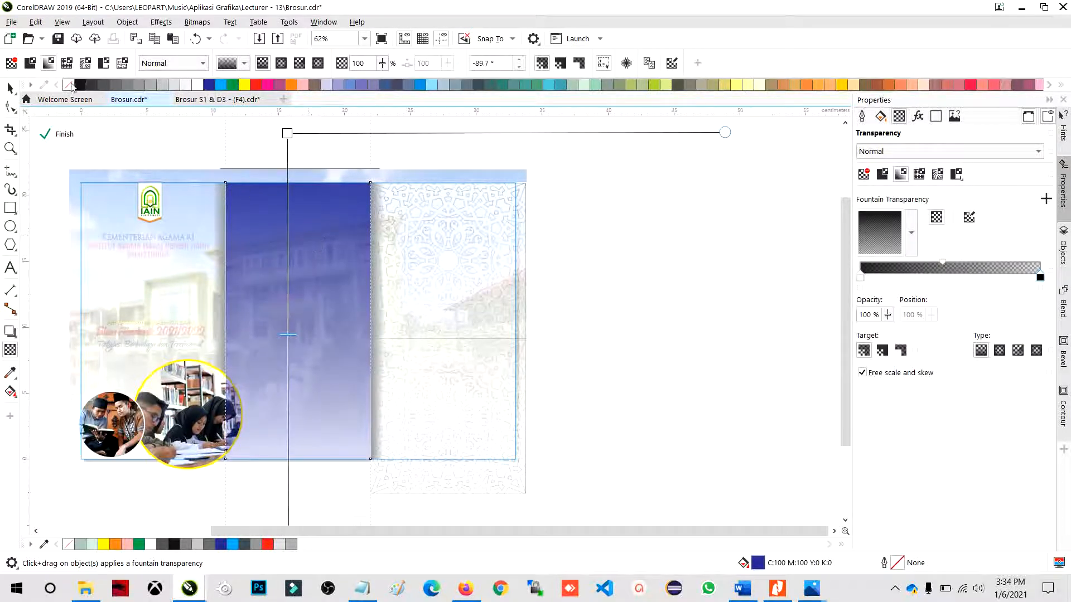
# Try green and dark blue on the middle-panel rectangle, settle on blue C100 M20 Y0 K0, and finish editing the PowerClip.
pyautogui.click(12, 88)
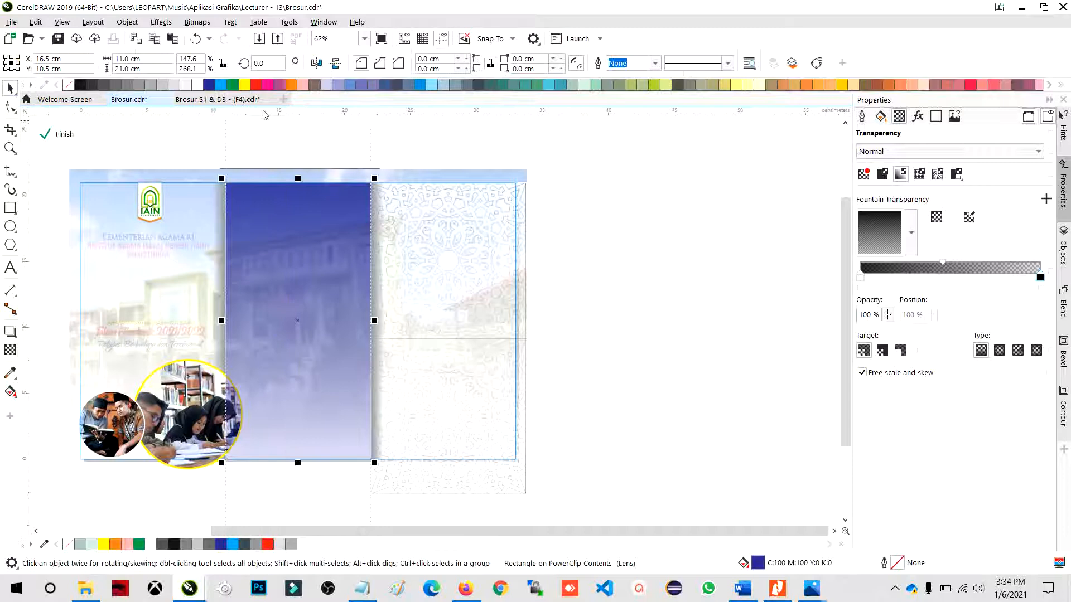
pyautogui.click(233, 85)
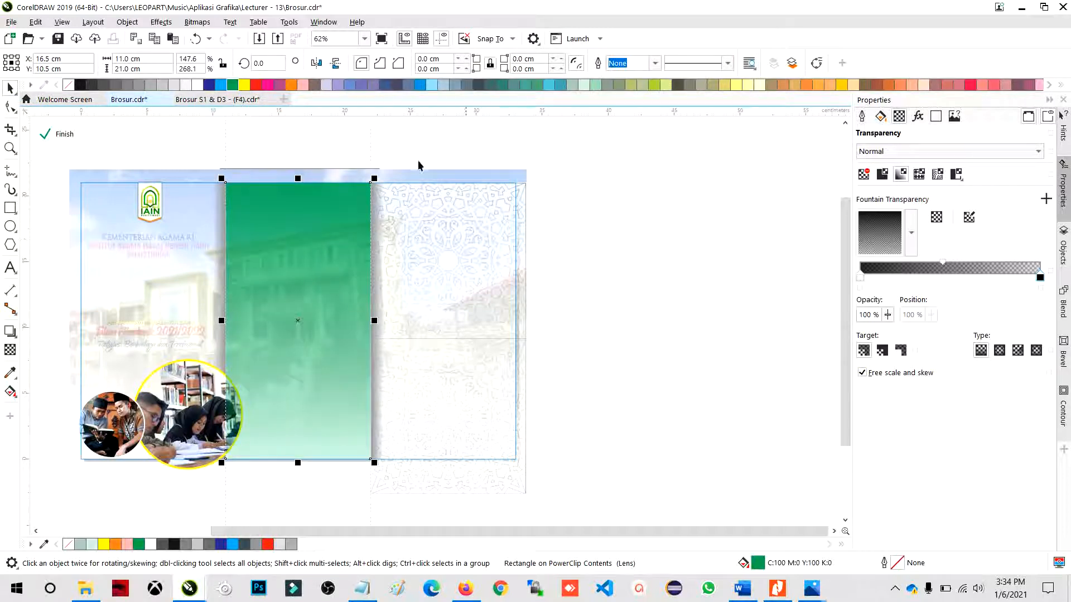
pyautogui.click(209, 84)
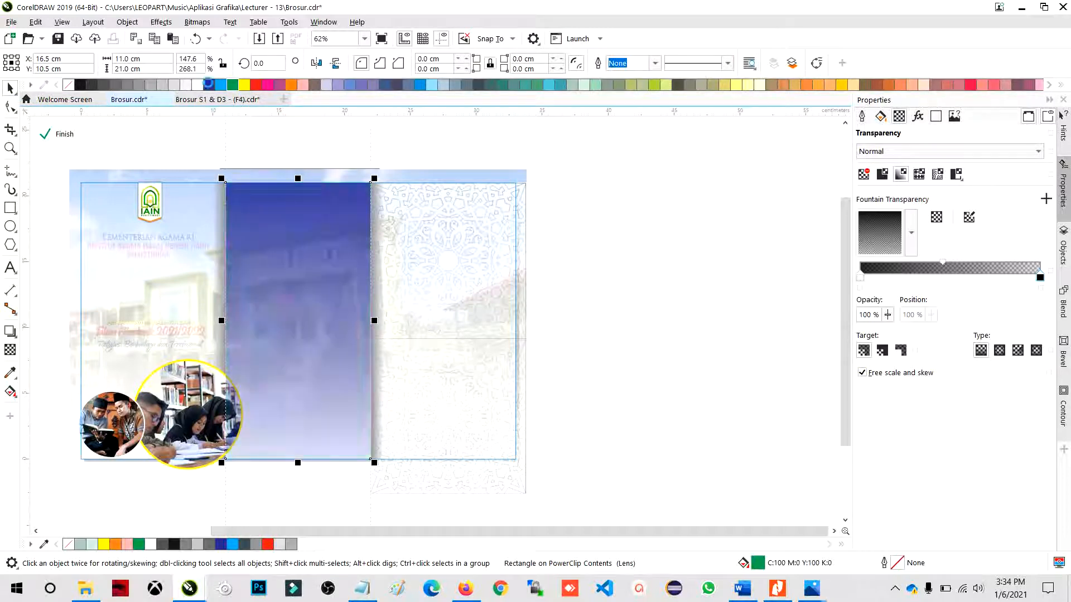
pyautogui.click(420, 85)
pyautogui.keyDown('ctrl'); pyautogui.click(636, 206); pyautogui.keyUp('ctrl')
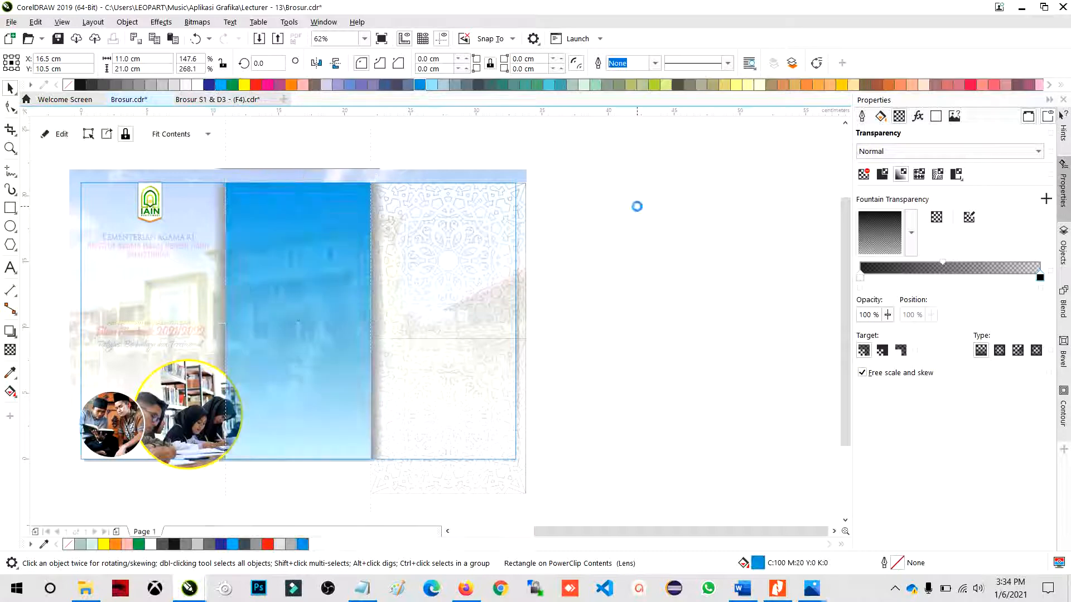
pyautogui.scroll(-2, 505, 299)
pyautogui.click(366, 437)
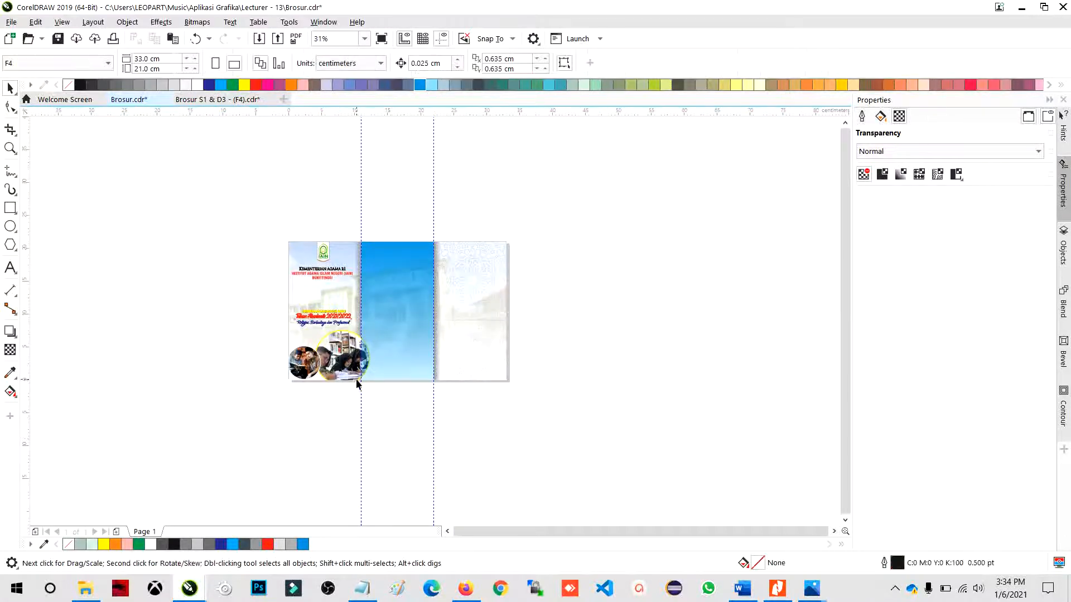
# Bring the two circular photos in front of the blue middle-panel rectangle inside the PowerClip and finish editing it.
pyautogui.scroll(2, 356, 379)
pyautogui.keyDown('ctrl'); pyautogui.click(316, 355); pyautogui.keyUp('ctrl')
pyautogui.moveTo(434, 452); pyautogui.dragTo(56, 270)
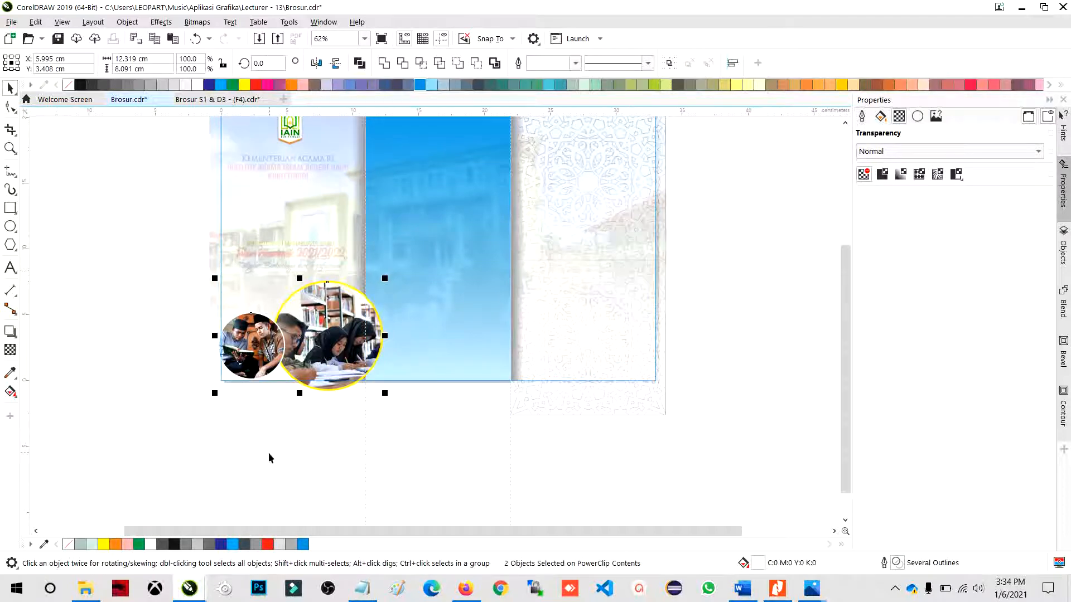
pyautogui.keyDown('ctrl'); pyautogui.click(299, 450); pyautogui.keyUp('ctrl')
pyautogui.click(300, 451)
pyautogui.scroll(-2, 351, 423)
pyautogui.scroll(2, 409, 279)
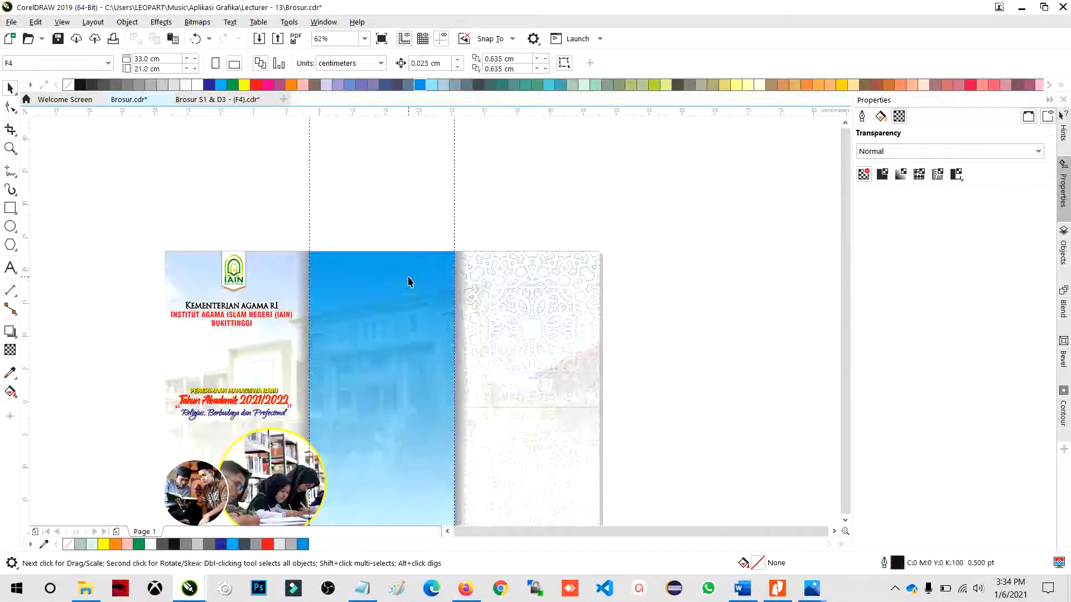
pyautogui.scroll(-2, 410, 279)
pyautogui.scroll(1, 386, 387)
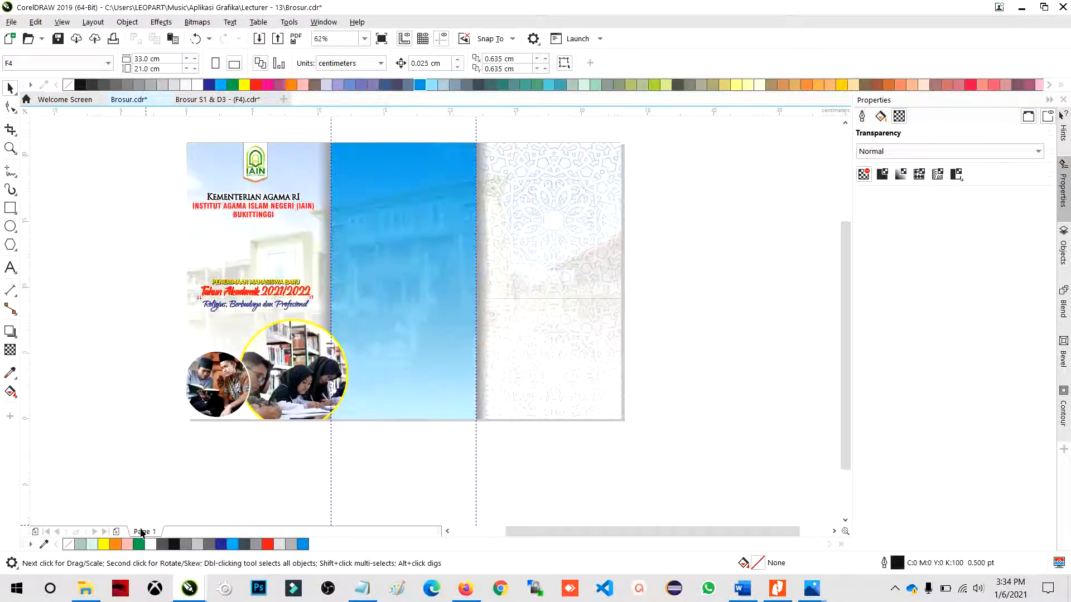
# Review the page layout of the existing brochure Brosur S1 & D3 - (F4).cdr as a design reference.
pyautogui.click(218, 100)
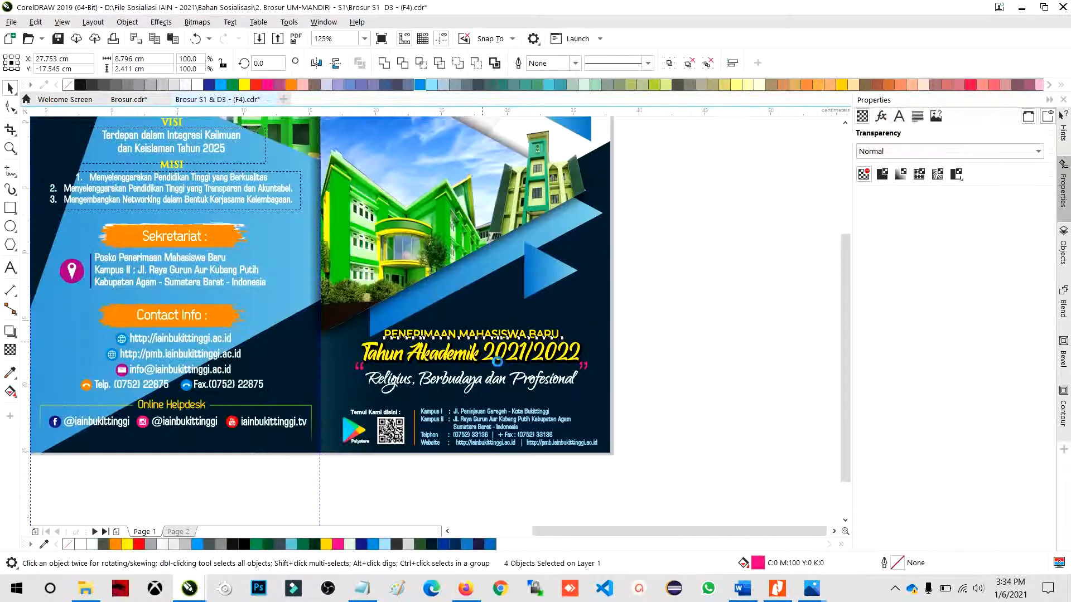
pyautogui.scroll(-1, 496, 361)
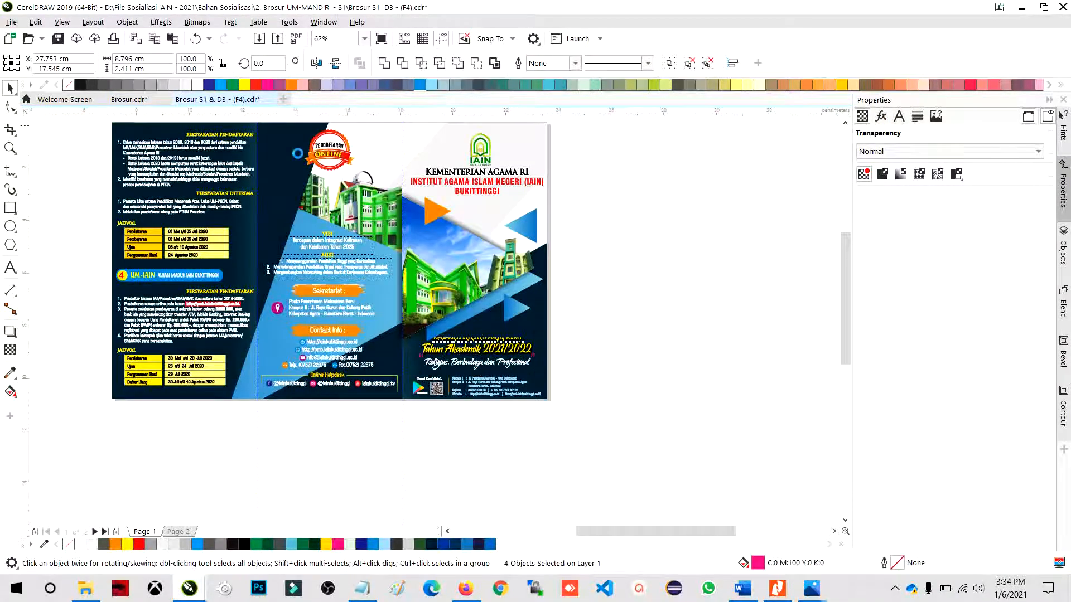
pyautogui.scroll(1, 298, 133)
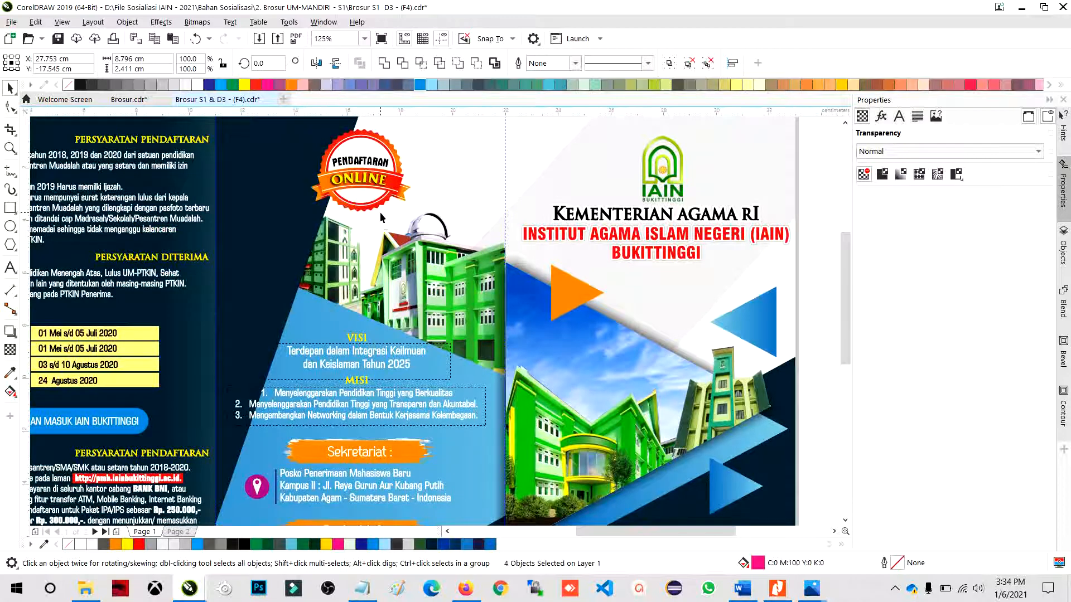
# Switch to Firefox and search Google Images for "contoh brosur".
pyautogui.click(467, 590)
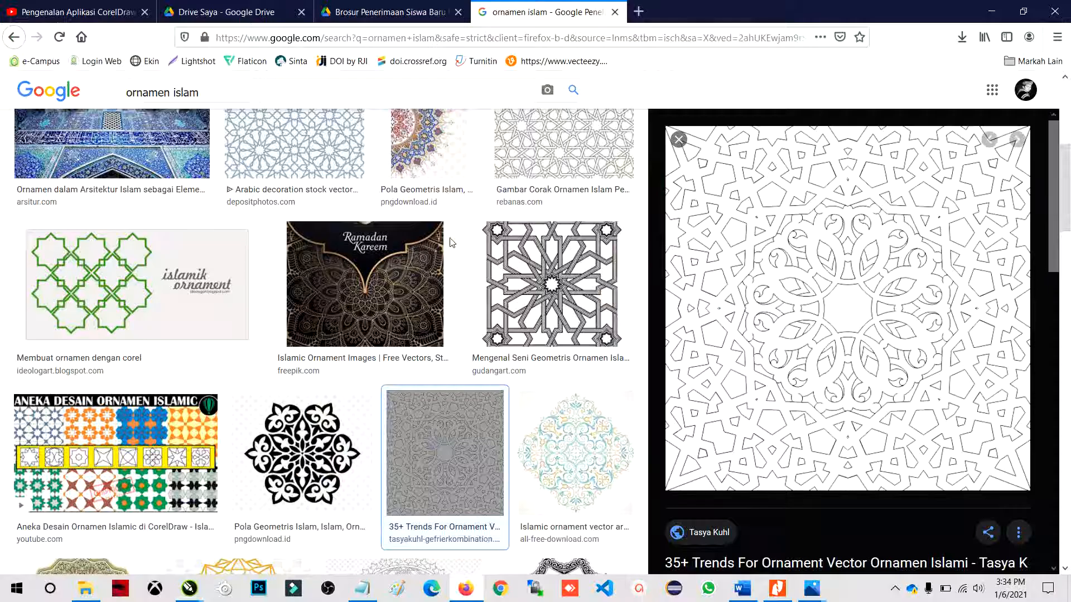
pyautogui.scroll(5, 168, 278)
pyautogui.moveTo(207, 101); pyautogui.dragTo(78, 89)
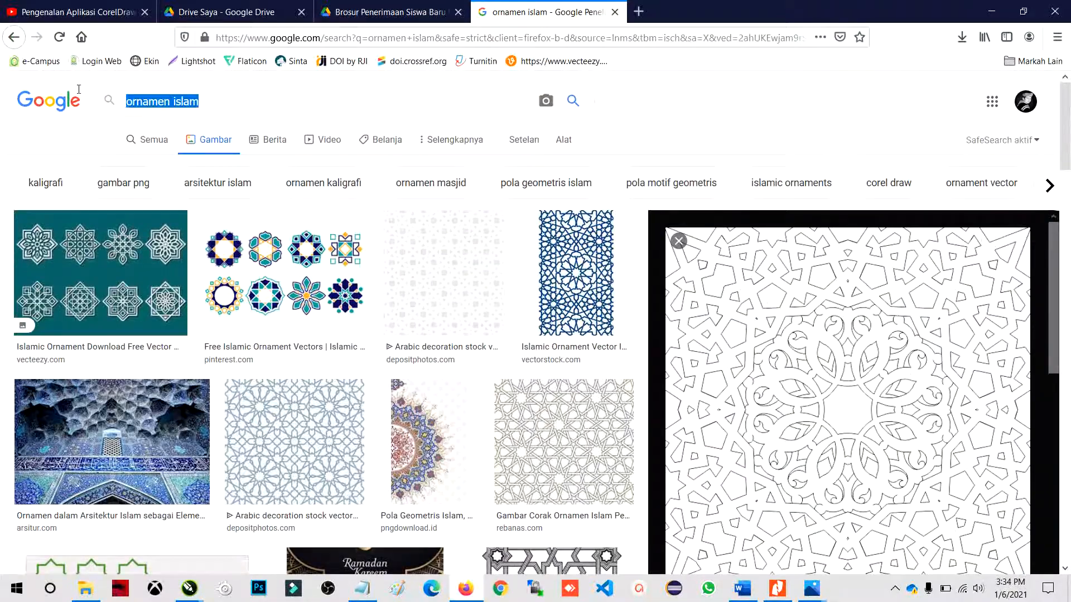
pyautogui.write('CONTOH BRO')
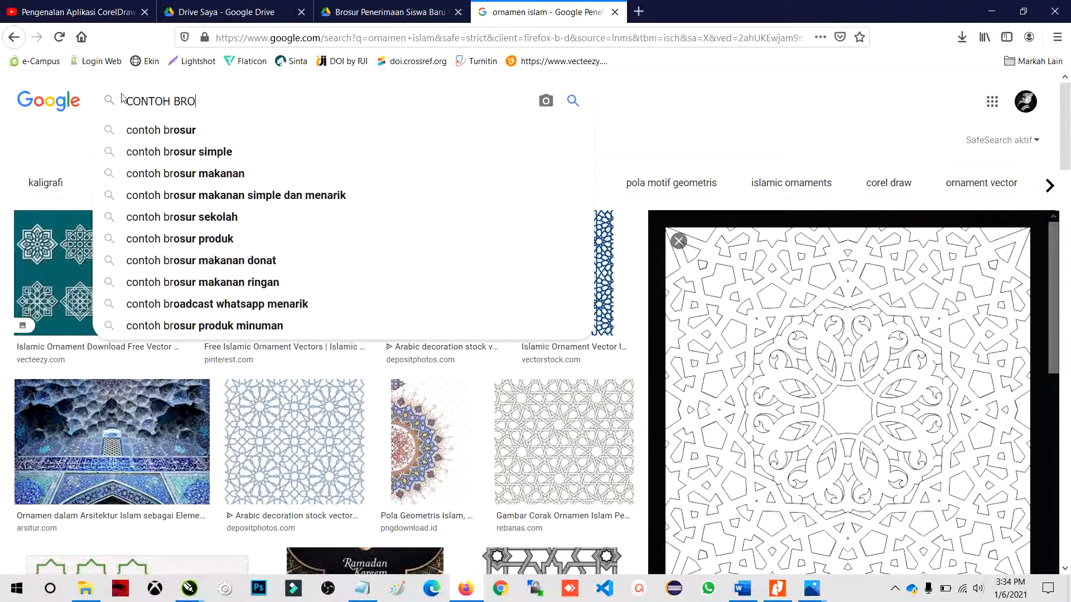
pyautogui.press('Down')
pyautogui.press('Return')
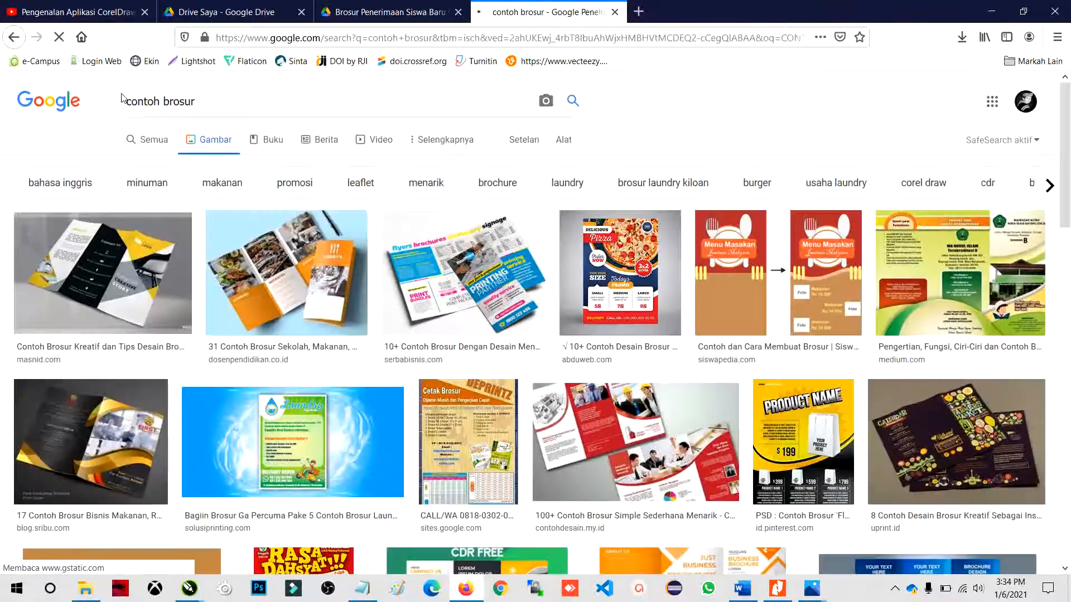
# Preview the first, black-and-gold and red-and-white brochure samples, opening the "17 Contoh Brosur Bisnis" article in a new tab.
pyautogui.click(103, 273)
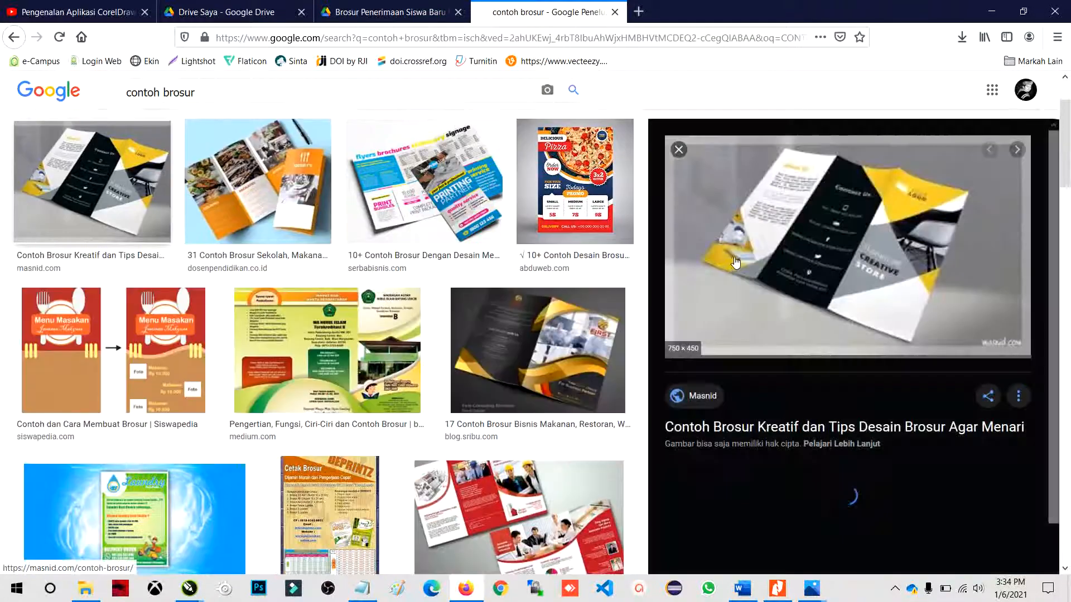
pyautogui.click(584, 356)
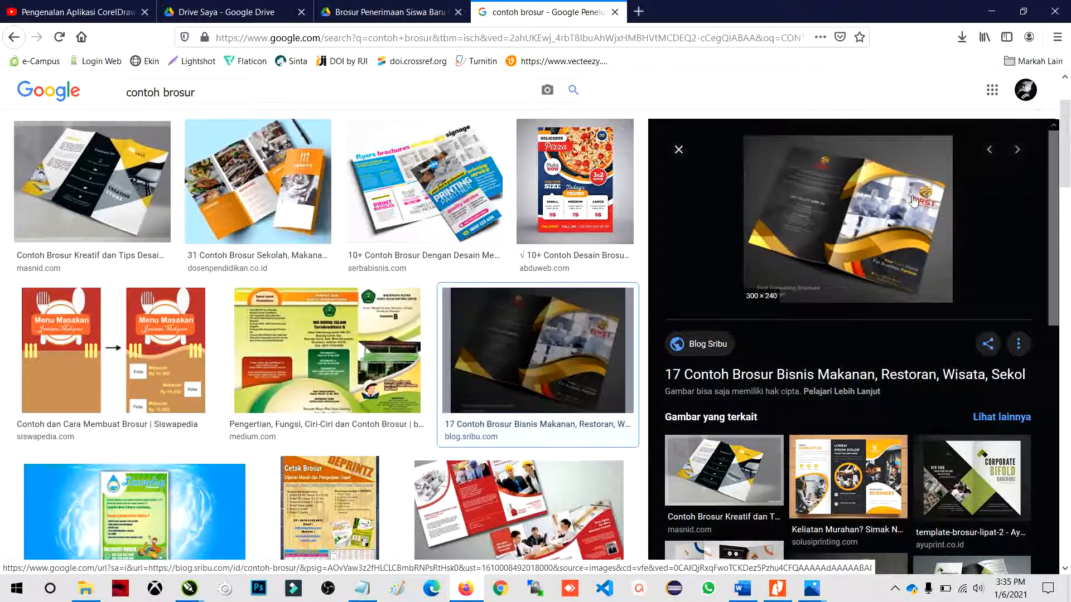
pyautogui.rightClick(770, 384)
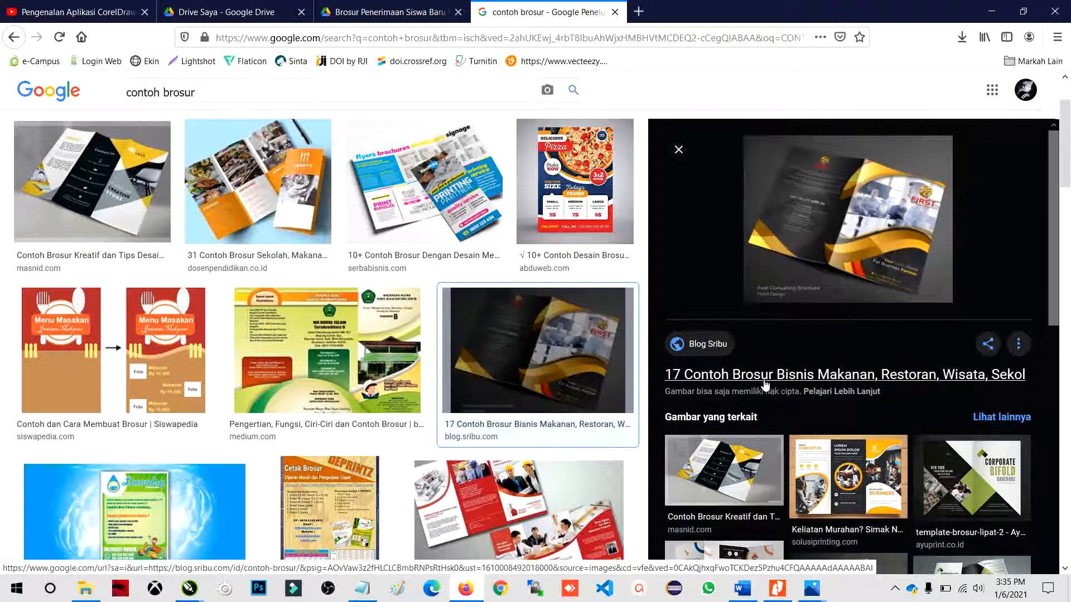
pyautogui.rightClick(764, 380)
pyautogui.click(785, 390)
pyautogui.scroll(-3, 390, 335)
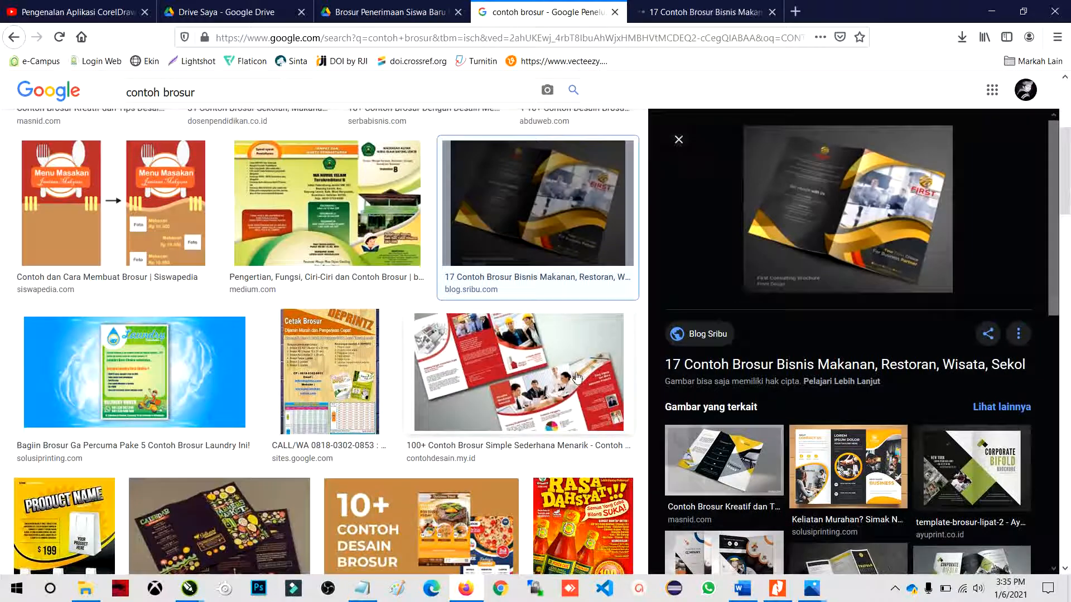
pyautogui.click(519, 371)
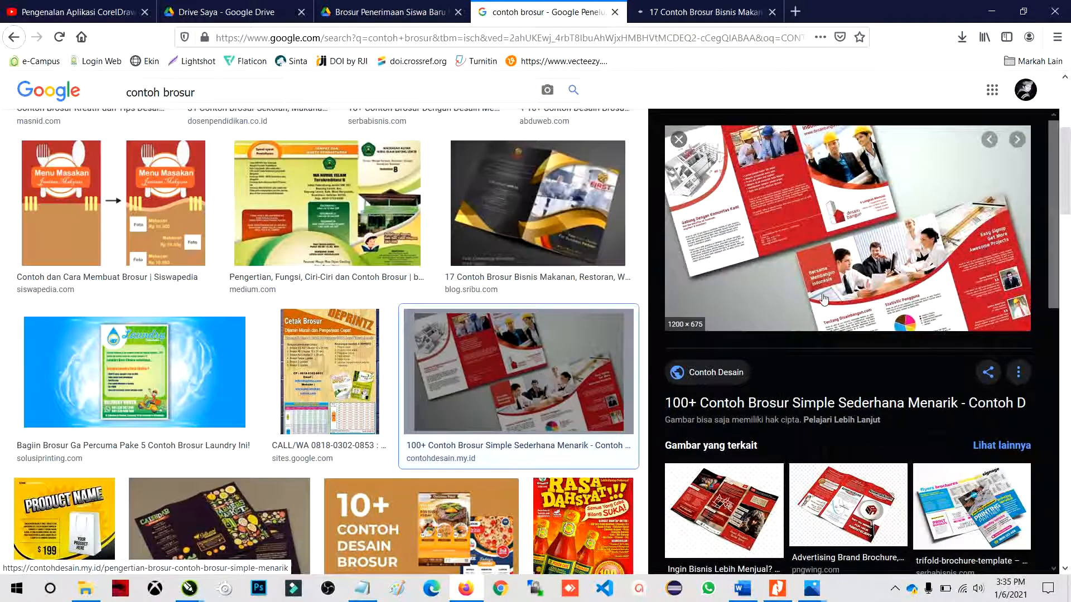
# Browse the brochure image results and compare their panel layouts, shapes and colours for design ideas.
pyautogui.scroll(3, 821, 300)
pyautogui.scroll(2, 822, 299)
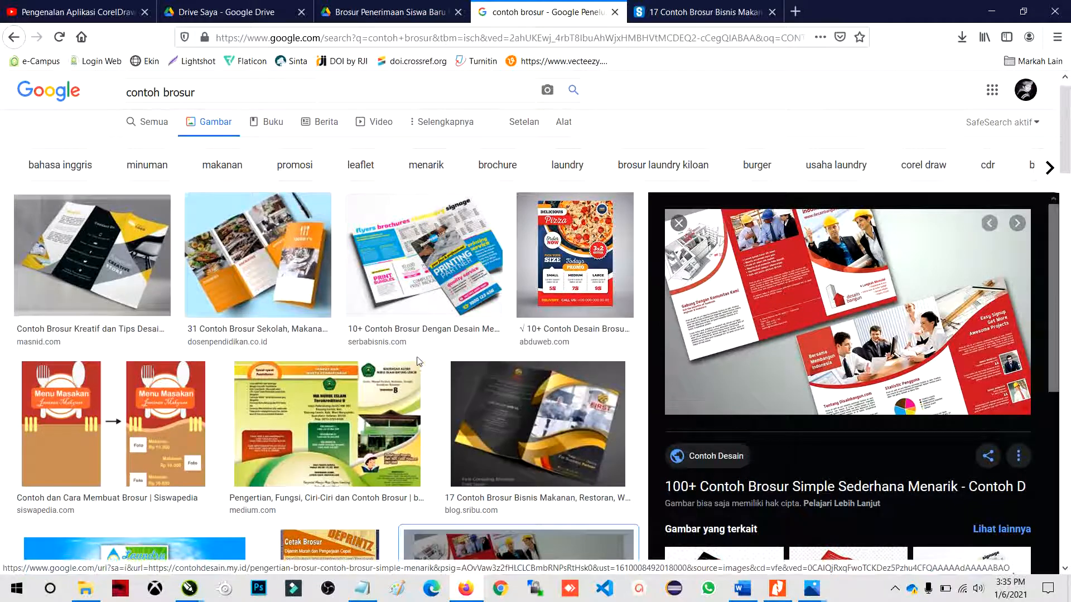
pyautogui.scroll(-5, 411, 365)
pyautogui.scroll(-1, 411, 365)
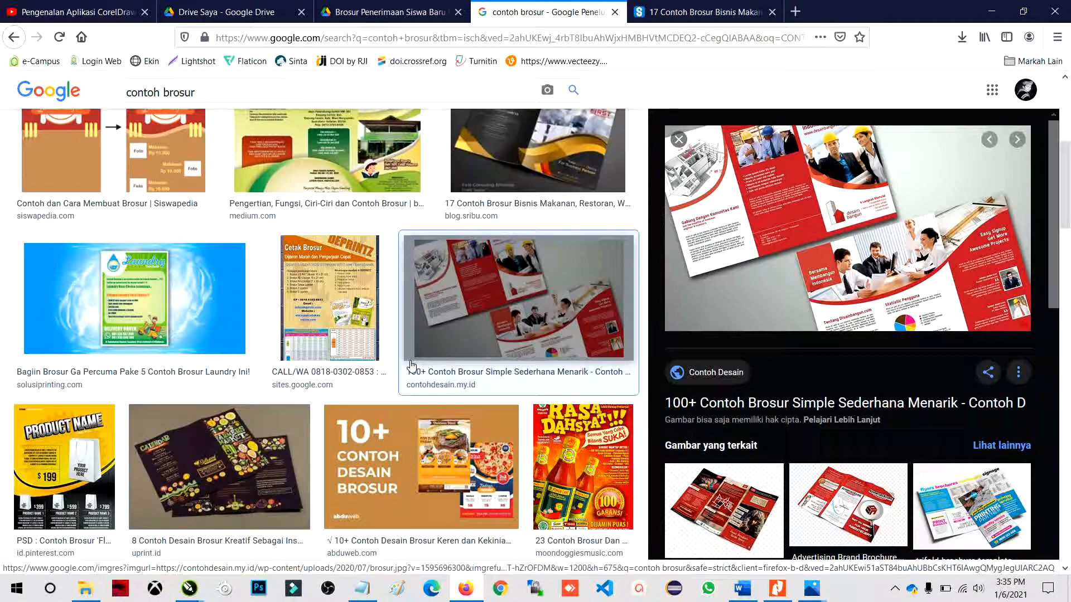
pyautogui.scroll(-3, 411, 365)
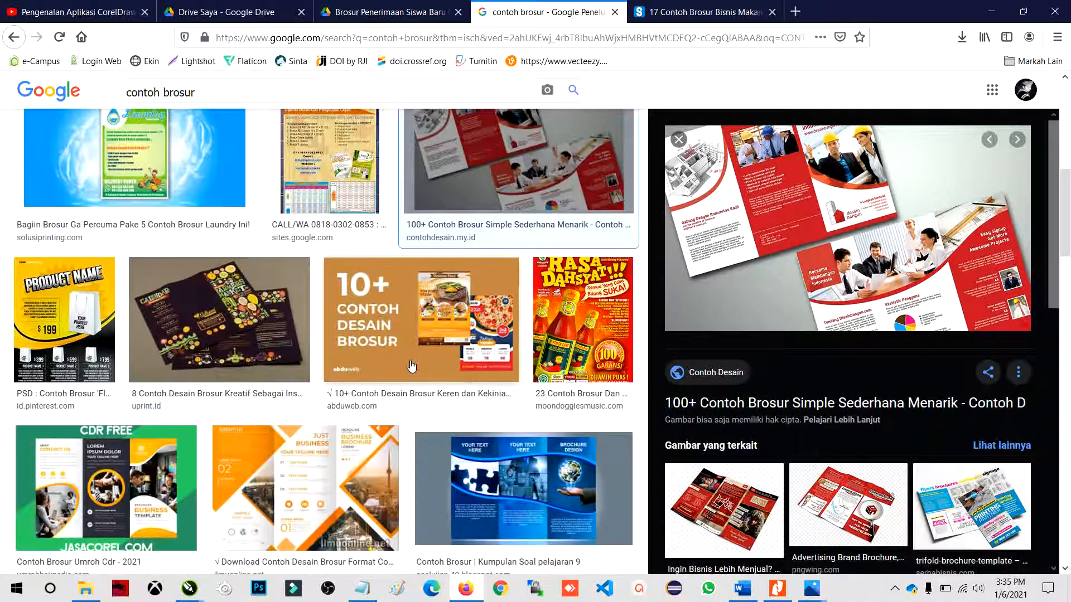
pyautogui.scroll(-6, 411, 365)
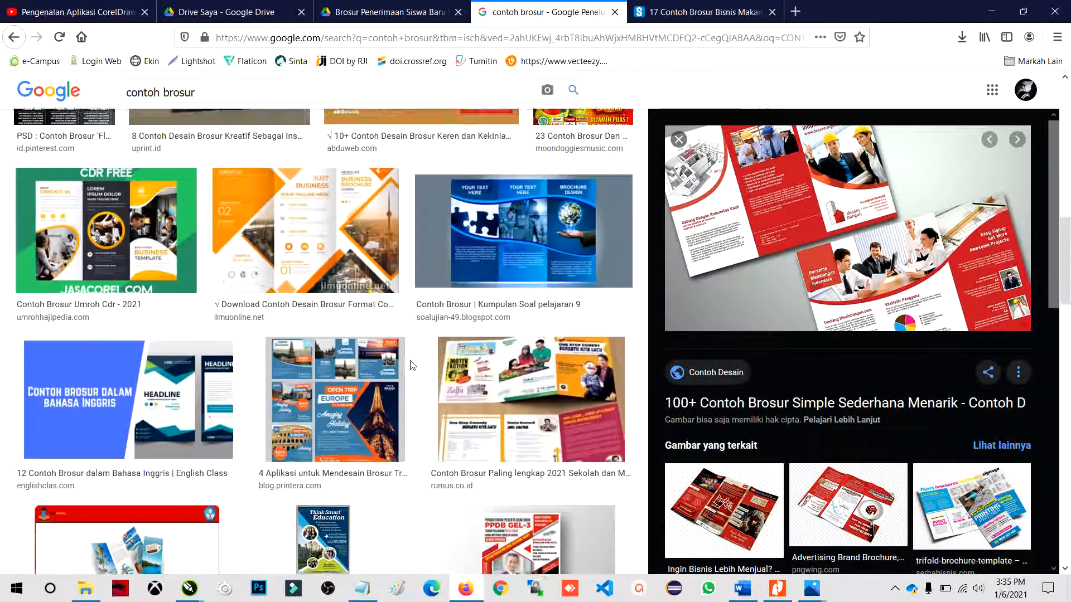
pyautogui.scroll(6, 411, 365)
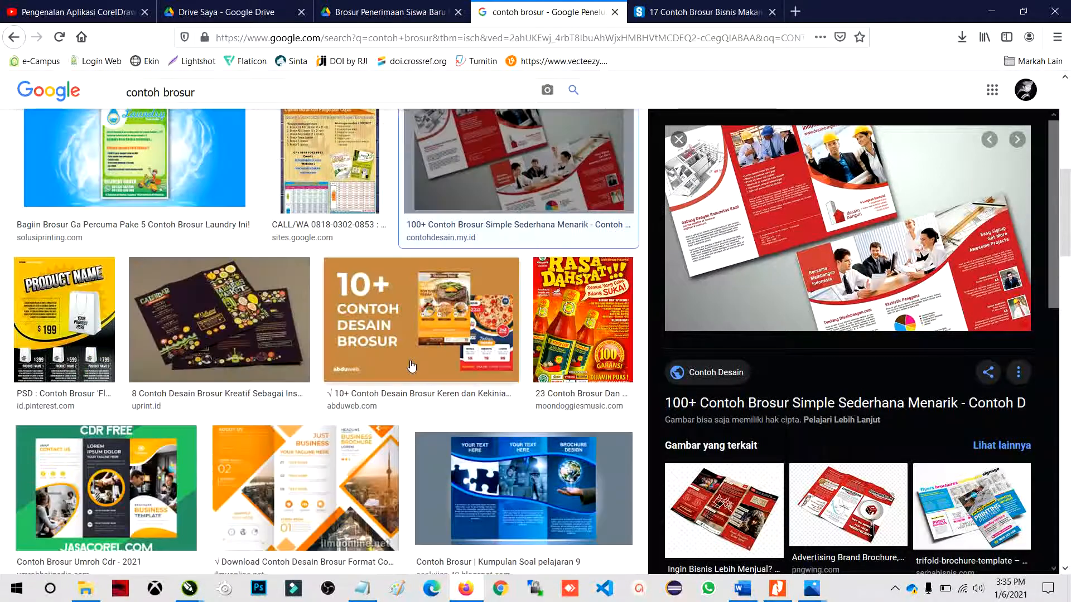
pyautogui.scroll(7, 451, 271)
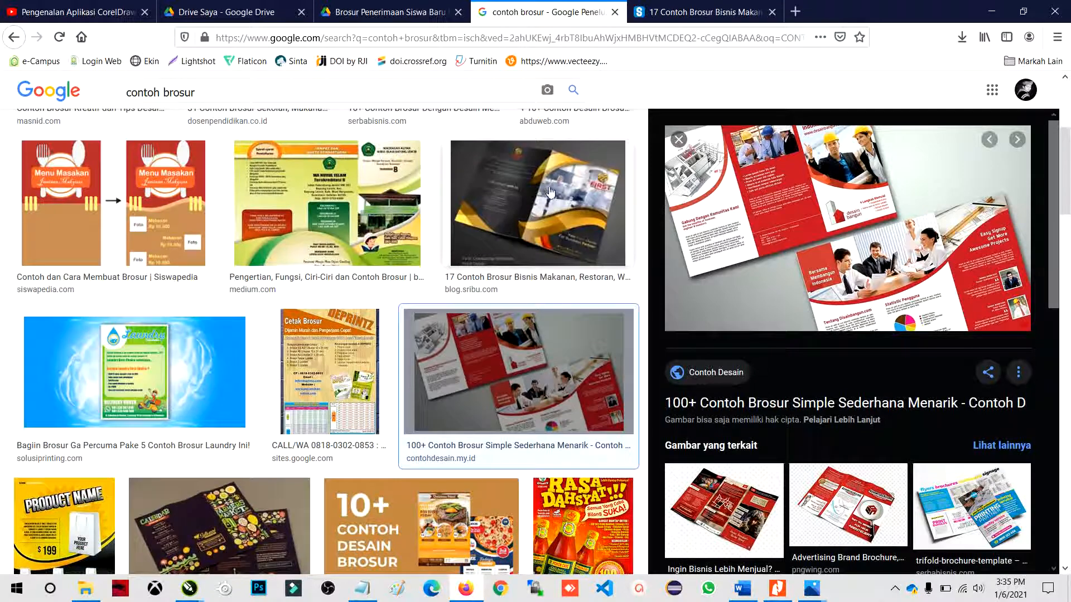
pyautogui.scroll(4, 498, 219)
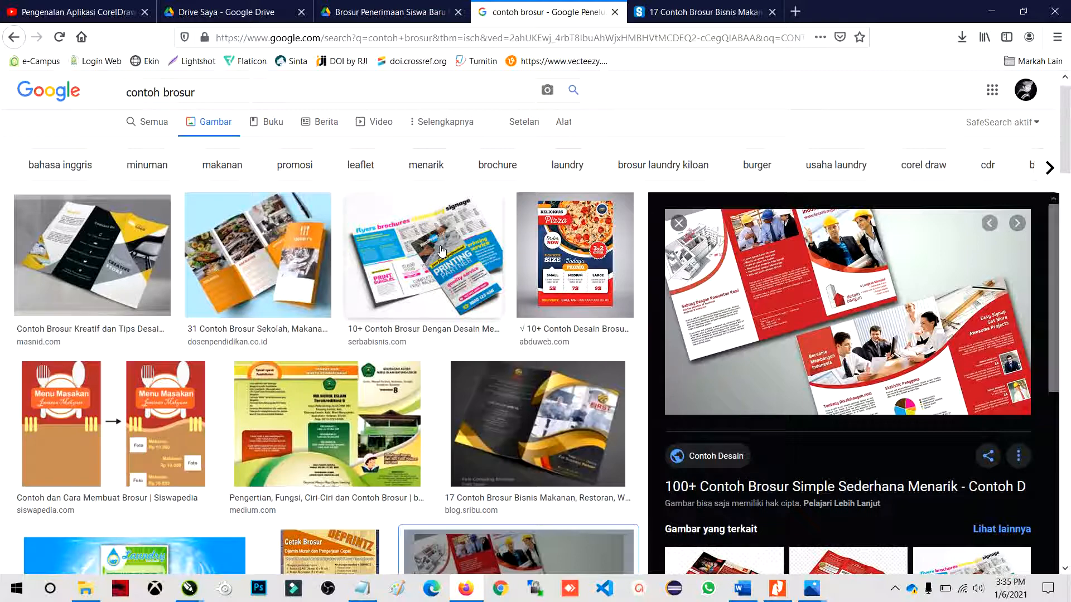
pyautogui.scroll(-3, 440, 251)
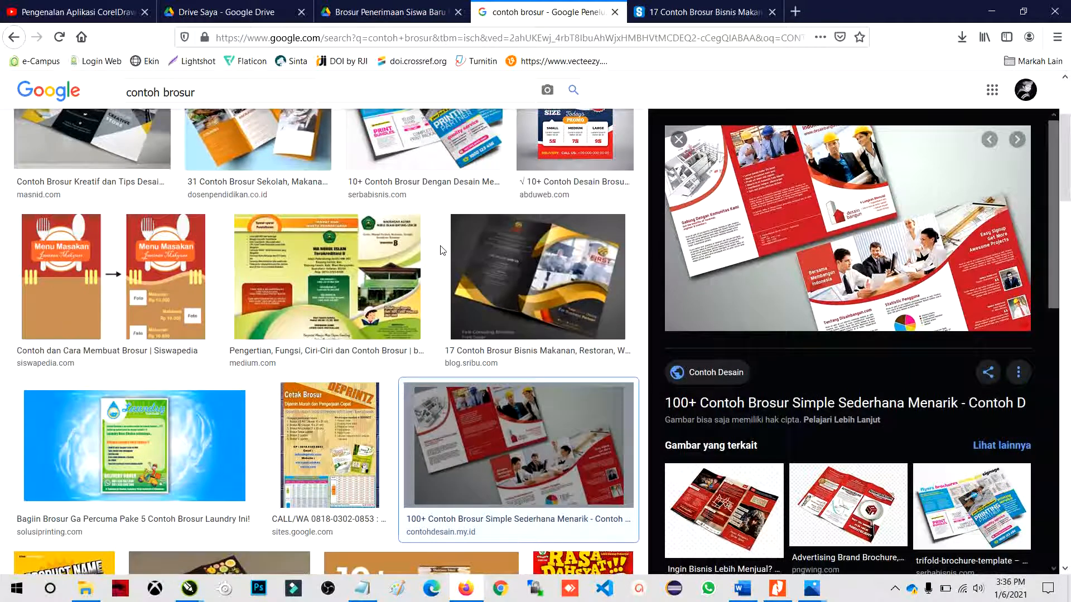
pyautogui.scroll(3, 442, 250)
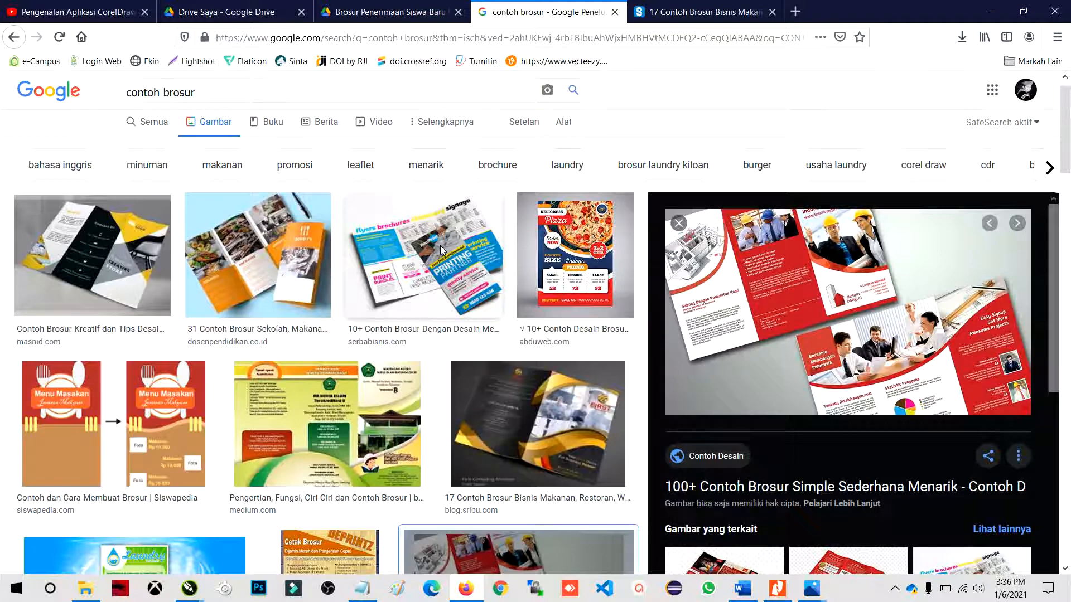
# Preview the "Contoh Brosur Umroh Cdr - 2021" three-panel brochure template from the image results.
pyautogui.scroll(-8, 440, 245)
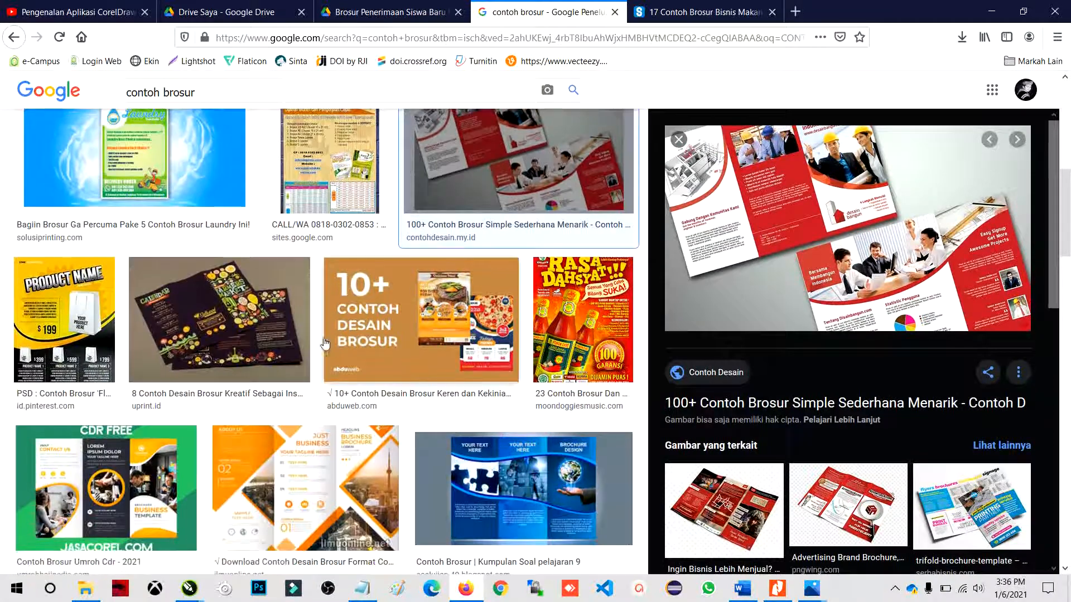
pyautogui.press('alt')
pyautogui.scroll(-3, 306, 359)
pyautogui.click(154, 361)
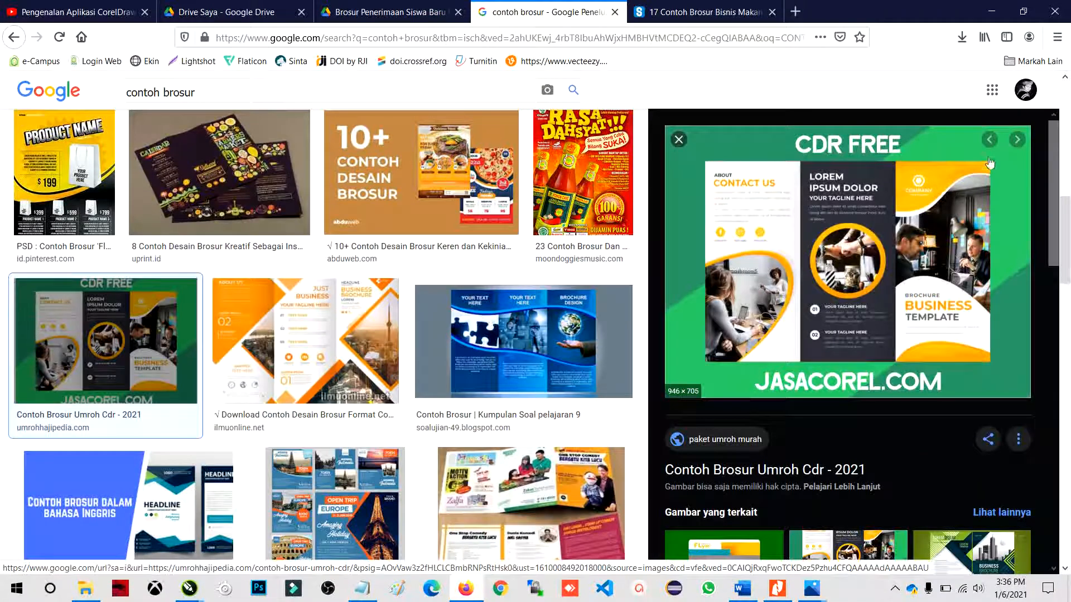
# Return to Brosur.cdr in CorelDRAW, duplicate the blue middle-panel rectangle onto the right panel inside the PowerClip, and remove the copy's transparency.
pyautogui.click(190, 589)
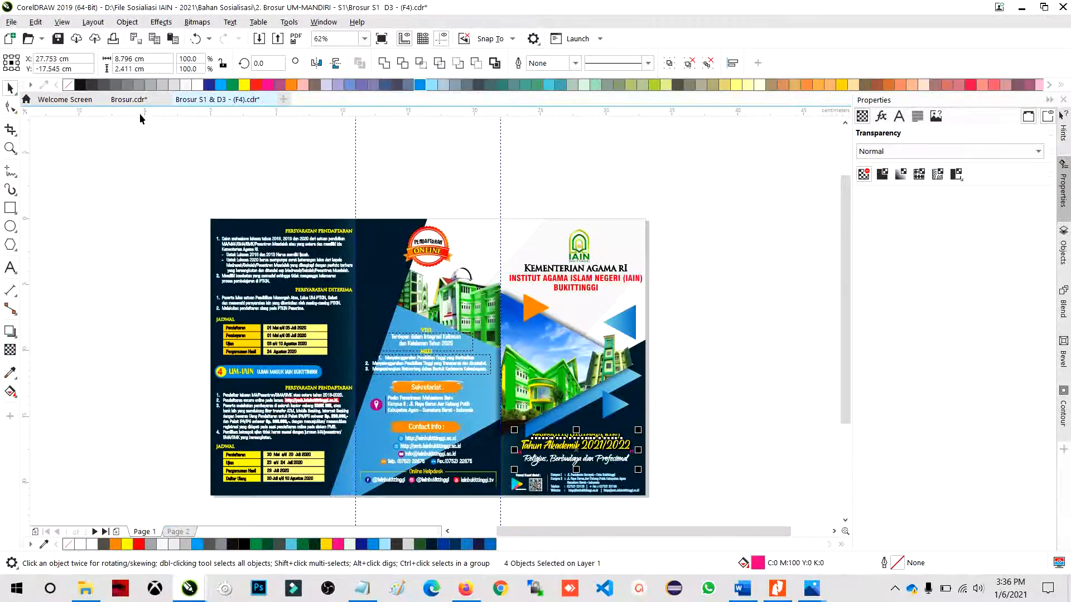
pyautogui.click(128, 100)
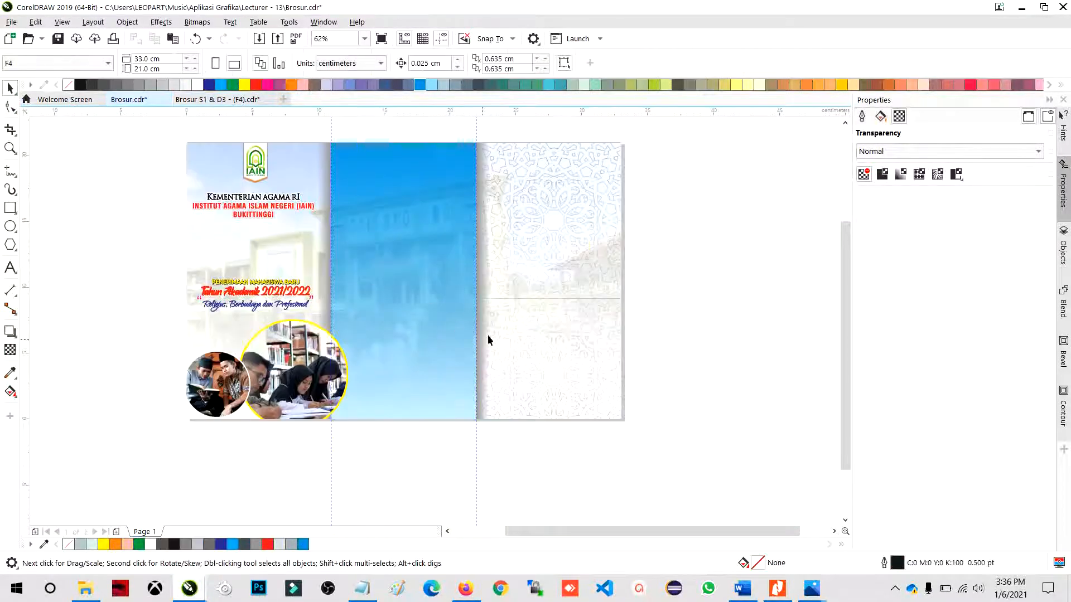
pyautogui.click(492, 179)
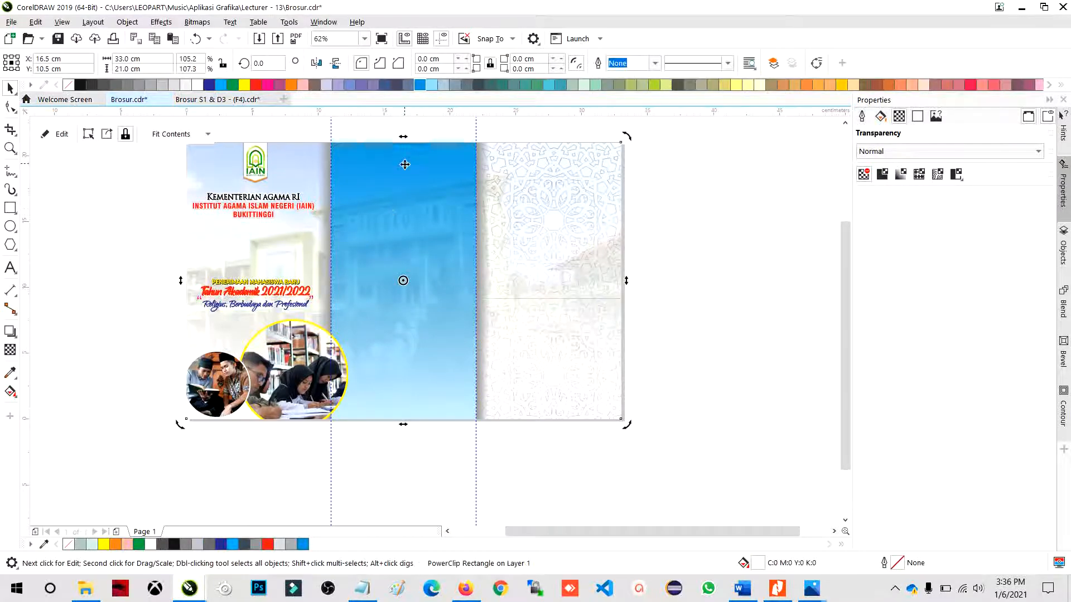
pyautogui.click(423, 180)
pyautogui.click(556, 199)
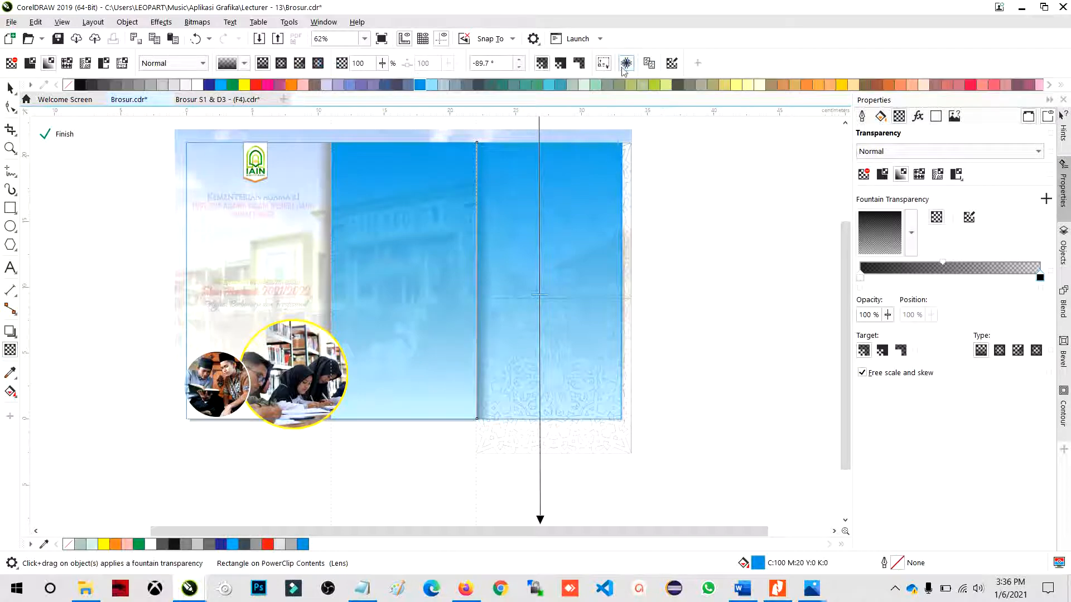
pyautogui.click(10, 63)
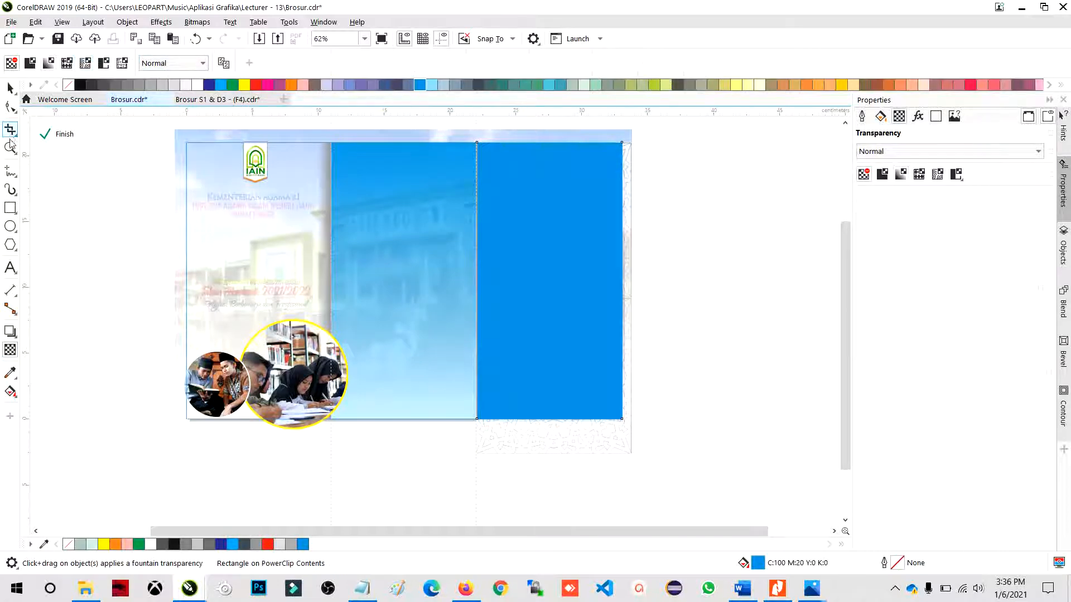
pyautogui.click(10, 87)
# Left-align the solid blue rectangle with the middle-panel one, mirror a copy onto the right panel, and finish editing the PowerClip.
pyautogui.keyDown('shift'); pyautogui.click(456, 204); pyautogui.keyUp('shift')
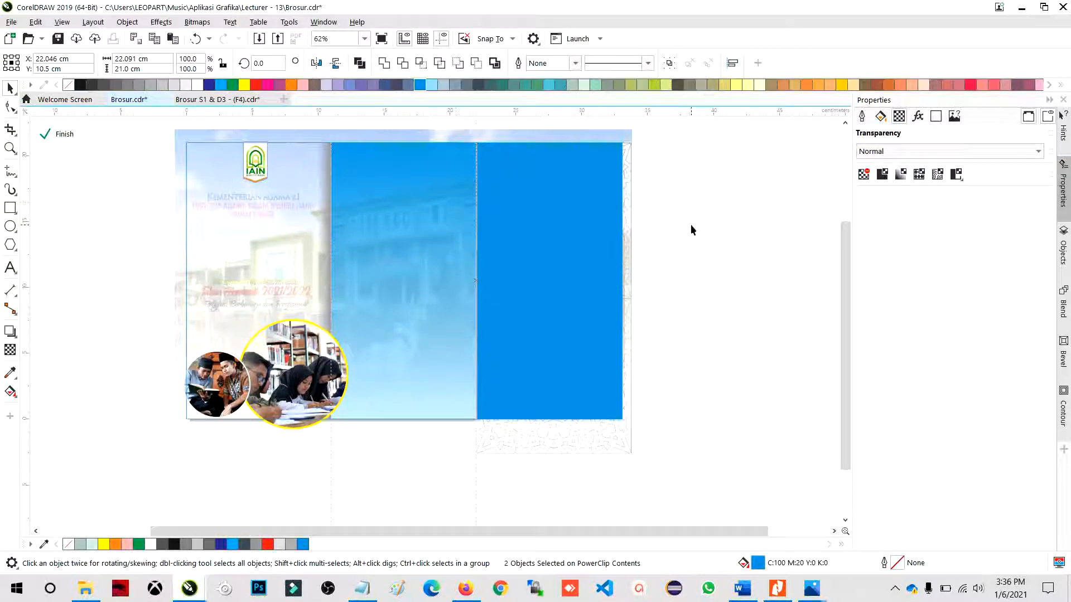
pyautogui.press('l')
pyautogui.click(364, 270)
pyautogui.moveTo(327, 280); pyautogui.dragTo(548, 287)
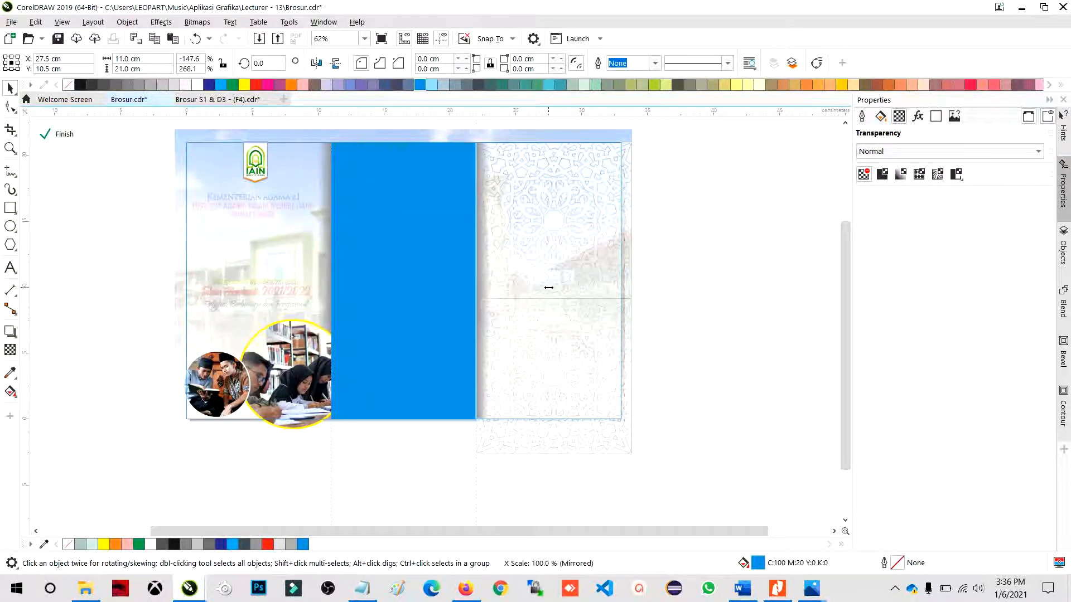
pyautogui.moveTo(548, 288); pyautogui.dragTo(550, 289)
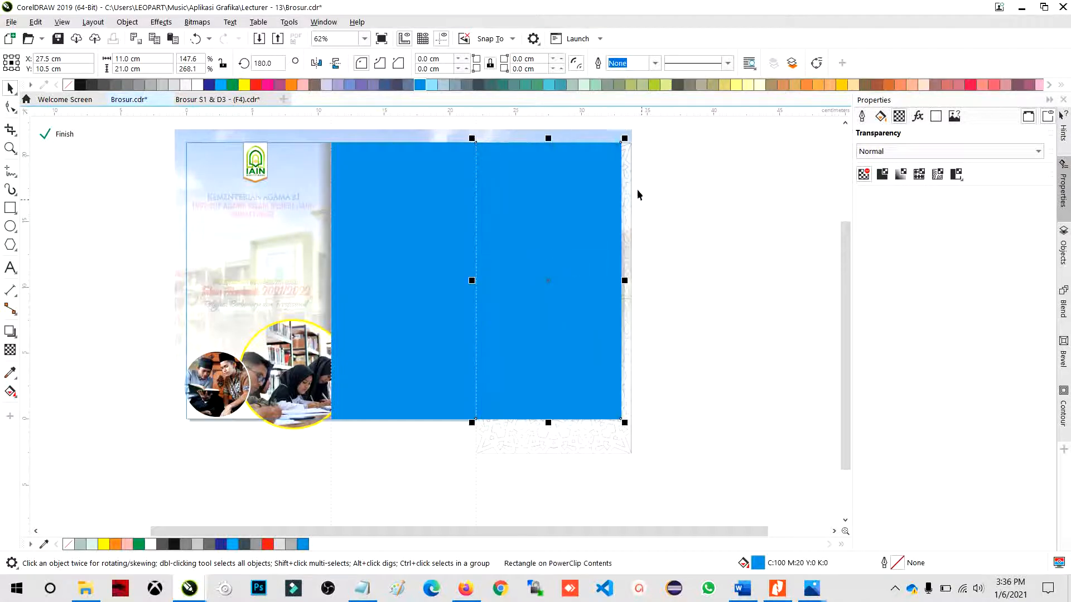
pyautogui.click(700, 217)
# Reopen the PowerClip, shorten the right-panel blue rectangle from below to about 8.11 cm high, and convert it to curves for node editing.
pyautogui.click(578, 232)
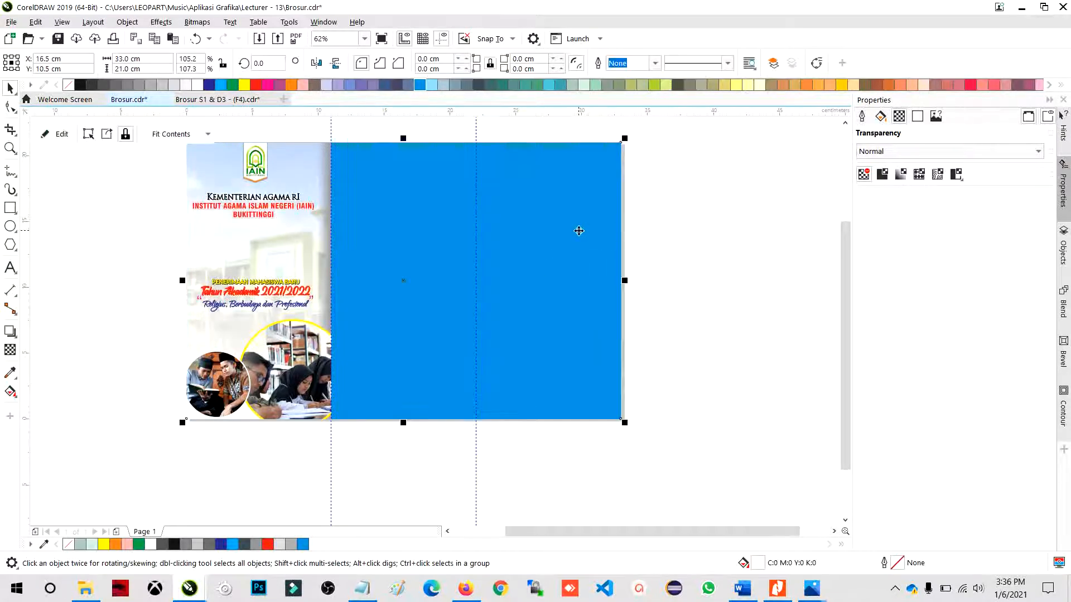
pyautogui.click(582, 226)
pyautogui.moveTo(548, 422); pyautogui.dragTo(562, 254)
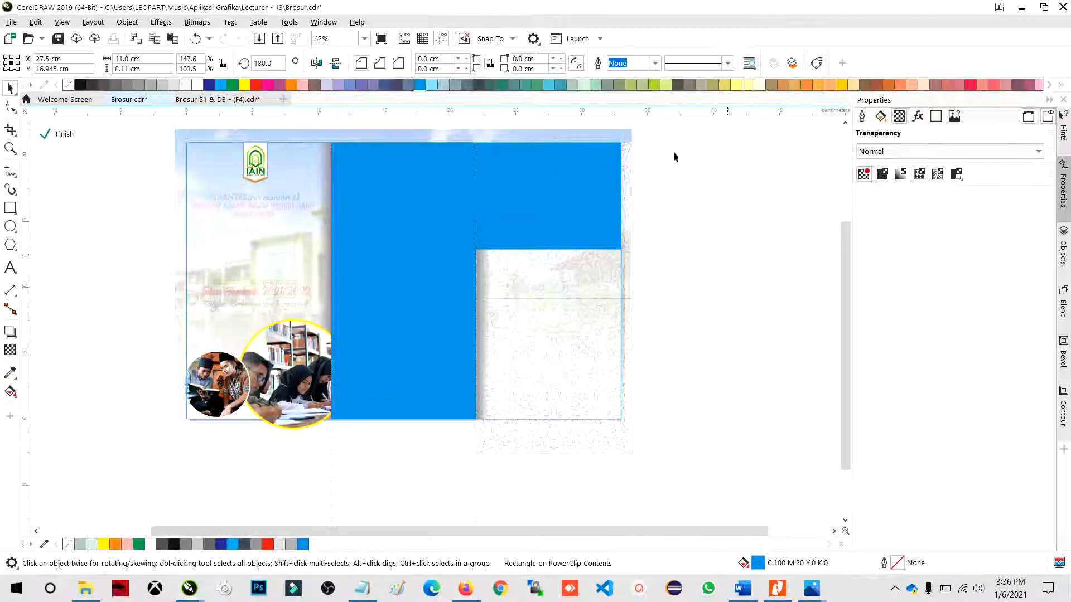
pyautogui.scroll(2, 593, 144)
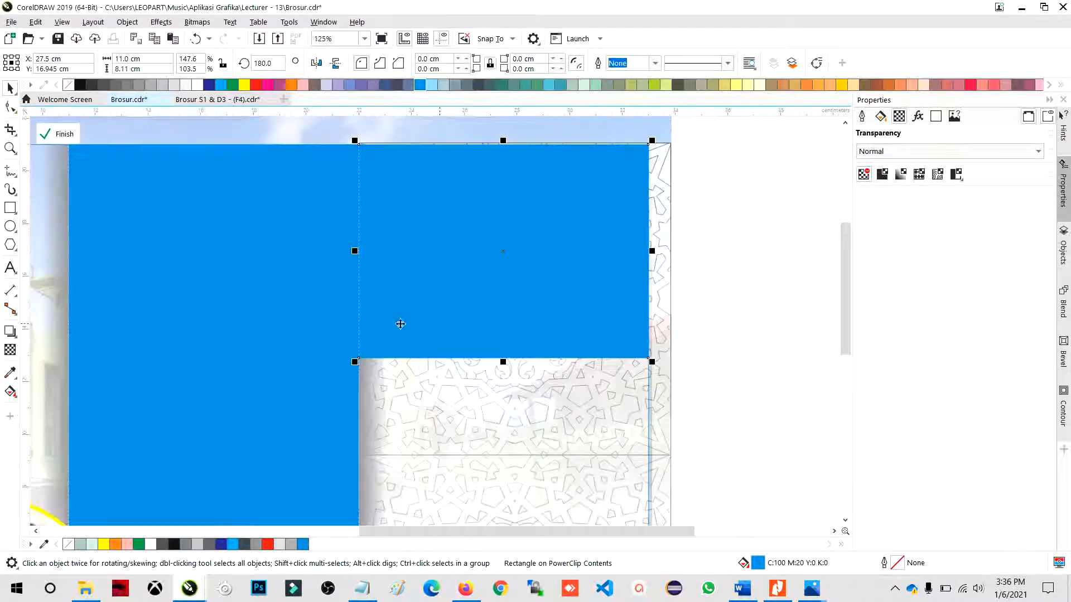
pyautogui.click(10, 107)
pyautogui.hotkey('ctrl', 'q')
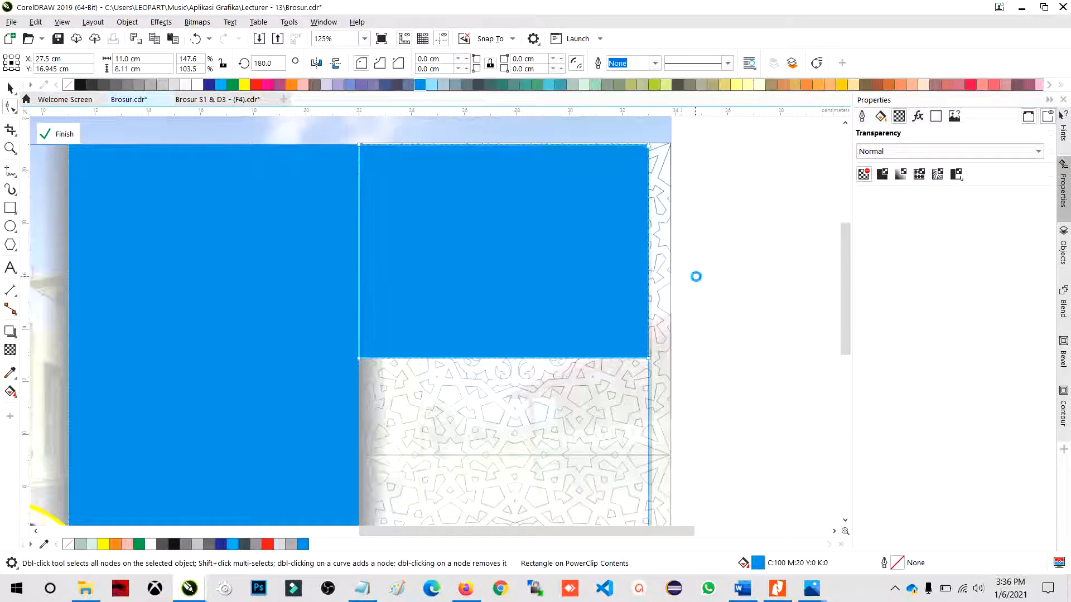
# Raise the blue shape's lower-right node near its top edge and bend the slanted side into an S-curve, comparing it with the browser's brochure template.
pyautogui.moveTo(647, 358); pyautogui.dragTo(648, 176)
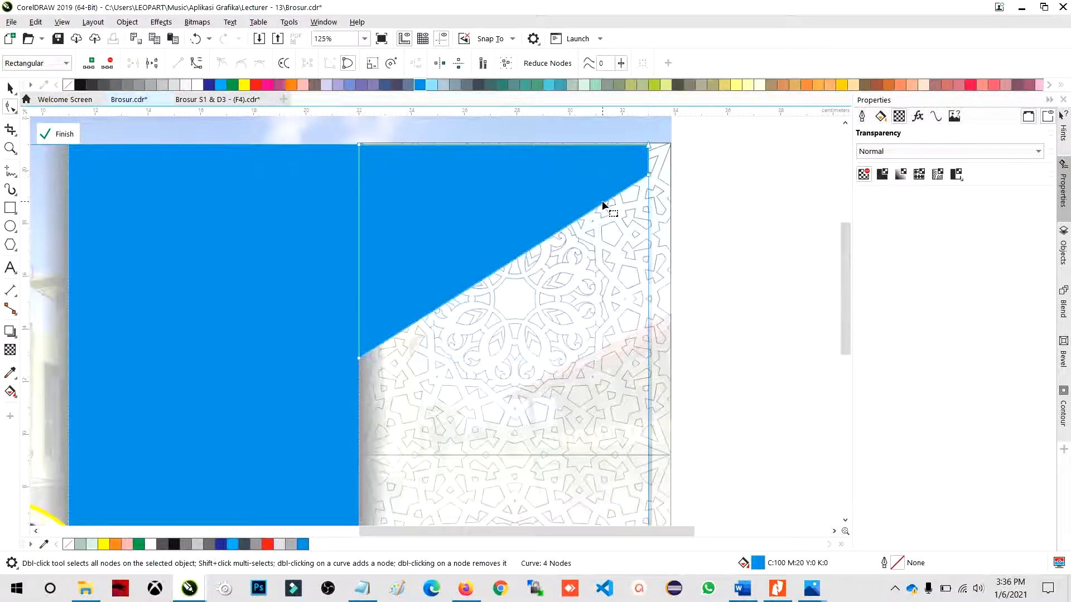
pyautogui.click(604, 203)
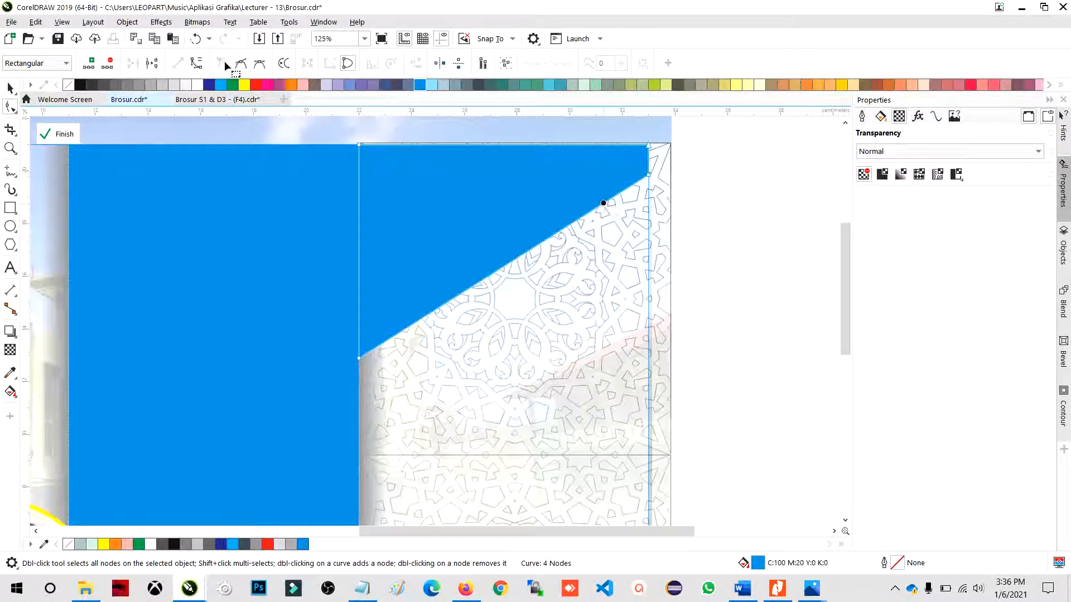
pyautogui.click(197, 62)
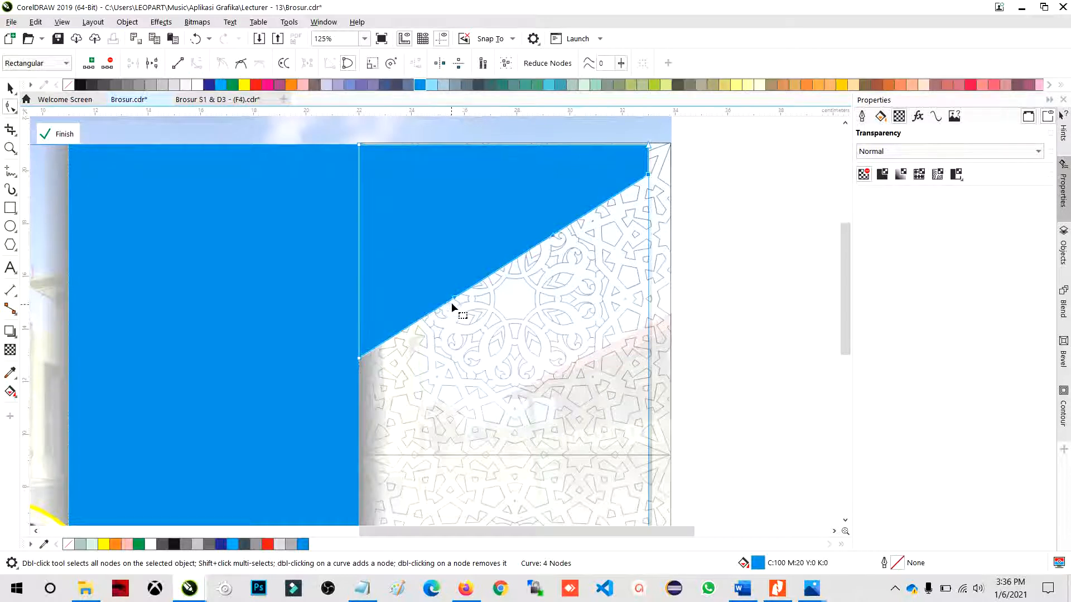
pyautogui.moveTo(456, 306); pyautogui.dragTo(509, 177)
pyautogui.hotkey('alt', 'Tab')
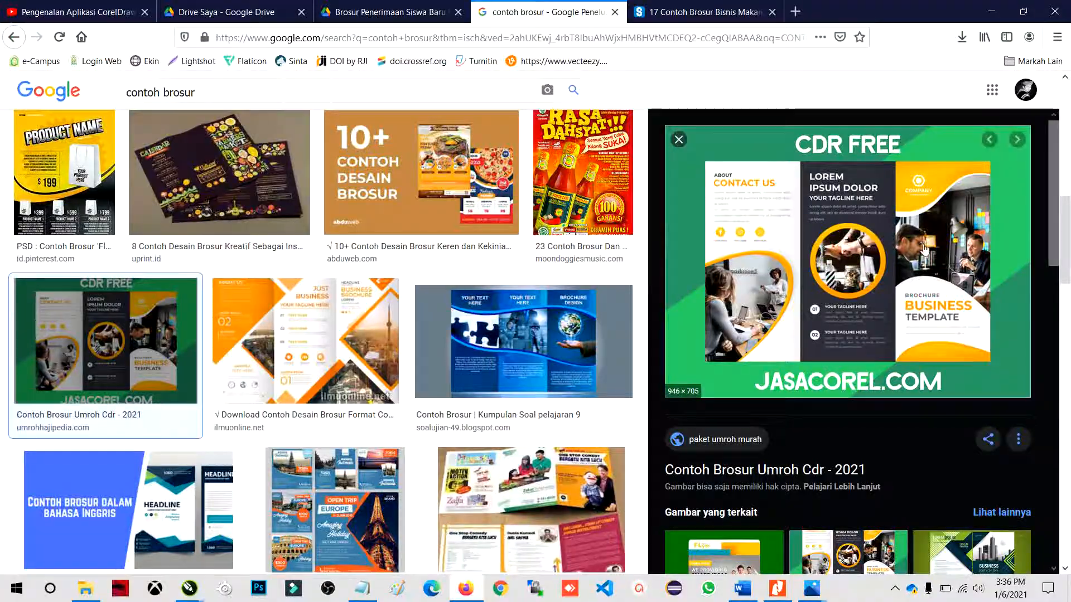
pyautogui.hotkey('alt', 'Tab')
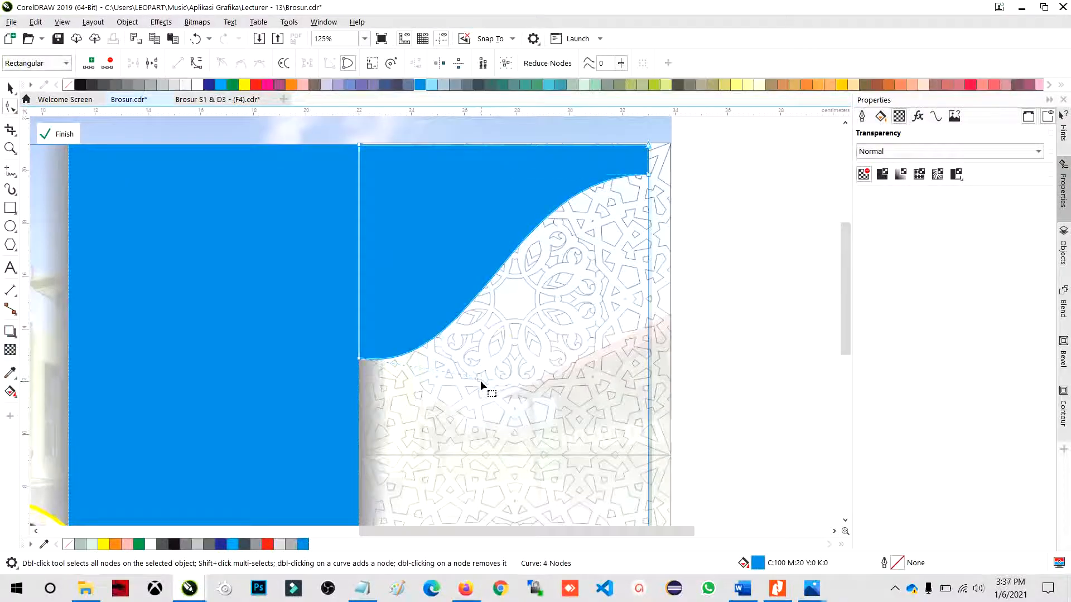
pyautogui.click(360, 359)
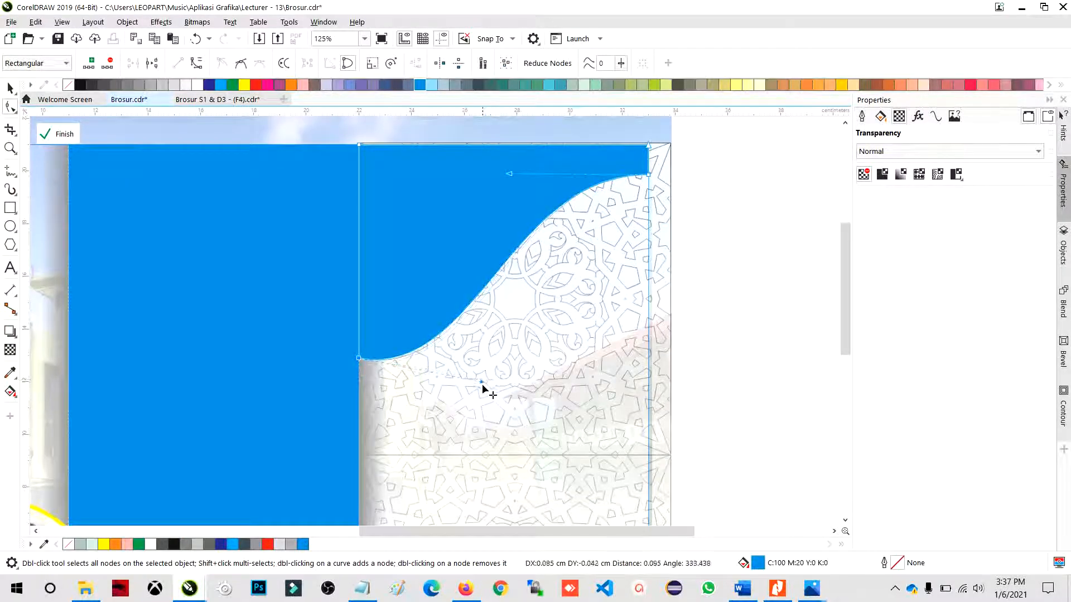
pyautogui.click(10, 88)
pyautogui.hotkey('alt', 'Tab')
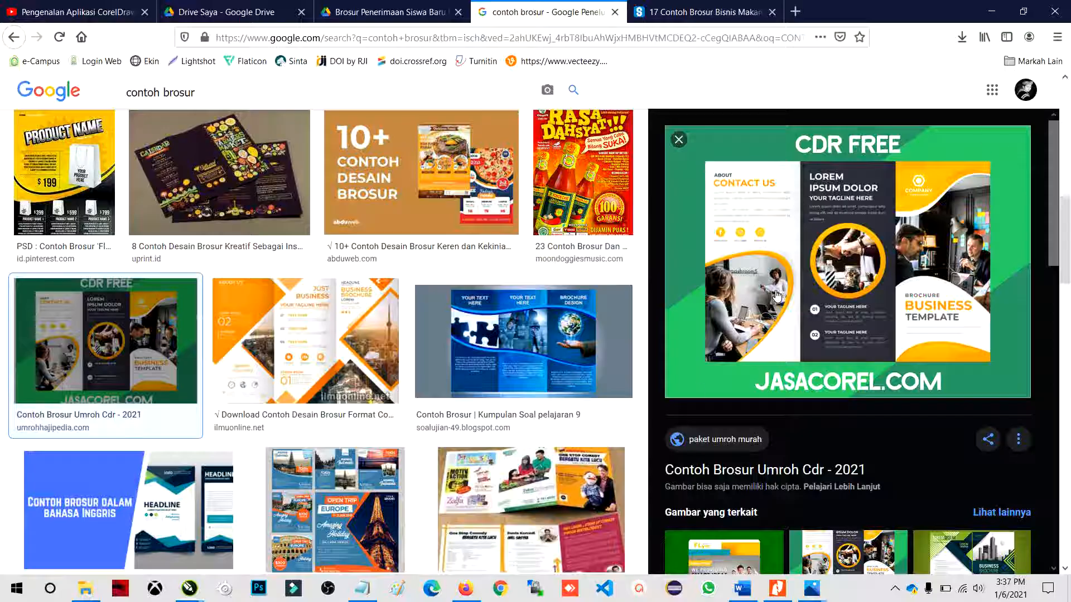
pyautogui.hotkey('alt', 'Tab')
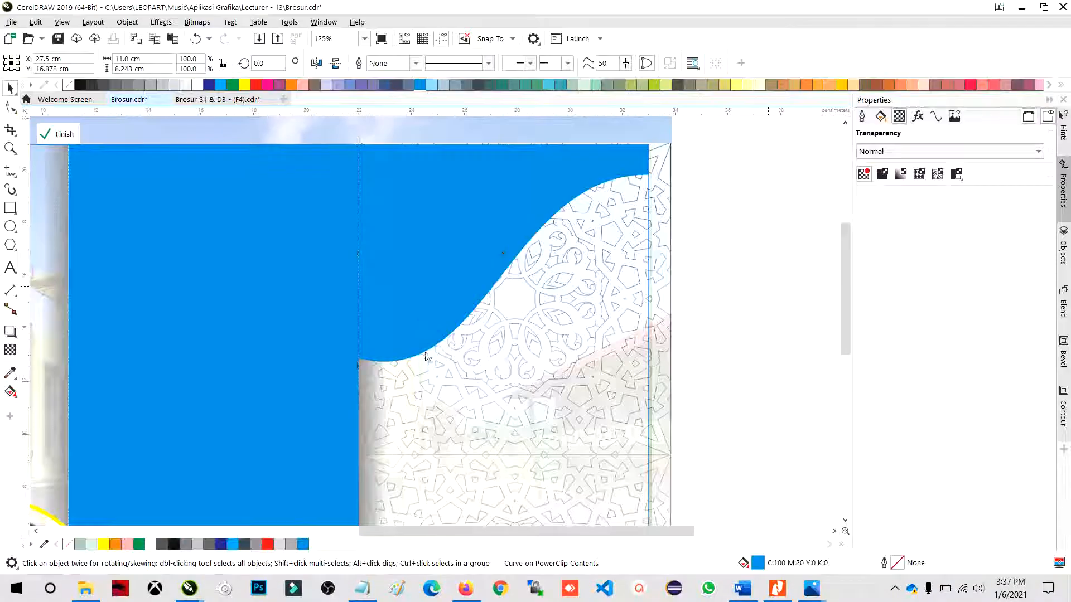
# Fill the curved shape white and overlay a shortened copy about 7.64 cm high, filled orange (C0 M60 Y100 K0).
pyautogui.click(199, 84)
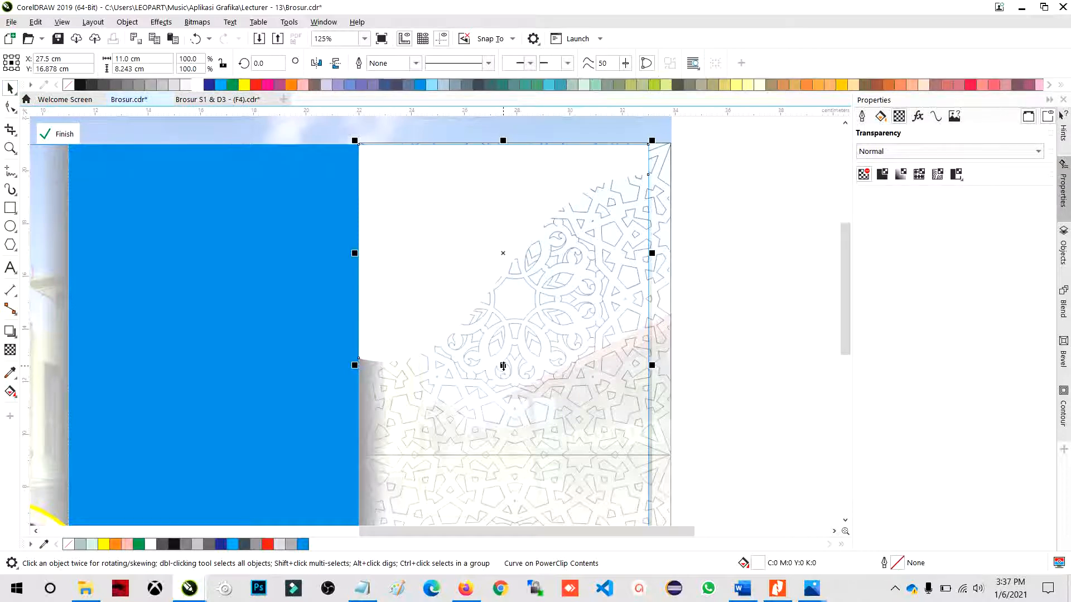
pyautogui.moveTo(503, 365); pyautogui.dragTo(504, 350)
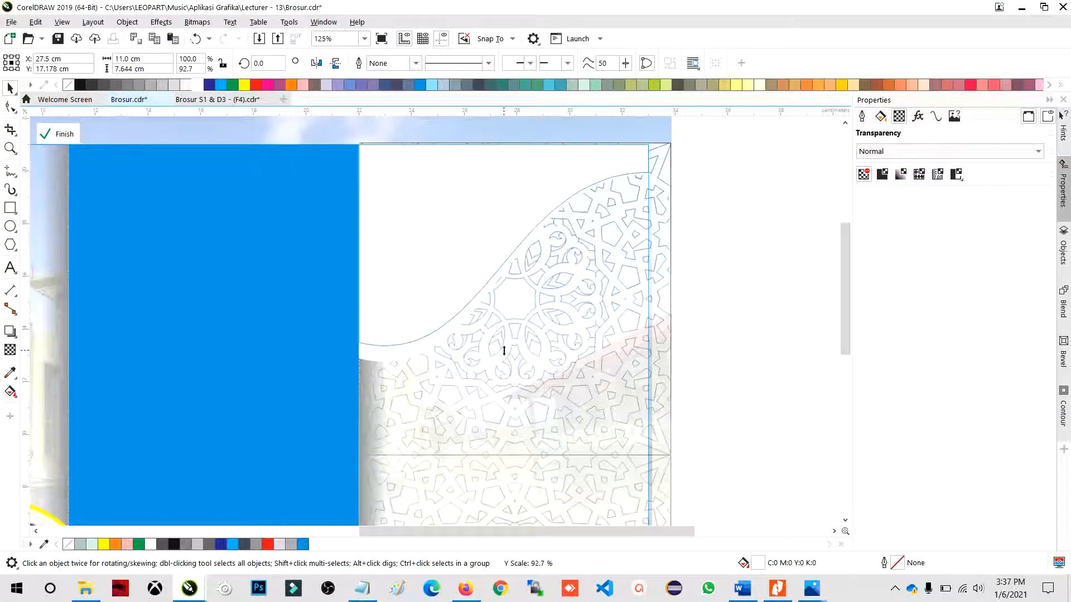
pyautogui.click(291, 85)
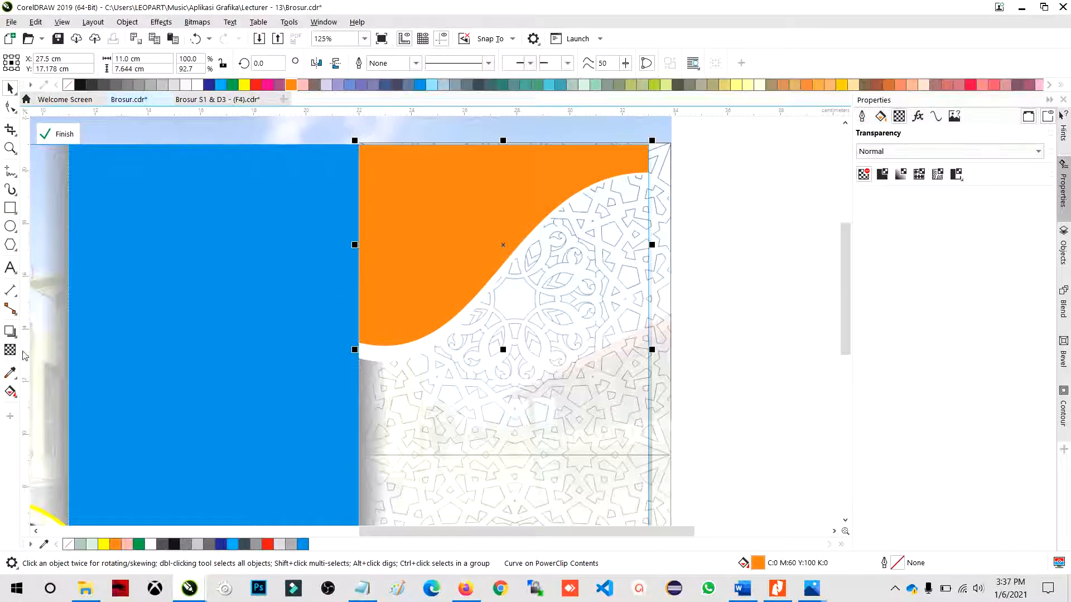
# Try a diagonal fountain transparency across the orange curved shape and undo it.
pyautogui.click(10, 349)
pyautogui.moveTo(621, 427); pyautogui.dragTo(418, 157)
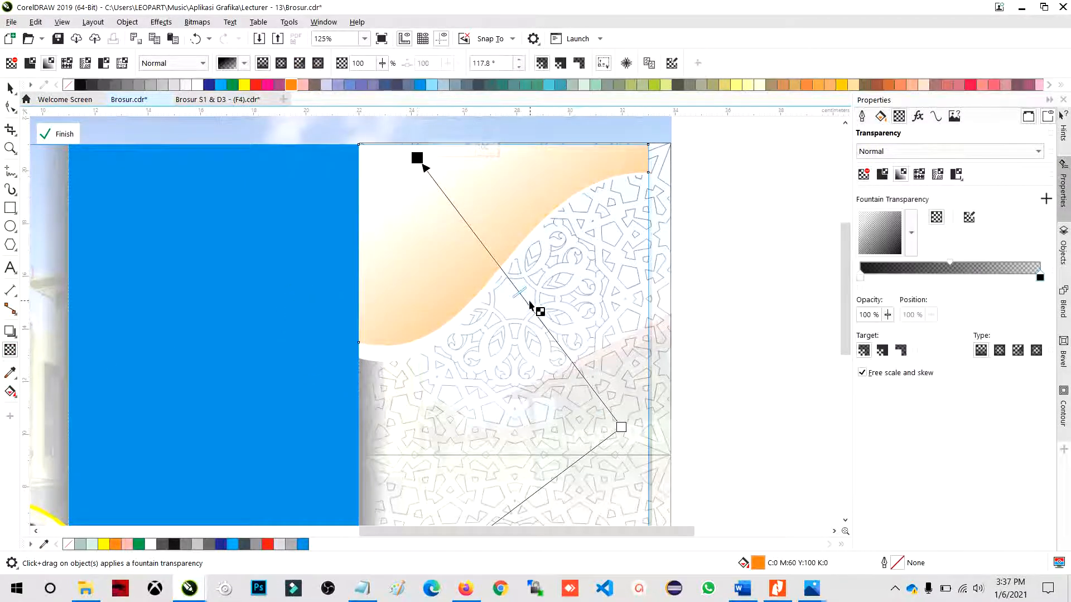
pyautogui.click(10, 88)
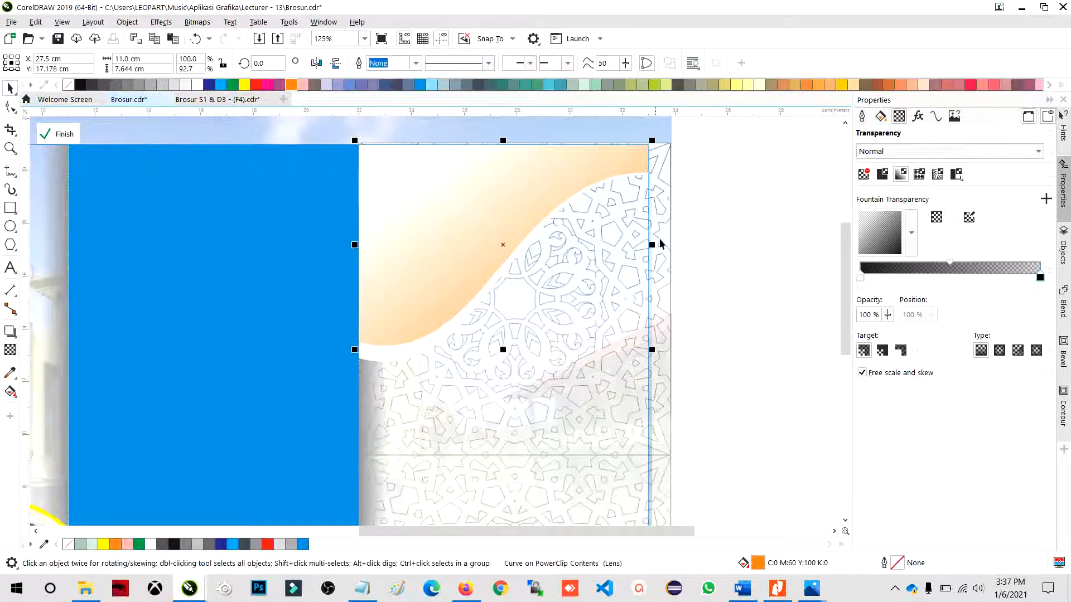
pyautogui.hotkey('ctrl', 'z')
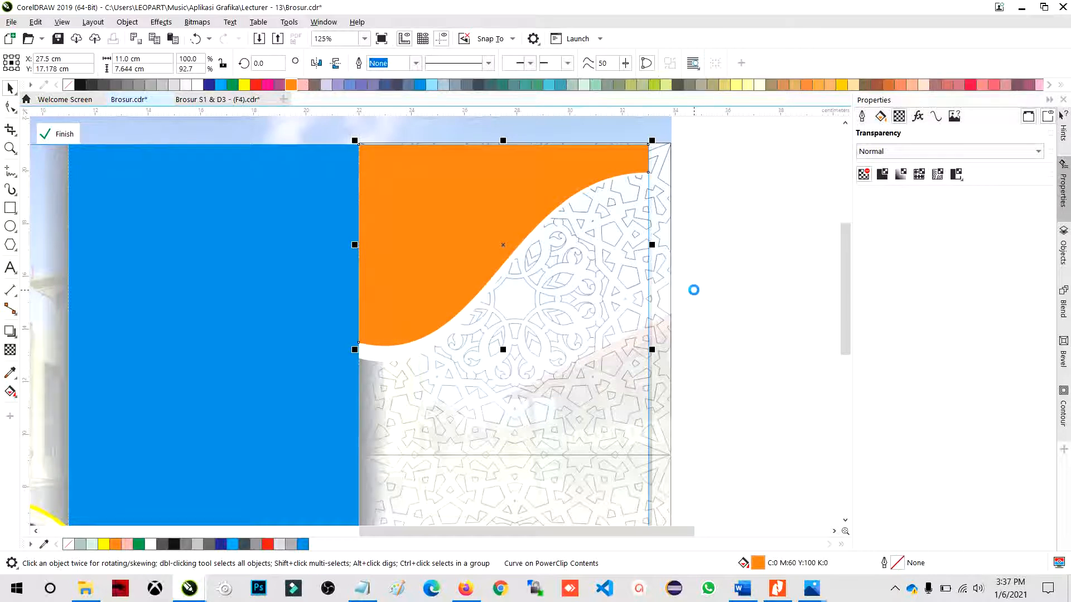
pyautogui.click(895, 588)
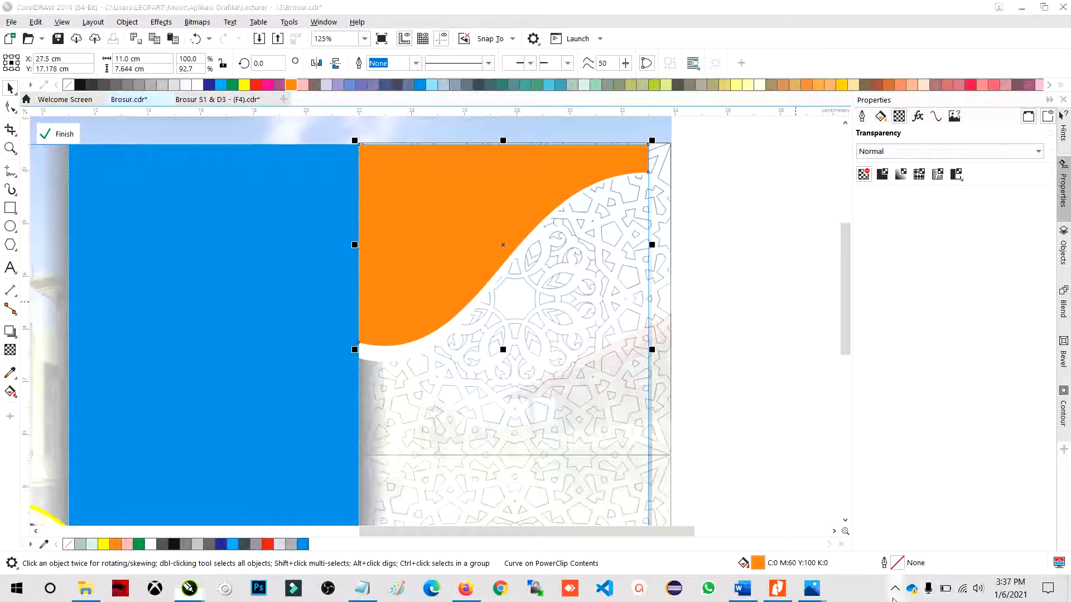
pyautogui.click(853, 560)
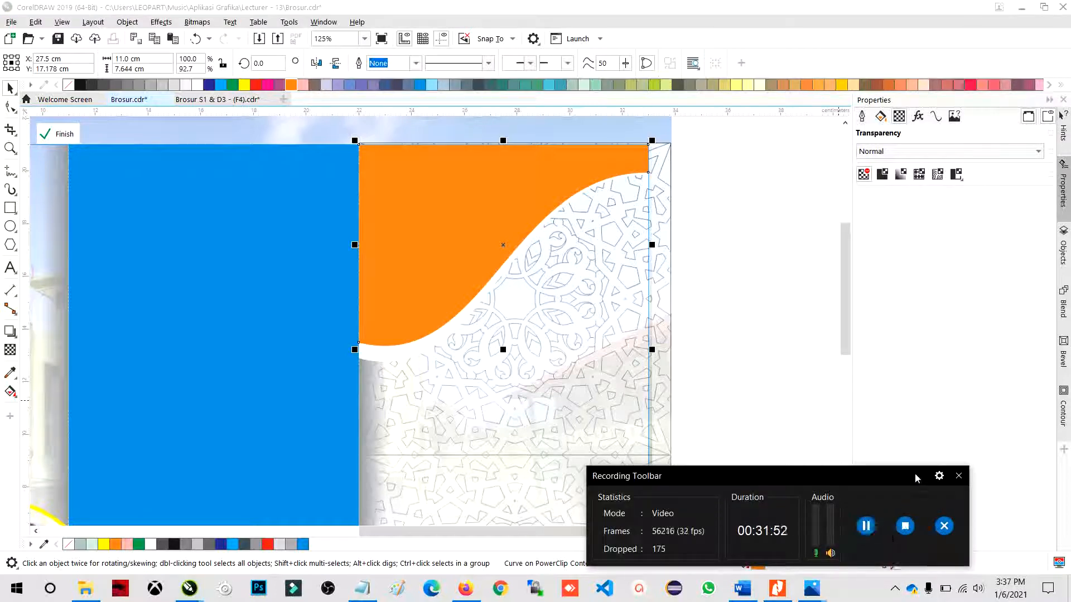
pyautogui.click(957, 476)
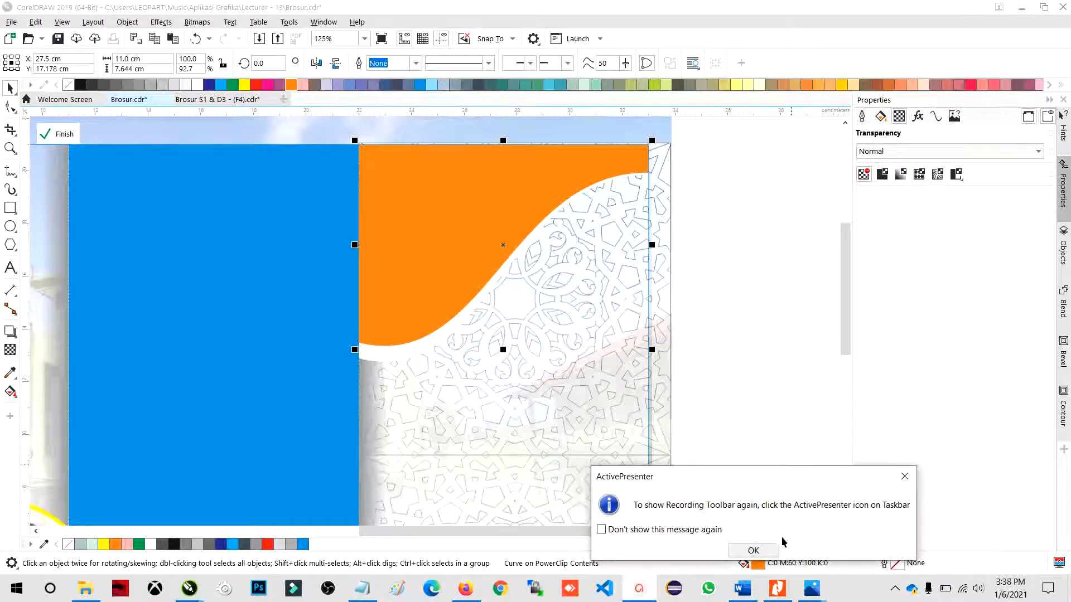
pyautogui.click(747, 551)
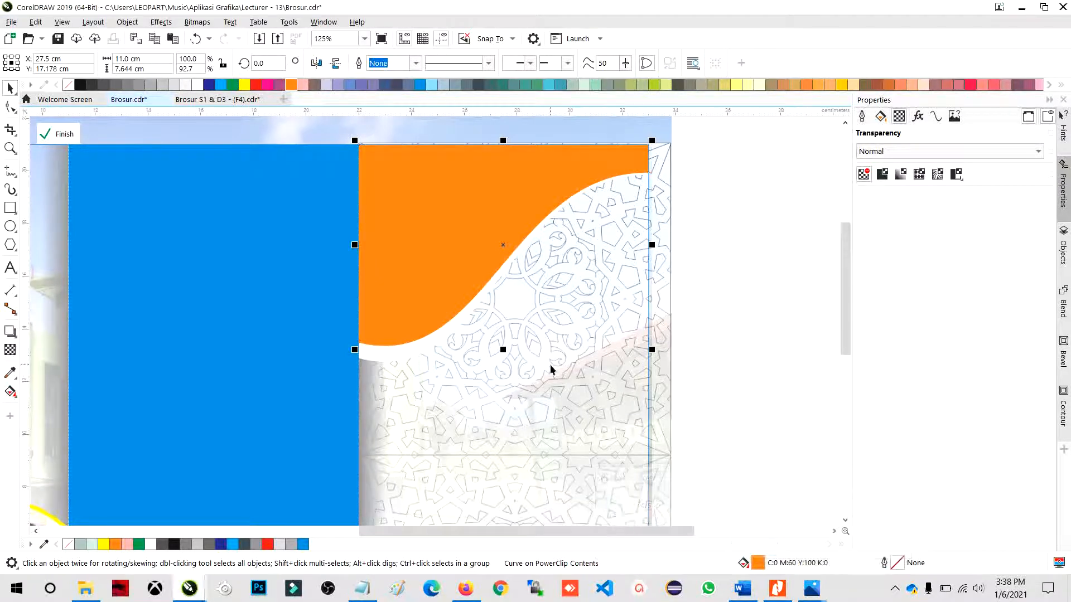
# Apply a diagonal fountain transparency to the top orange curve and make a shortened copy about 6.8 cm high, filled yellow (C0 M20 Y100 K0).
pyautogui.click(10, 349)
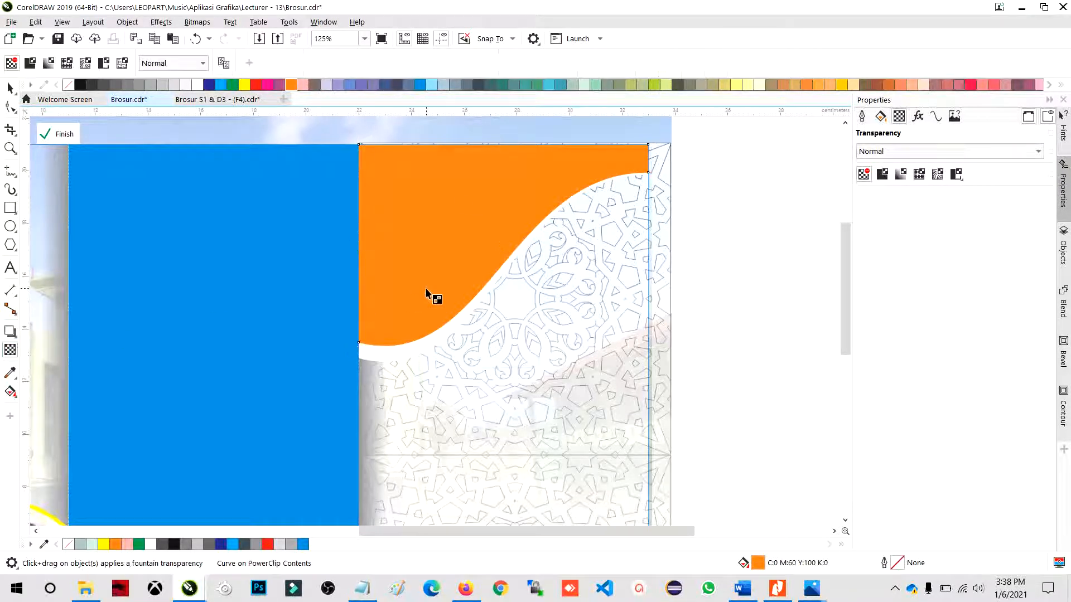
pyautogui.moveTo(486, 309); pyautogui.dragTo(415, 176)
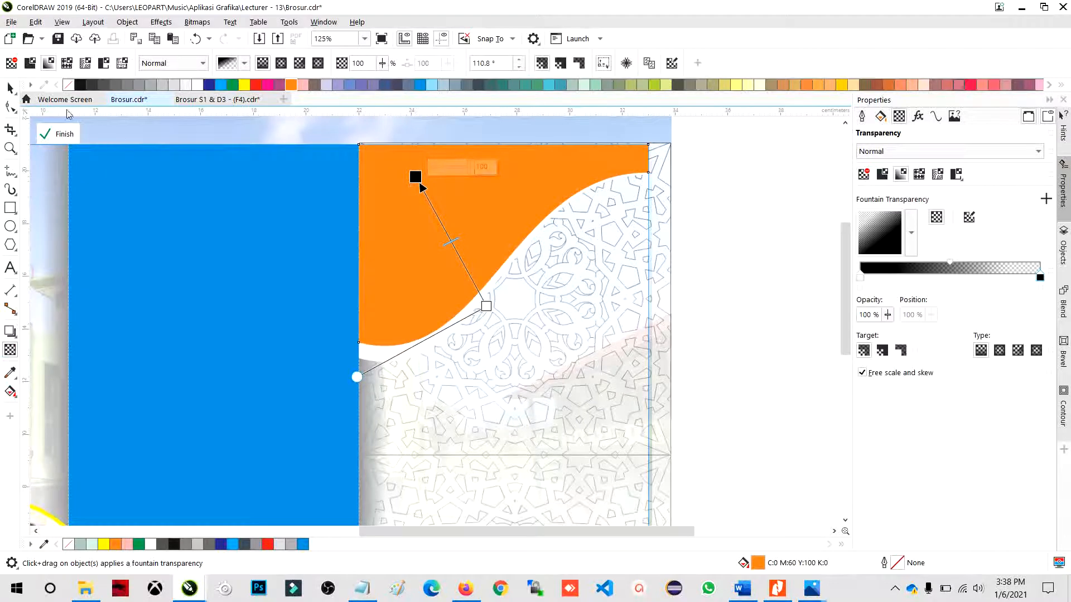
pyautogui.click(10, 88)
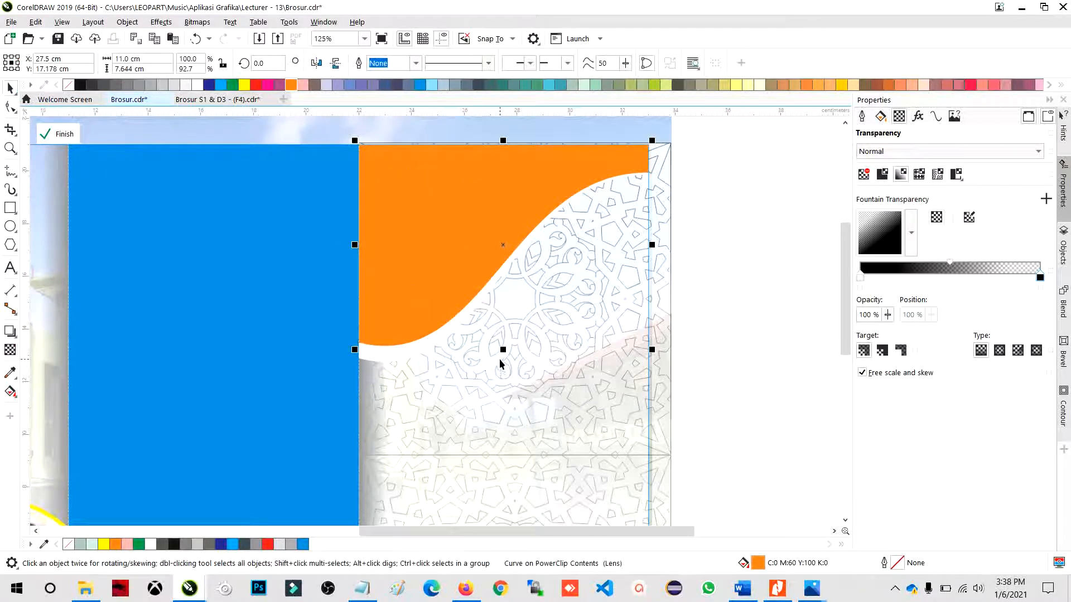
pyautogui.moveTo(502, 349); pyautogui.dragTo(502, 326)
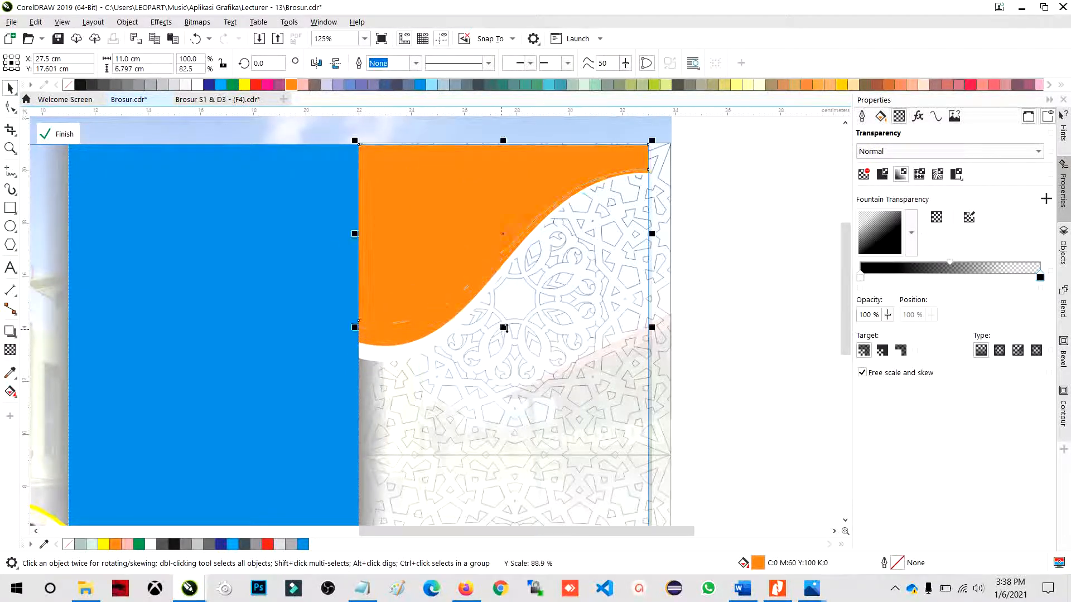
pyautogui.click(843, 85)
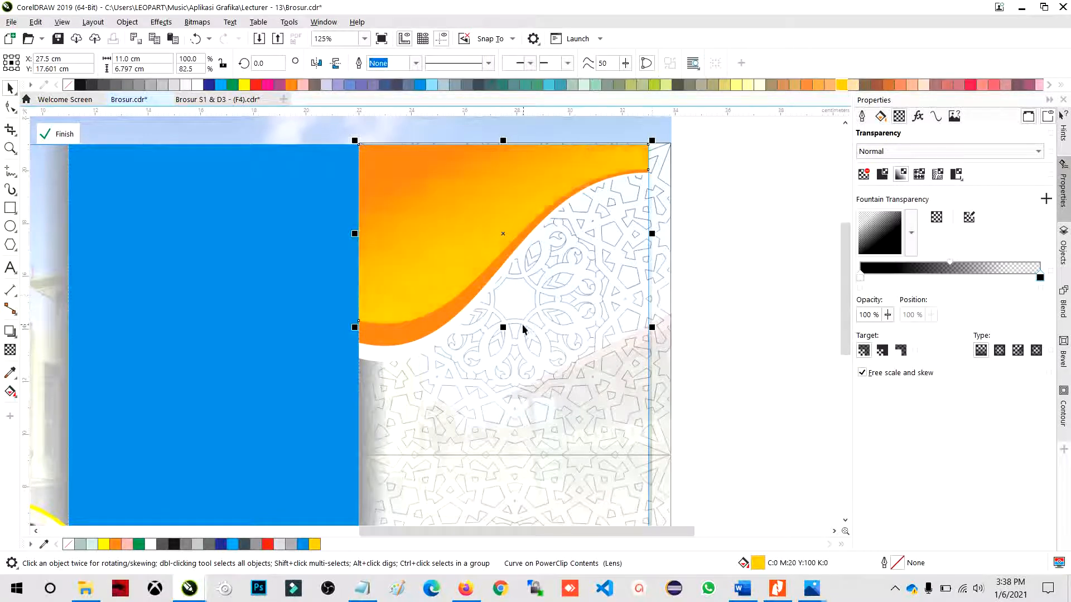
# Make a shorter copy of the yellow curve about 5.65 cm high, fill it orange (C0 M60 Y100 K0), and finish editing the PowerClip.
pyautogui.moveTo(503, 329); pyautogui.dragTo(504, 297)
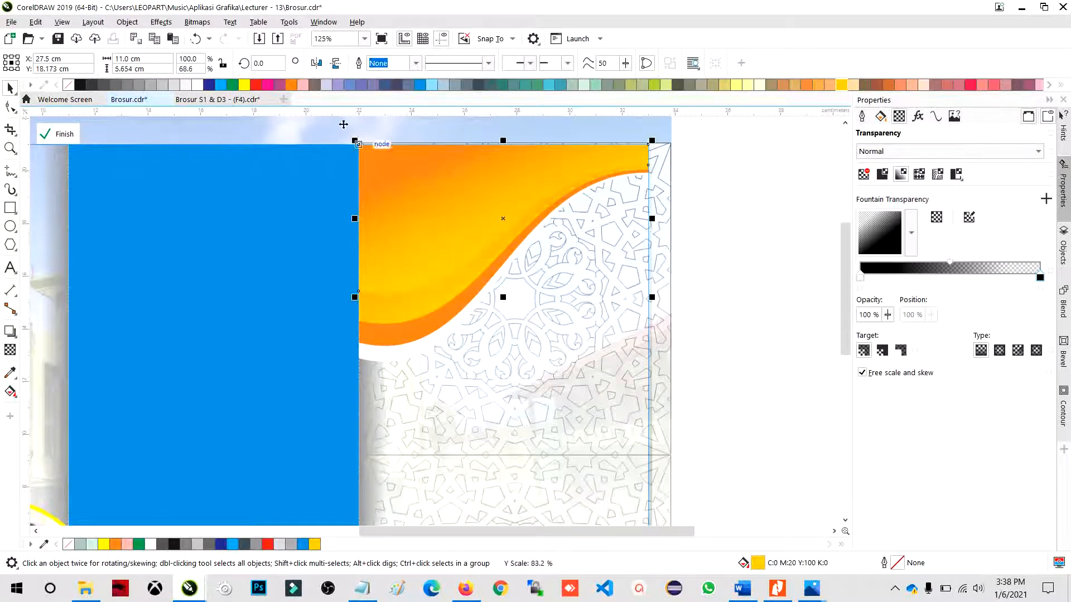
pyautogui.click(232, 85)
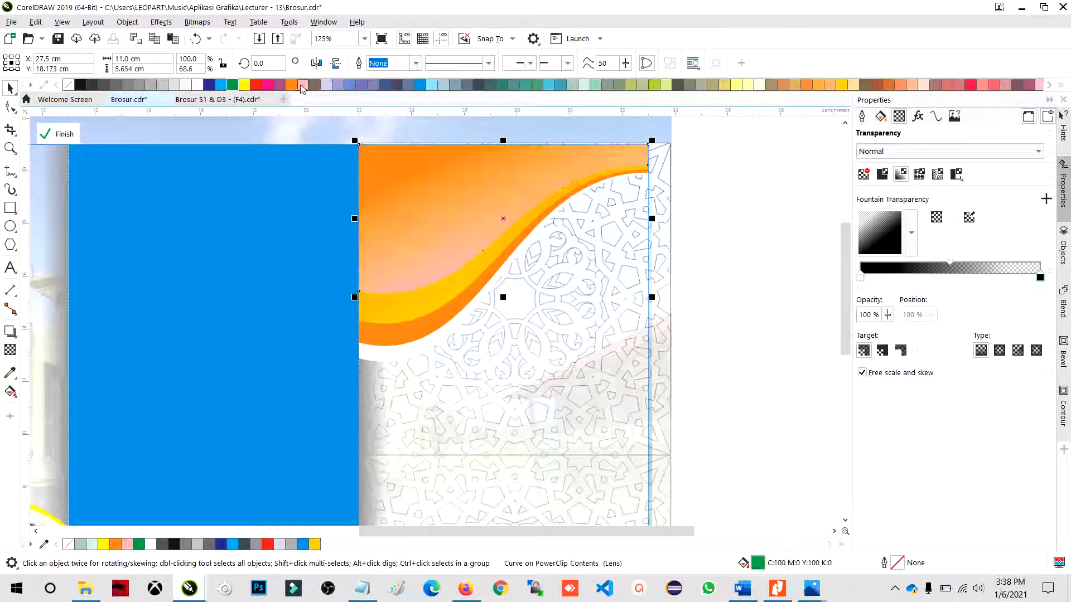
pyautogui.click(290, 84)
pyautogui.keyDown('ctrl'); pyautogui.click(748, 239); pyautogui.keyUp('ctrl')
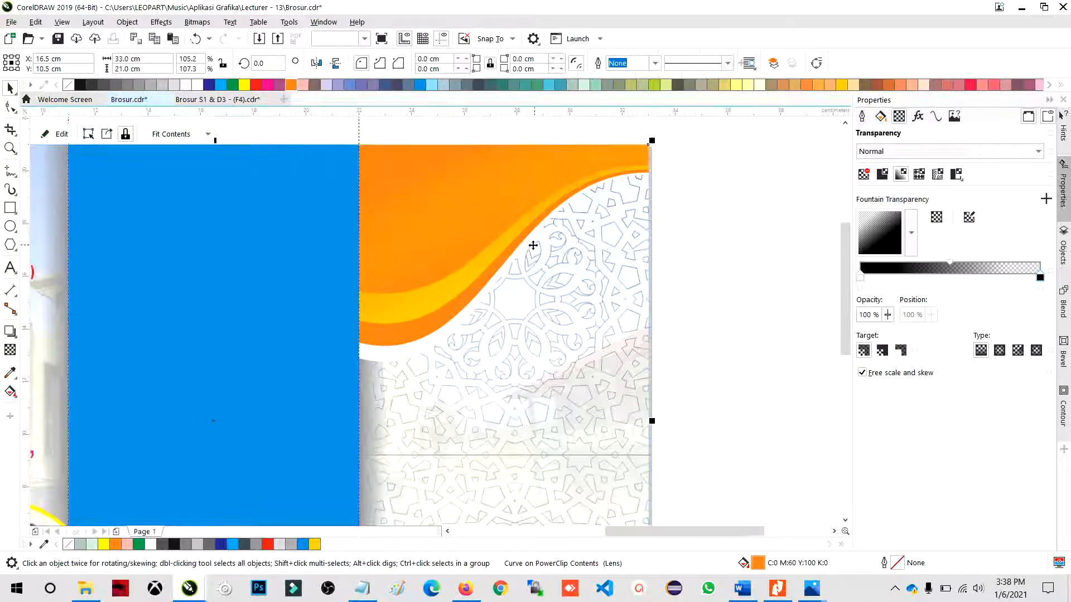
# Move the IAIN logo inside the PowerClip from the left panel onto the right panel's orange wave and finish editing.
pyautogui.scroll(-2, 532, 245)
pyautogui.scroll(1, 533, 212)
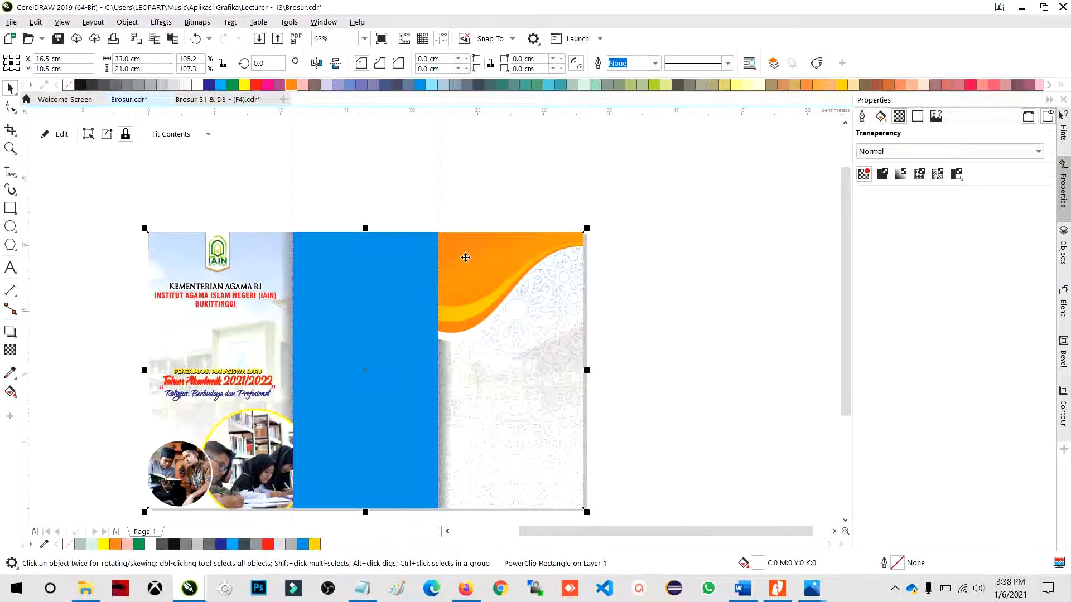
pyautogui.doubleClick(220, 252)
pyautogui.click(221, 255)
pyautogui.moveTo(225, 258); pyautogui.dragTo(478, 292)
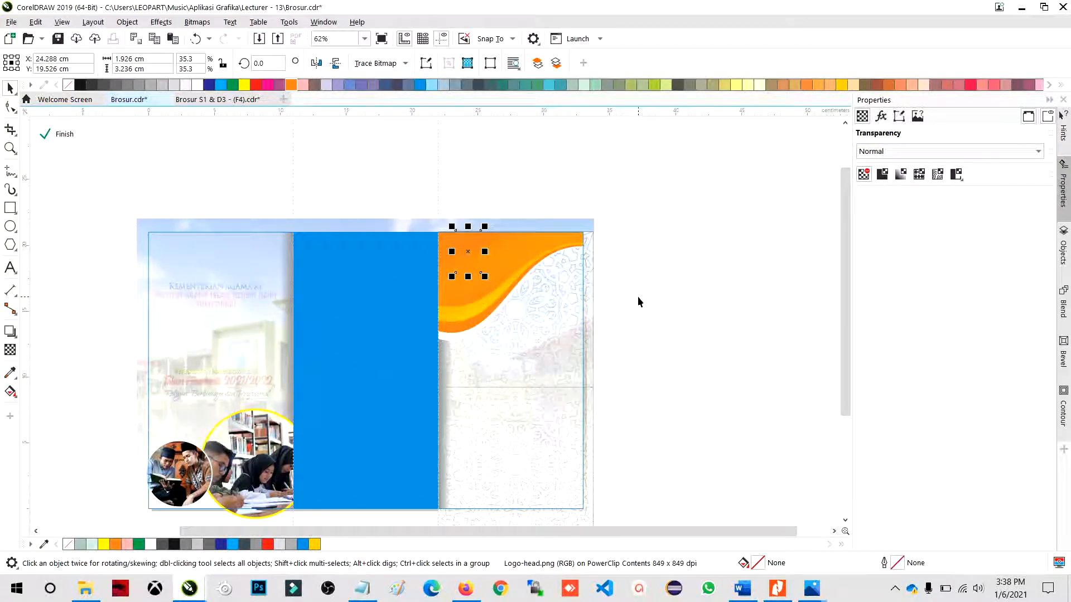
pyautogui.keyDown('ctrl'); pyautogui.click(638, 298); pyautogui.keyUp('ctrl')
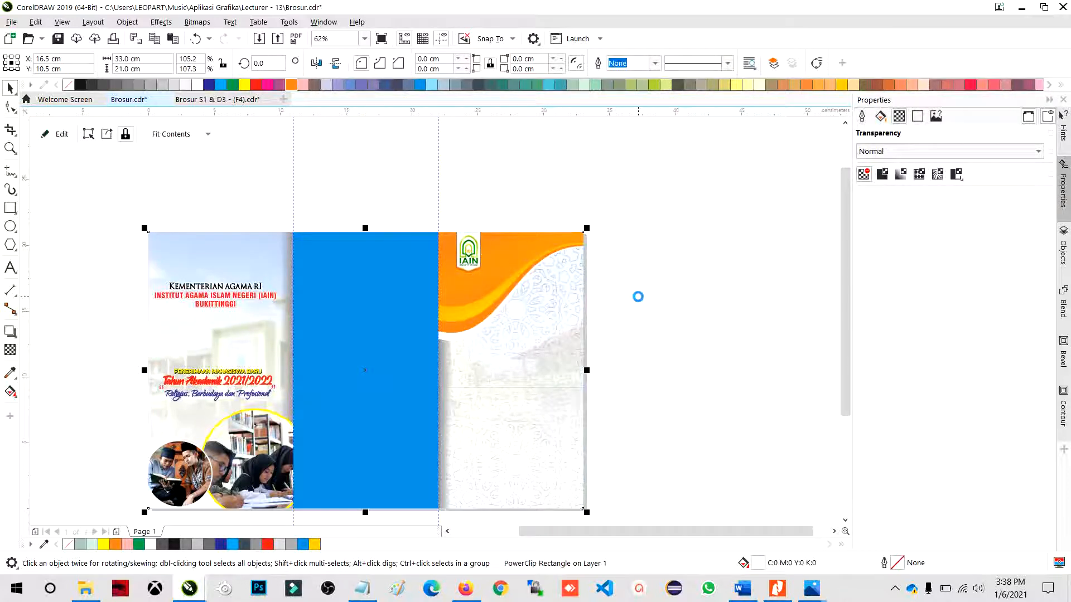
# Select the Pendaftaran Online badge in Brosur S1 & D3 - (F4).cdr, return to Brosur.cdr, and clear the selection.
pyautogui.scroll(-2, 824, 363)
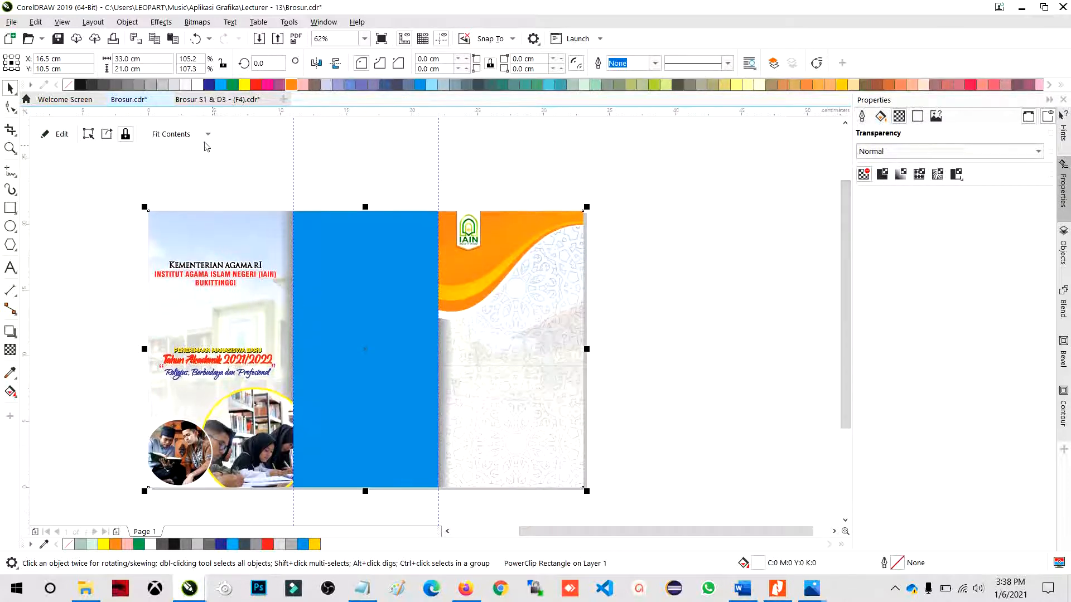
pyautogui.click(218, 100)
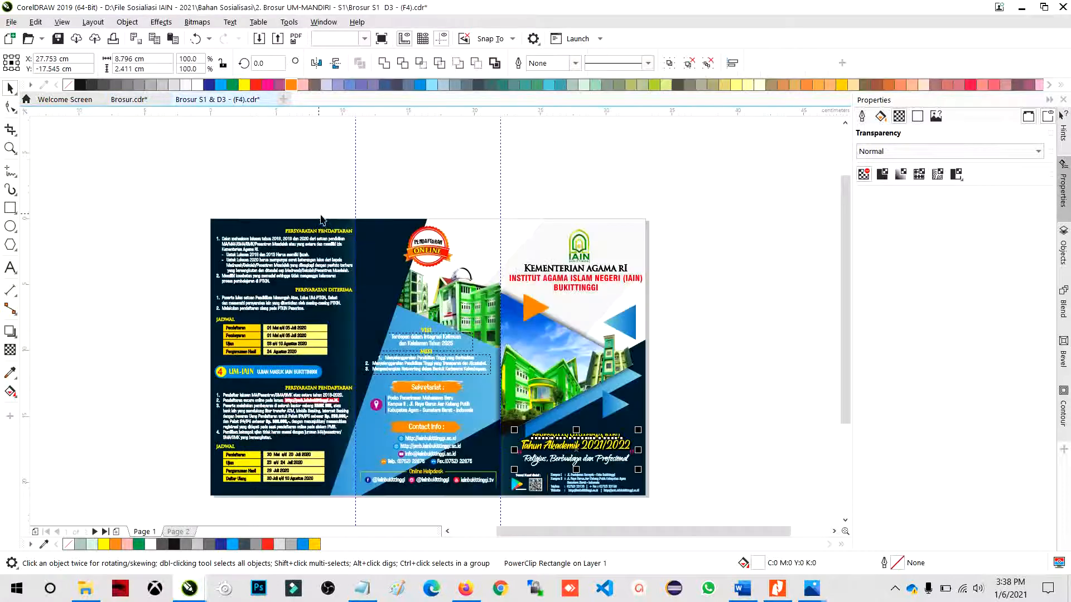
pyautogui.moveTo(384, 196); pyautogui.dragTo(485, 314)
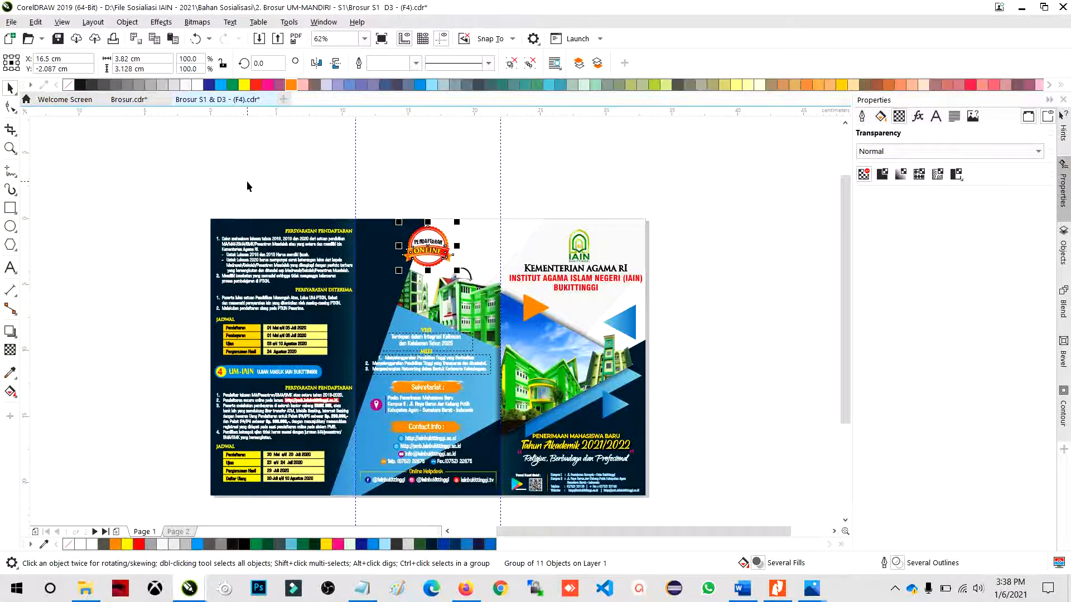
pyautogui.click(146, 100)
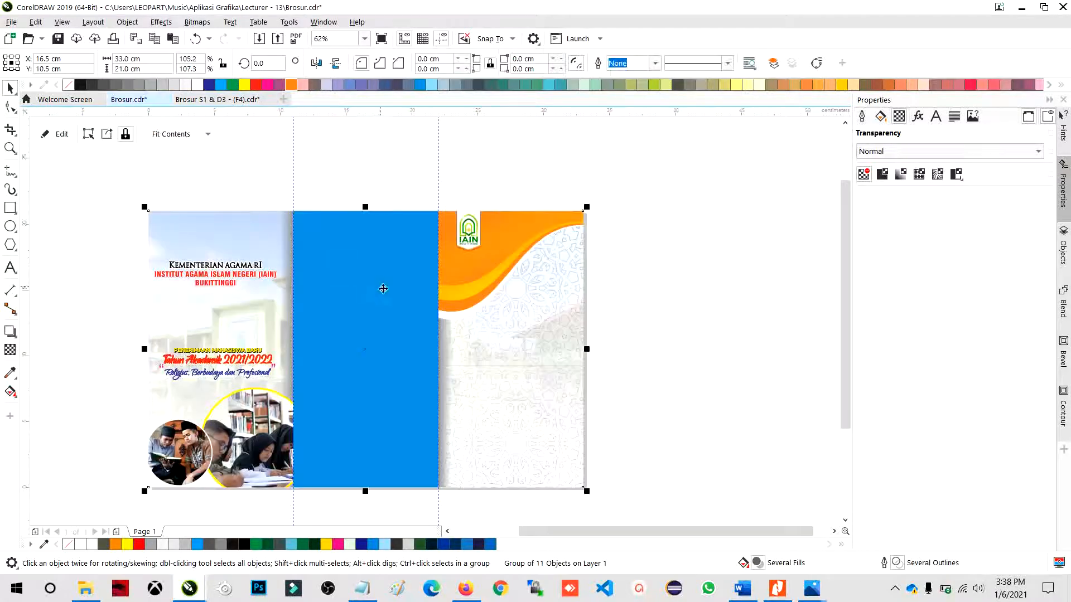
pyautogui.click(641, 305)
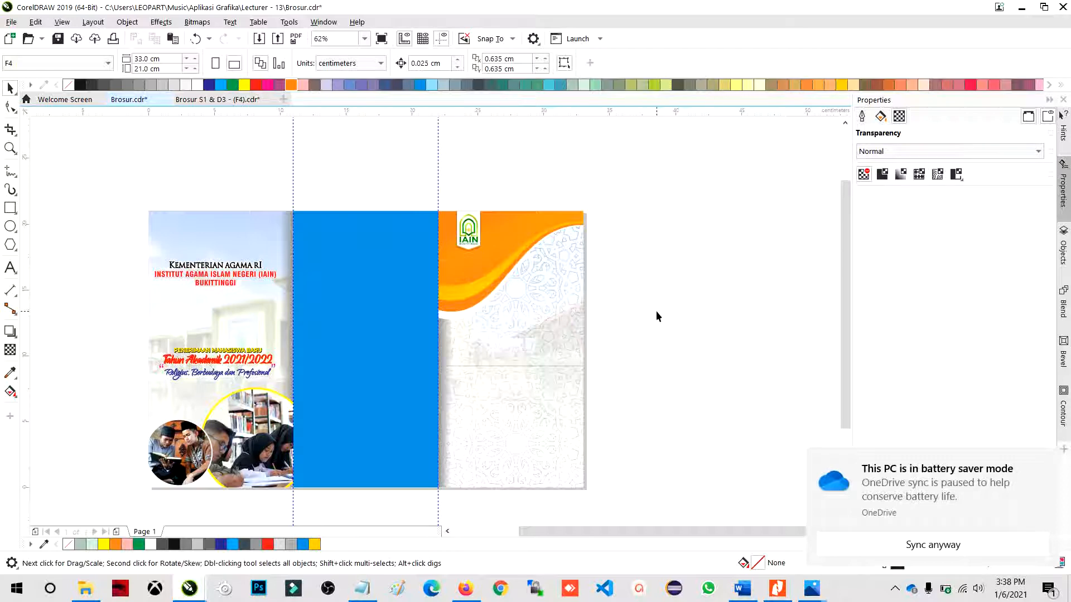
# Undo the logo's move to the right panel and save the brochure file.
pyautogui.hotkey('ctrl', 'z')
pyautogui.hotkey('ctrl', 'z')
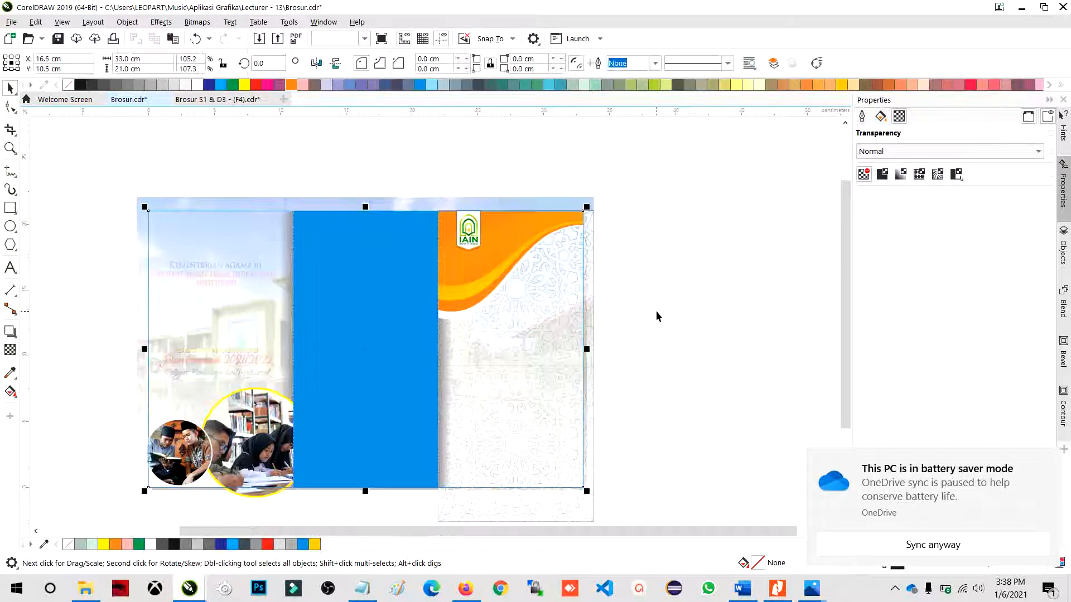
pyautogui.hotkey('ctrl', 'z')
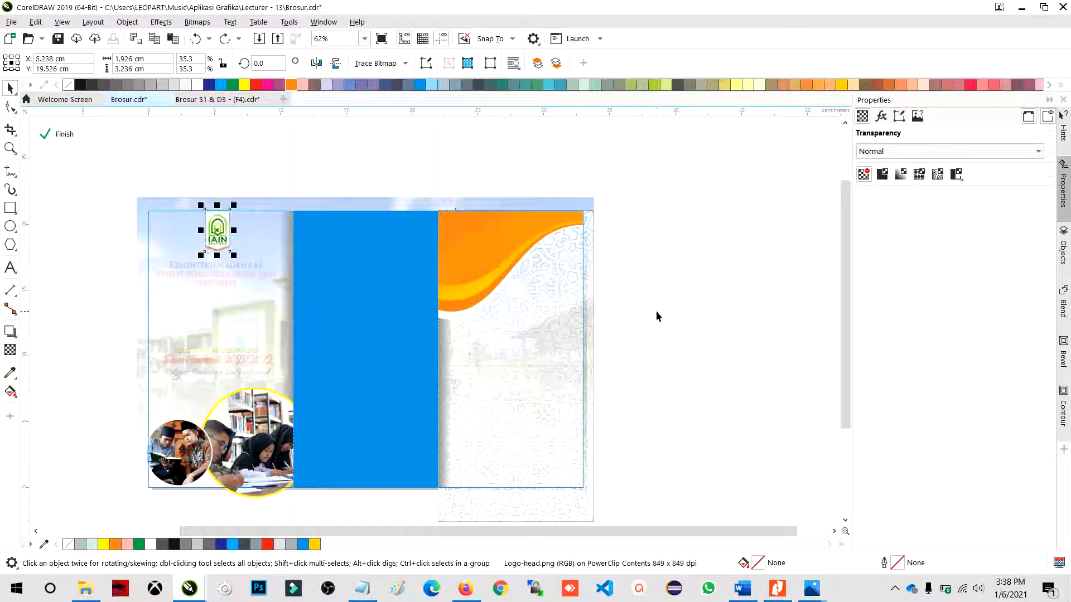
pyautogui.hotkey('ctrl', 's')
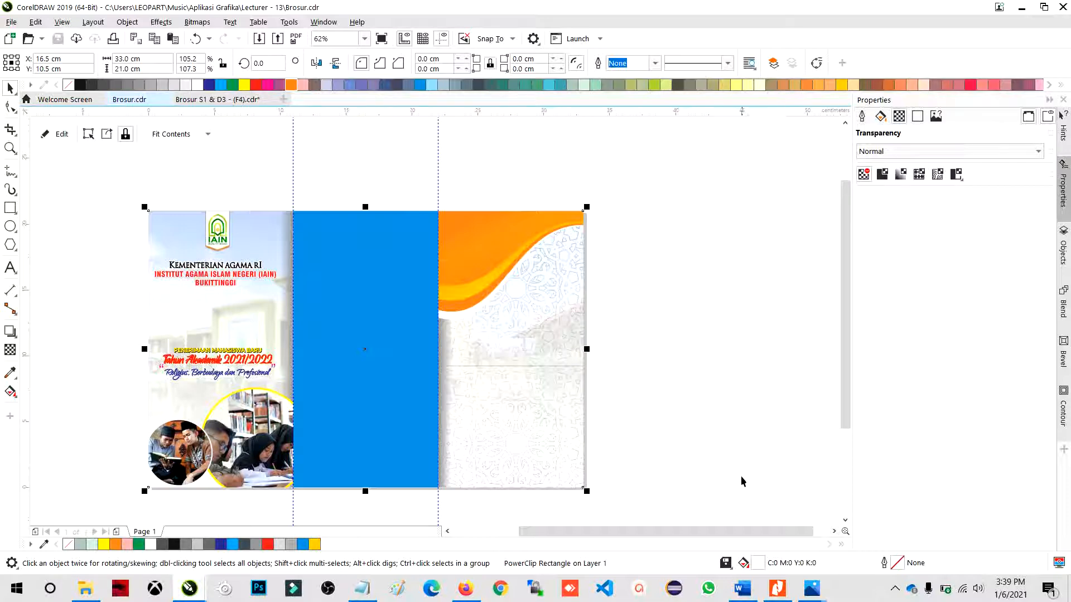
pyautogui.click(895, 588)
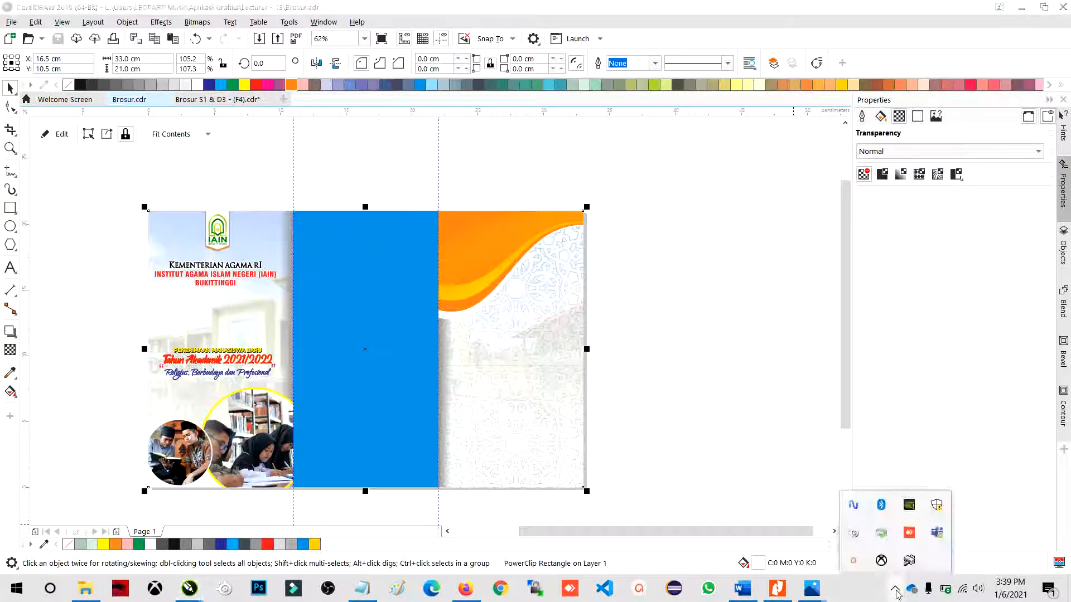
pyautogui.click(857, 565)
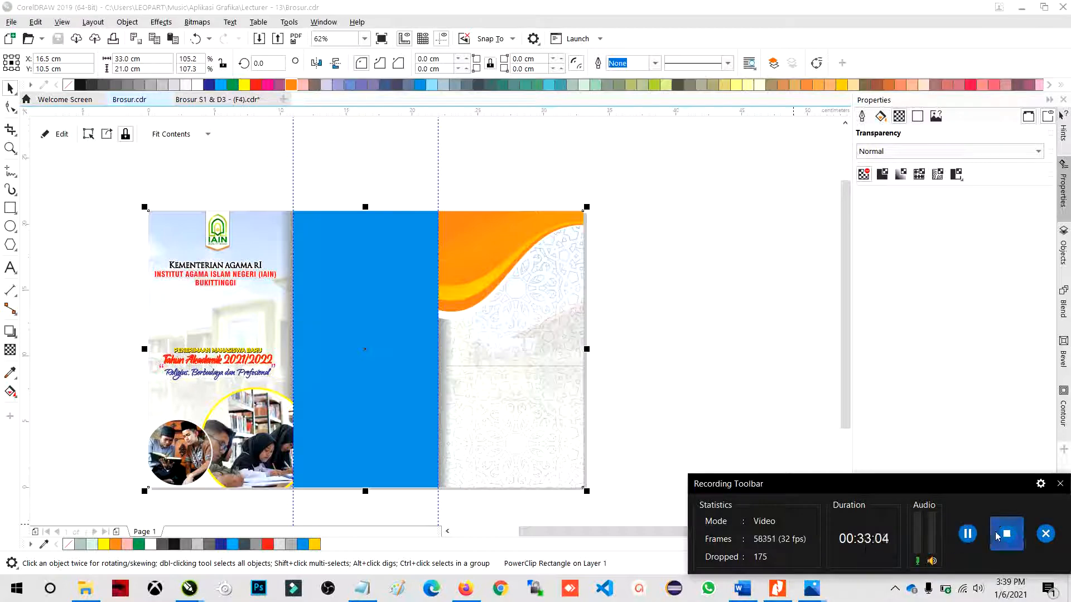